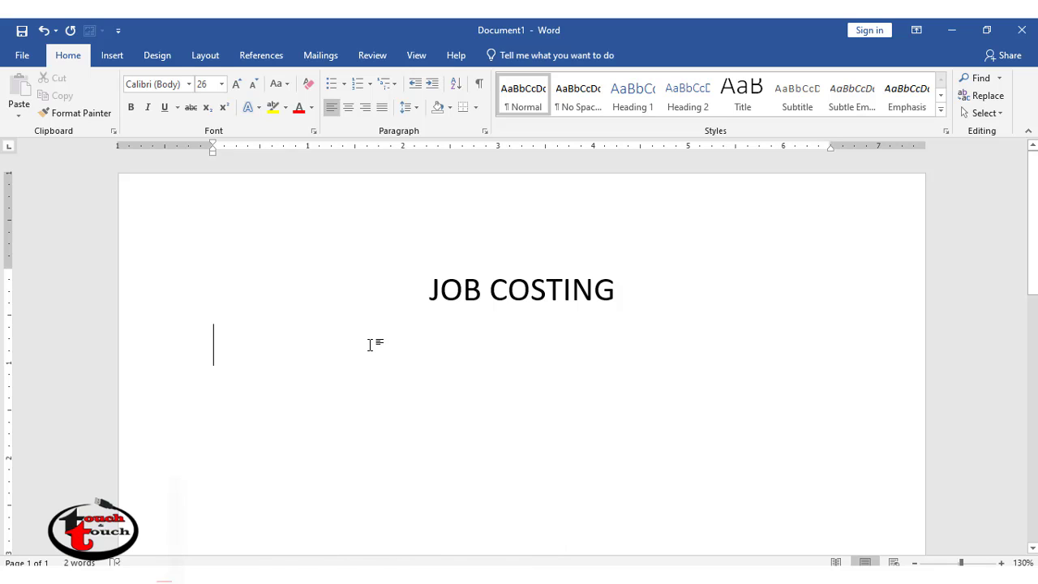
# Step: Write the lines "Project – building construction" and "Raw material -expenses" below the JOB COSTING heading
pyautogui.write('project - ')
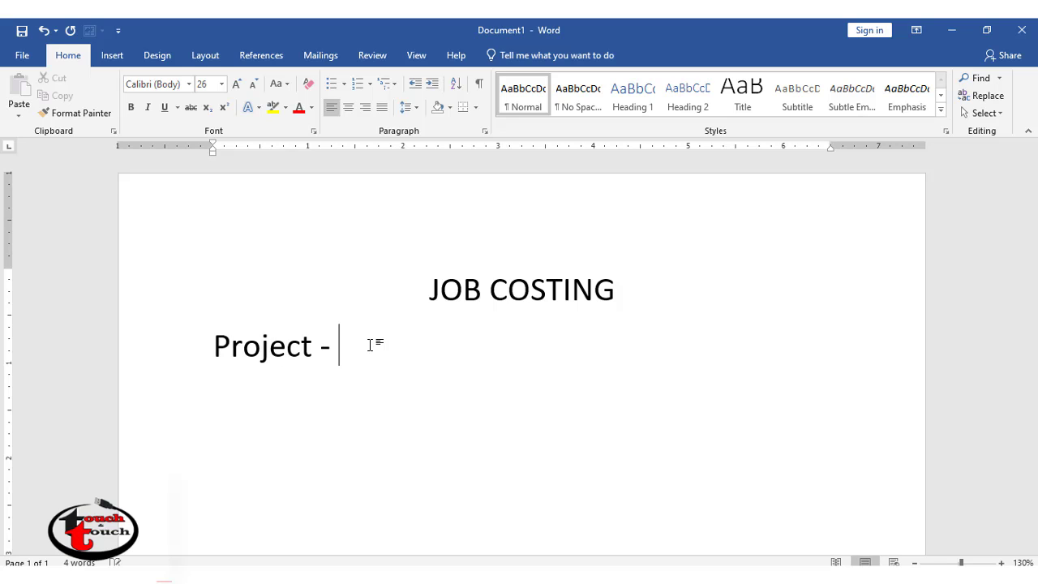
pyautogui.write('bui')
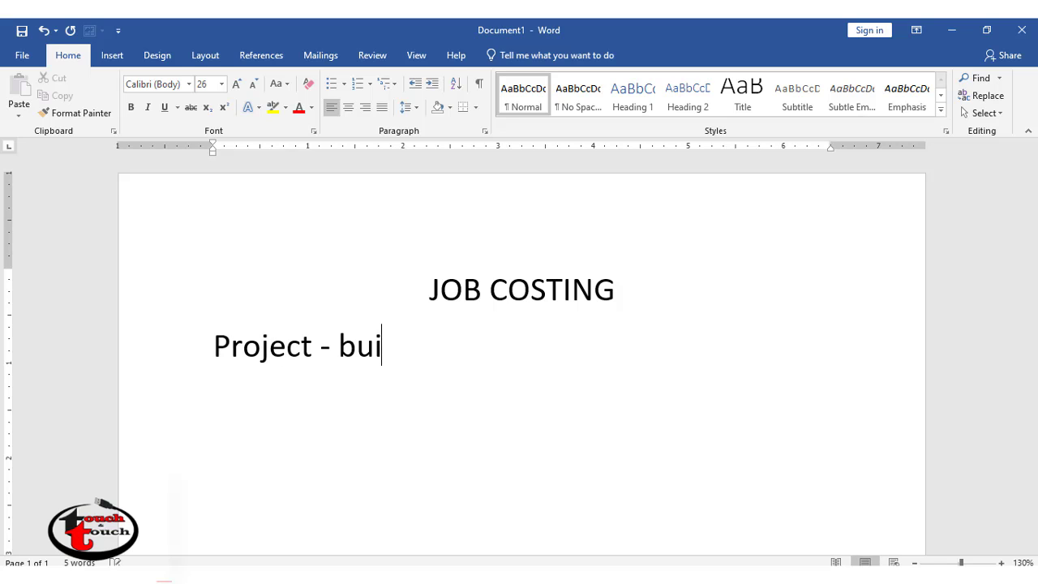
pyautogui.write('lding construction')
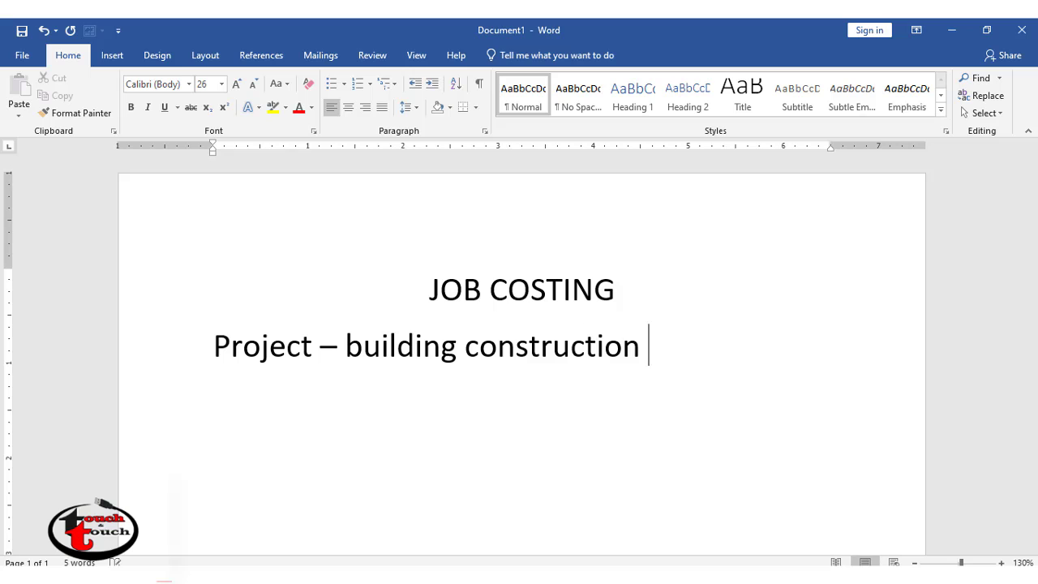
pyautogui.press('Return')
pyautogui.write('raw material -0')
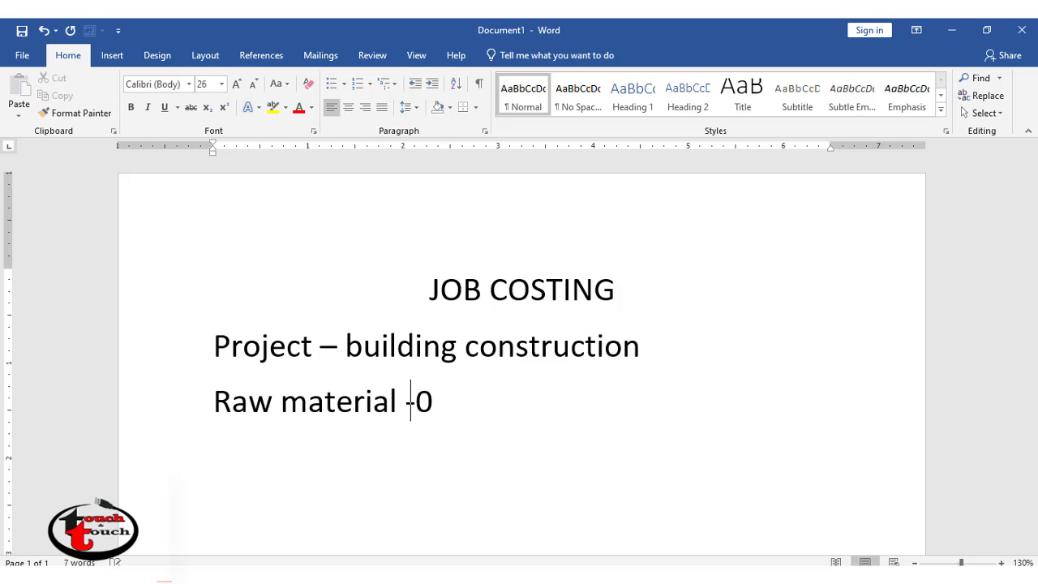
pyautogui.press('BackSpace')
pyautogui.write('exp')
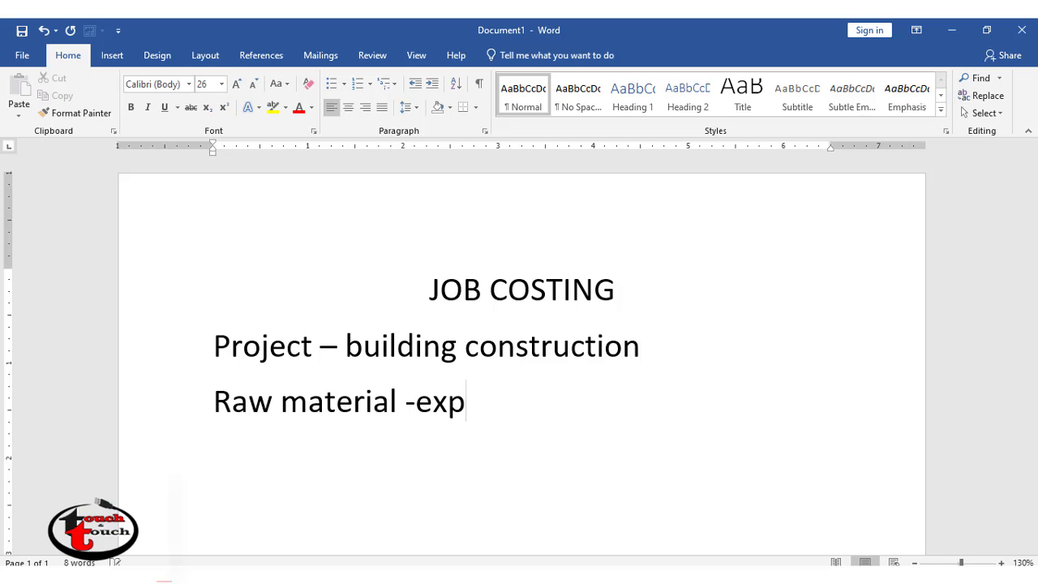
pyautogui.write('enses')
pyautogui.press('Return')
# Step: Add the lines "Additional – expenses" and "Profit / loss" below the raw material line
pyautogui.write('addi')
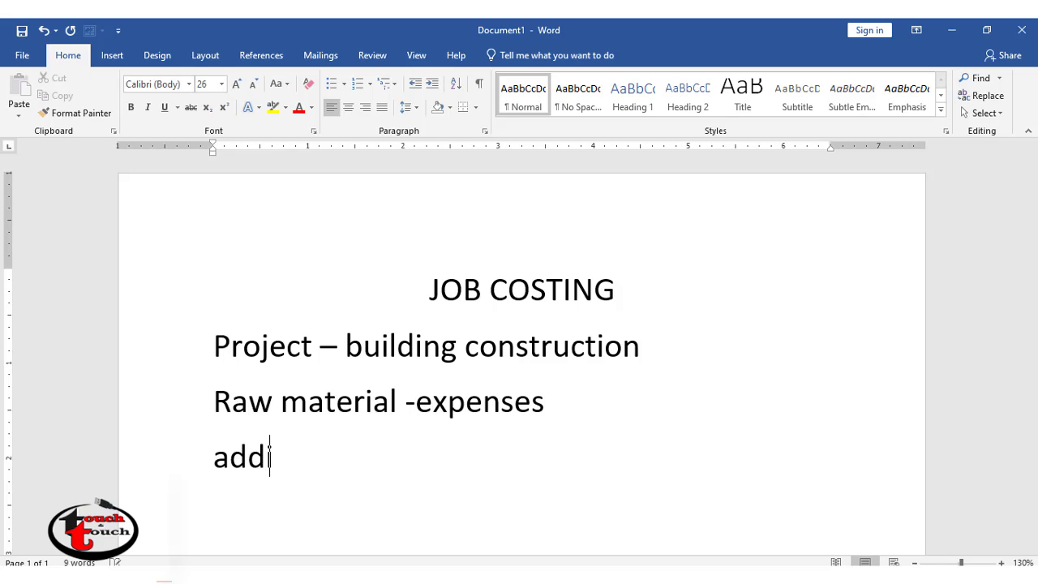
pyautogui.write('tional - exp')
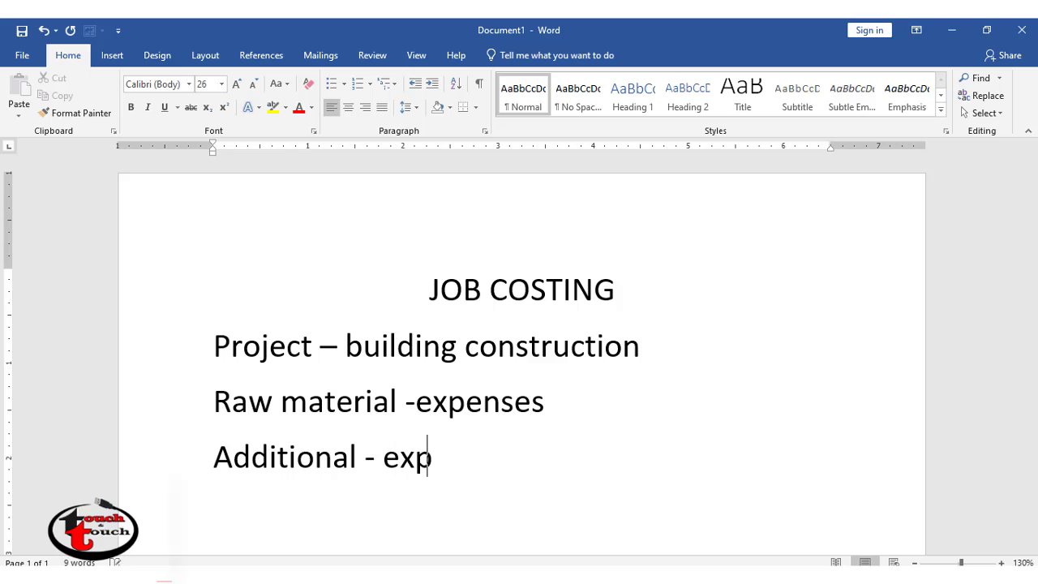
pyautogui.write('enses')
pyautogui.press('Return')
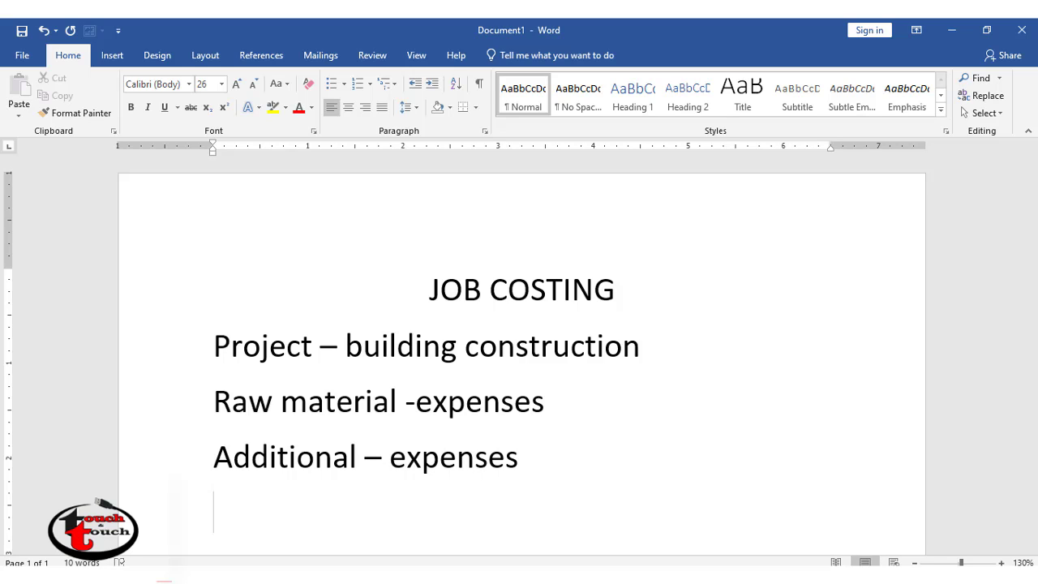
pyautogui.write('profit -')
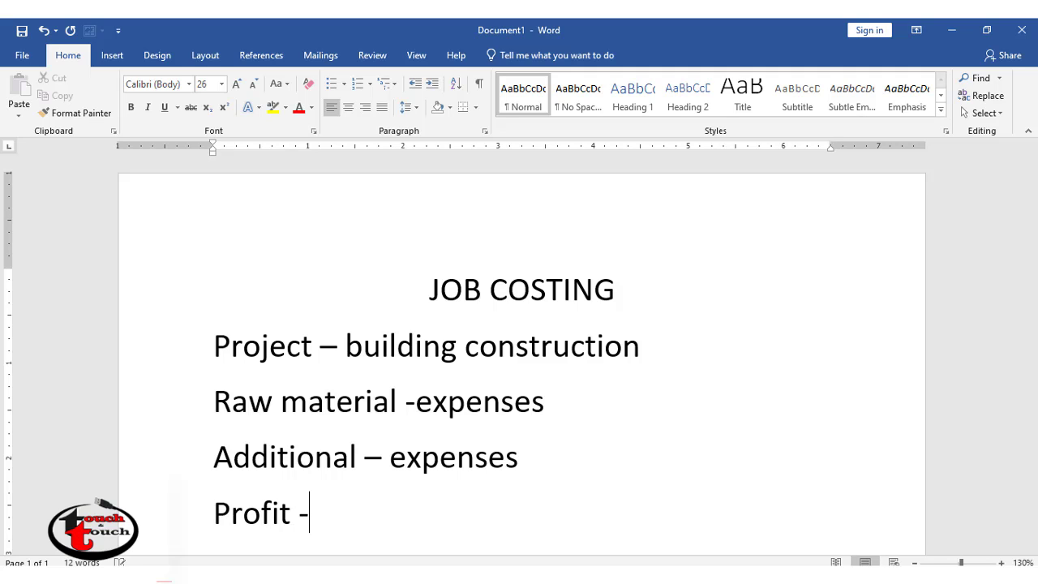
pyautogui.press('BackSpace')
pyautogui.write('/ loss')
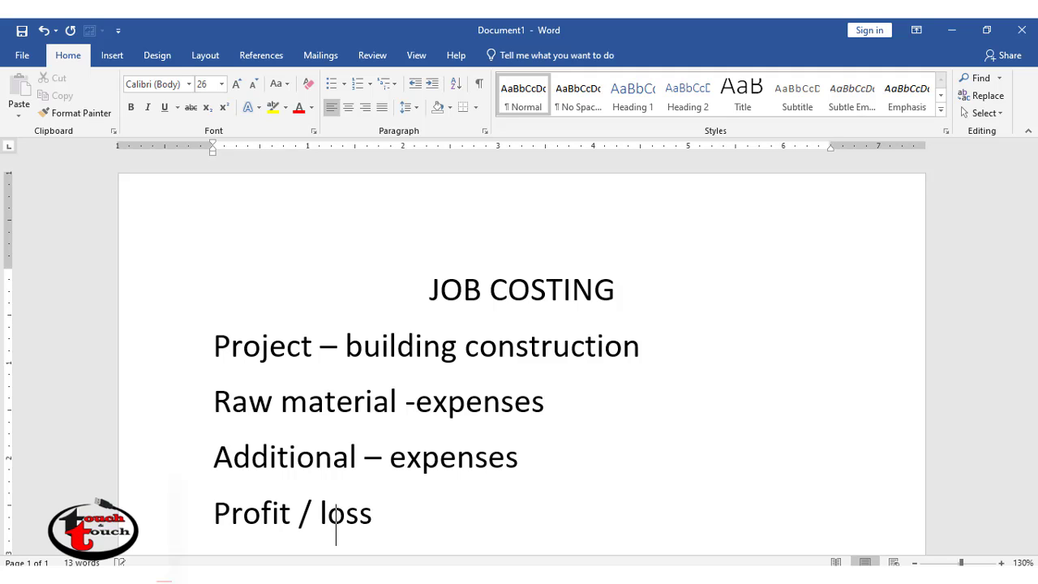
pyautogui.press('Return')
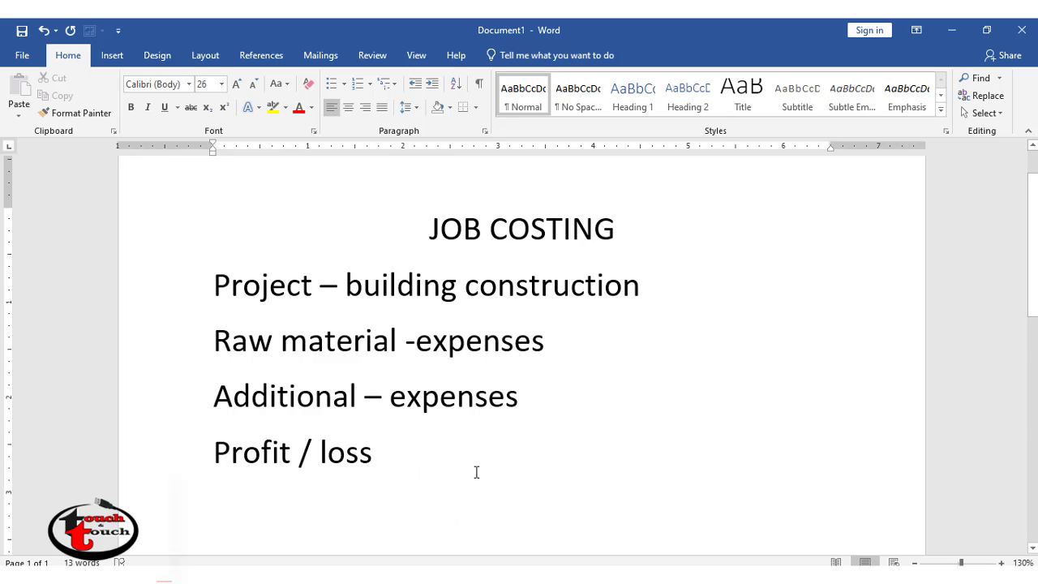
# Step: Review the job costing outline, covering its heading, project, raw material, additional expenses and profit or loss lines
pyautogui.tripleClick(489, 227)
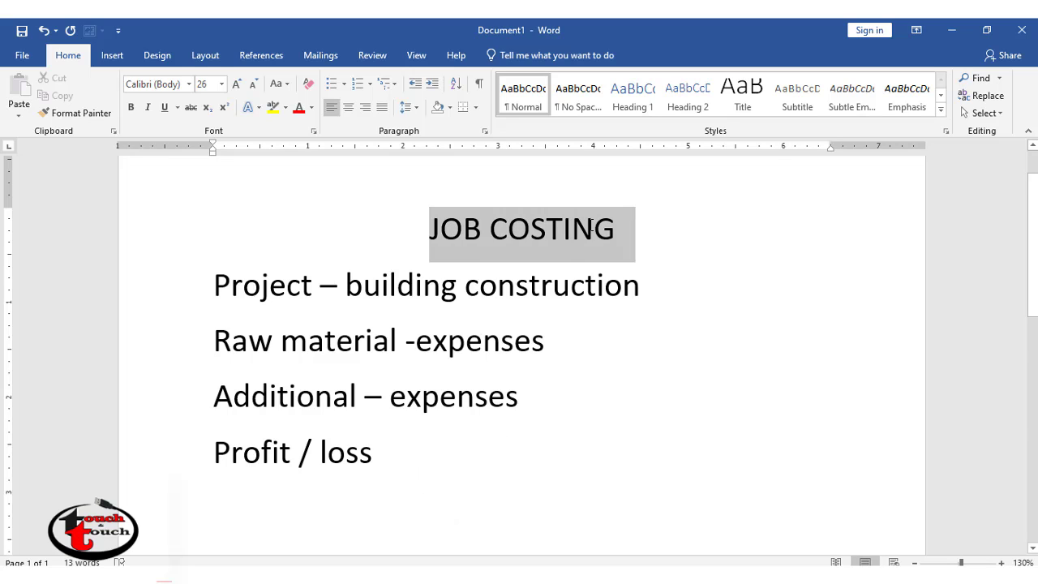
pyautogui.click(432, 347)
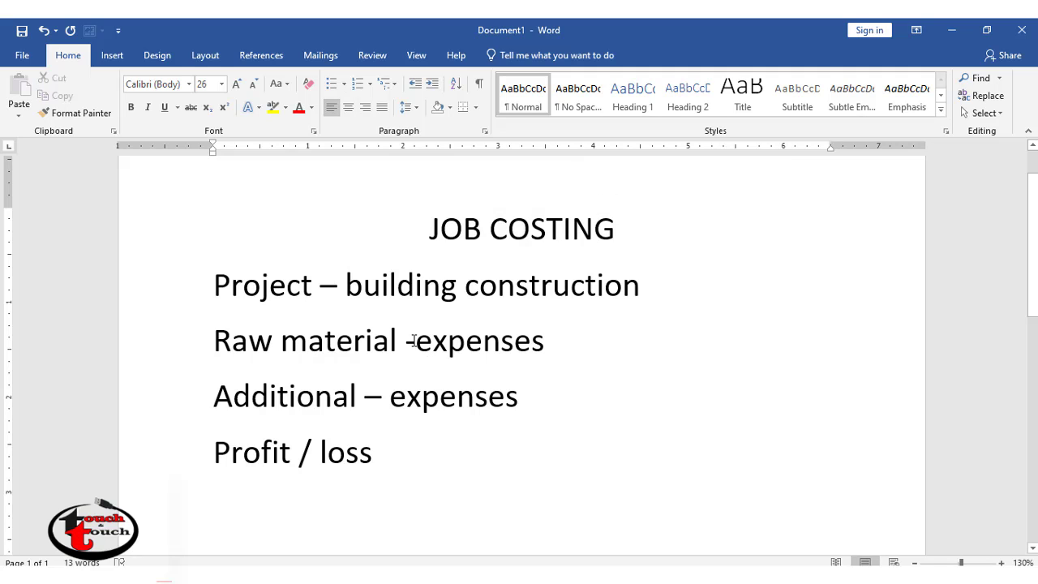
pyautogui.moveTo(413, 341); pyautogui.dragTo(448, 341)
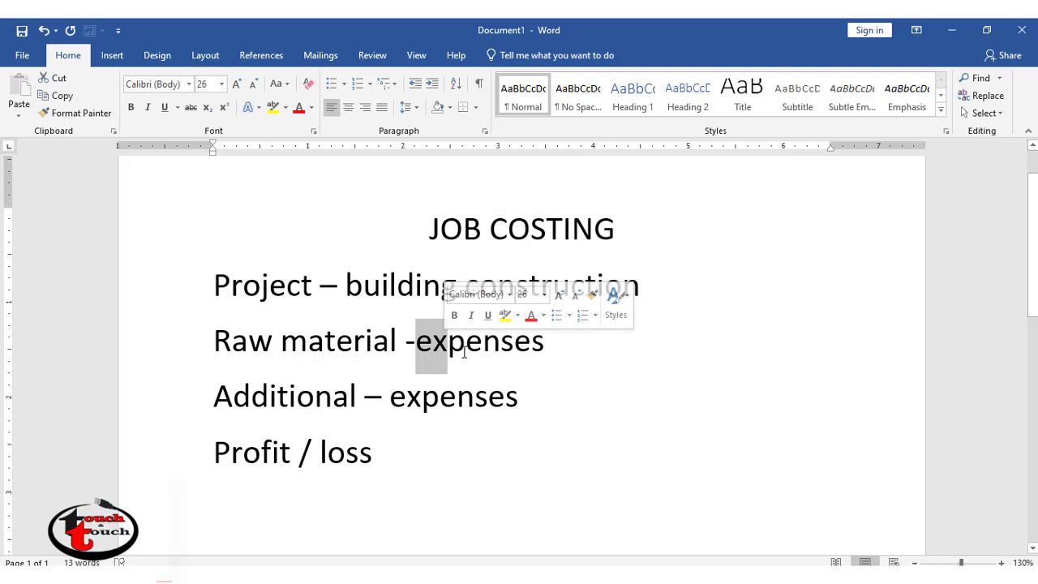
pyautogui.click(556, 361)
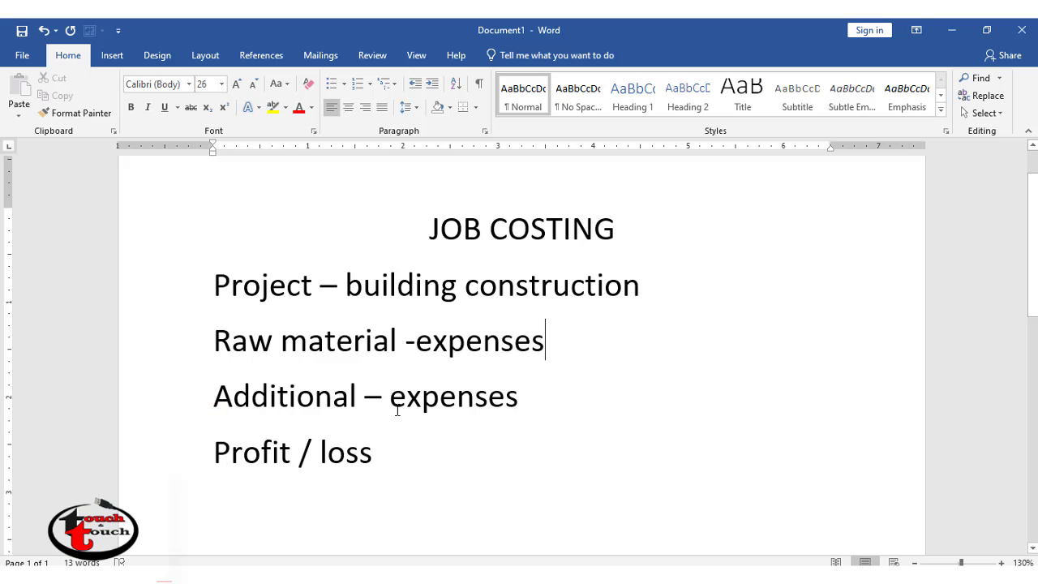
pyautogui.click(394, 401)
pyautogui.moveTo(364, 282); pyautogui.dragTo(647, 280)
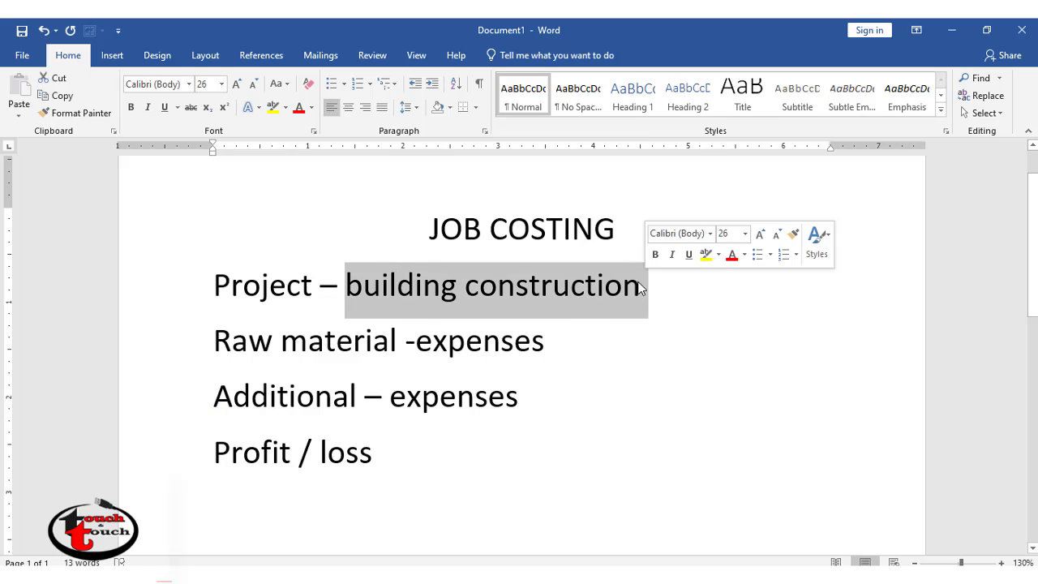
pyautogui.moveTo(215, 454); pyautogui.dragTo(311, 451)
pyautogui.click(394, 447)
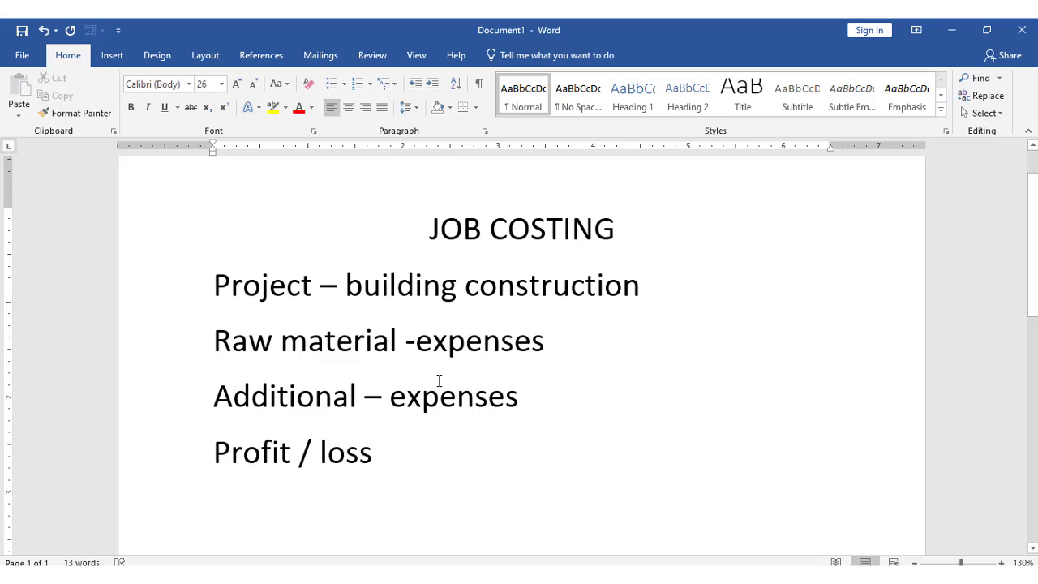
pyautogui.moveTo(213, 285); pyautogui.dragTo(300, 286)
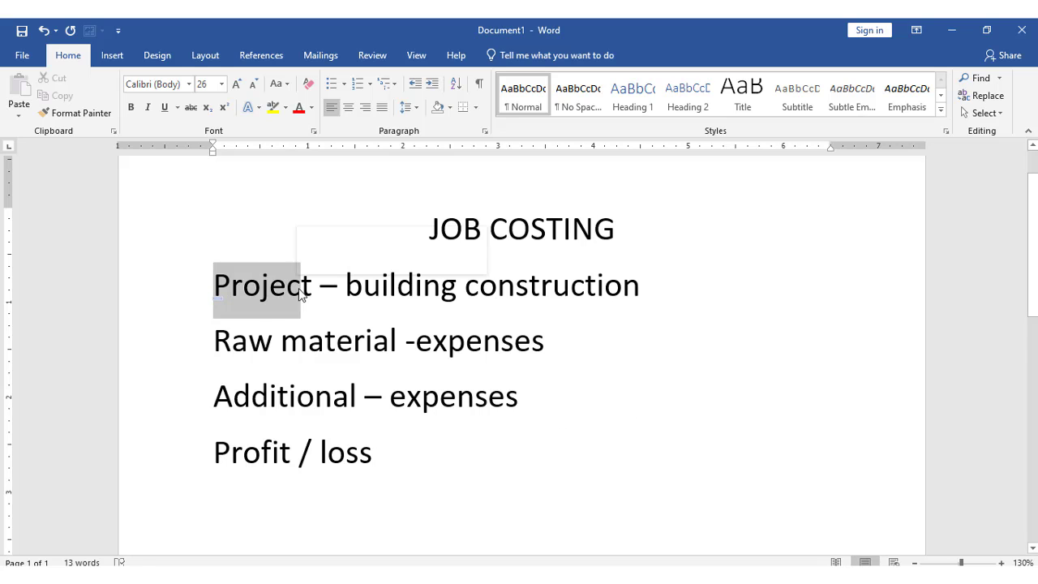
pyautogui.moveTo(233, 343); pyautogui.dragTo(365, 347)
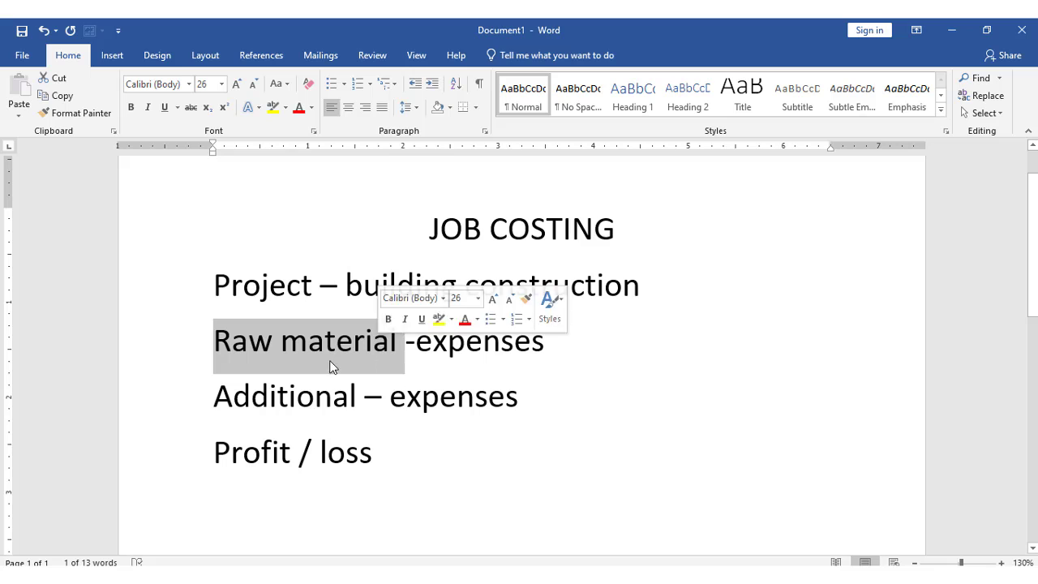
pyautogui.click(481, 346)
pyautogui.click(566, 347)
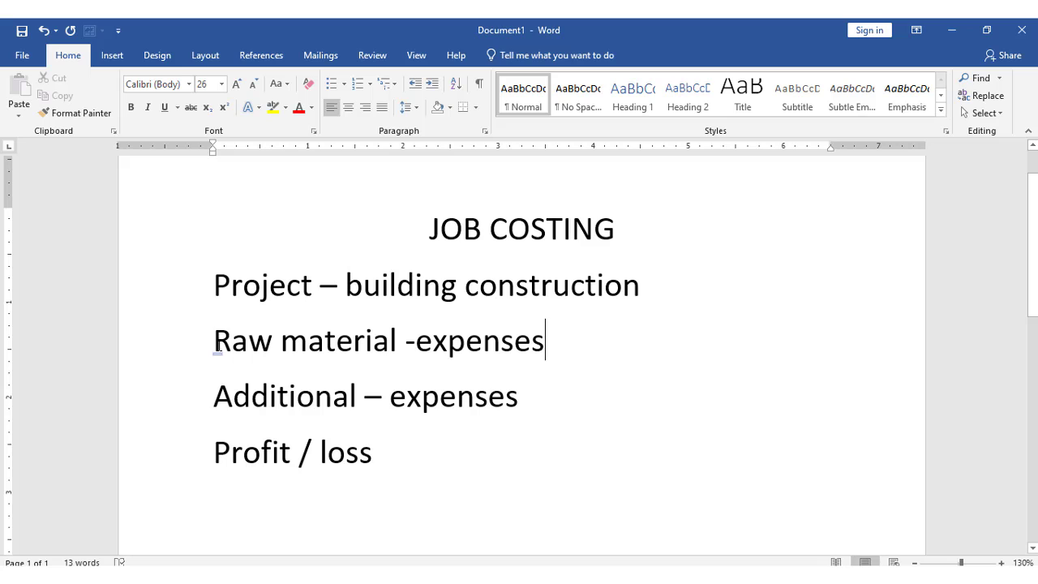
pyautogui.moveTo(216, 341); pyautogui.dragTo(389, 342)
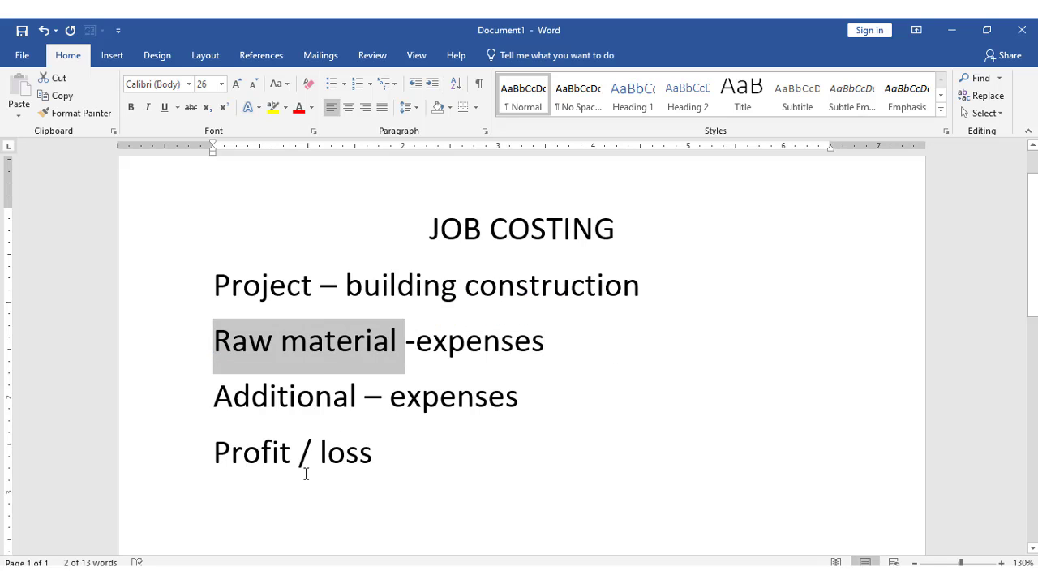
pyautogui.click(384, 457)
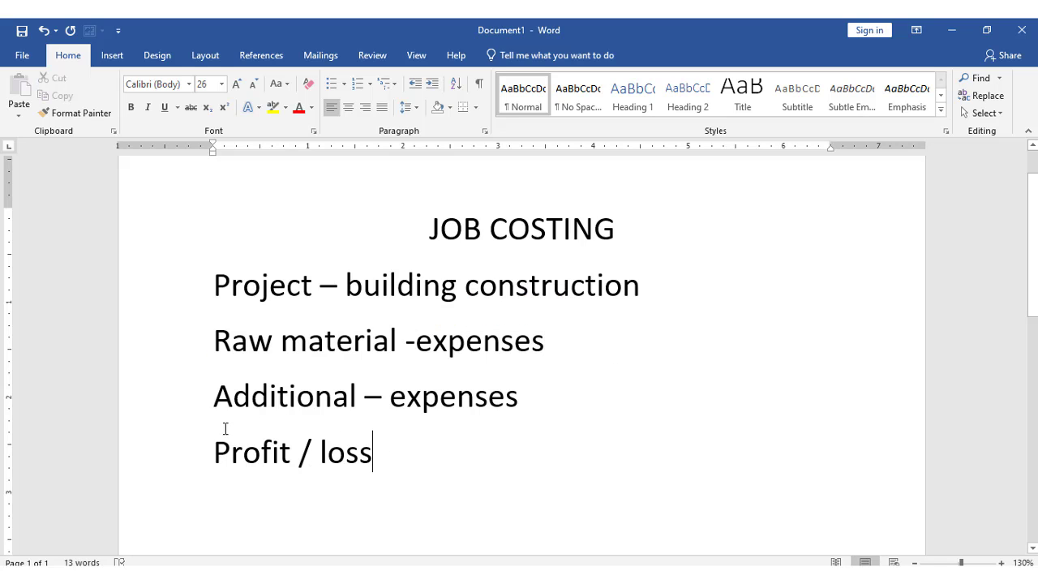
pyautogui.moveTo(216, 440); pyautogui.dragTo(396, 448)
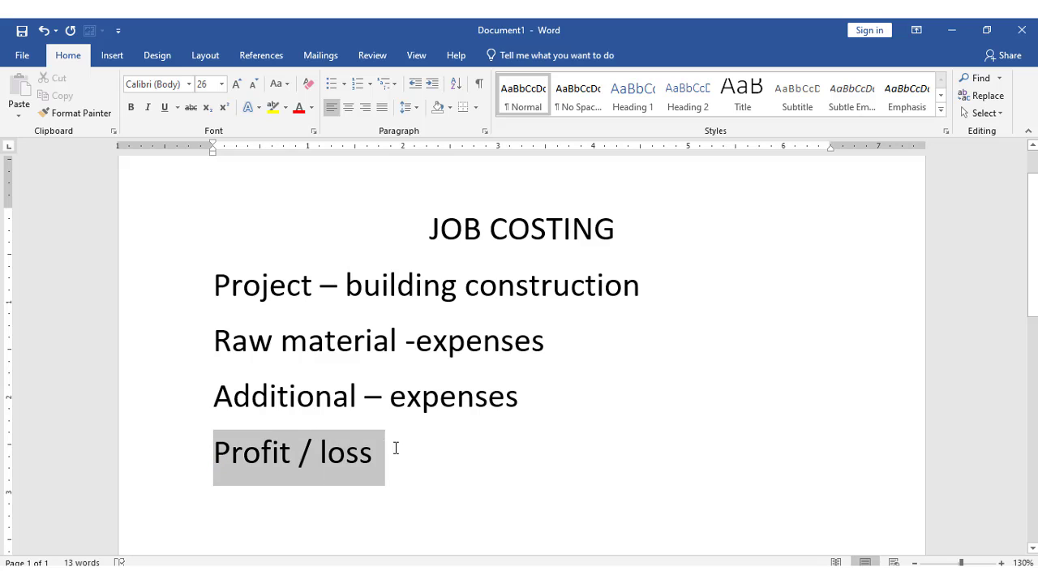
pyautogui.click(414, 491)
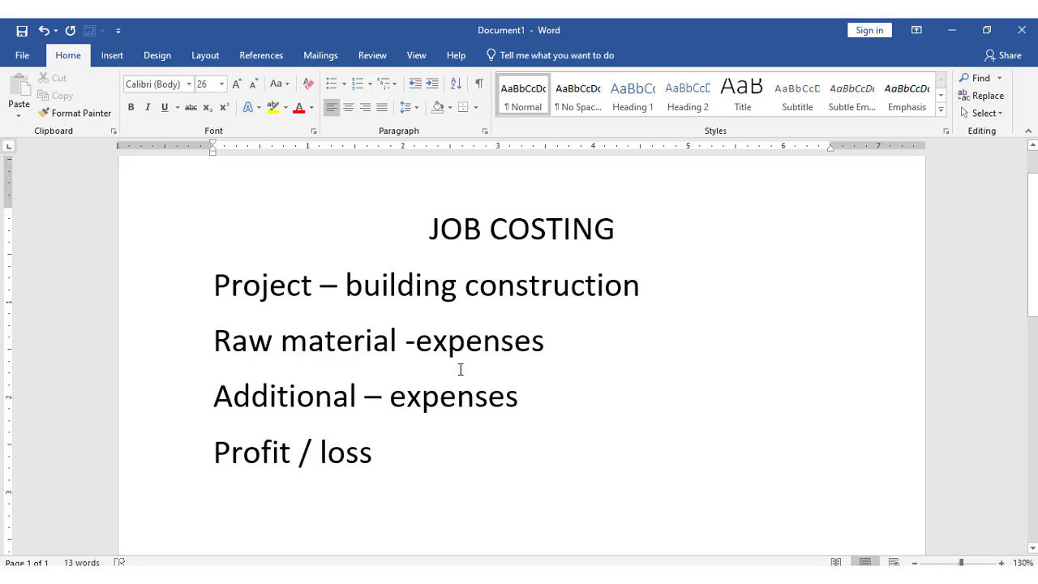
pyautogui.moveTo(442, 232); pyautogui.dragTo(606, 230)
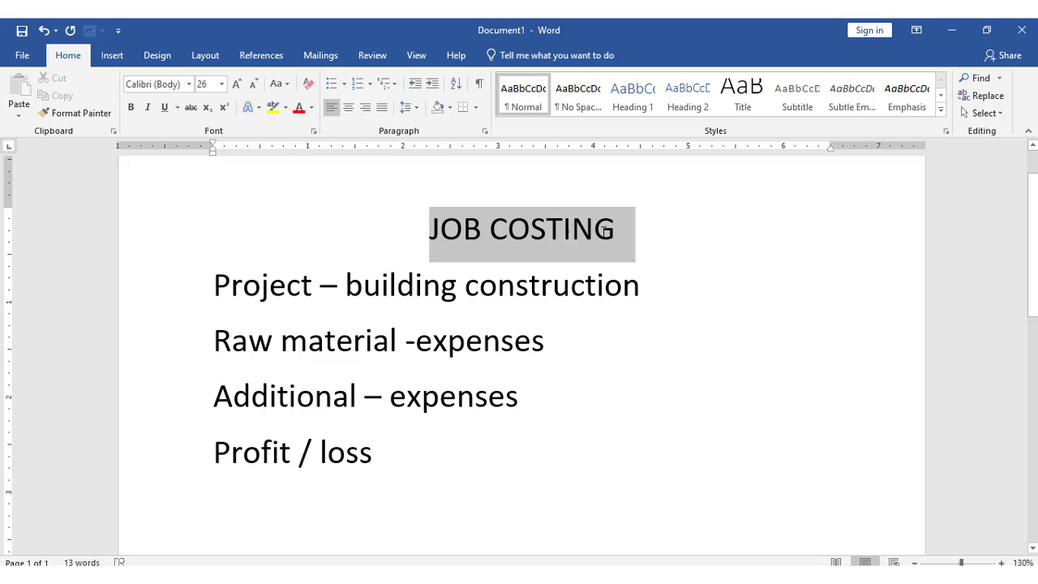
pyautogui.click(398, 463)
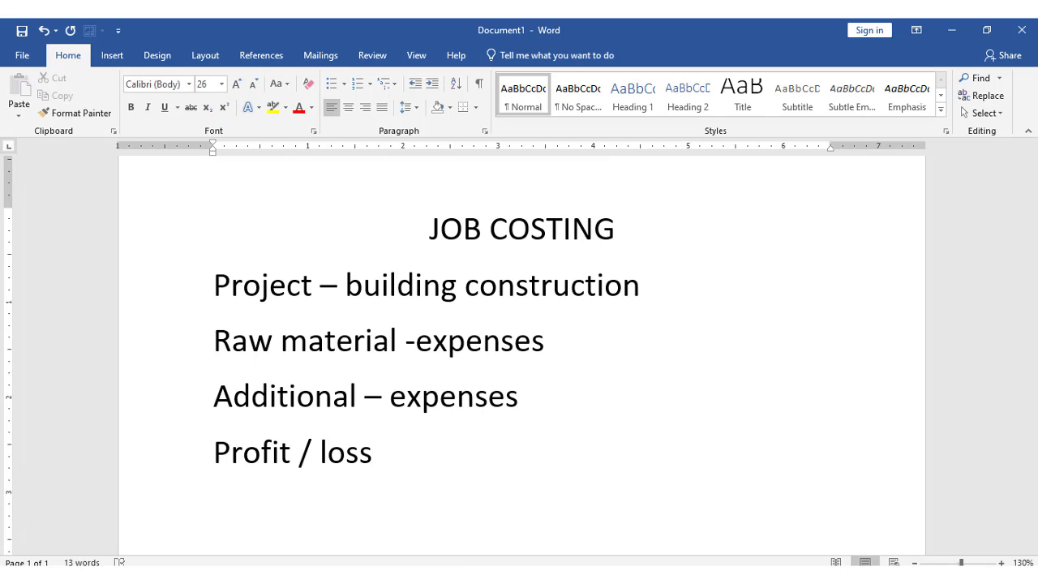
# Step: Switch to Tally.ERP 9 and open the Inventory Features of the Building Contractor company
pyautogui.click(496, 524)
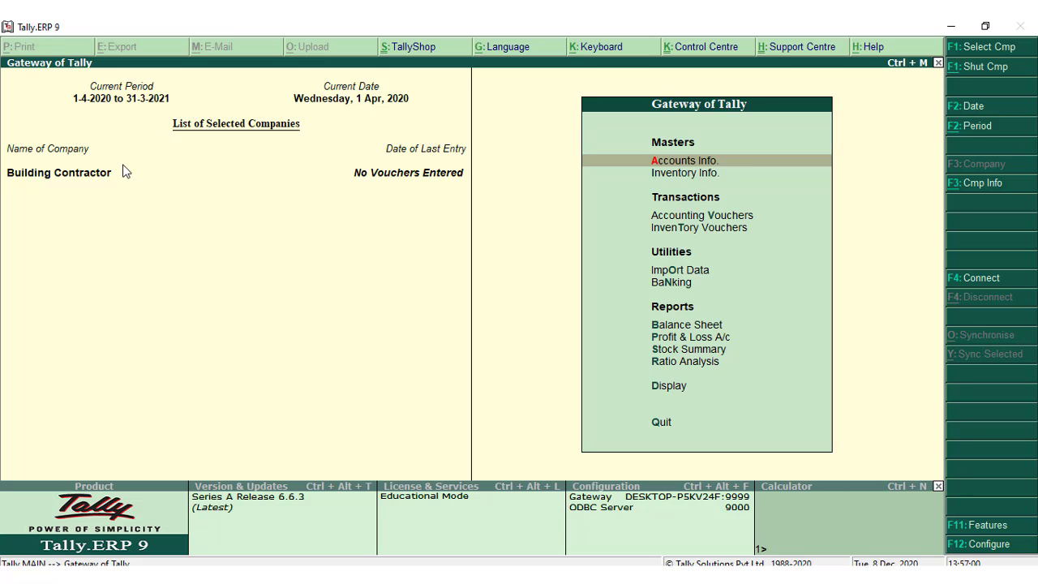
pyautogui.press('F11')
pyautogui.press('Down')
pyautogui.press('Down')
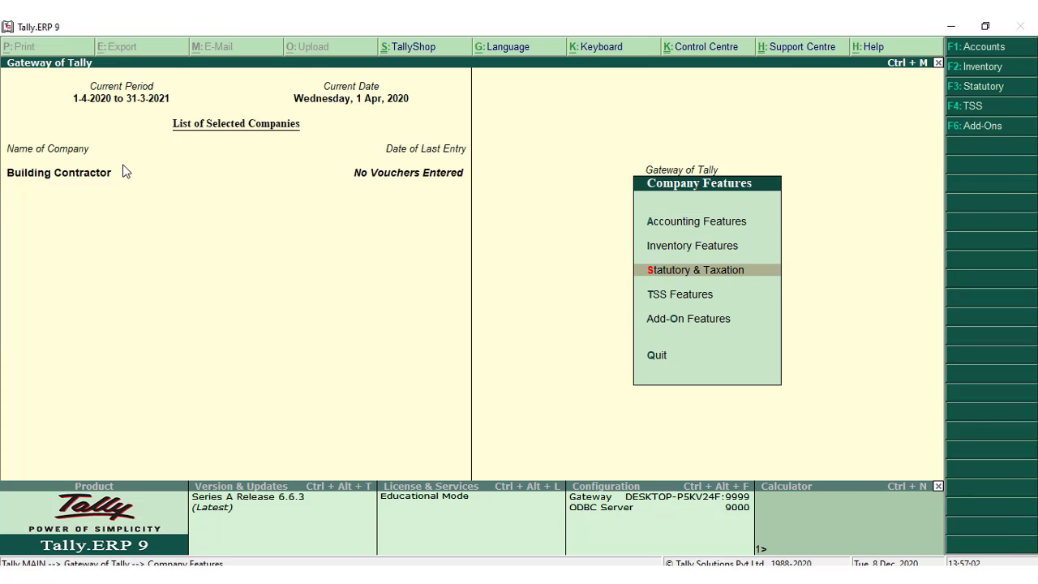
pyautogui.press('Up')
pyautogui.press('Return')
pyautogui.press('Return')
pyautogui.press('Return')
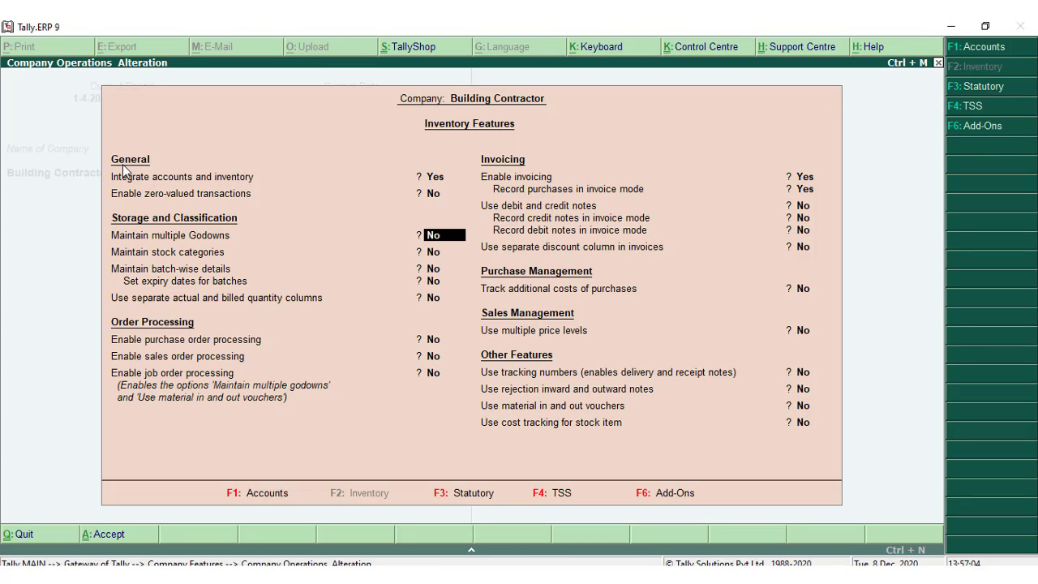
# Step: Set Maintain multiple Godowns to Yes and save the inventory features
pyautogui.press('Return')
pyautogui.press('Return')
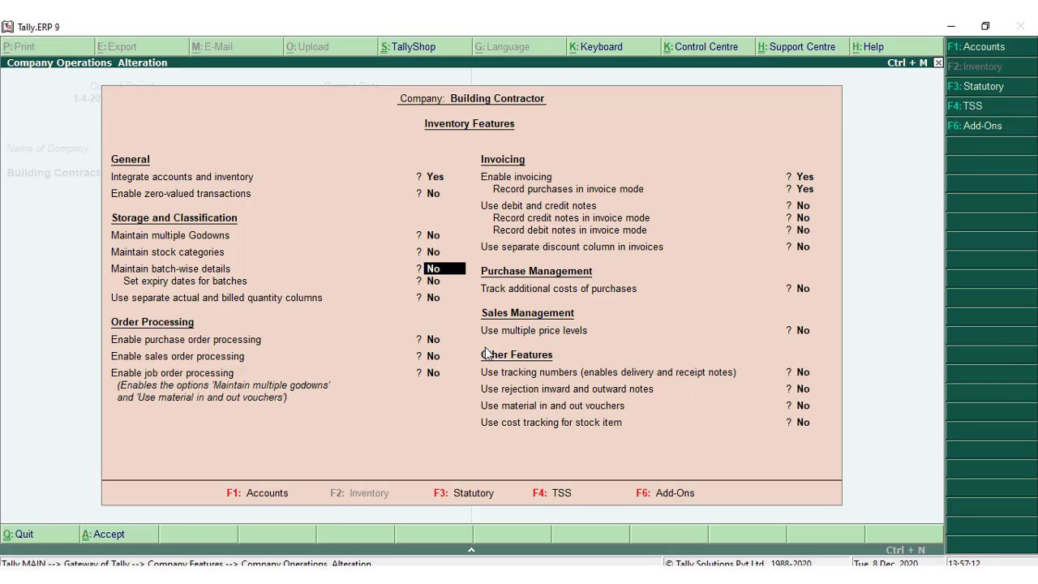
pyautogui.press('Up')
pyautogui.press('Up')
pyautogui.write('y')
pyautogui.press('Return')
pyautogui.press('Return')
pyautogui.press('Return')
pyautogui.press('Return')
pyautogui.press('Return')
pyautogui.press('Return')
pyautogui.press('Return')
pyautogui.press('Return')
pyautogui.press('Return')
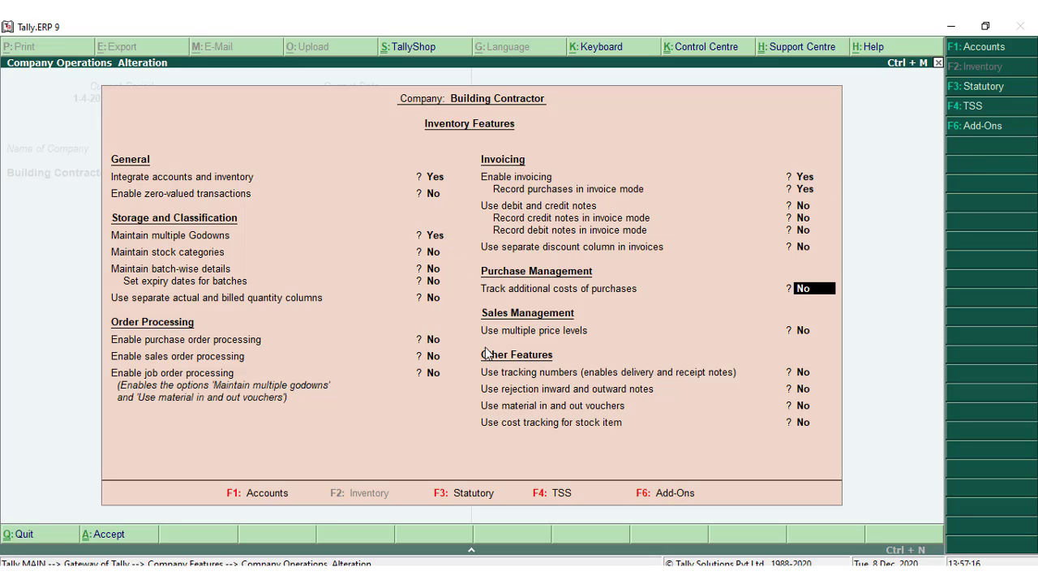
pyautogui.hotkey('ctrl', 'a')
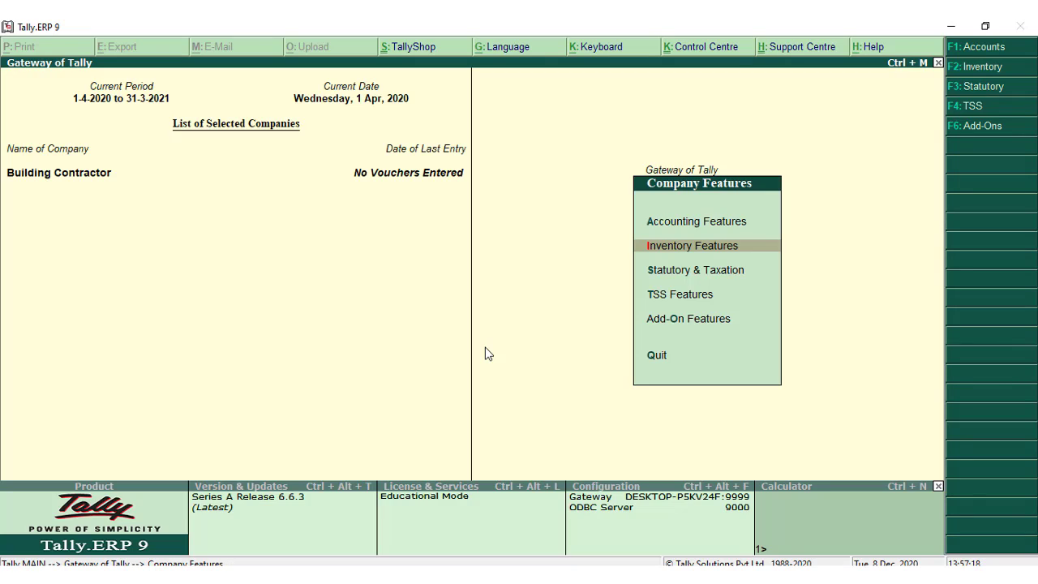
# Step: Open the company's Accounting Features and set Maintain cost centres to Yes
pyautogui.press('Up')
pyautogui.press('Return')
pyautogui.press('Return')
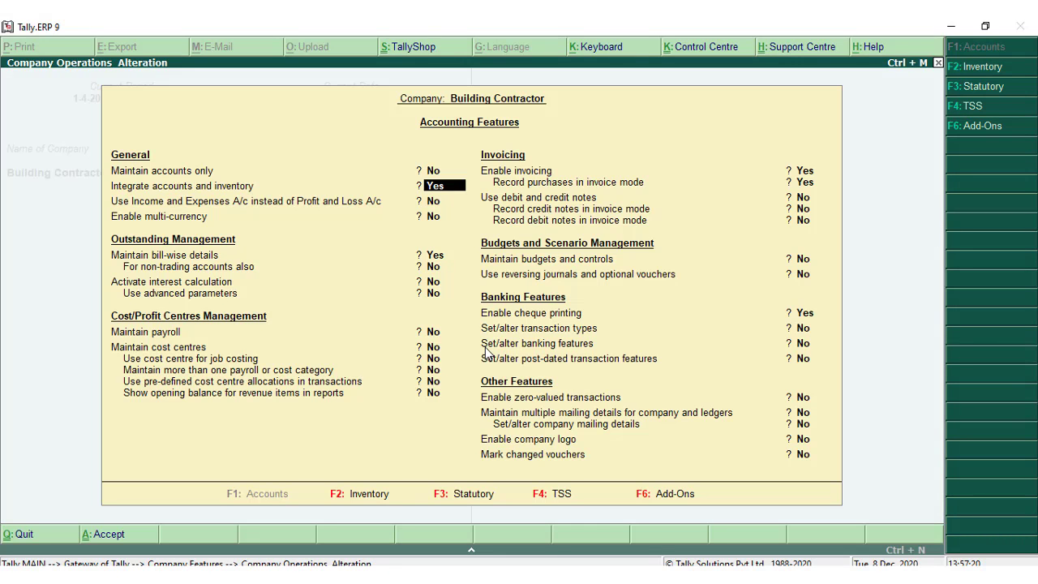
pyautogui.press('Return')
pyautogui.press('Return')
pyautogui.press('Return')
pyautogui.press('Return')
pyautogui.press('Return')
pyautogui.press('Return')
pyautogui.press('Return')
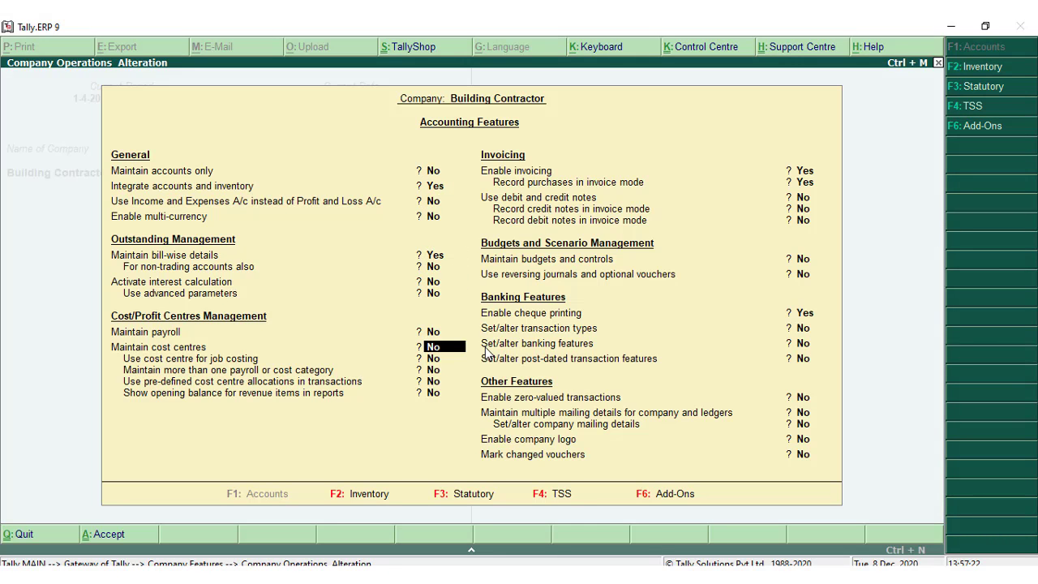
pyautogui.write('y')
pyautogui.press('Return')
# Step: Set Use cost centre for job costing to Yes and save the accounting features
pyautogui.write('y')
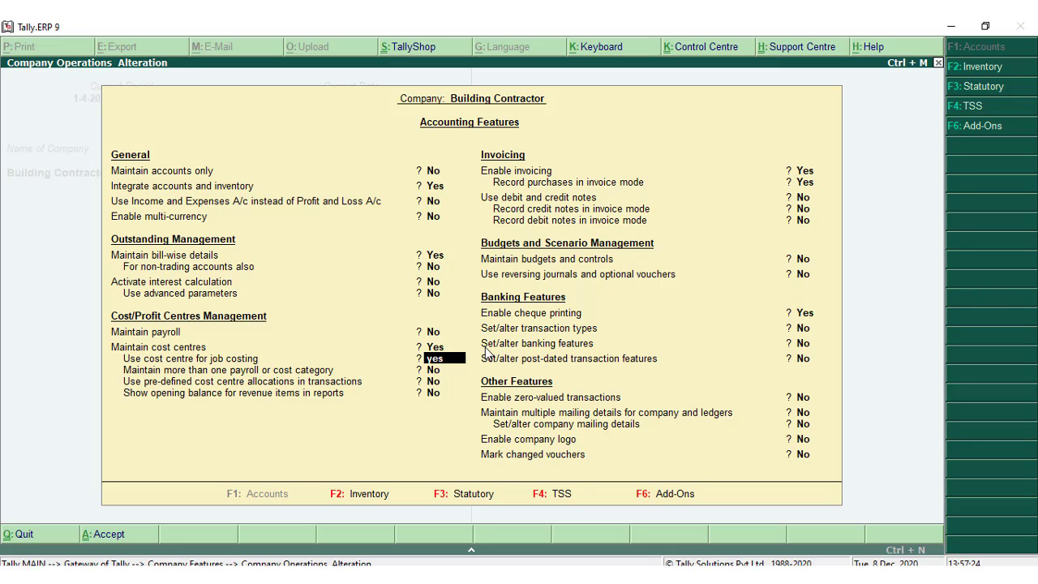
pyautogui.press('Return')
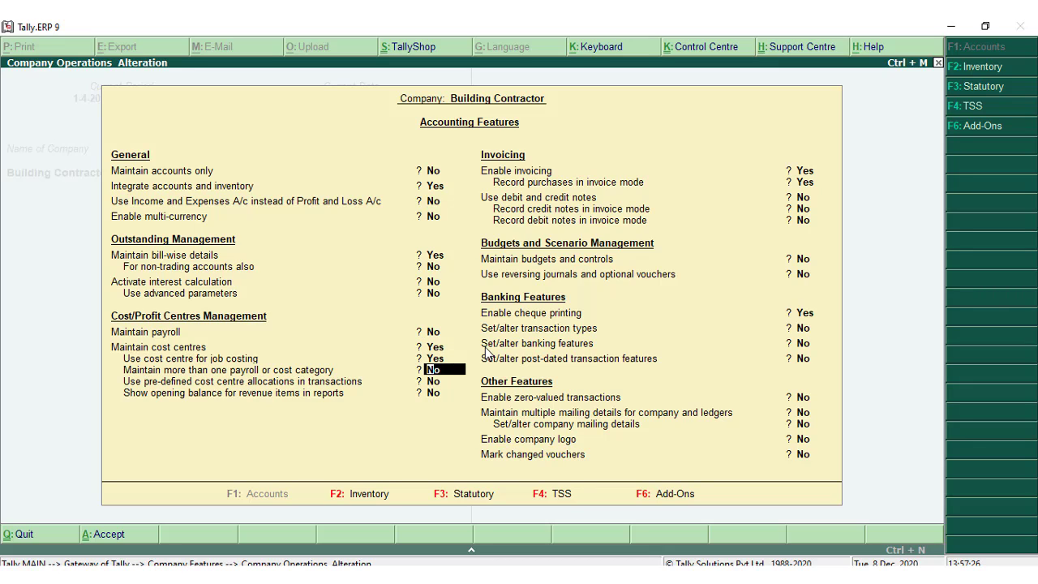
pyautogui.hotkey('ctrl', 'a')
pyautogui.press('Escape')
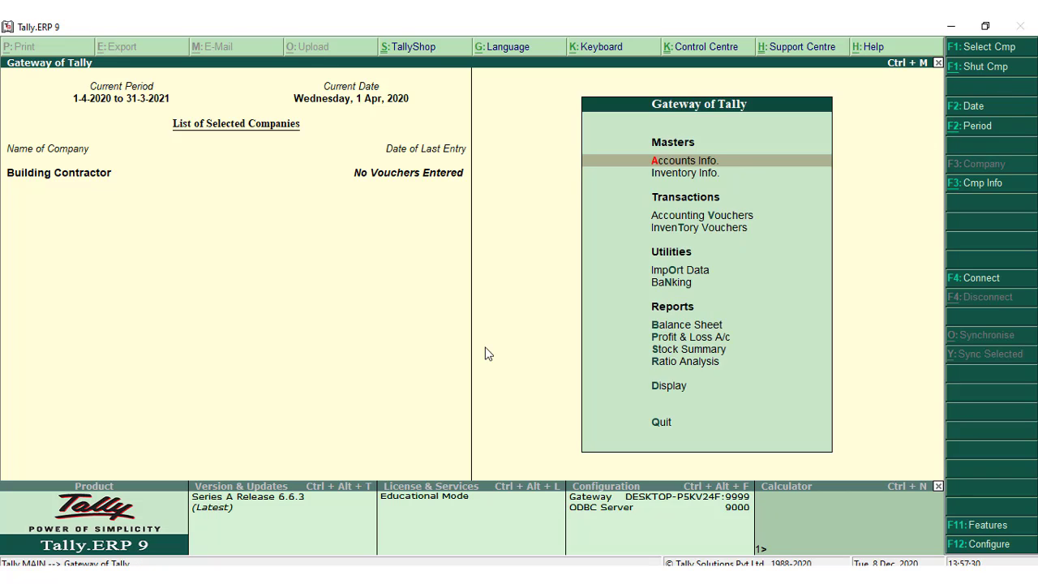
# Step: Start a new single godown named Project Site under Primary, with storage of materials allowed
pyautogui.press('Down')
pyautogui.press('Return')
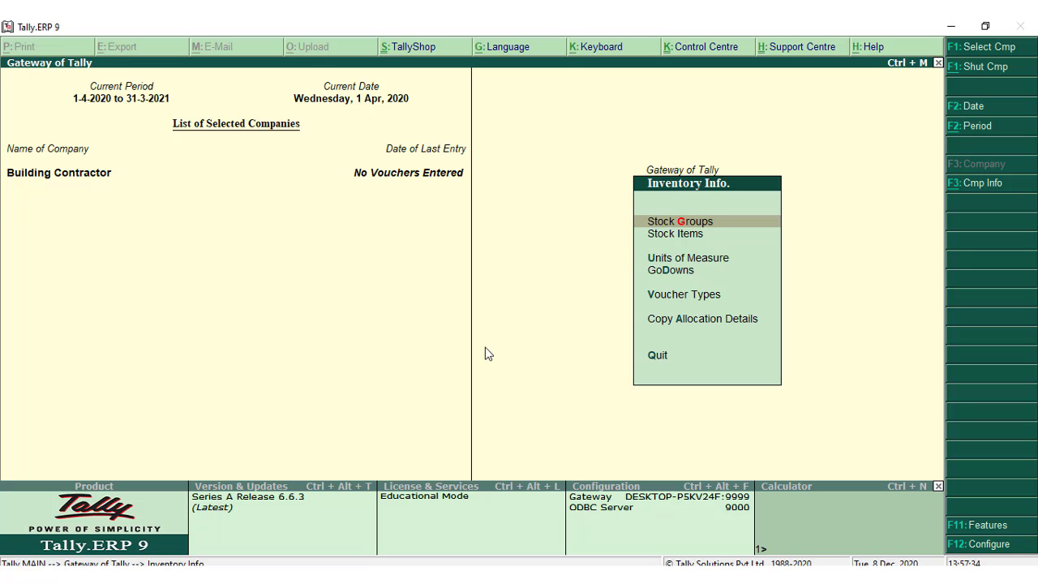
pyautogui.press('Down')
pyautogui.press('Down')
pyautogui.press('Down')
pyautogui.press('Return')
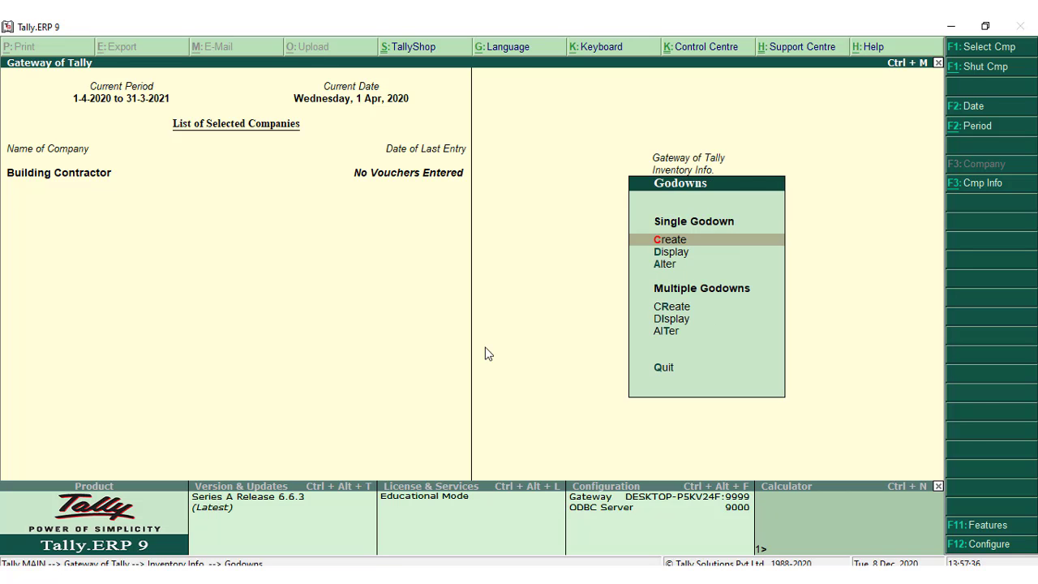
pyautogui.press('Return')
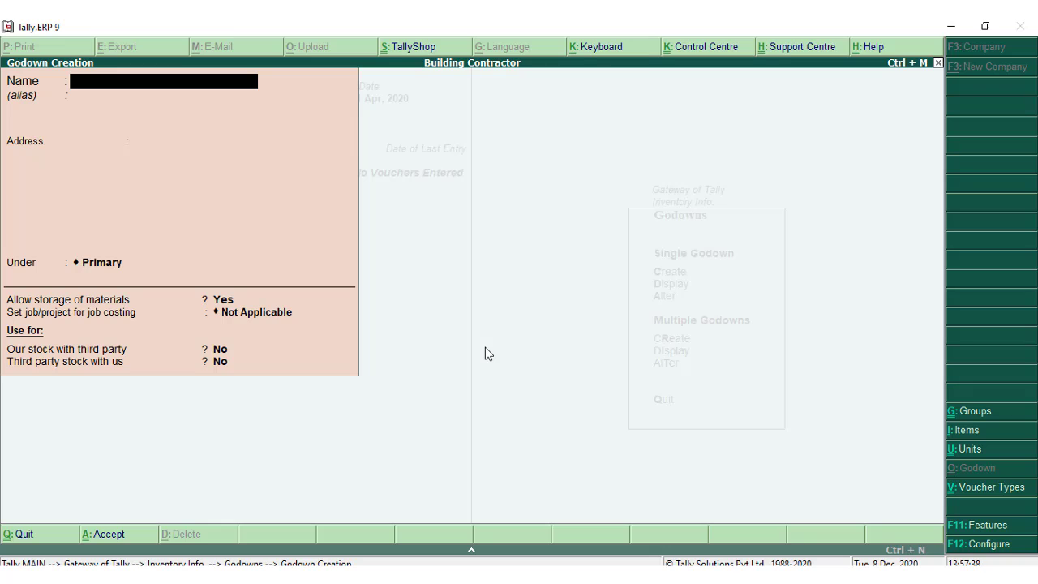
pyautogui.write('Project Site')
pyautogui.press('Return')
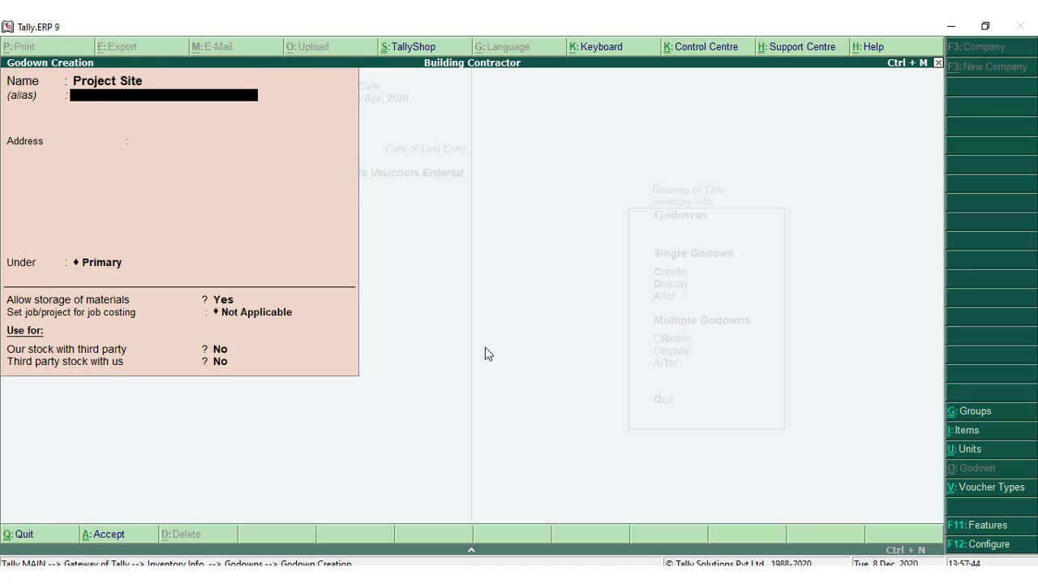
pyautogui.press('Return')
pyautogui.press('Return')
pyautogui.press('Return')
pyautogui.press('Return')
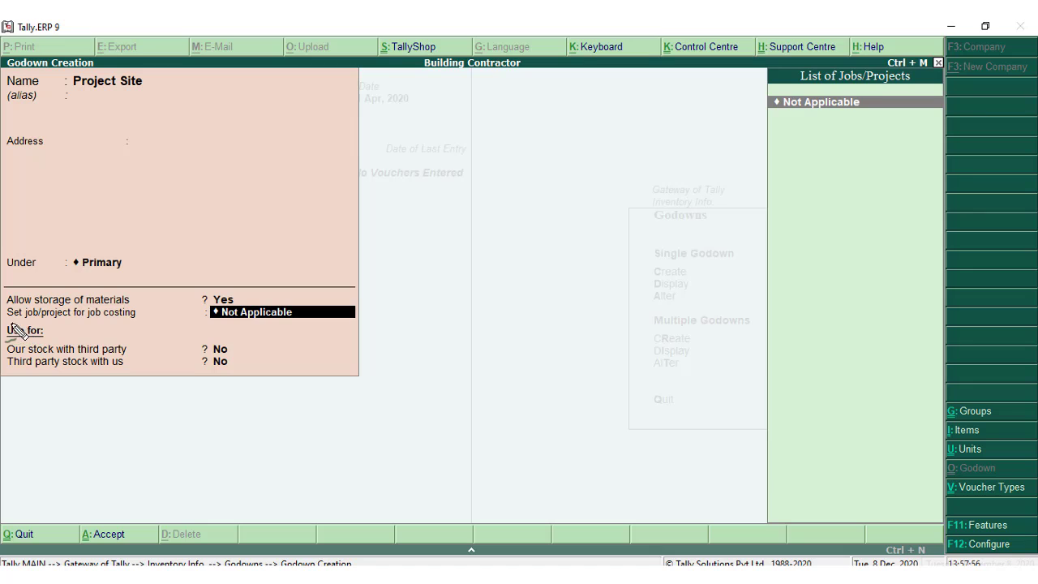
pyautogui.moveTo(13, 326)
pyautogui.mouseDown()
pyautogui.moveTo(309, 334)
pyautogui.moveTo(371, 318)
pyautogui.moveTo(221, 302)
pyautogui.moveTo(49, 302)
pyautogui.moveTo(10, 314)
pyautogui.mouseUp()
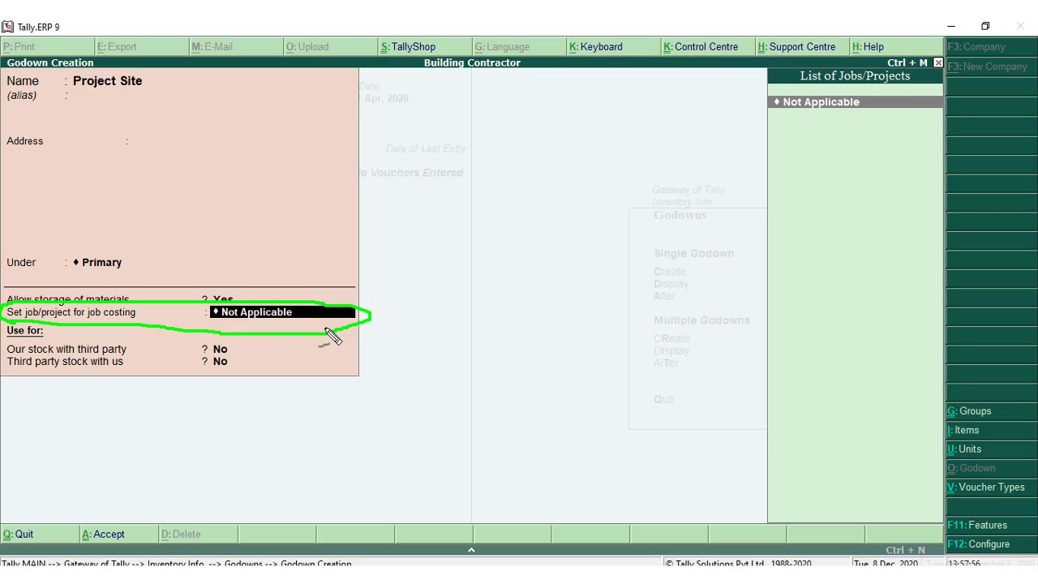
pyautogui.press('Escape')
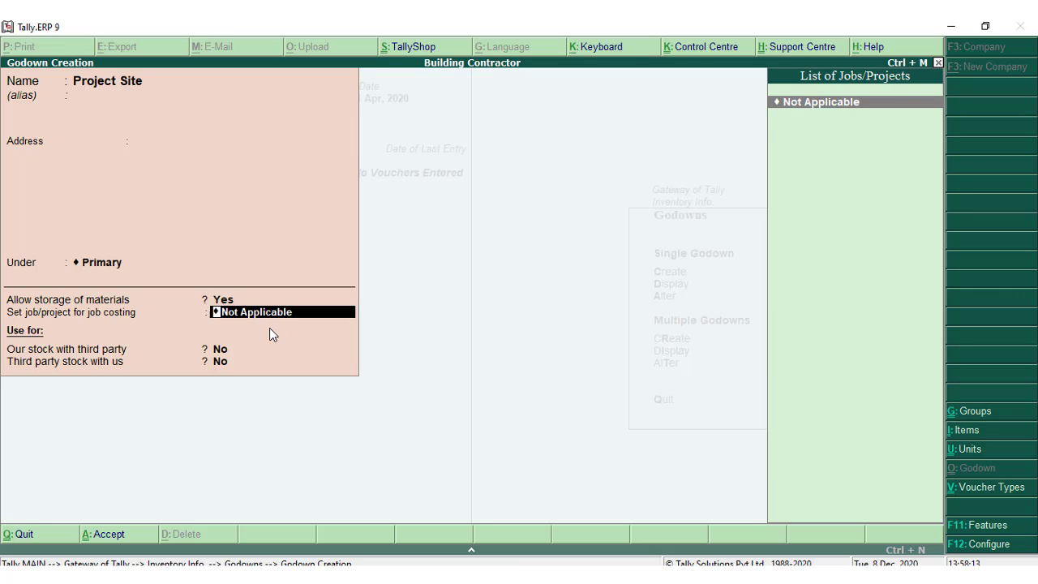
# Step: Create a cost centre named Project Site under Primary, enabled for job costing, as the godown's job/project
pyautogui.hotkey('alt', 'c')
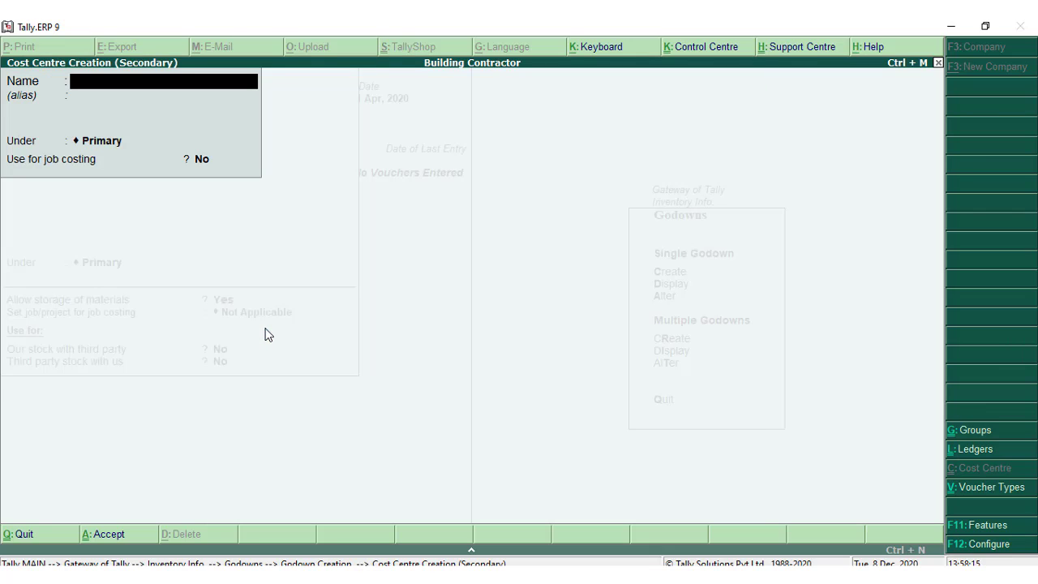
pyautogui.write('Project Site')
pyautogui.press('Return')
pyautogui.press('Return')
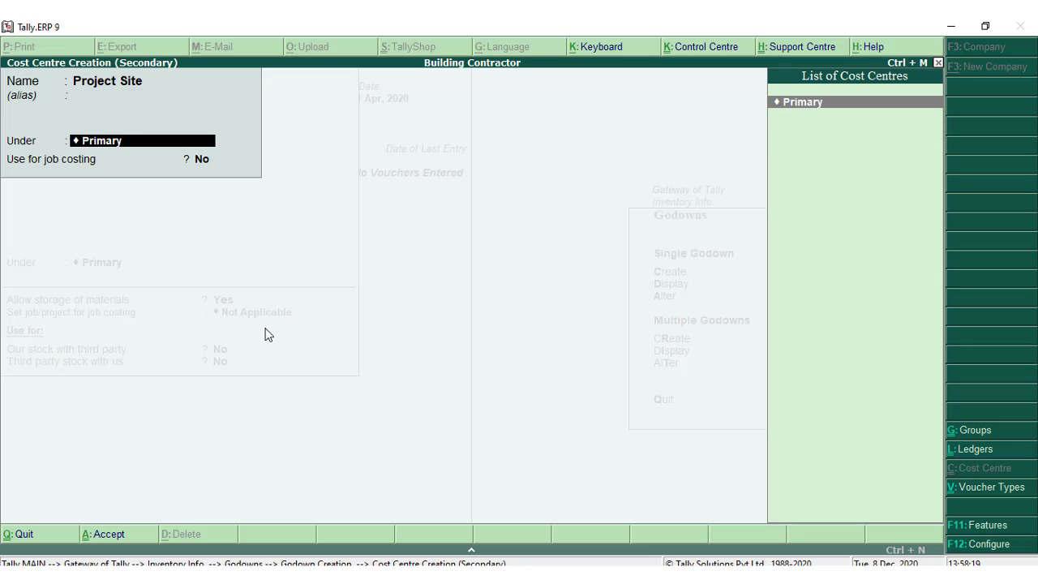
pyautogui.press('Return')
pyautogui.write('yes')
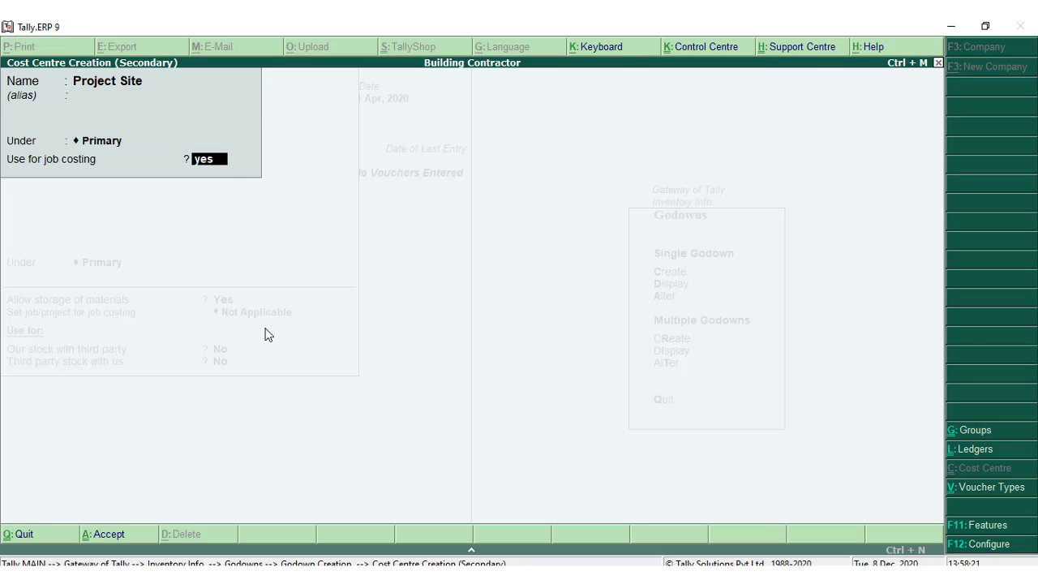
pyautogui.press('Return')
pyautogui.press('Return')
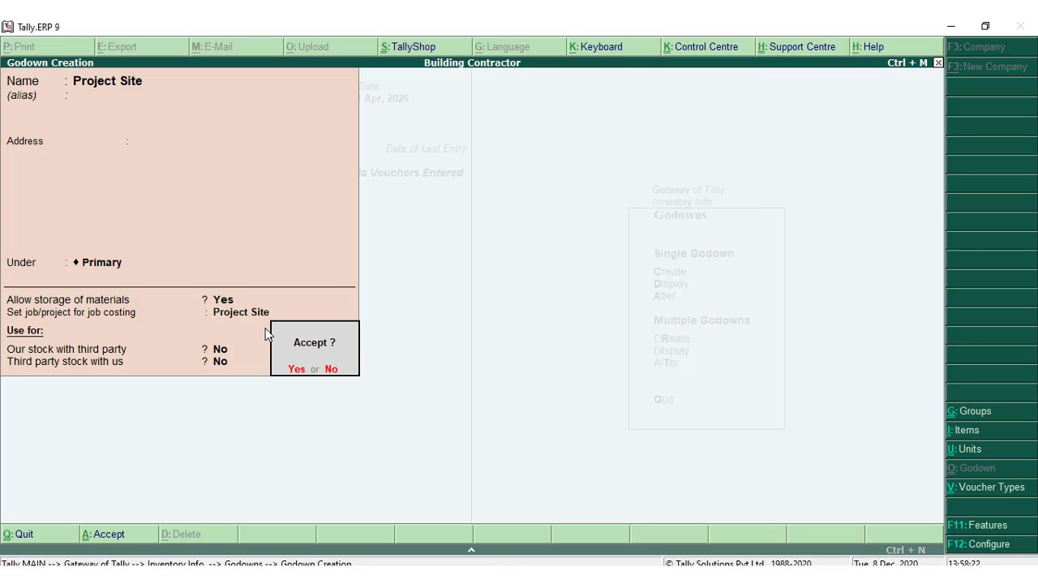
# Step: Save the Project Site godown and leave godown creation, returning to the Gateway of Tally
pyautogui.press('Return')
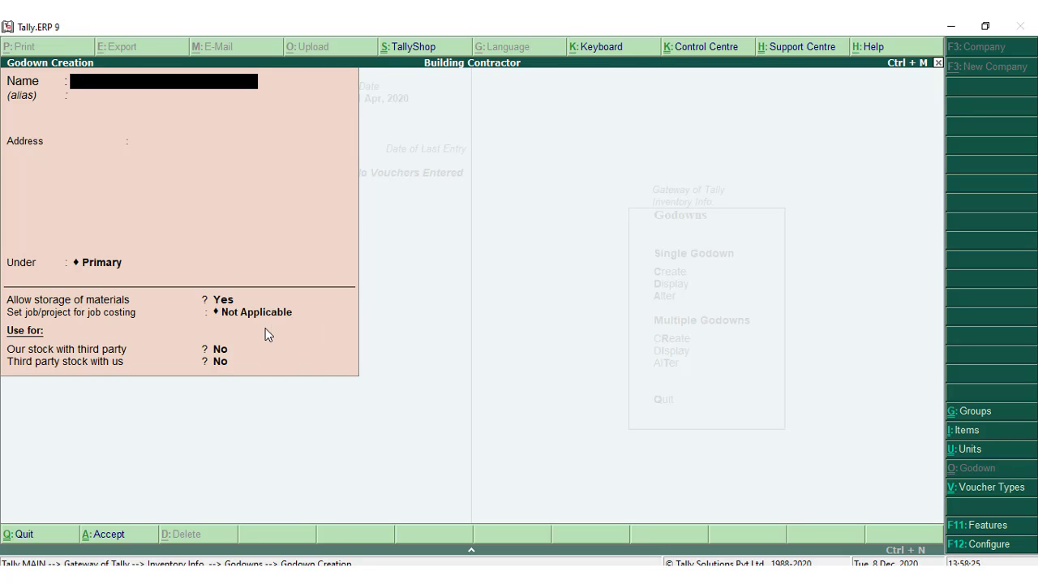
pyautogui.press('Escape')
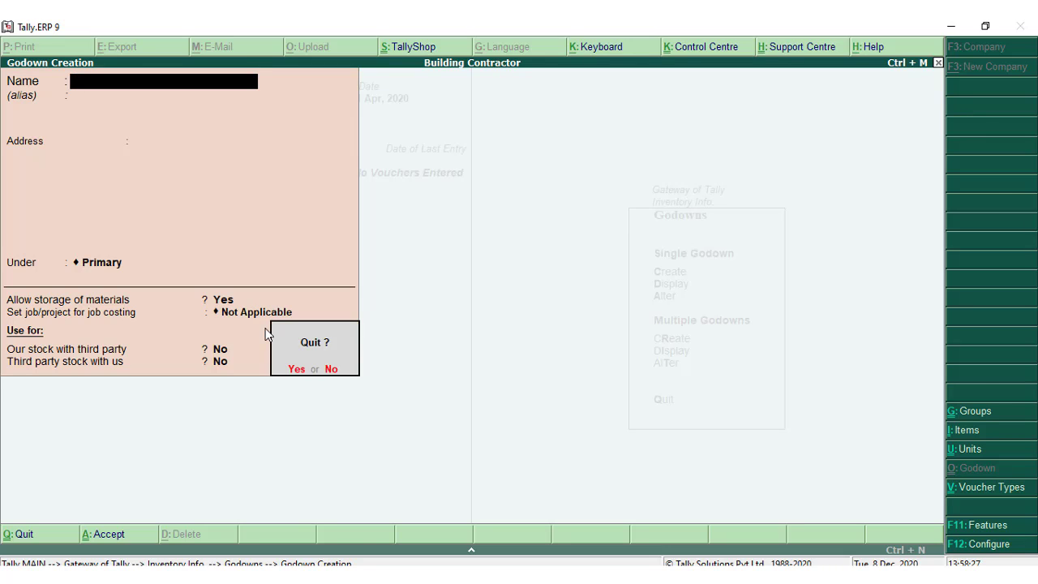
pyautogui.press('Return')
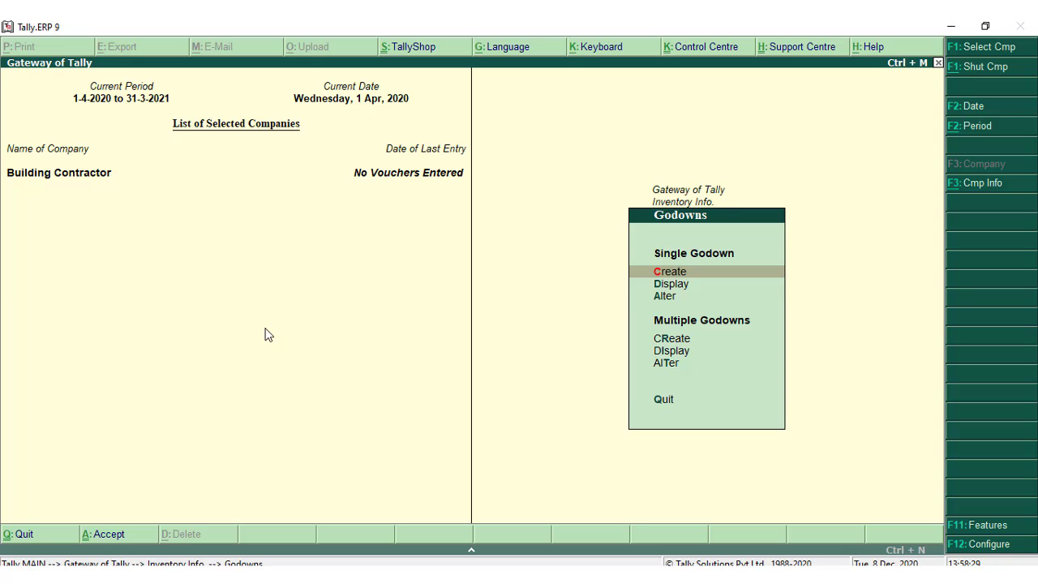
pyautogui.press('Escape')
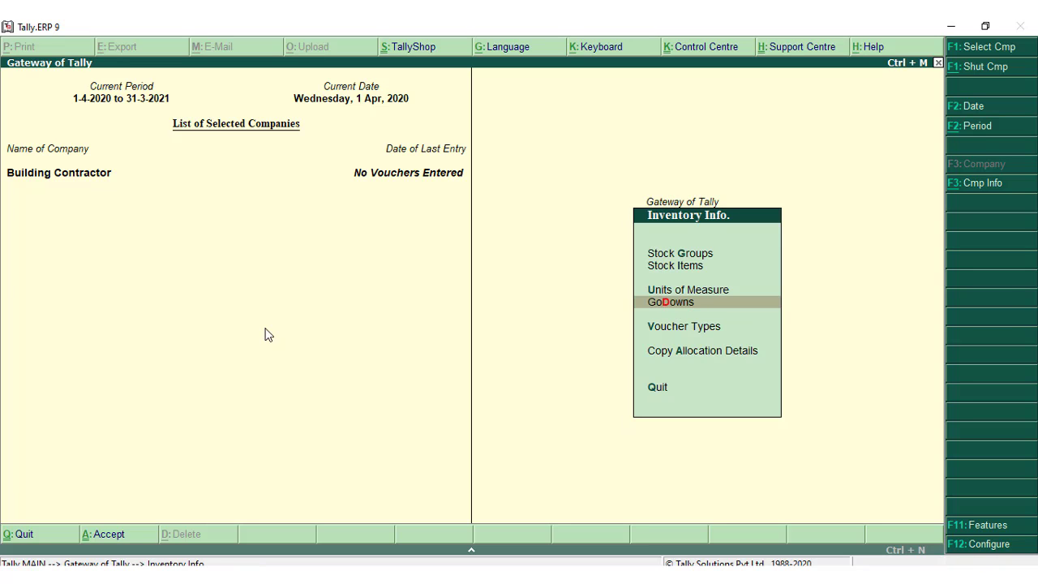
pyautogui.press('Escape')
# Step: Open the Project Site cost centre's alteration form to check its parent and job costing setting, and close it without changes
pyautogui.press('Up')
pyautogui.press('Return')
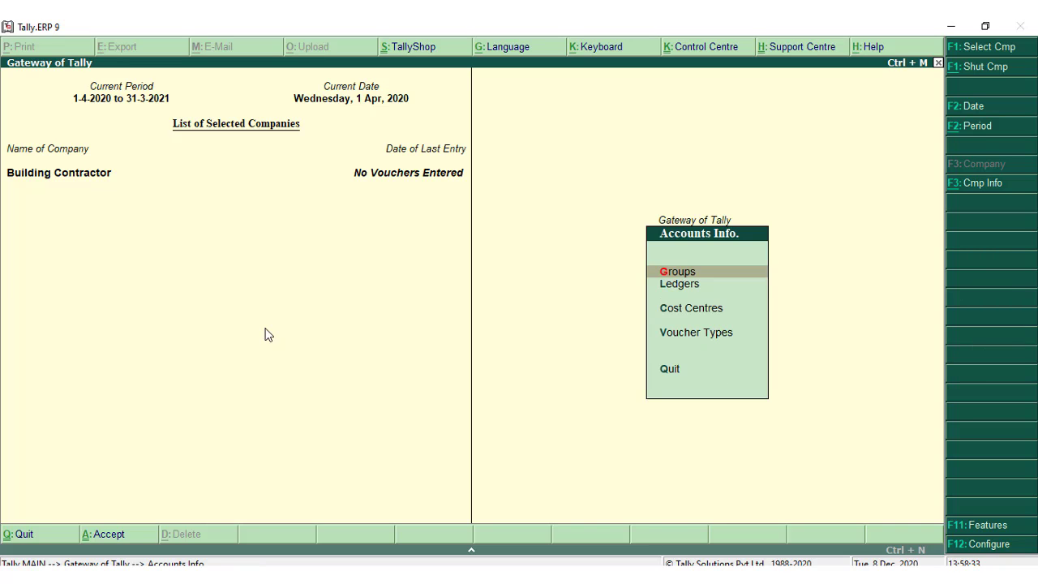
pyautogui.press('Down')
pyautogui.press('Down')
pyautogui.press('Return')
pyautogui.press('Down')
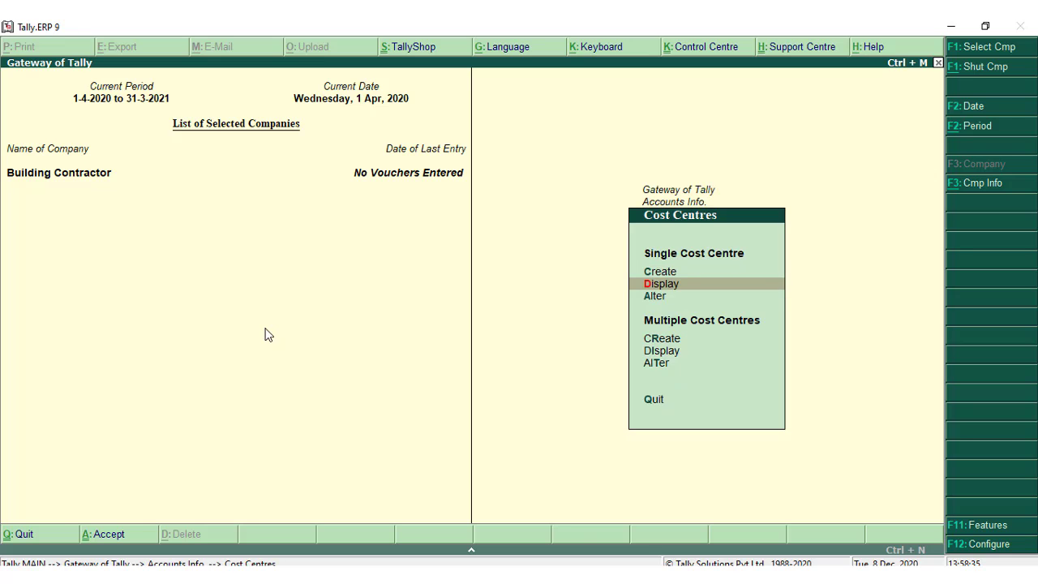
pyautogui.press('Down')
pyautogui.press('Return')
pyautogui.press('Escape')
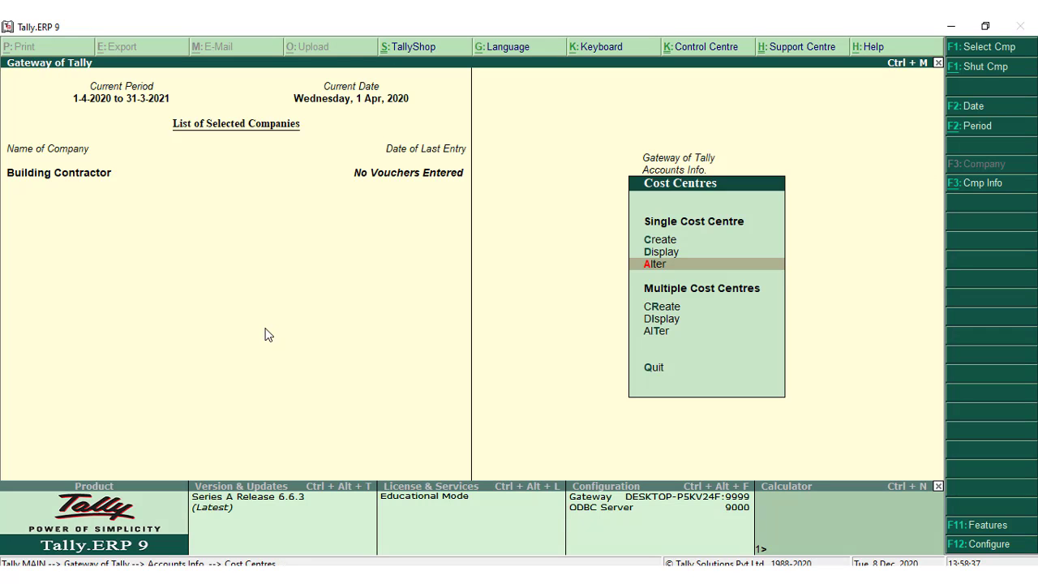
pyautogui.press('Return')
pyautogui.press('Return')
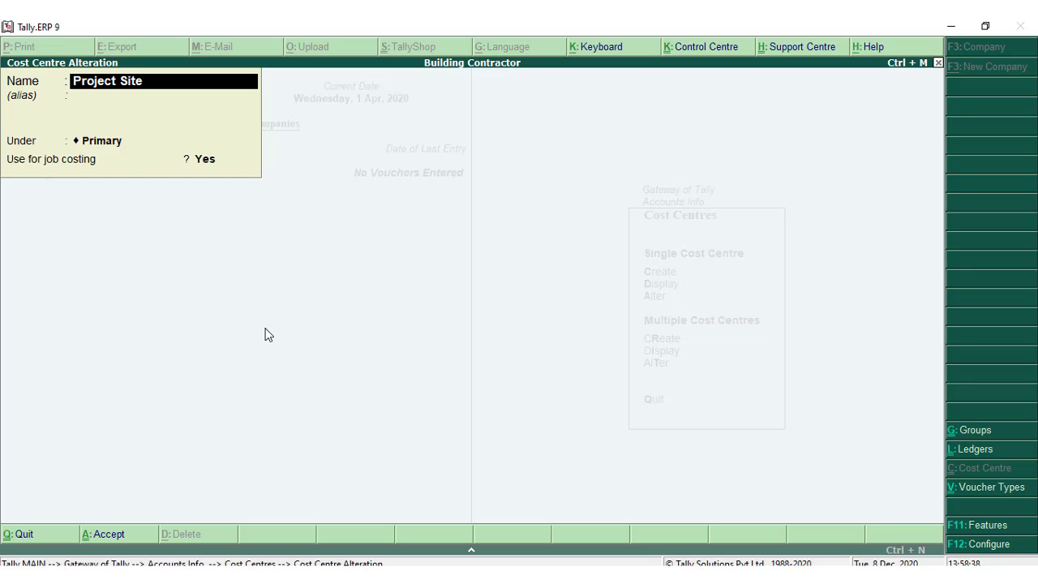
pyautogui.press('Escape')
pyautogui.press('Return')
pyautogui.press('Escape')
pyautogui.press('Escape')
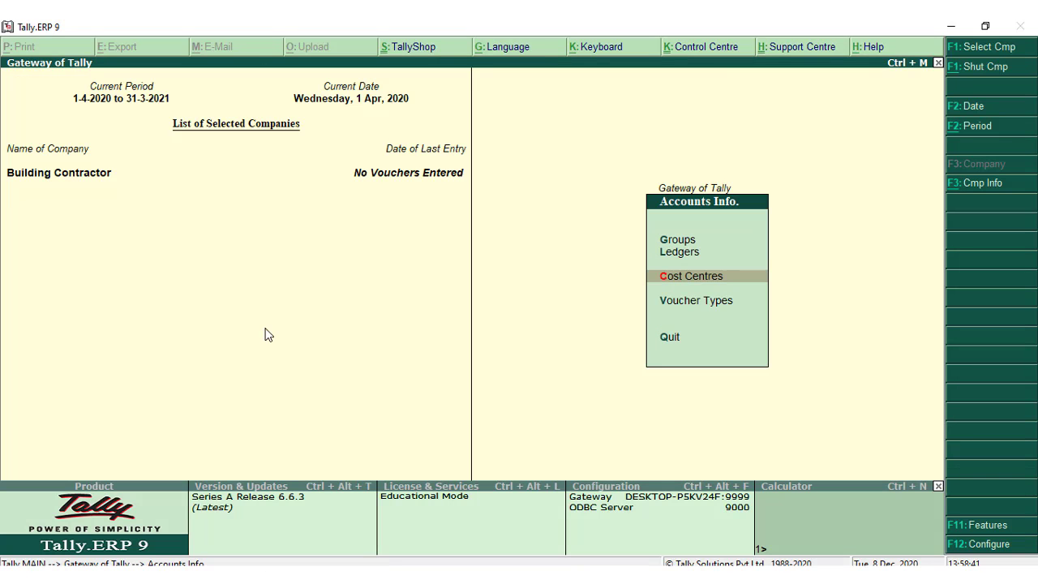
pyautogui.press('Escape')
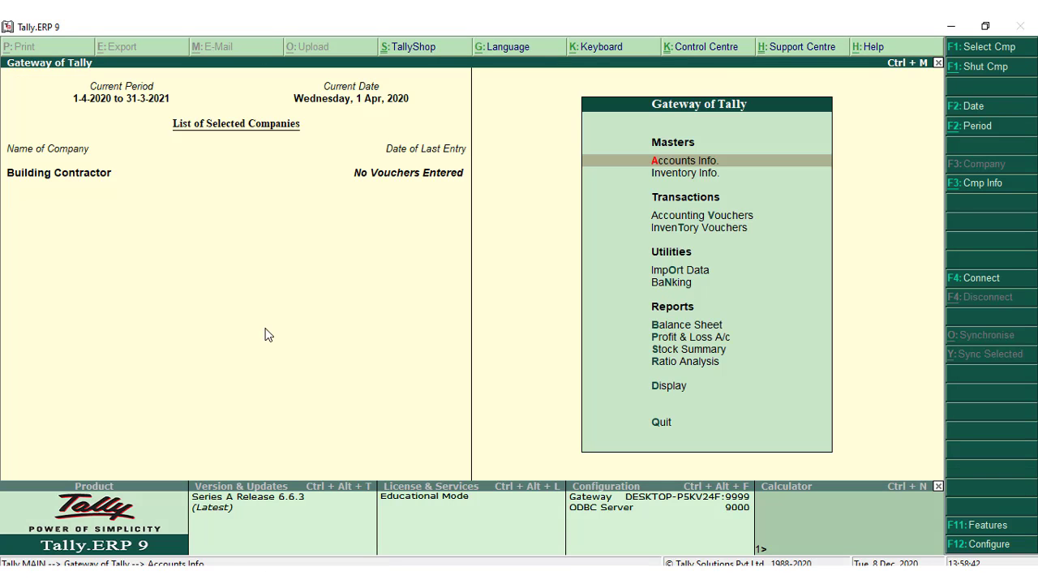
# Step: Open the Stock Journal voucher type for alteration from the inventory masters
pyautogui.press('Down')
pyautogui.press('Return')
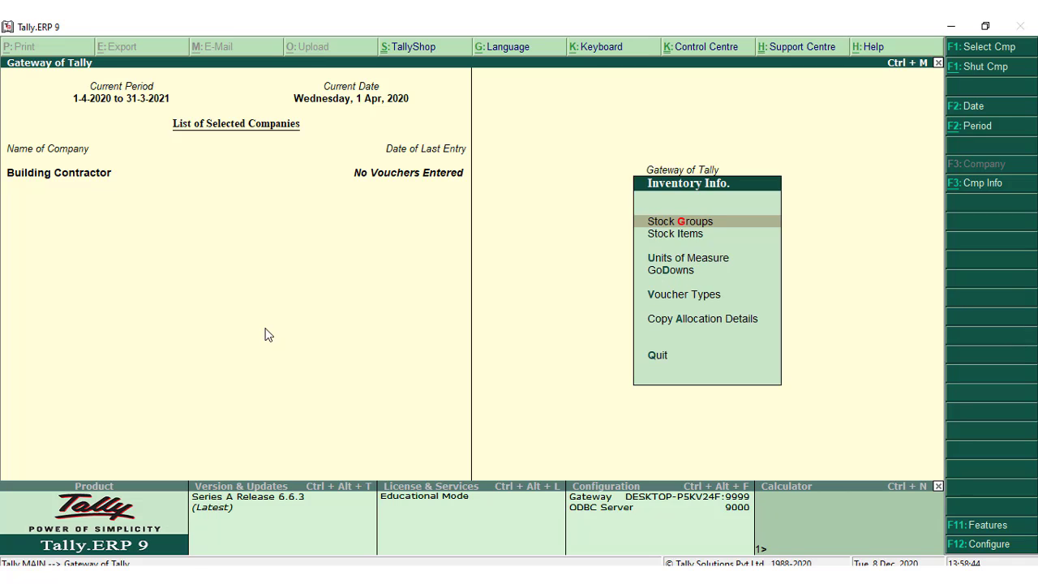
pyautogui.press('Down')
pyautogui.press('Down')
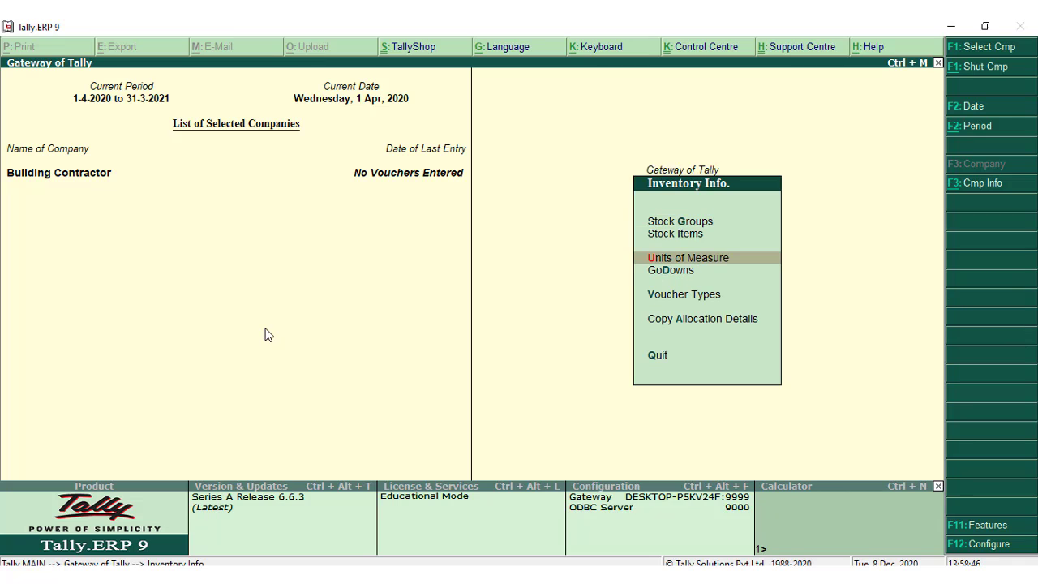
pyautogui.press('Up')
pyautogui.press('Up')
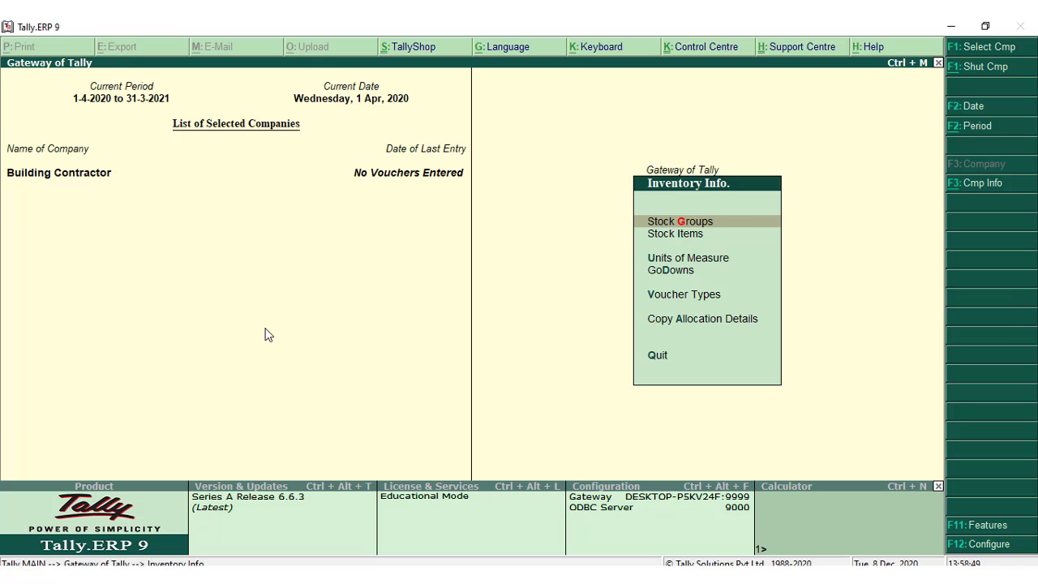
pyautogui.press('Escape')
pyautogui.press('Return')
pyautogui.press('Down')
pyautogui.press('Down')
pyautogui.press('Down')
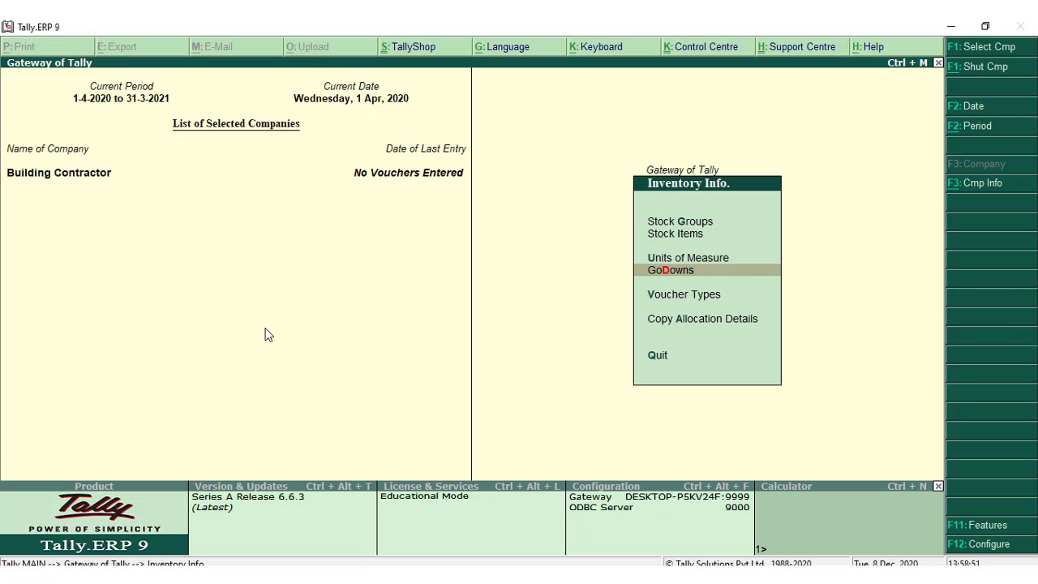
pyautogui.press('Down')
pyautogui.press('Return')
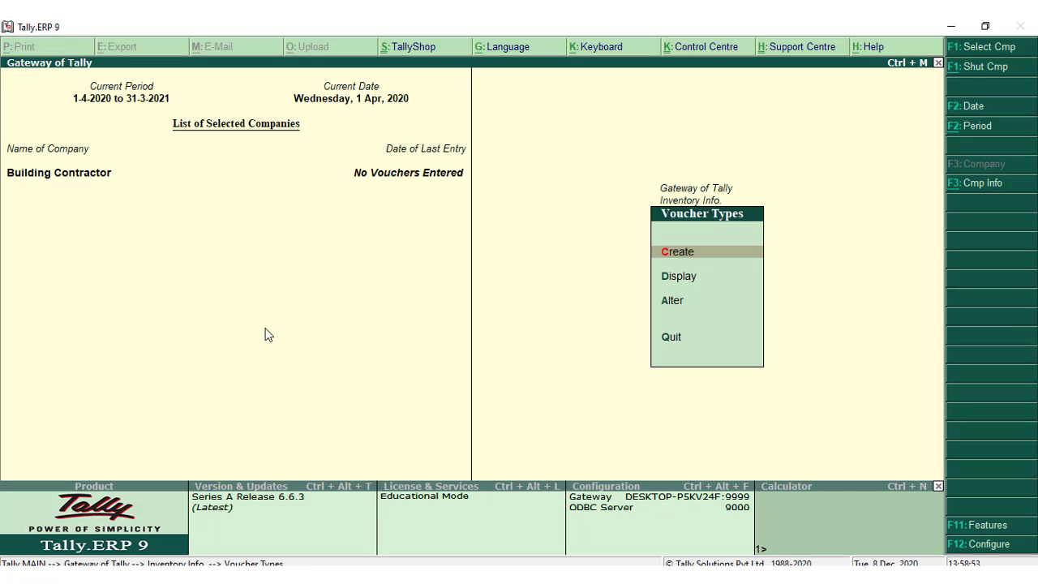
pyautogui.press('Down')
pyautogui.press('Down')
pyautogui.press('Return')
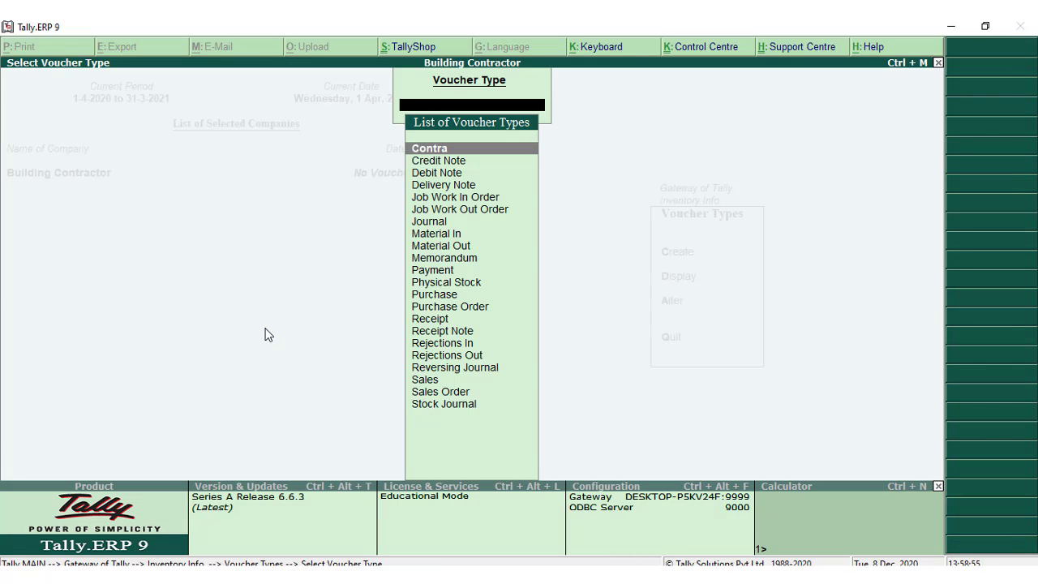
pyautogui.write('T')
pyautogui.write('toc')
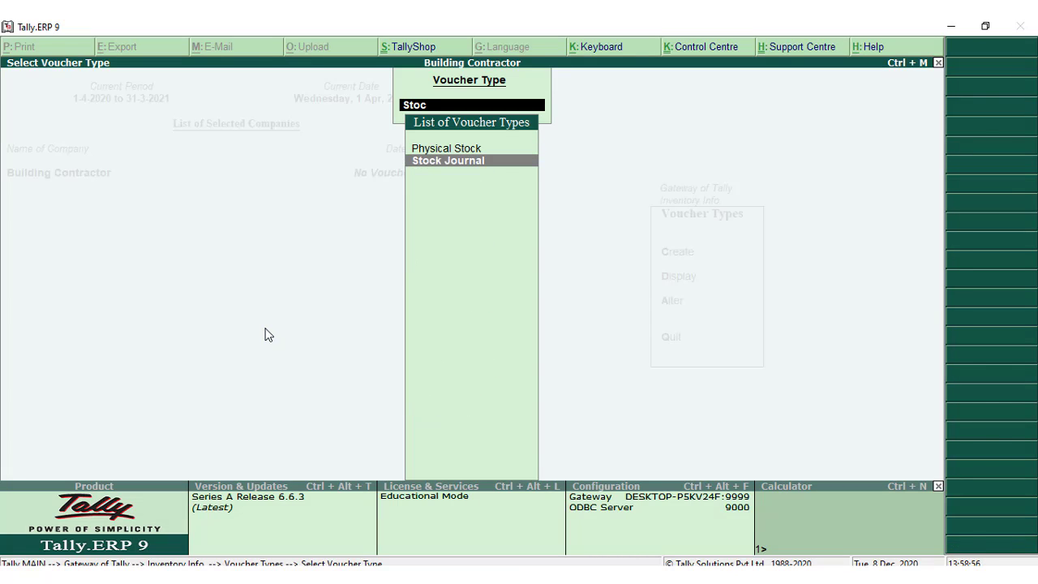
pyautogui.write('k')
pyautogui.press('Return')
# Step: Add a class named Transfer to the Stock Journal voucher type and enable it for inter-godown transfers
pyautogui.press('Return')
pyautogui.press('Return')
pyautogui.press('Return')
pyautogui.press('Return')
pyautogui.press('Return')
pyautogui.press('Return')
pyautogui.press('Return')
pyautogui.press('Return')
pyautogui.press('Return')
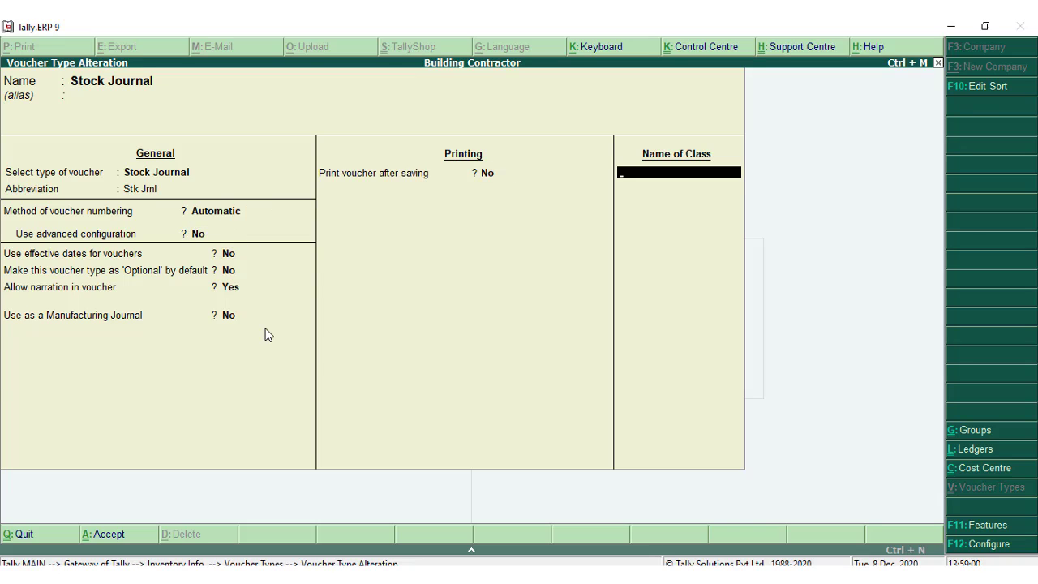
pyautogui.write('Ta')
pyautogui.write('ansfer')
pyautogui.press('Return')
pyautogui.press('y')
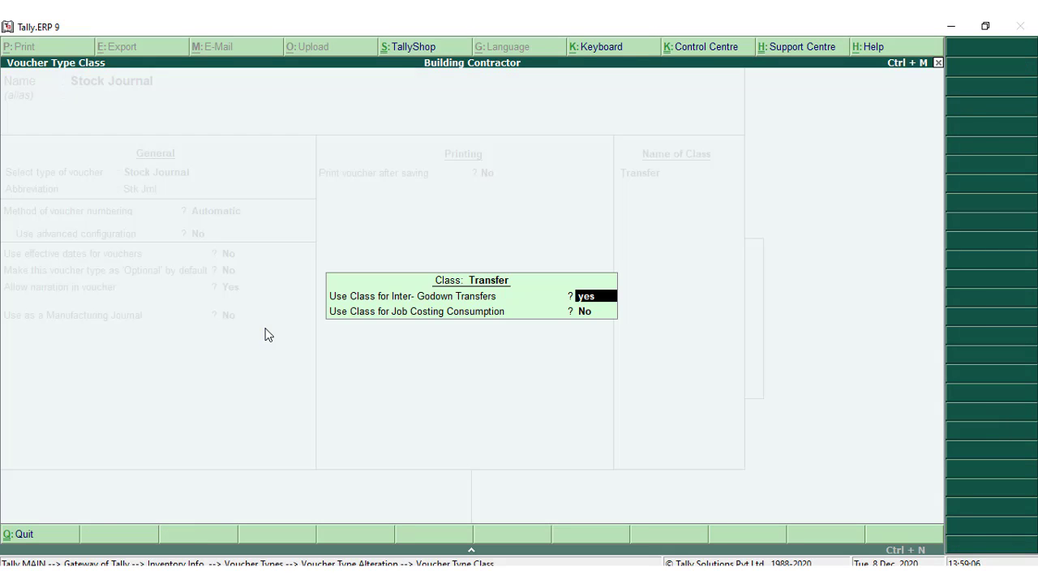
pyautogui.press('Return')
pyautogui.press('Return')
# Step: Add a class named Consumption, enable it for job costing consumption, and save the Stock Journal voucher type
pyautogui.write('Con')
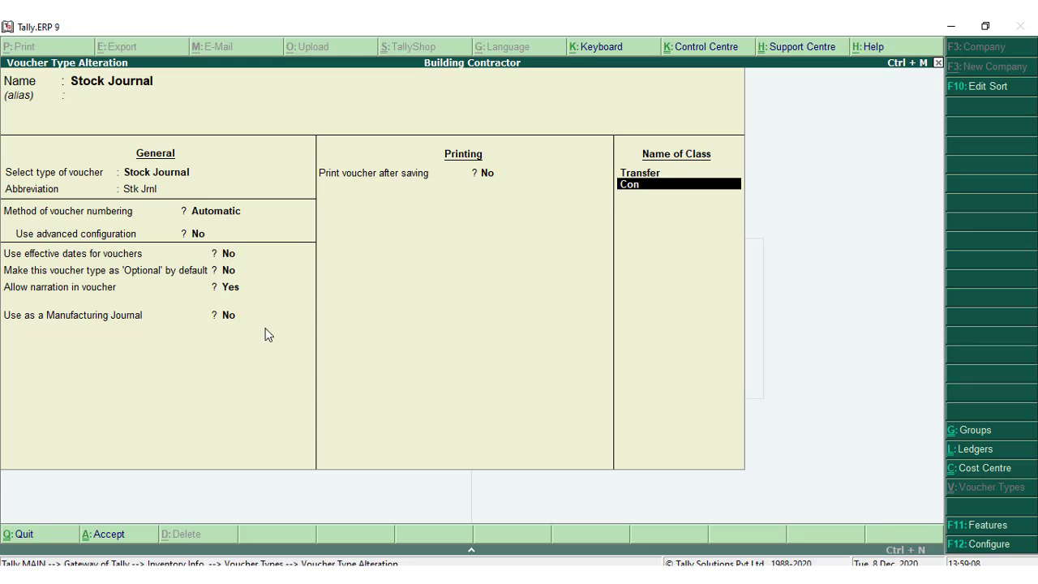
pyautogui.write('sumption')
pyautogui.press('Return')
pyautogui.press('Return')
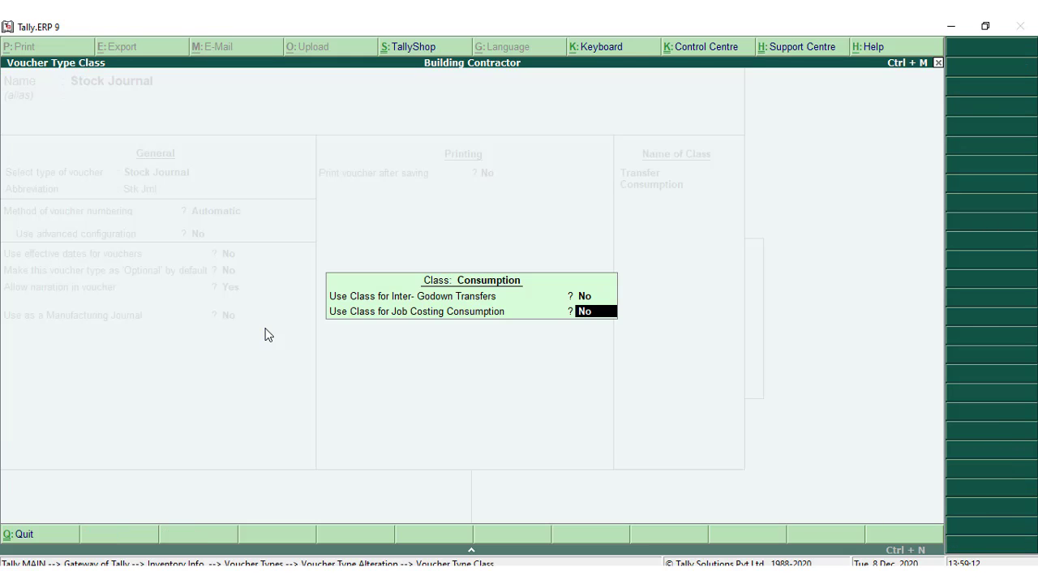
pyautogui.write('yes')
pyautogui.press('Return')
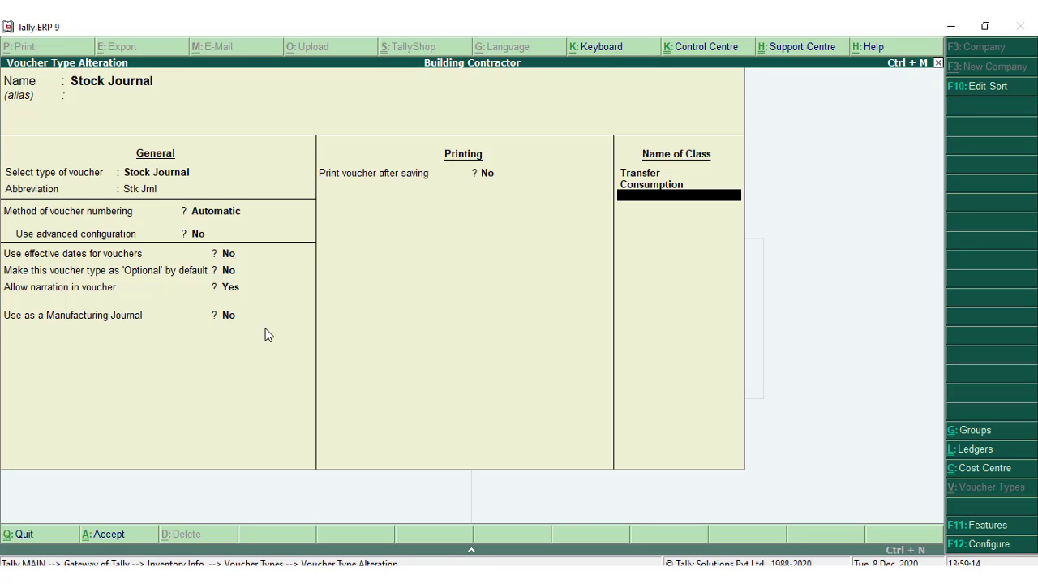
pyautogui.press('Return')
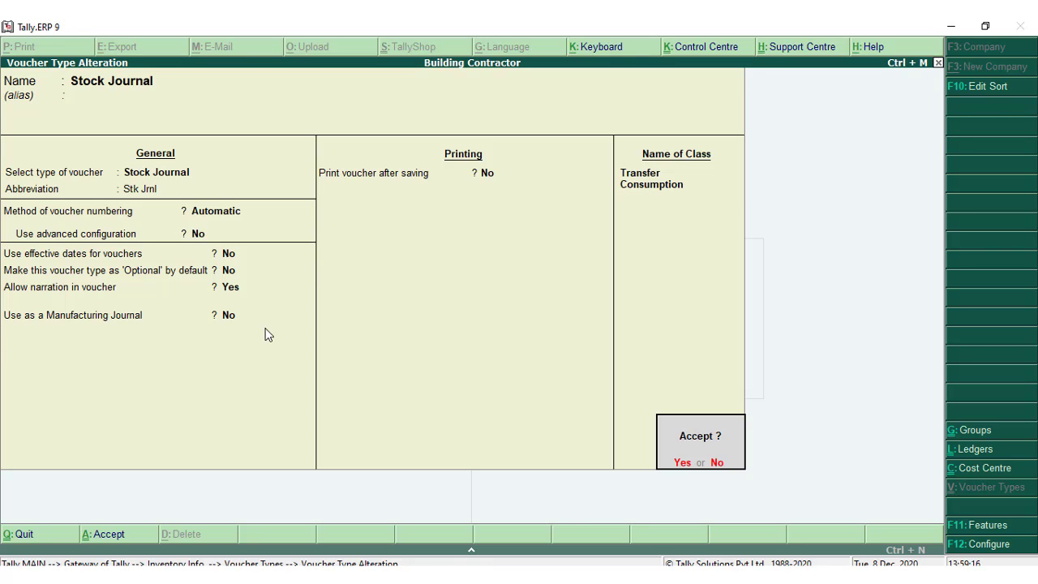
pyautogui.press('Return')
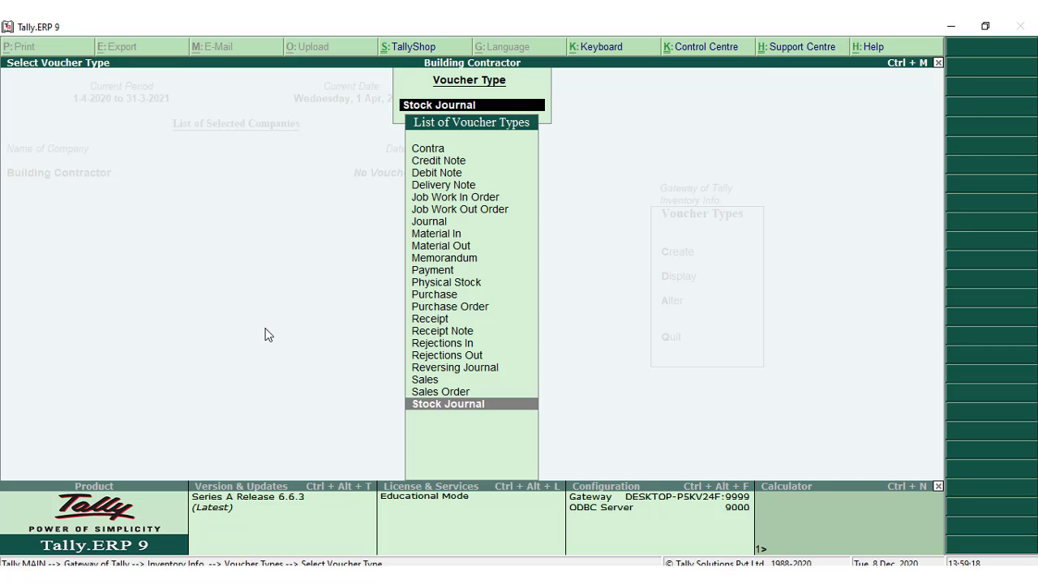
# Step: Leave the inventory masters and start a new journal voucher from the accounting vouchers
pyautogui.press('Escape')
pyautogui.press('Escape')
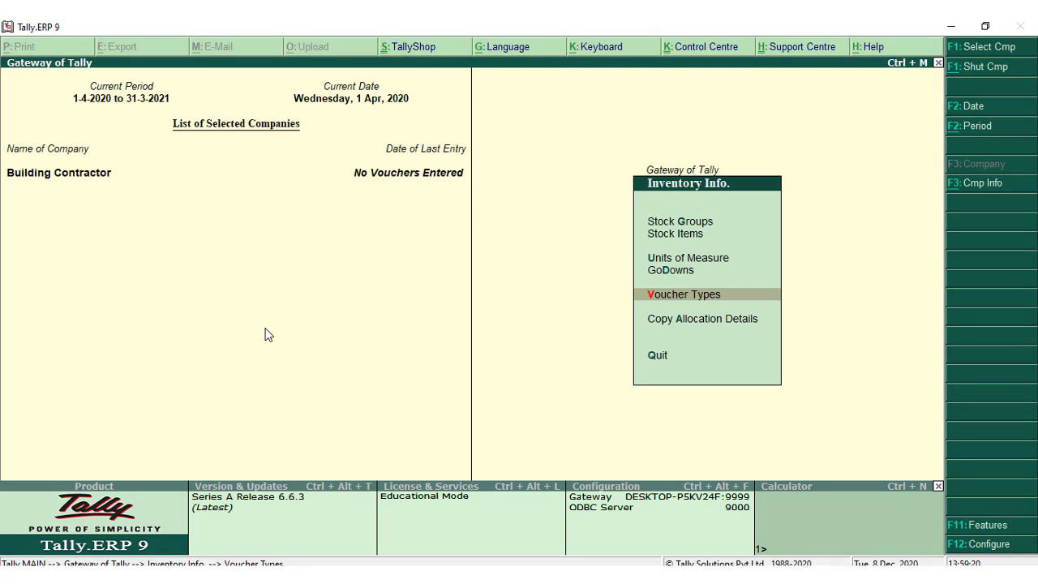
pyautogui.press('Escape')
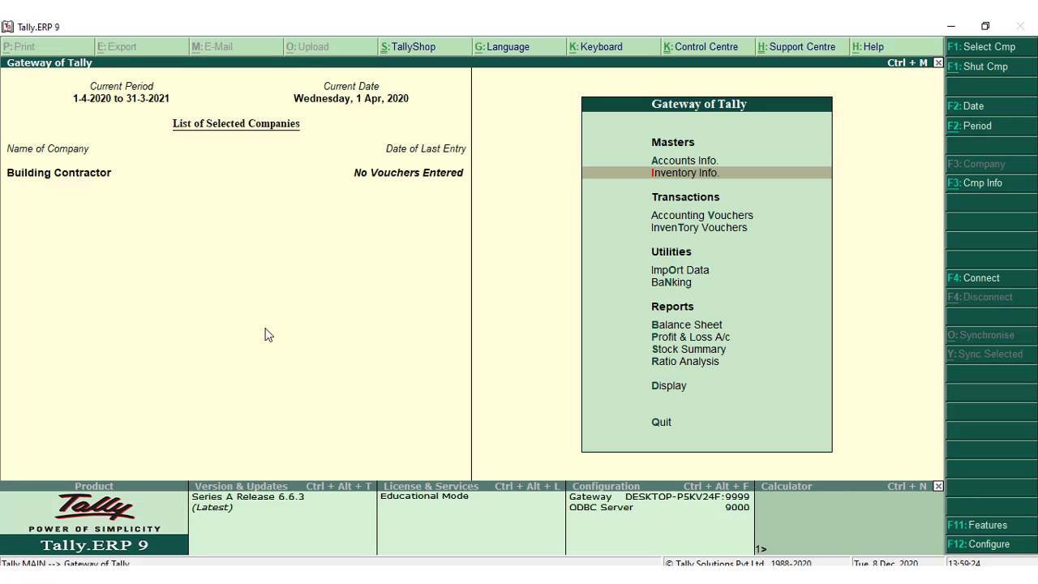
pyautogui.press('Down')
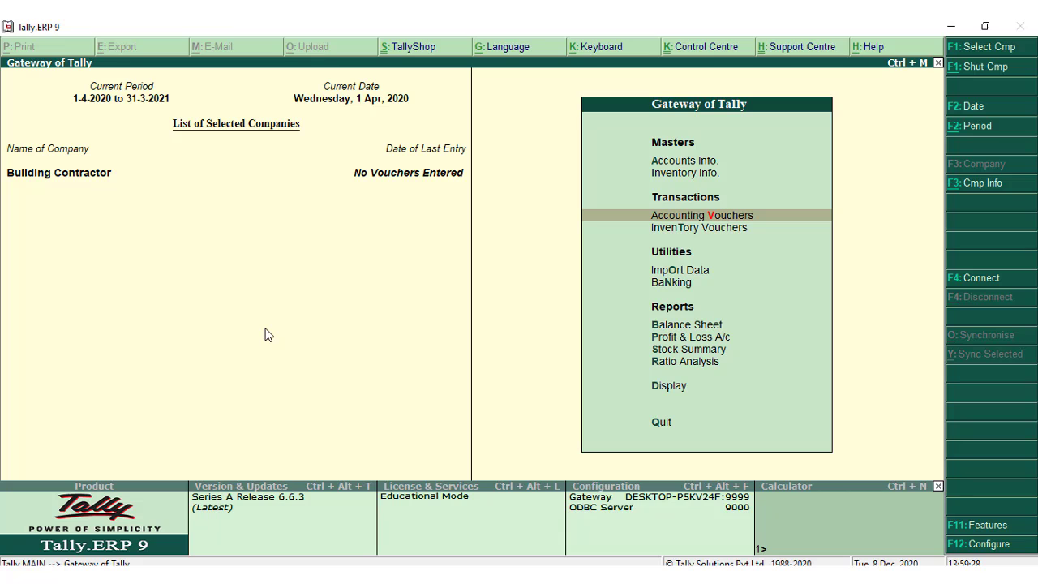
pyautogui.press('Return')
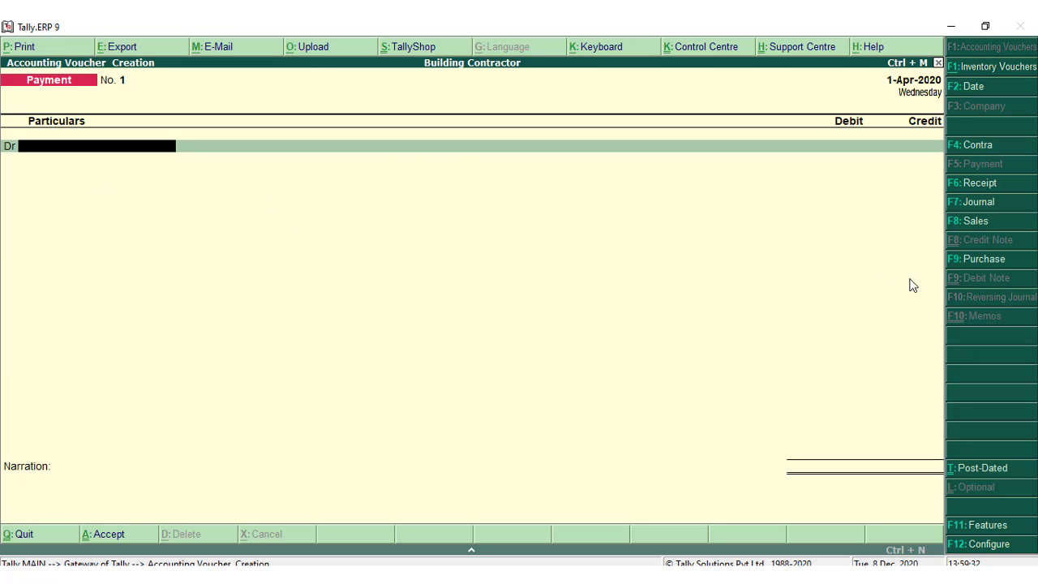
pyautogui.click(989, 202)
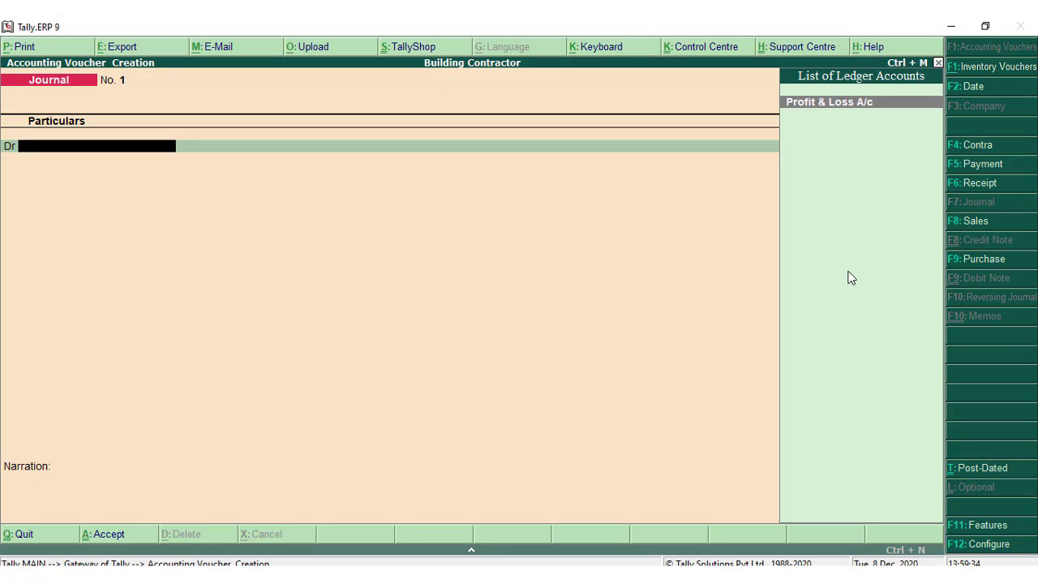
# Step: Start a new ledger named Mr. X Customer under Sundry Debtors for the journal's debit entry
pyautogui.hotkey('alt', 'c')
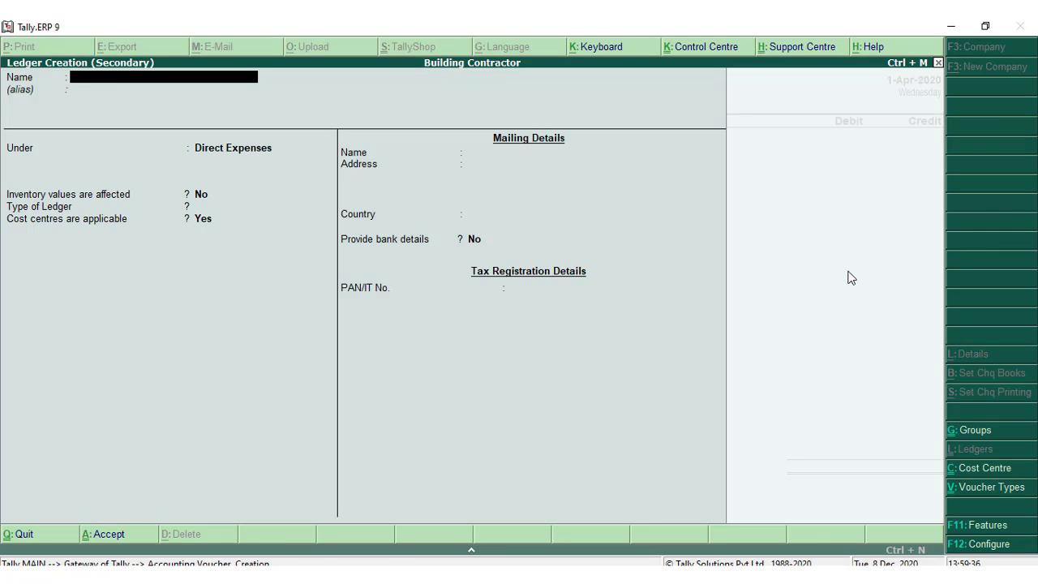
pyautogui.write('Mr. X Cu')
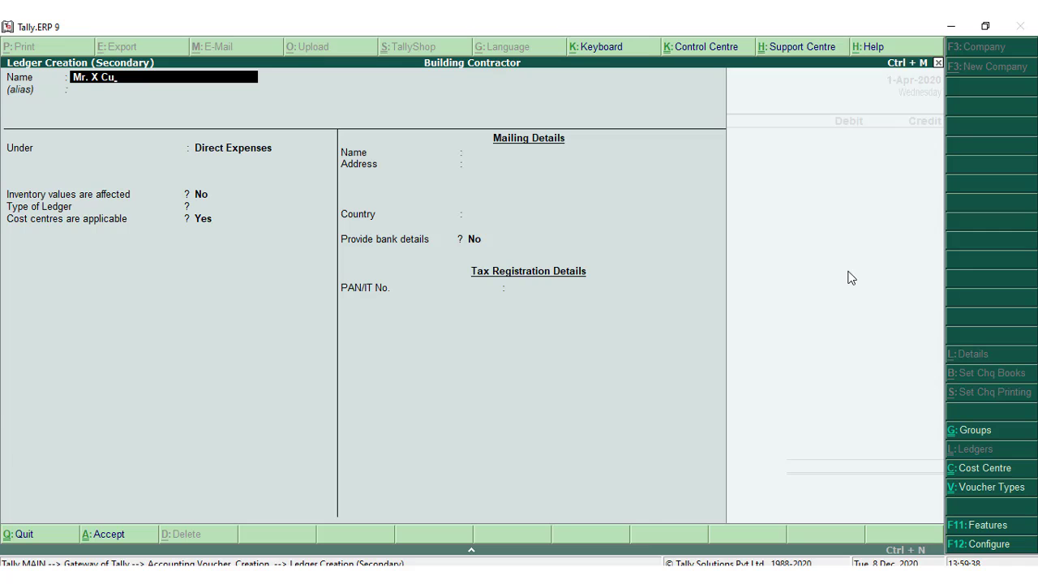
pyautogui.write('stomer')
pyautogui.press('Return')
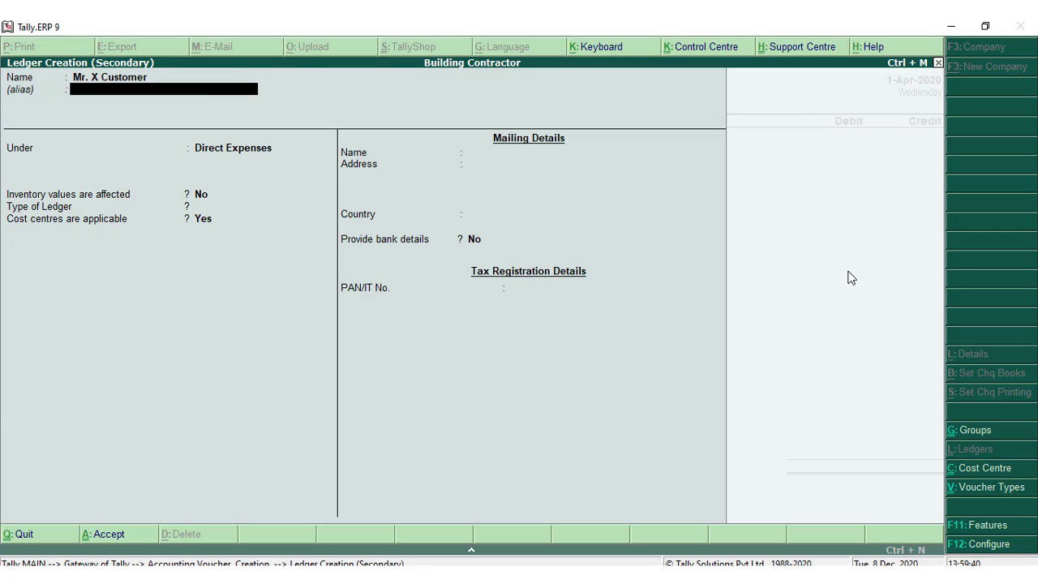
pyautogui.press('Return')
pyautogui.write('sundry')
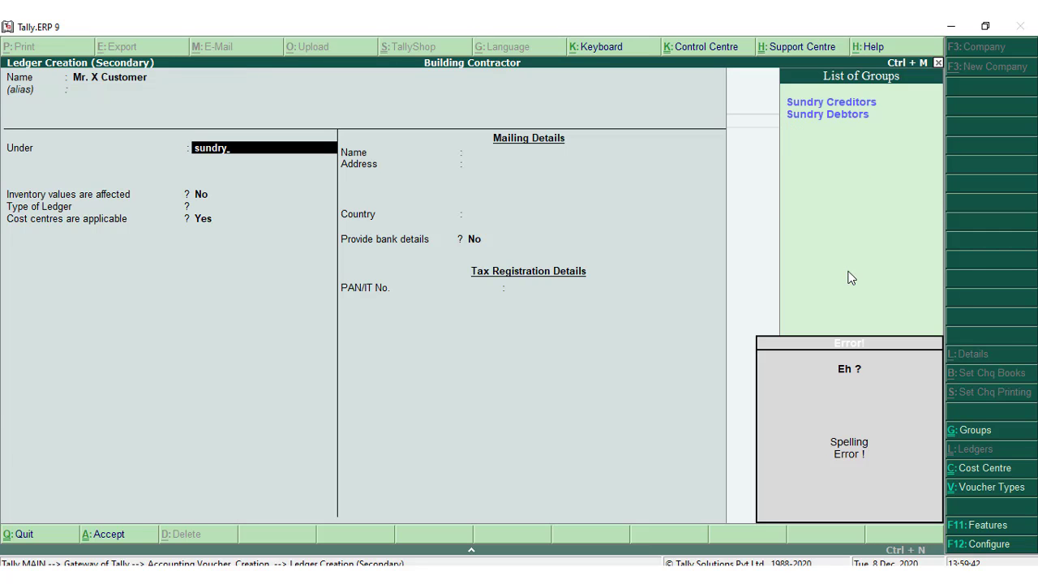
pyautogui.write(' de')
pyautogui.press('Return')
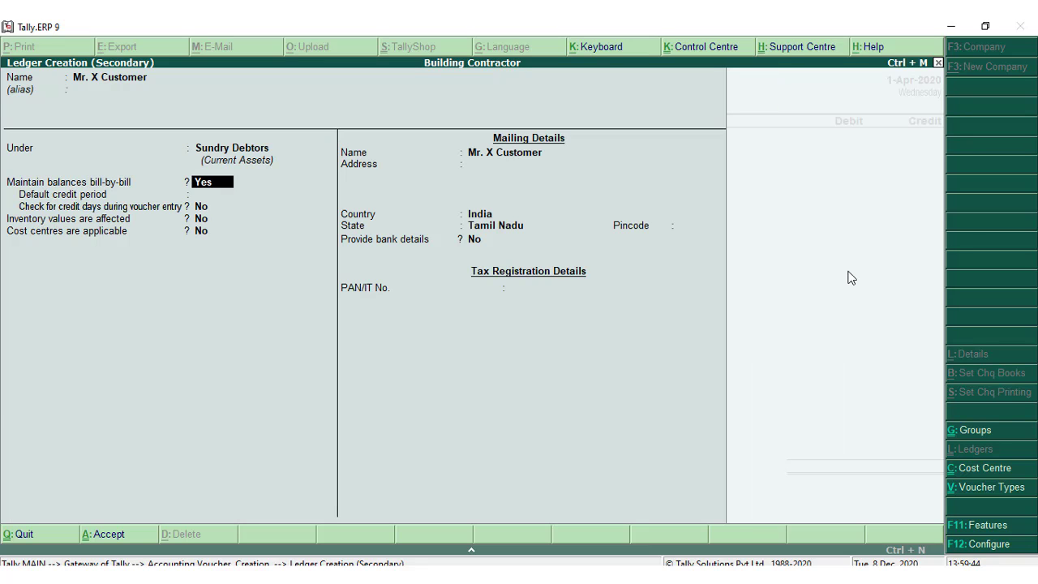
# Step: Keep bill-by-bill balances and the other default settings for the customer ledger and save it
pyautogui.press('Return')
pyautogui.press('Return')
pyautogui.press('Return')
pyautogui.press('Return')
pyautogui.press('Return')
pyautogui.press('Return')
pyautogui.press('Return')
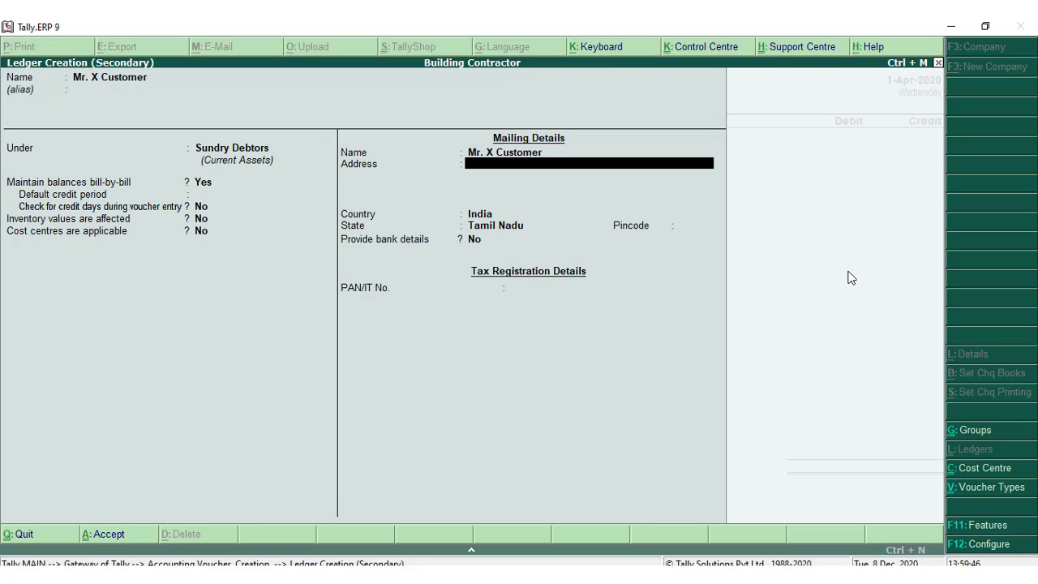
pyautogui.press('Return')
pyautogui.press('Return')
pyautogui.press('Return')
pyautogui.press('Return')
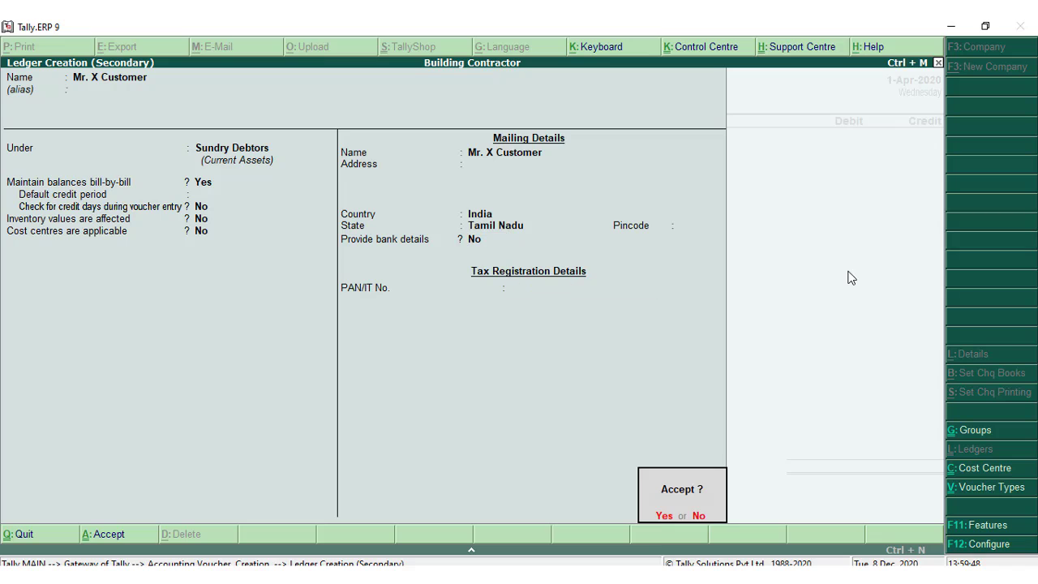
pyautogui.press('Return')
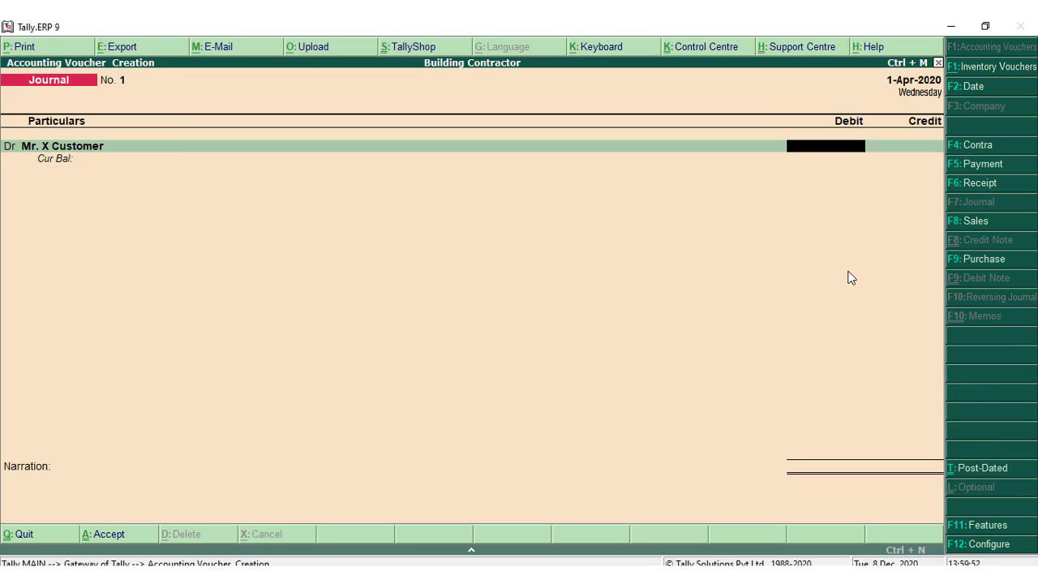
# Step: Debit Mr. X Customer with 100000 and allocate the full amount to New Ref 1 in the bill-wise details
pyautogui.write('100000')
pyautogui.press('Return')
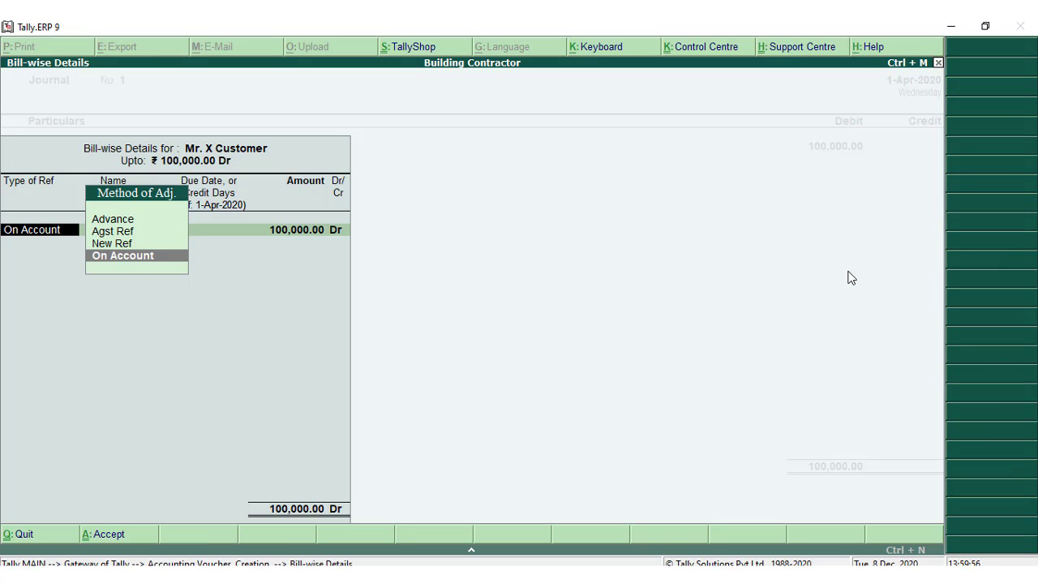
pyautogui.press('Up')
pyautogui.press('Return')
pyautogui.press('Return')
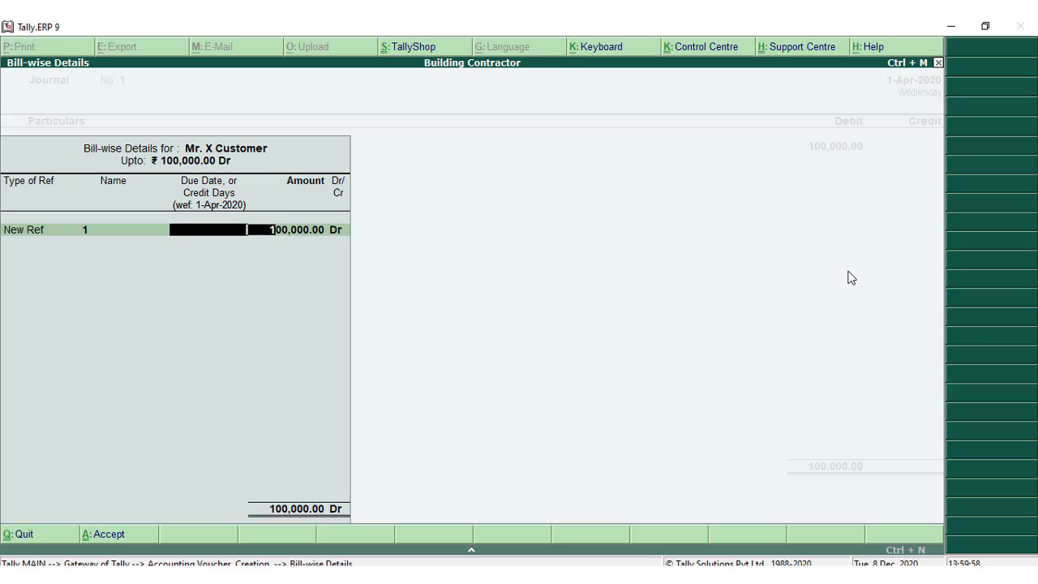
pyautogui.press('Return')
pyautogui.press('Return')
pyautogui.press('Return')
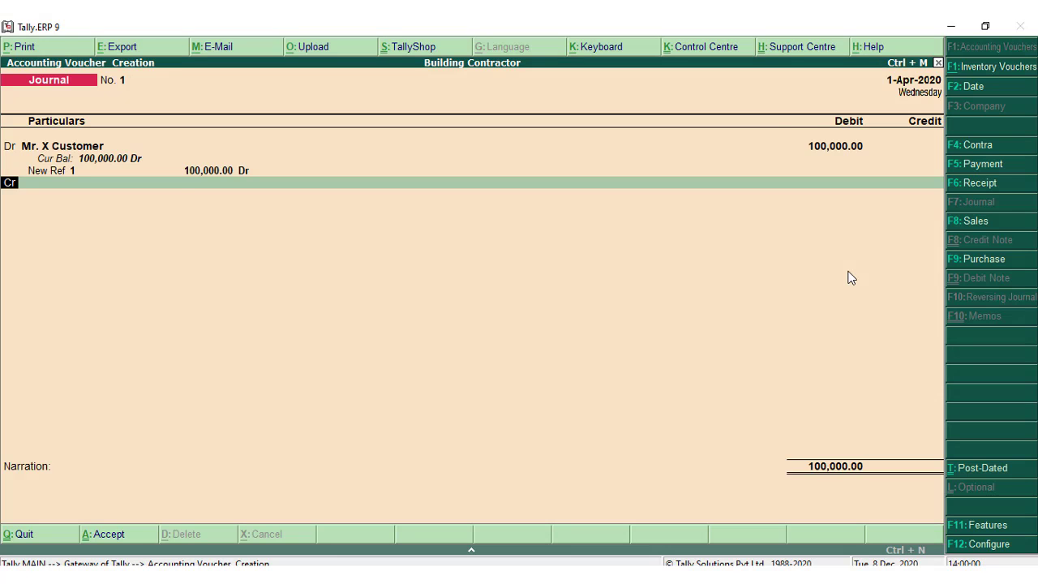
# Step: Create a ledger named Project Income under Indirect Incomes, with ledger type Not Applicable and cost centres applicable, for the journal's credit entry
pyautogui.press('Return')
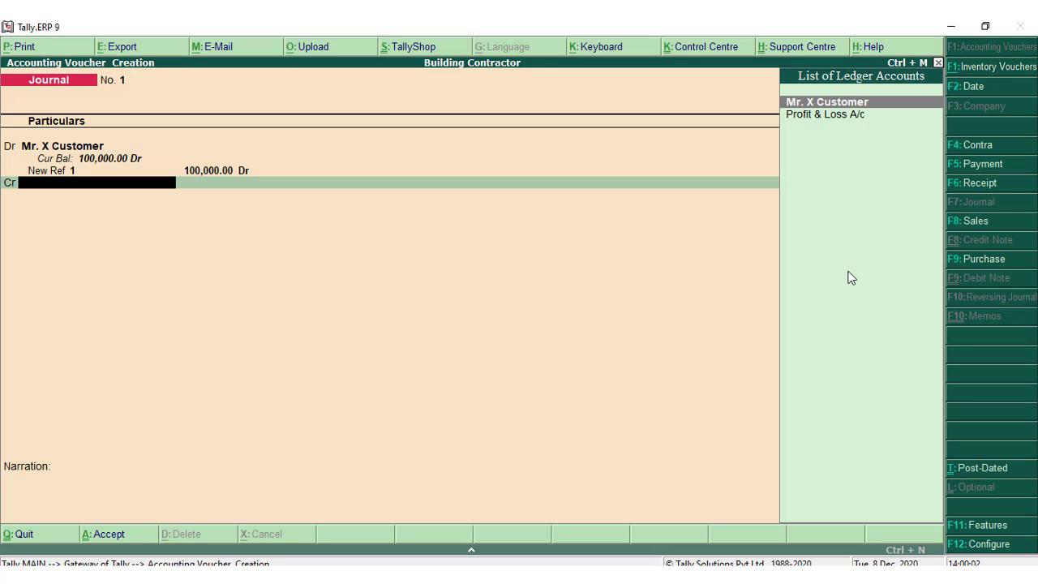
pyautogui.hotkey('alt', 'c')
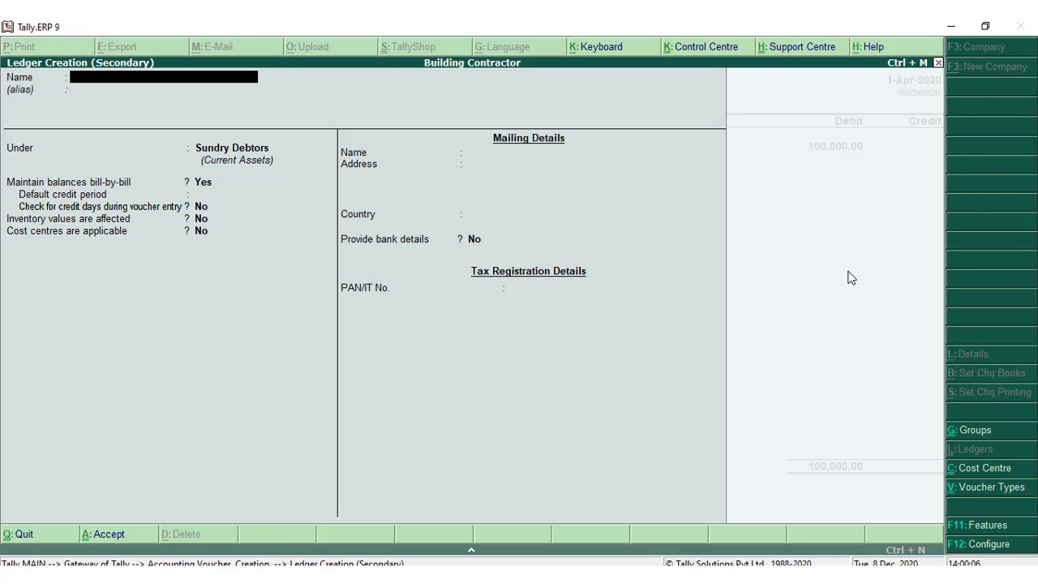
pyautogui.write('Project Income')
pyautogui.press('Return')
pyautogui.write('Indirec')
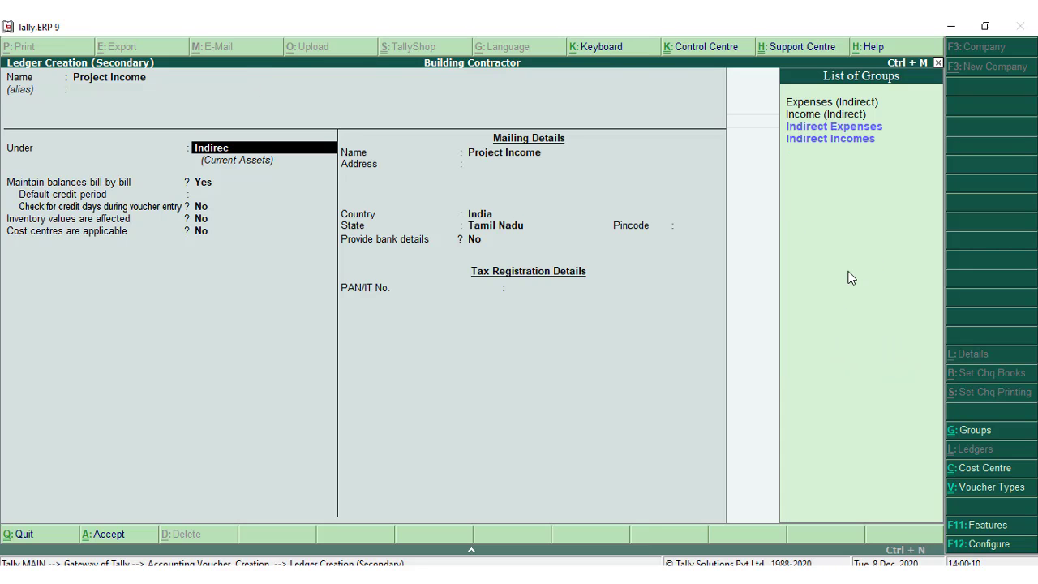
pyautogui.write('t Incomes')
pyautogui.press('Return')
pyautogui.press('Return')
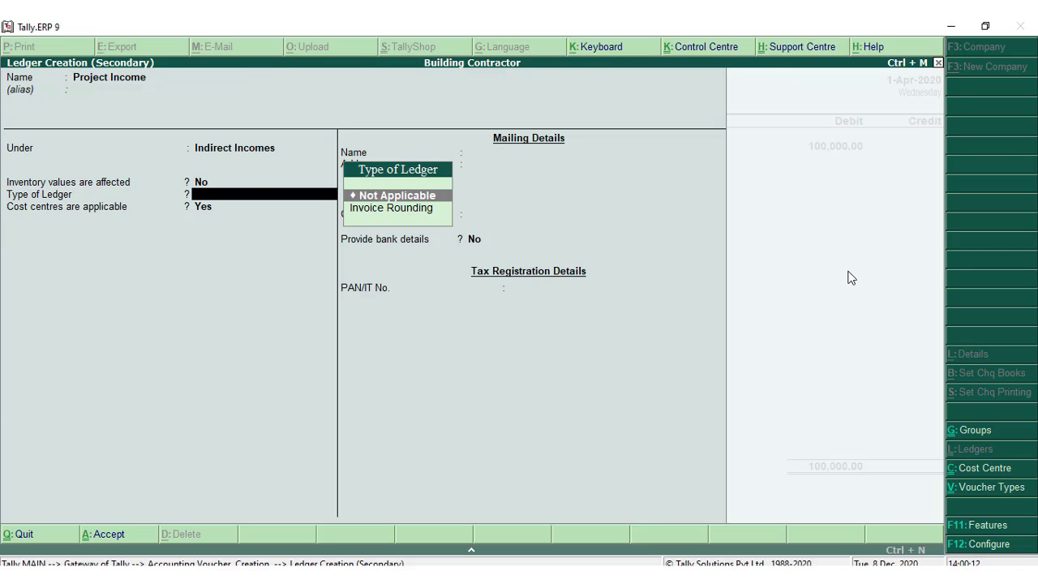
pyautogui.press('Return')
pyautogui.press('Return')
pyautogui.press('Return')
pyautogui.press('Return')
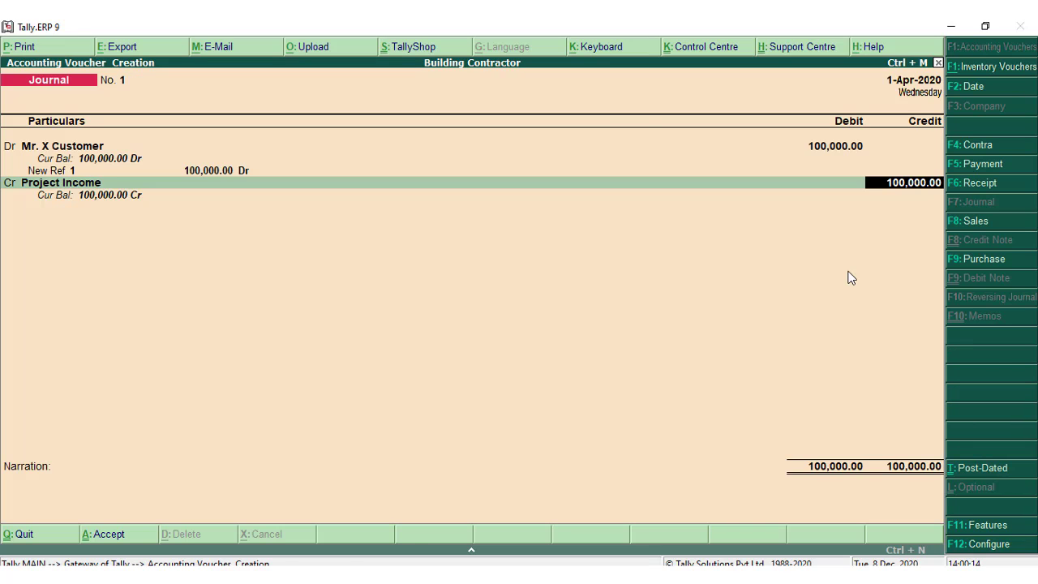
# Step: Credit Project Income with 100,000, allocate it to the Project Site cost centre, and save the journal voucher without narration
pyautogui.press('Return')
pyautogui.press('Return')
pyautogui.press('Return')
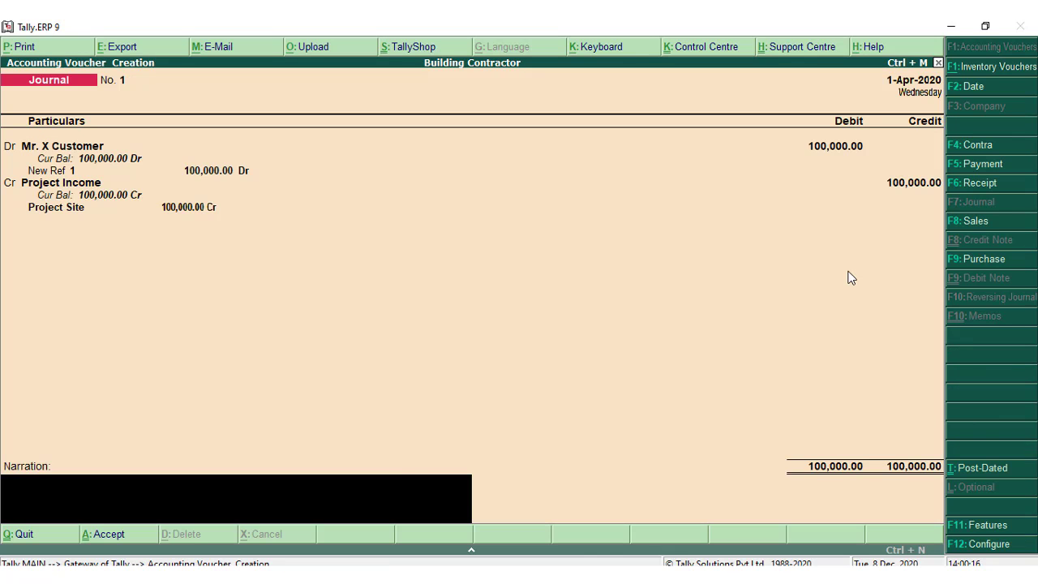
pyautogui.press('Return')
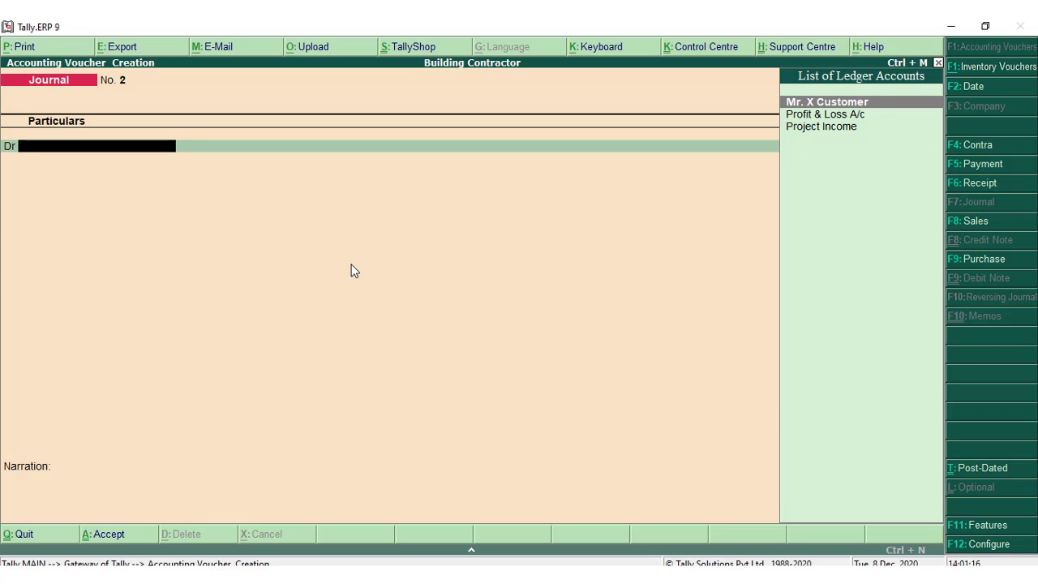
# Step: Try to enter a receipt voucher crediting Mr. X Customer with 700000, allocating 100,000 against pending bill 1
pyautogui.press('Escape')
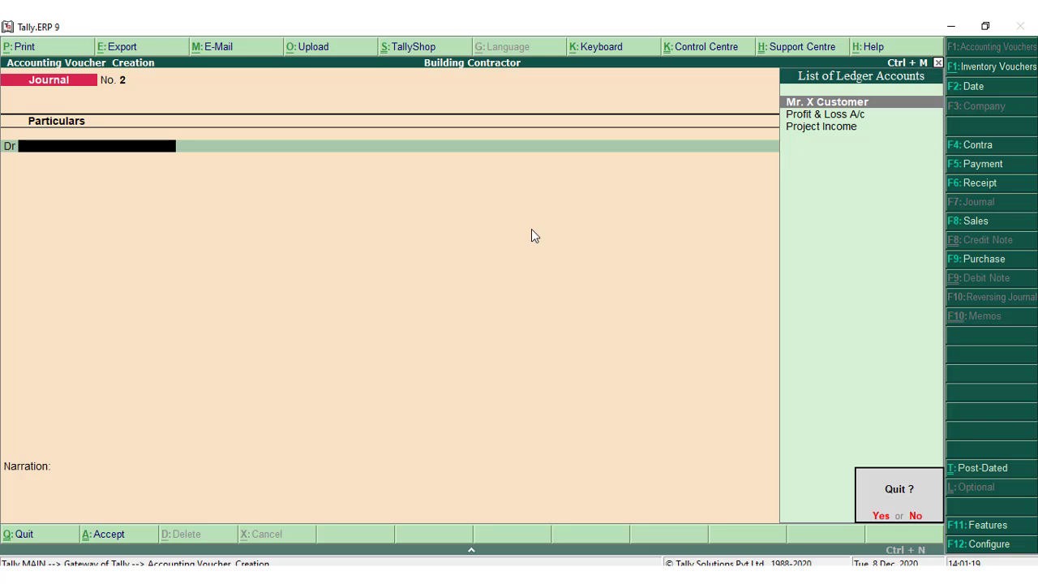
pyautogui.press('y')
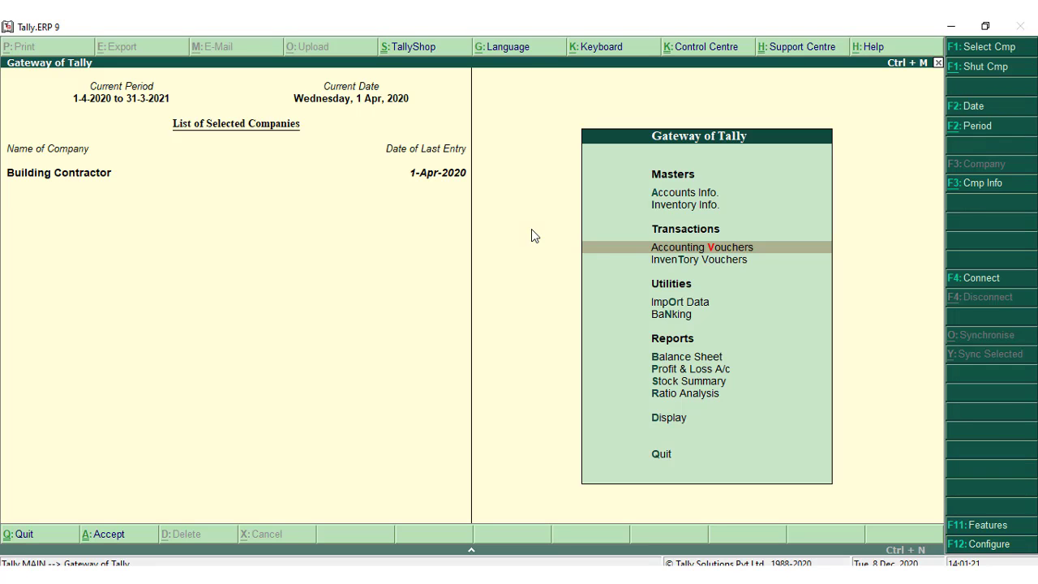
pyautogui.press('Return')
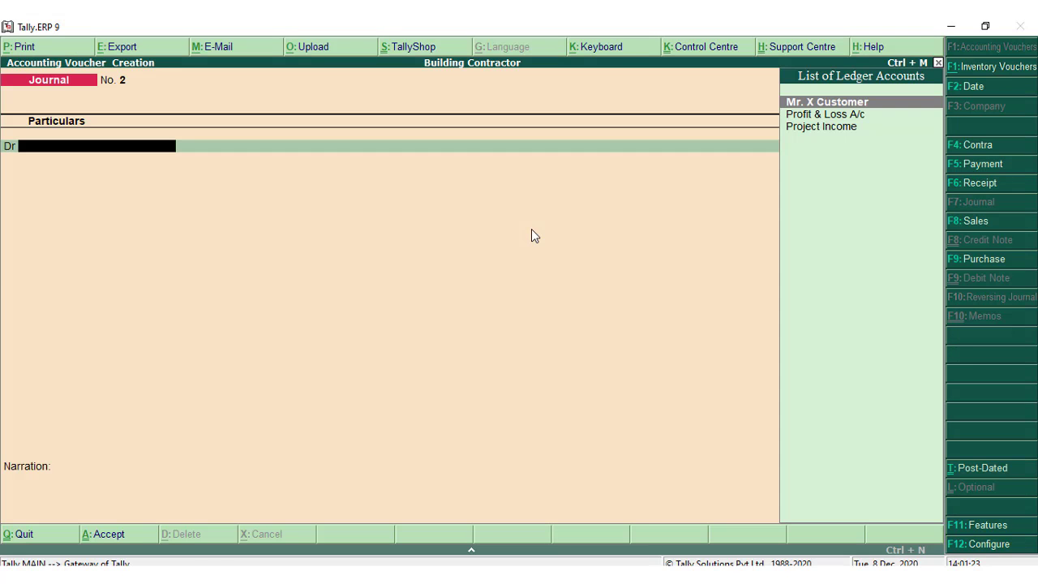
pyautogui.click(980, 185)
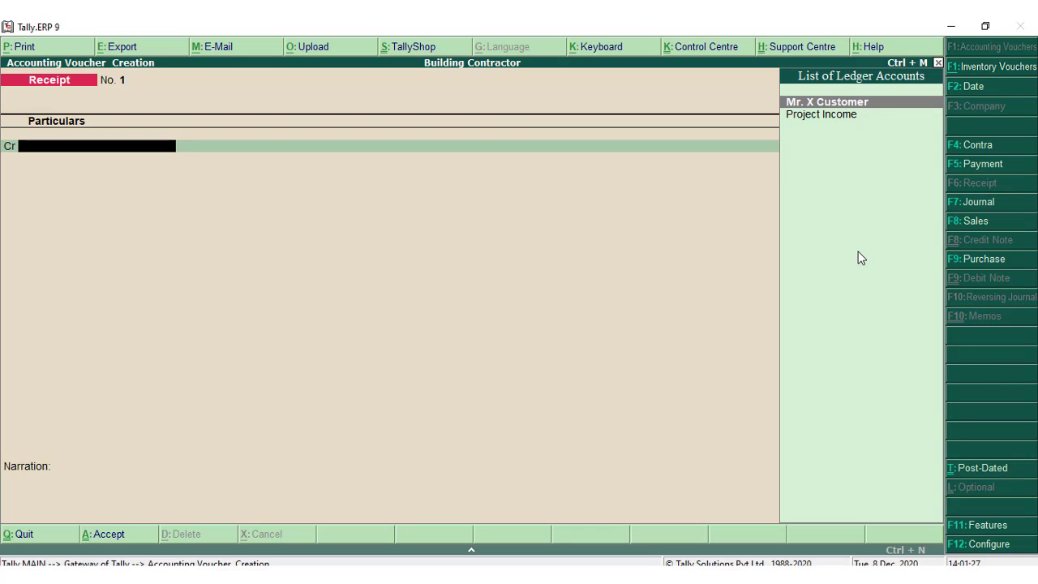
pyautogui.press('Return')
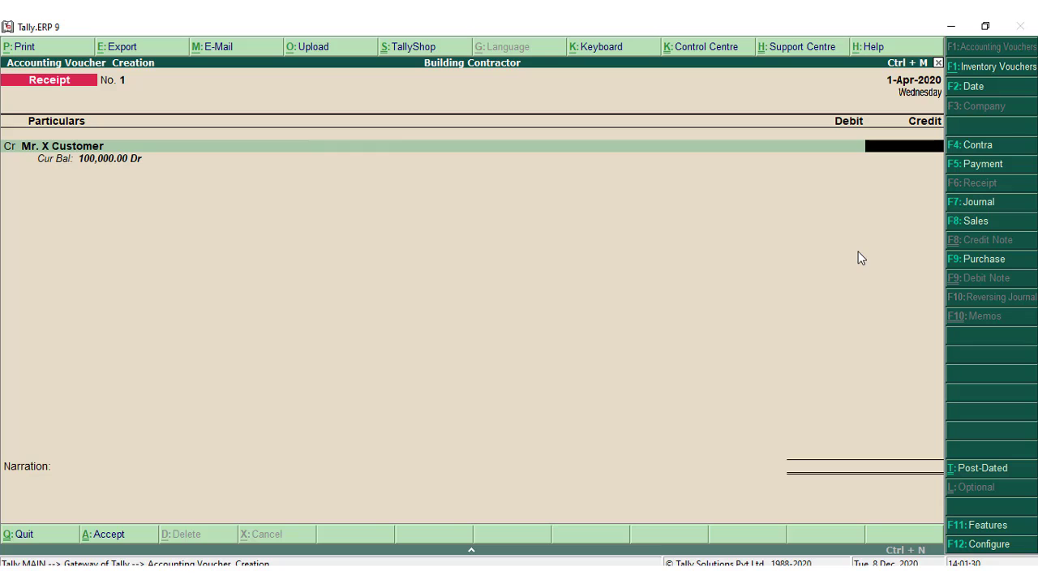
pyautogui.write('700000')
pyautogui.press('Return')
pyautogui.press('Return')
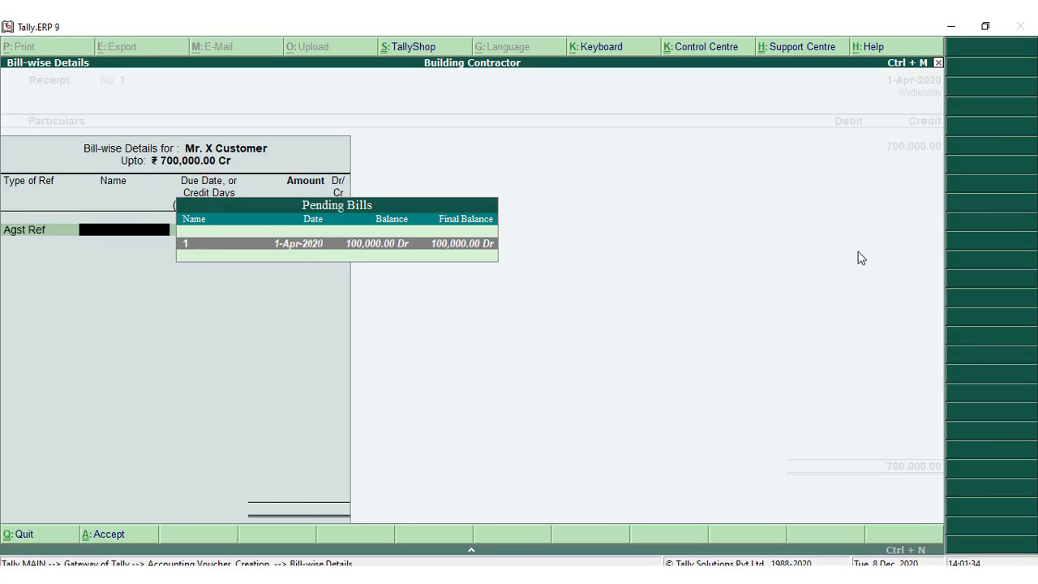
pyautogui.press('Return')
pyautogui.press('Return')
pyautogui.press('Return')
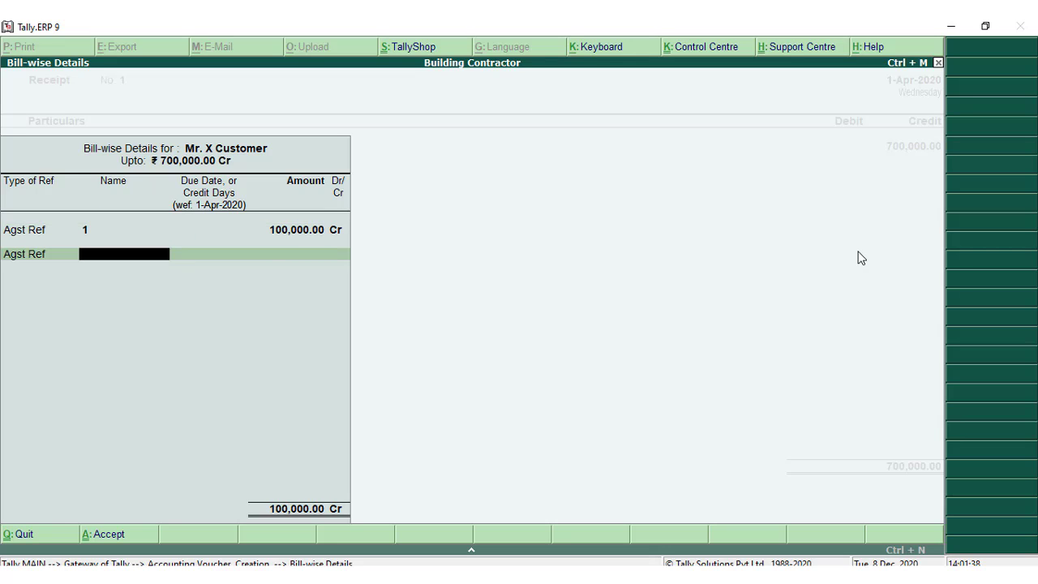
pyautogui.hotkey('ctrl', 'a')
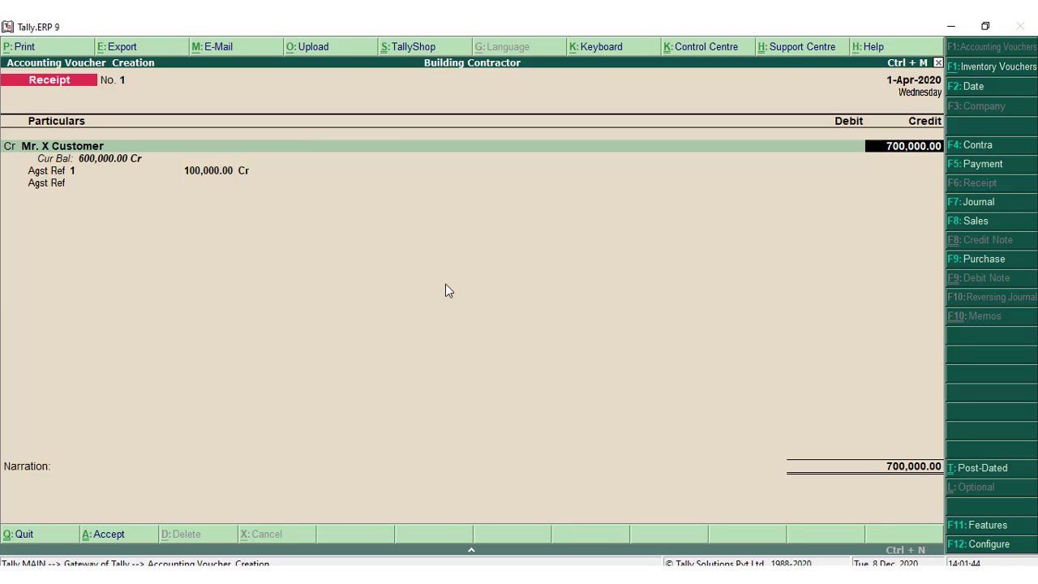
pyautogui.press('Escape')
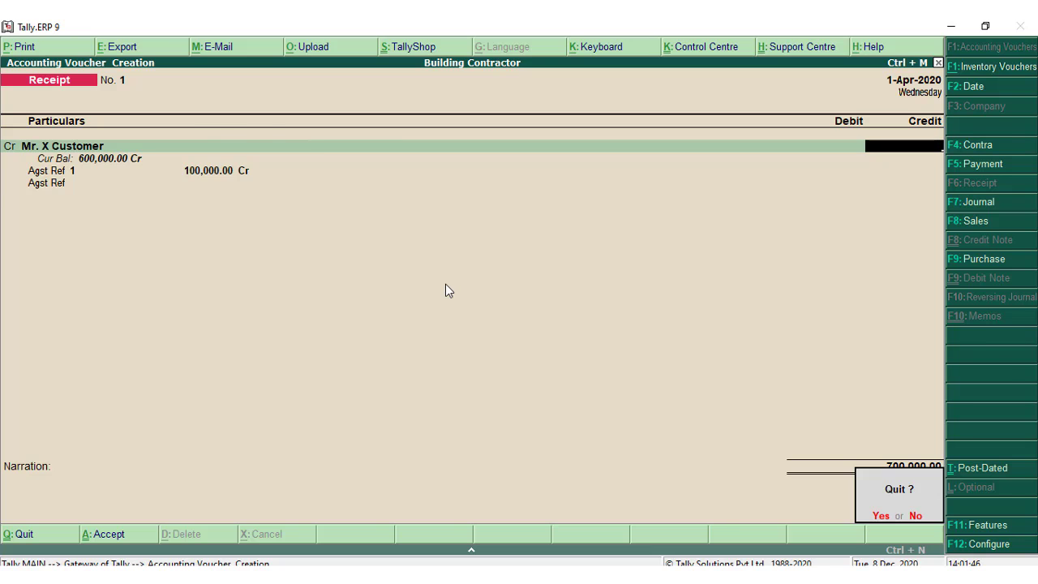
pyautogui.press('y')
pyautogui.press('Return')
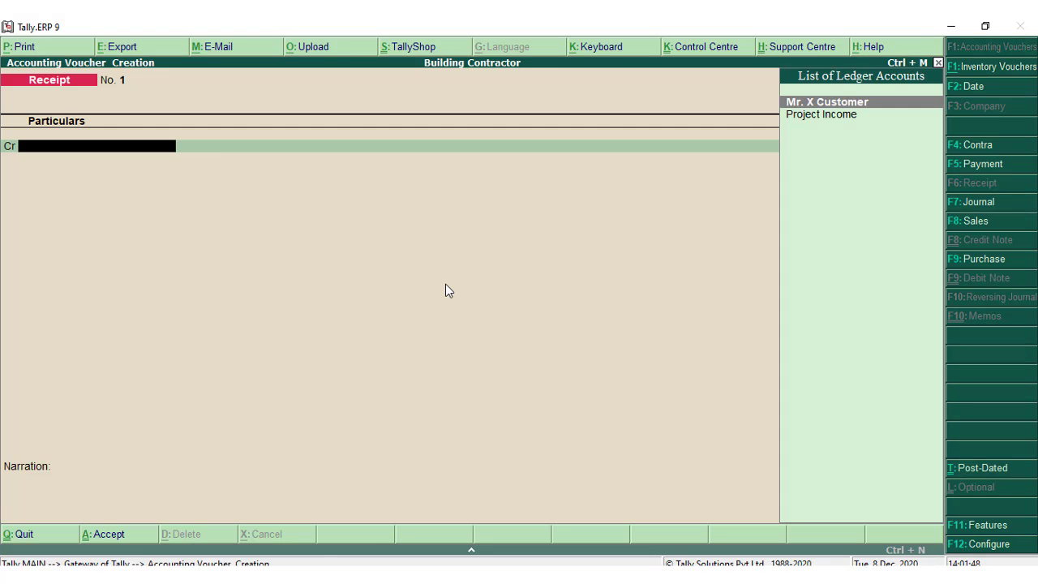
# Step: Try to credit Mr. X Customer with 700000, split into 100,000 against bill 1 and 600,000 On Account
pyautogui.press('Return')
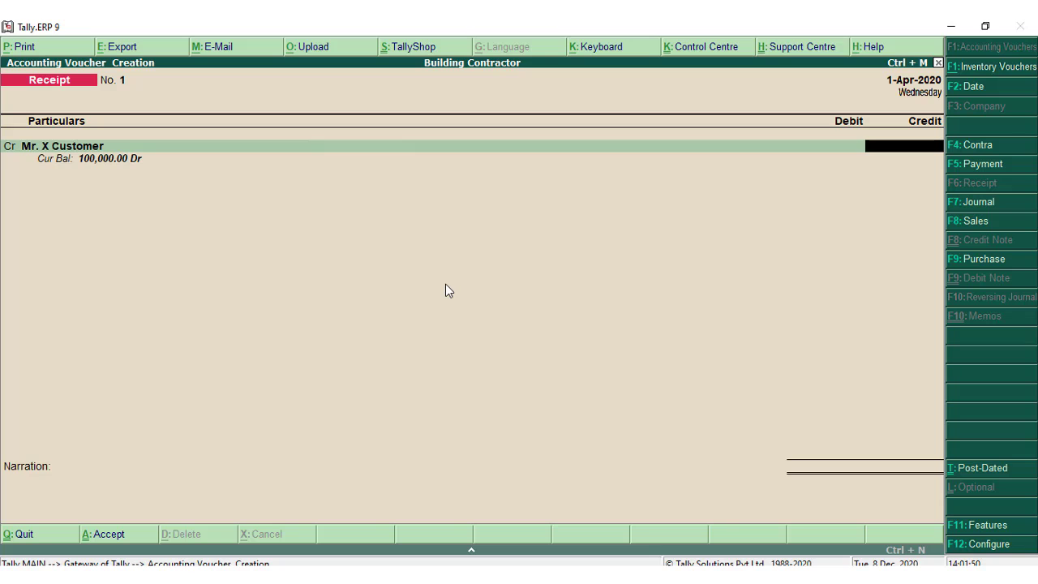
pyautogui.write('700000')
pyautogui.press('Return')
pyautogui.press('Return')
pyautogui.press('Return')
pyautogui.press('Return')
pyautogui.press('Return')
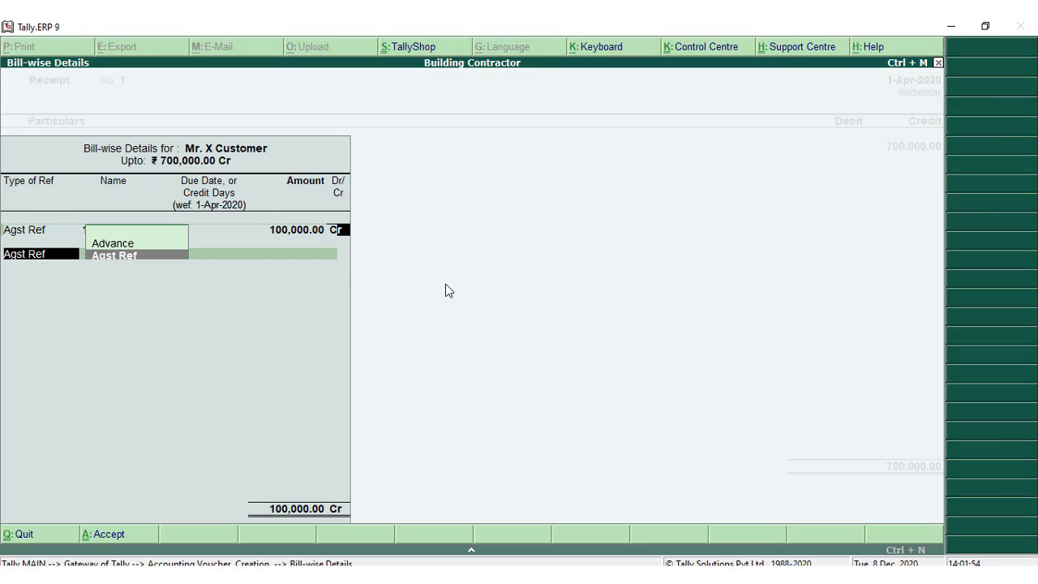
pyautogui.press('Return')
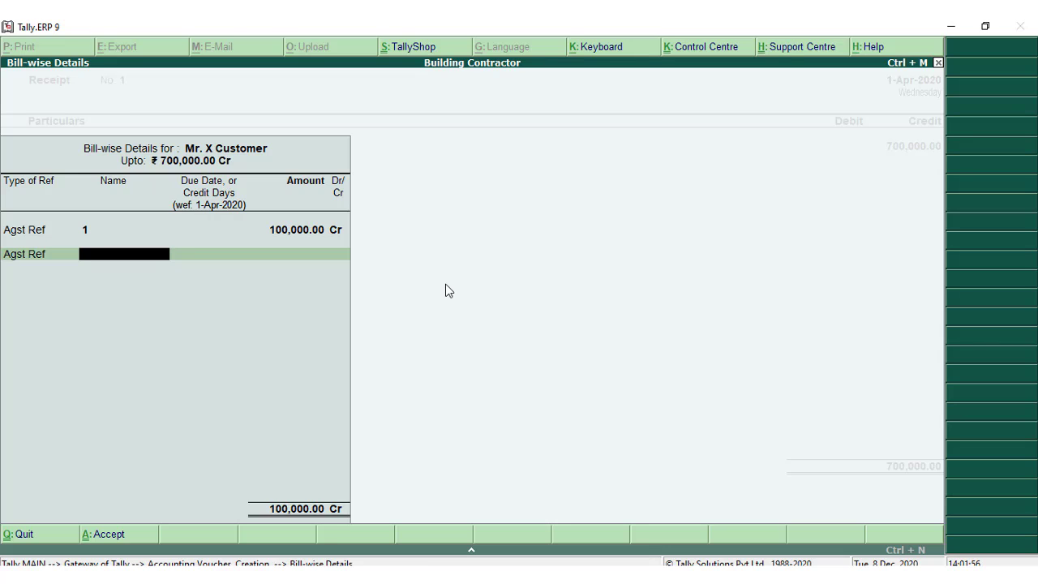
pyautogui.press('BackSpace')
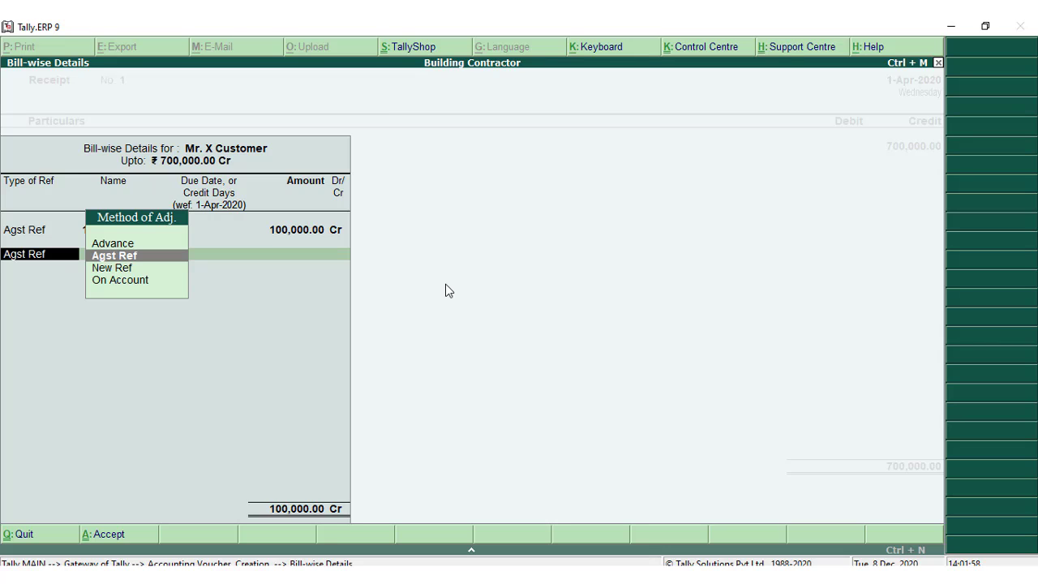
pyautogui.press('Down')
pyautogui.press('Down')
pyautogui.press('Return')
pyautogui.press('Return')
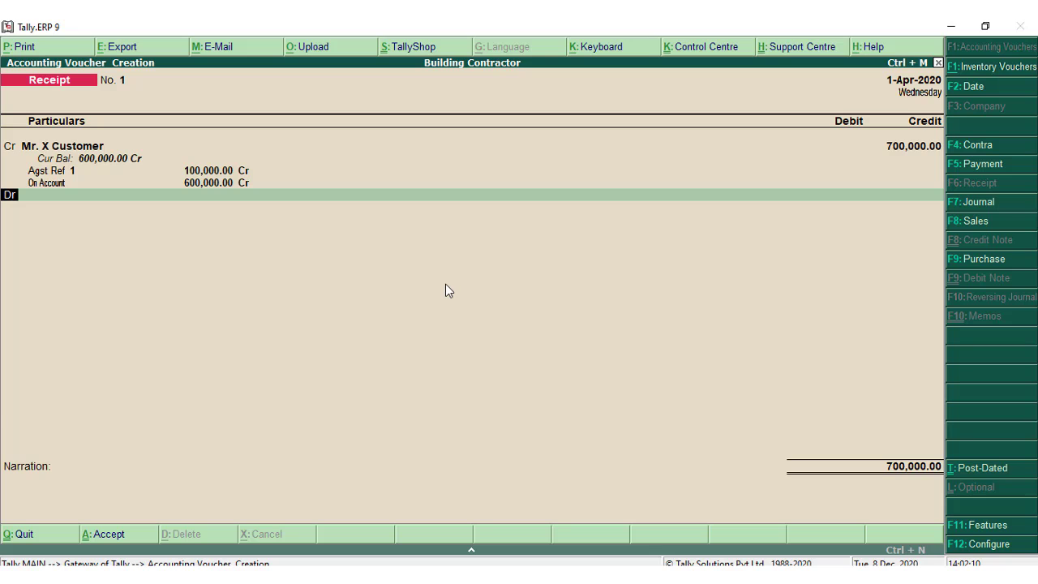
pyautogui.press('BackSpace')
pyautogui.press('BackSpace')
pyautogui.press('BackSpace')
pyautogui.press('BackSpace')
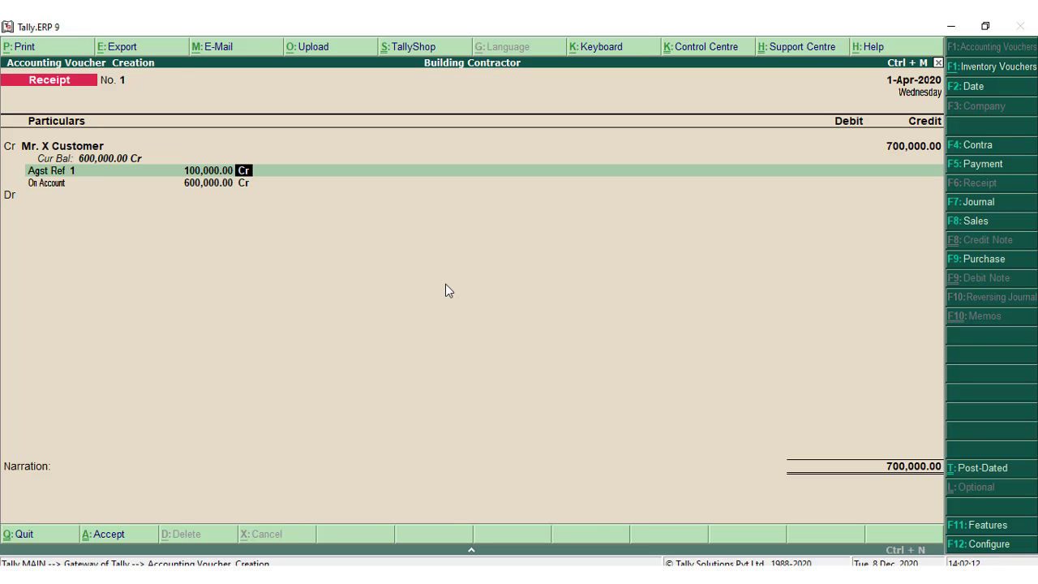
pyautogui.press('Escape')
pyautogui.press('Escape')
# Step: Review the saved Mr. X Customer journal voucher from the Day Book and return to the Gateway of Tally
pyautogui.press('d')
pyautogui.press('y')
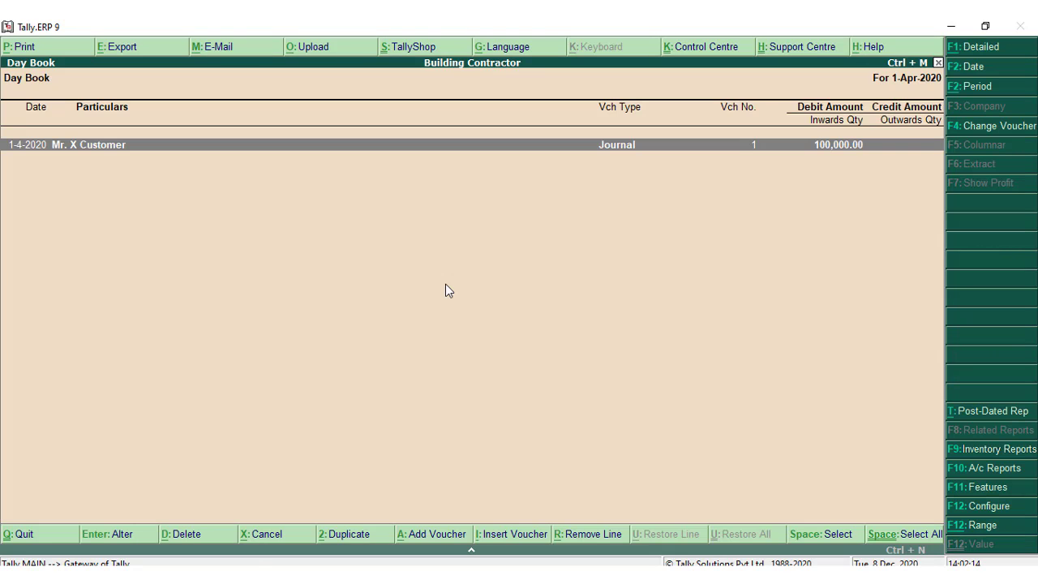
pyautogui.press('Return')
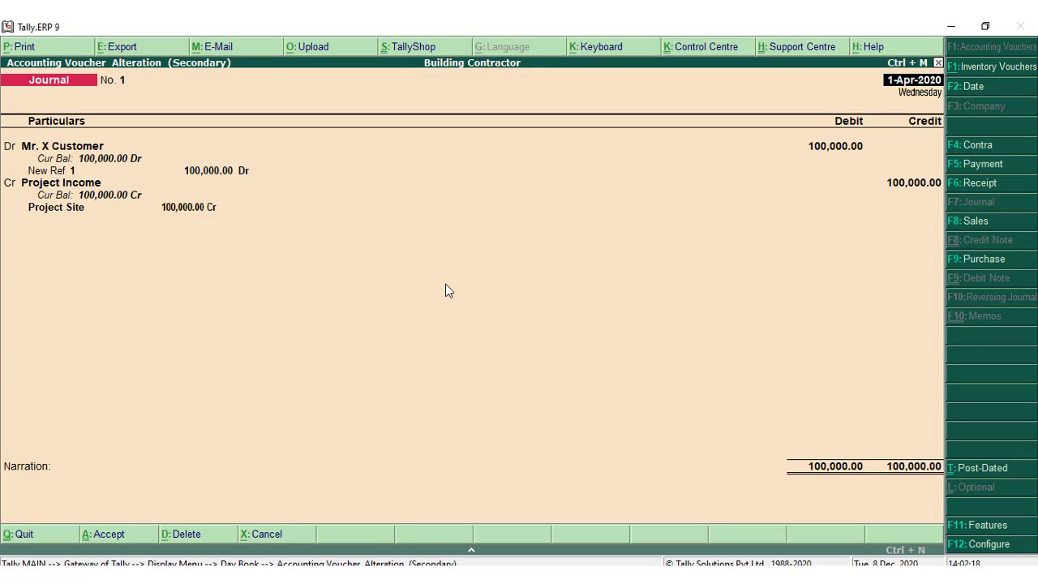
pyautogui.press('Escape')
pyautogui.press('y')
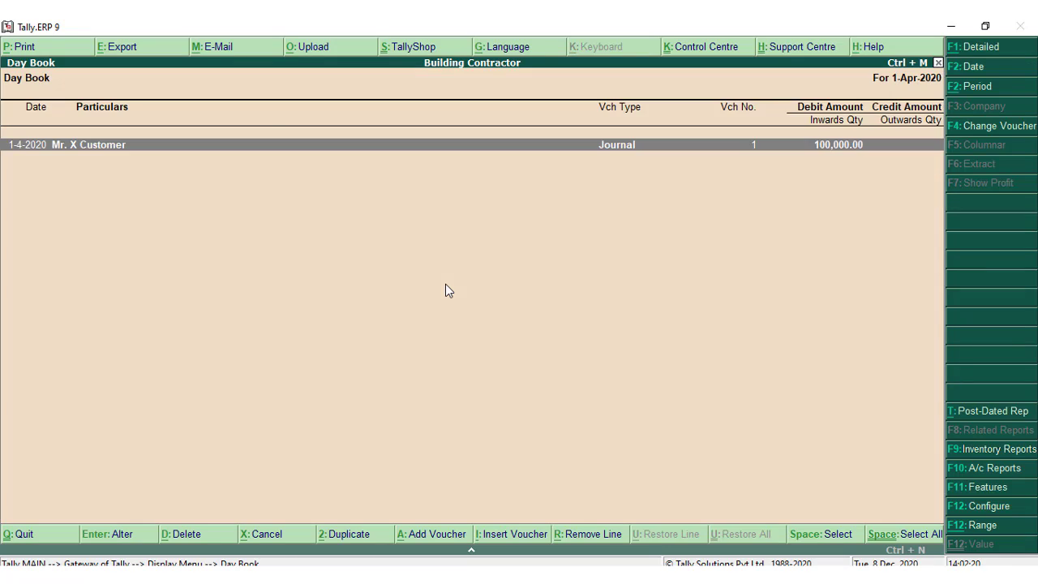
pyautogui.press('Escape')
pyautogui.press('Escape')
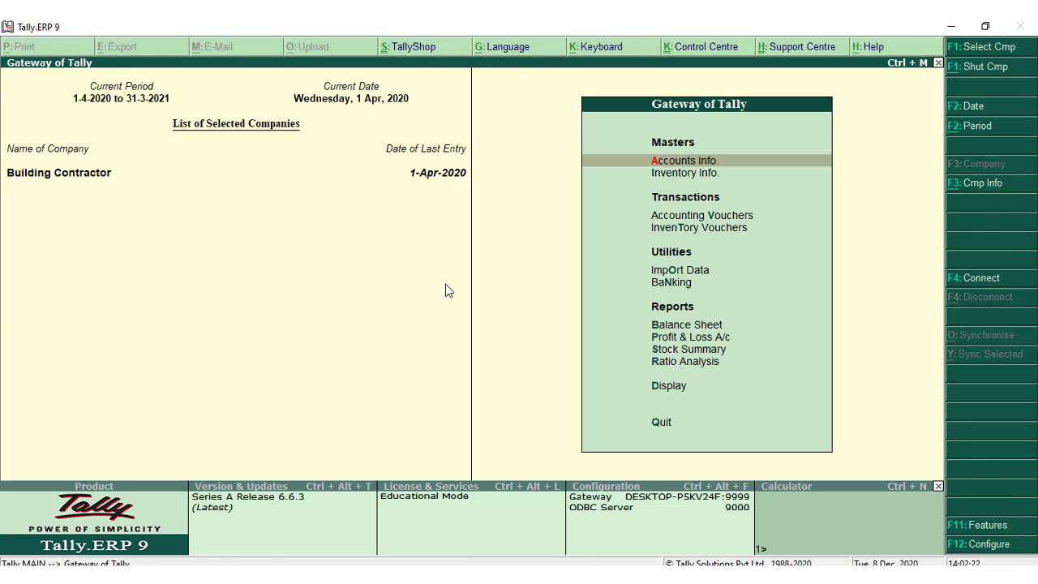
# Step: Start a new receipt voucher and credit Mr. X Customer with 700000
pyautogui.press('v')
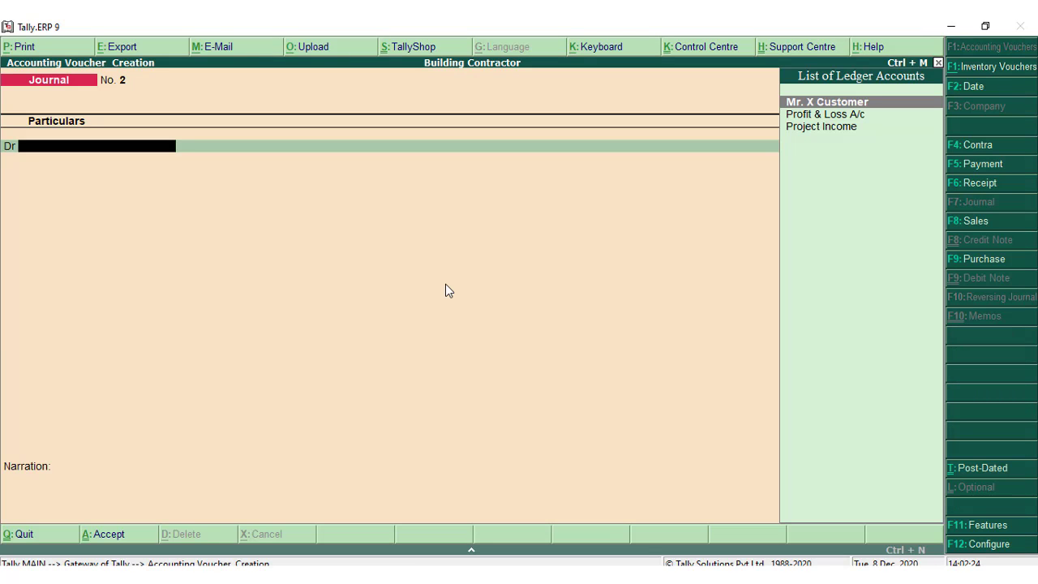
pyautogui.press('F6')
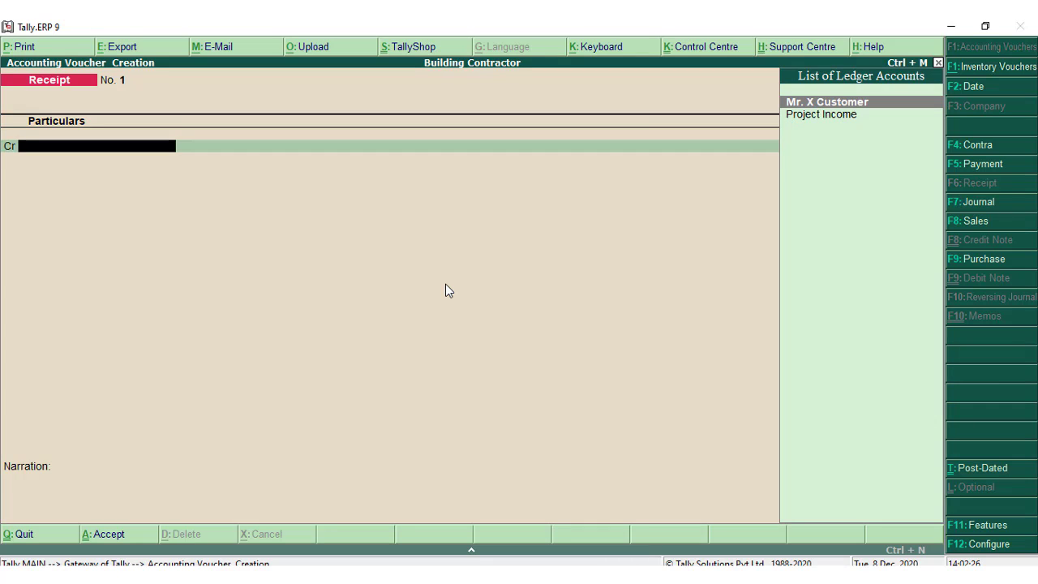
pyautogui.press('Return')
pyautogui.write('700000')
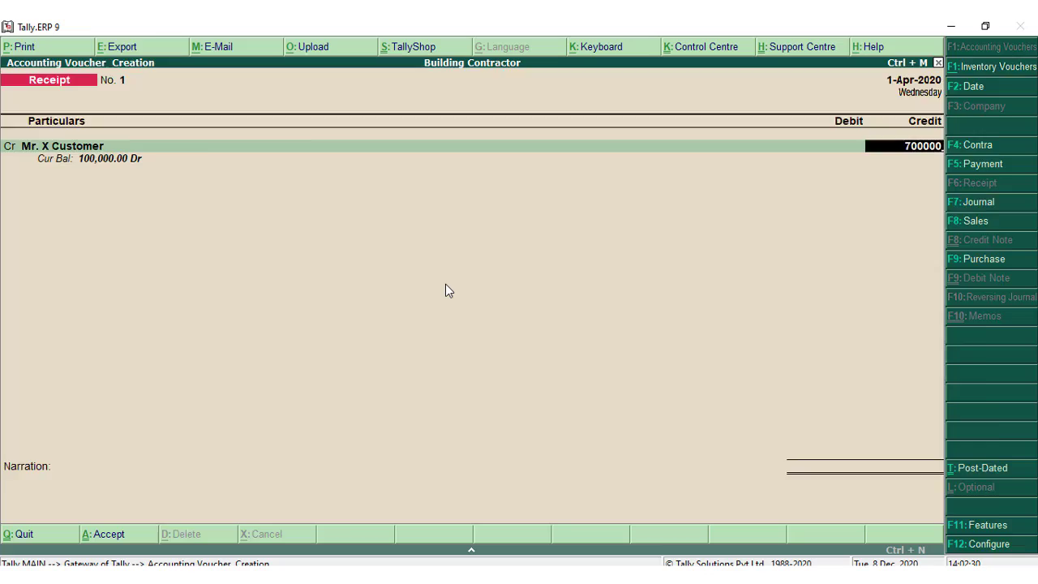
pyautogui.press('Return')
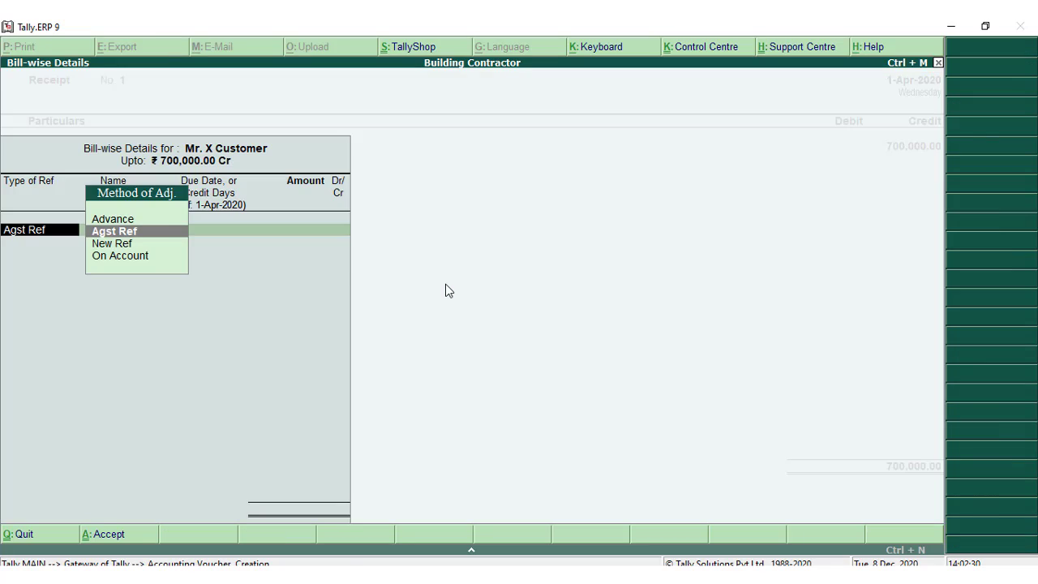
# Step: Allocate the full 700,000 of the customer receipt against bill reference 1 in the bill-wise details
pyautogui.press('Return')
pyautogui.press('Return')
pyautogui.press('Return')
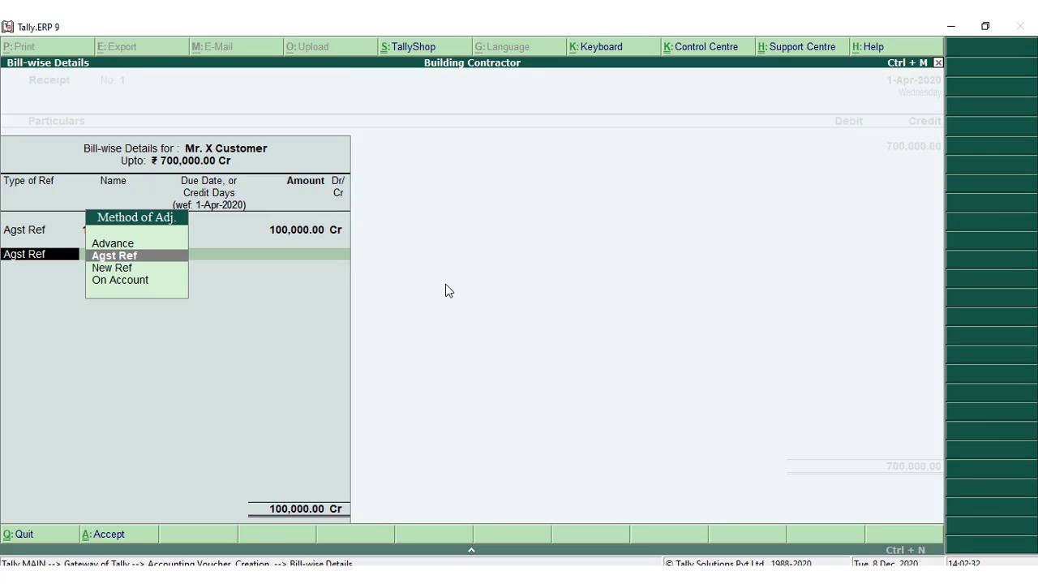
pyautogui.press('BackSpace')
pyautogui.press('BackSpace')
pyautogui.write('700,00')
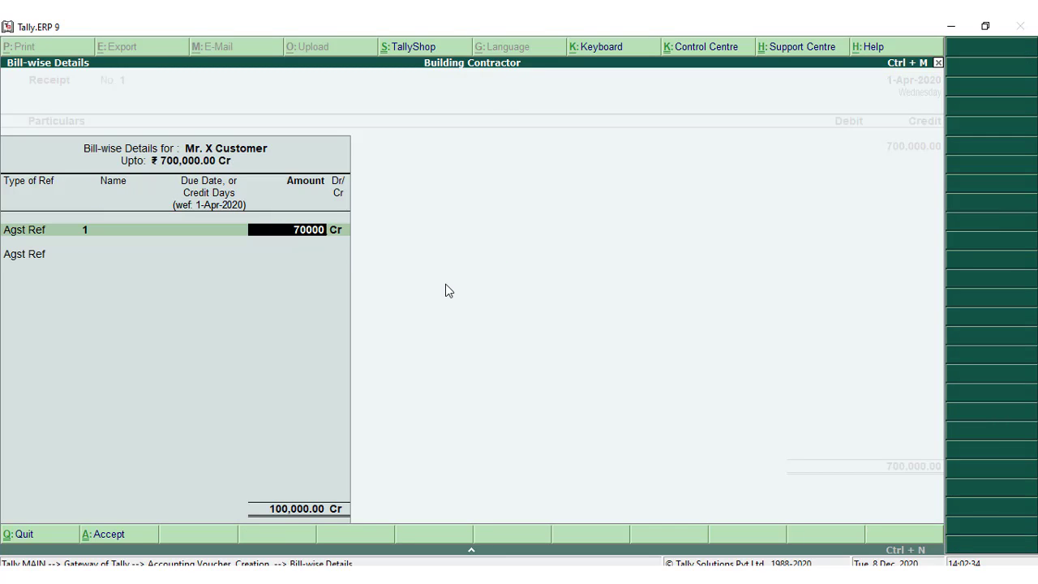
pyautogui.write('0')
pyautogui.press('Return')
pyautogui.press('Return')
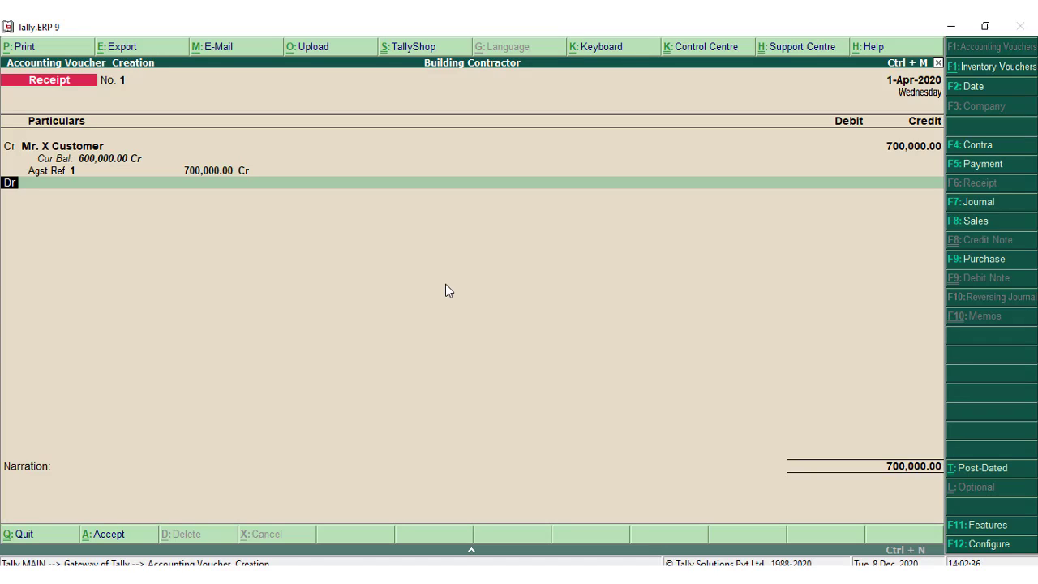
# Step: Create a ledger named Indian Bank under Bank Accounts for the receipt's debit entry
pyautogui.press('Return')
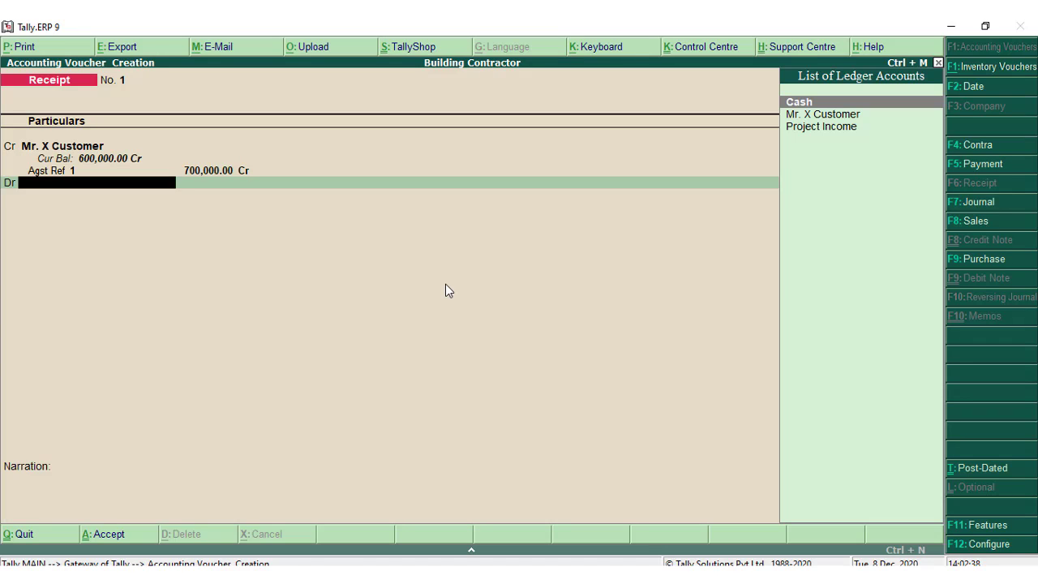
pyautogui.hotkey('alt', 'c')
pyautogui.write('Indian Bank')
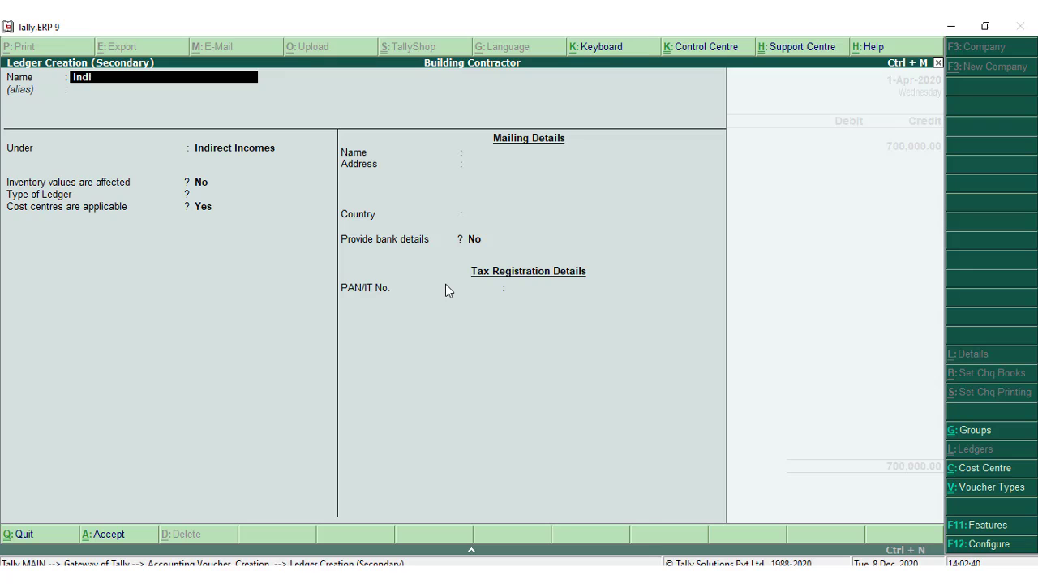
pyautogui.press('Return')
pyautogui.press('Return')
pyautogui.write('Bank a')
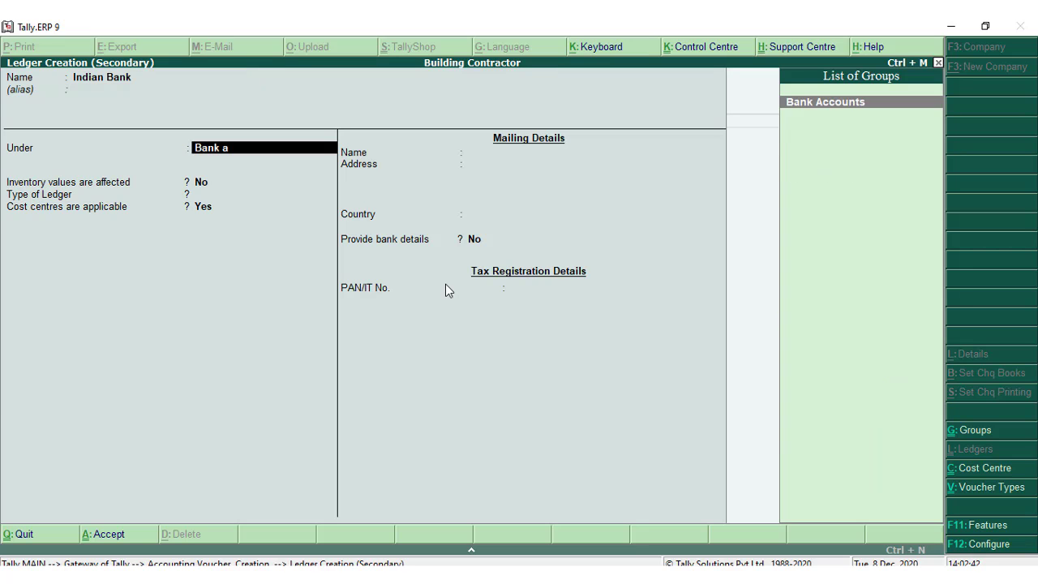
pyautogui.press('Return')
# Step: Keep cost centres off and the default bank and mailing details for the Indian Bank ledger, and save it
pyautogui.press('Return')
pyautogui.press('Return')
pyautogui.press('Return')
pyautogui.press('Return')
pyautogui.press('Return')
pyautogui.press('Return')
pyautogui.press('Return')
pyautogui.press('Return')
pyautogui.press('Return')
pyautogui.press('Return')
pyautogui.press('Return')
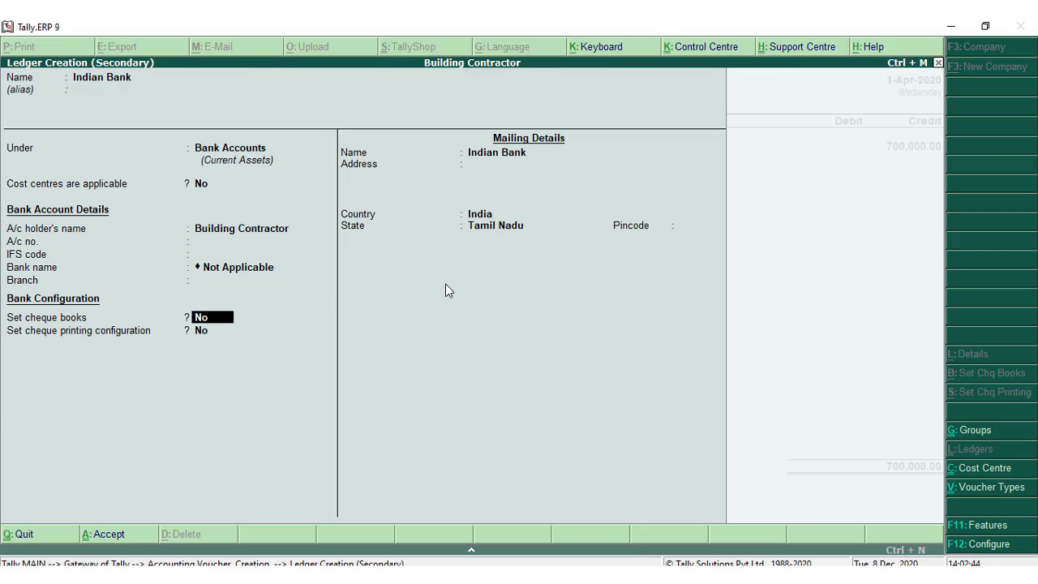
pyautogui.press('Return')
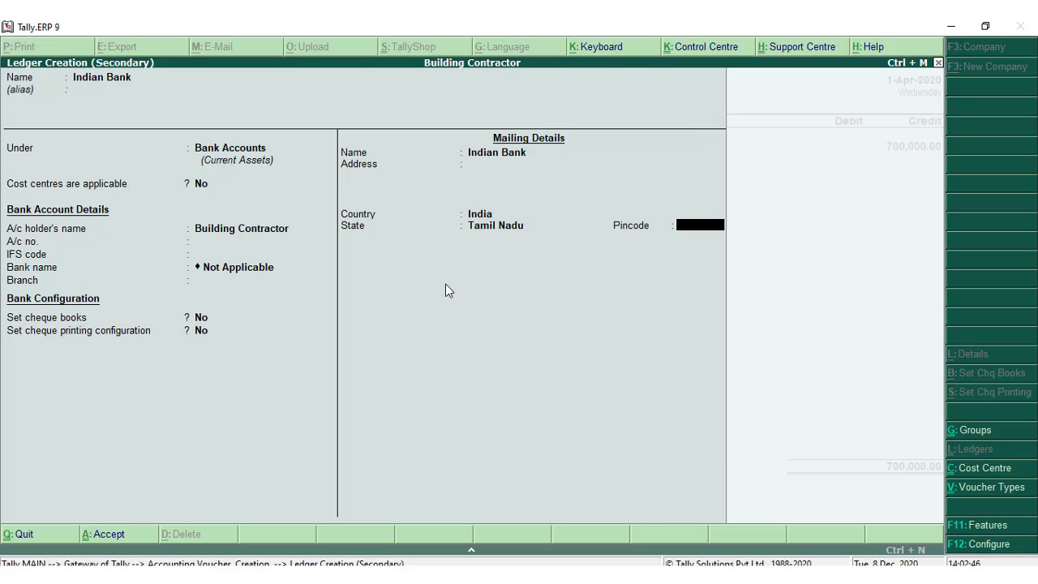
pyautogui.press('Return')
pyautogui.press('Return')
# Step: Debit Indian Bank with 700,000 and accept the Cheque/DD bank allocation dated 1-Apr-2020 without an instrument number or bank
pyautogui.press('Return')
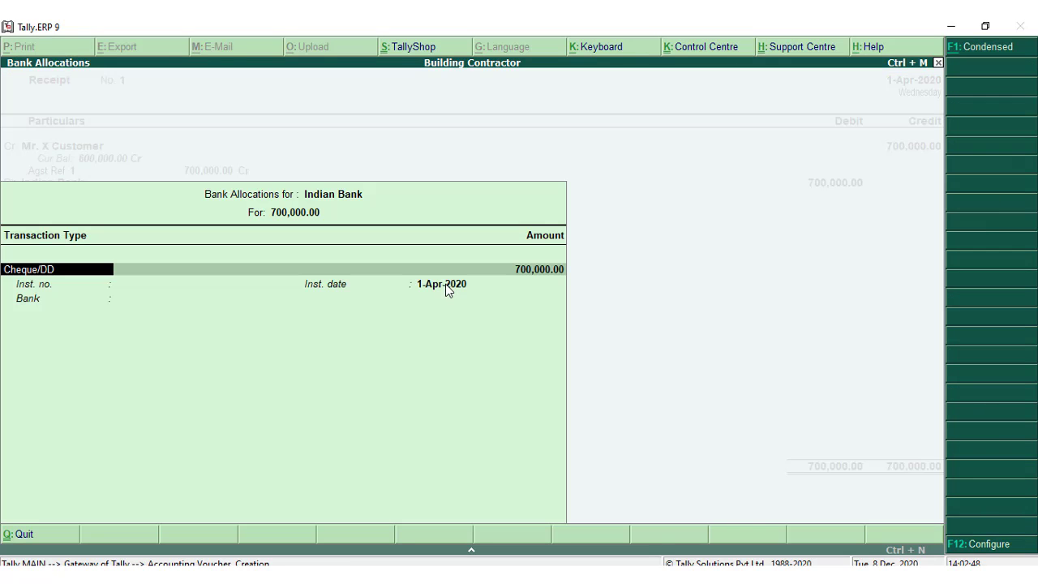
pyautogui.press('Return')
pyautogui.press('Return')
pyautogui.press('Return')
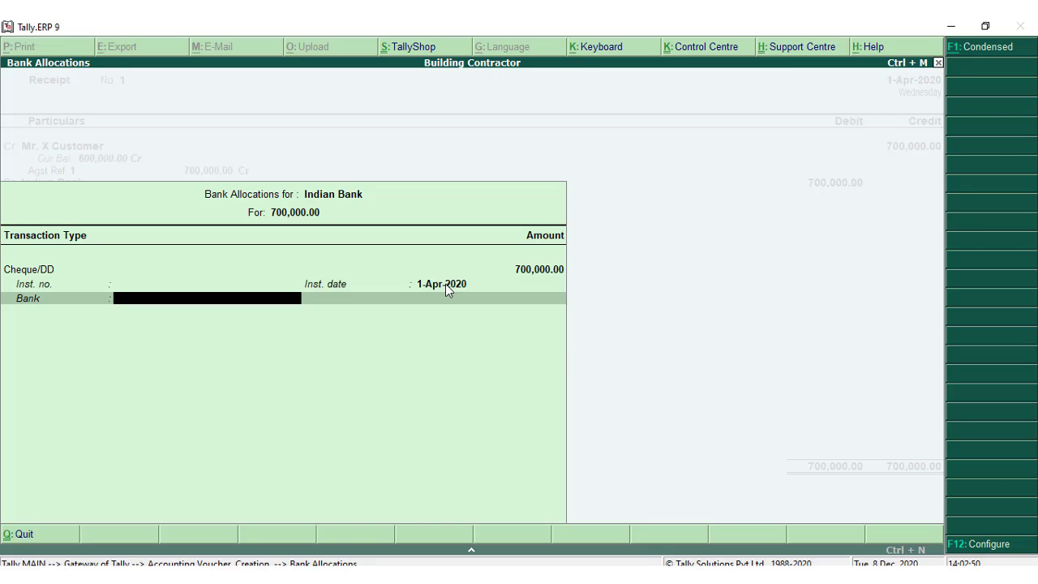
pyautogui.press('Return')
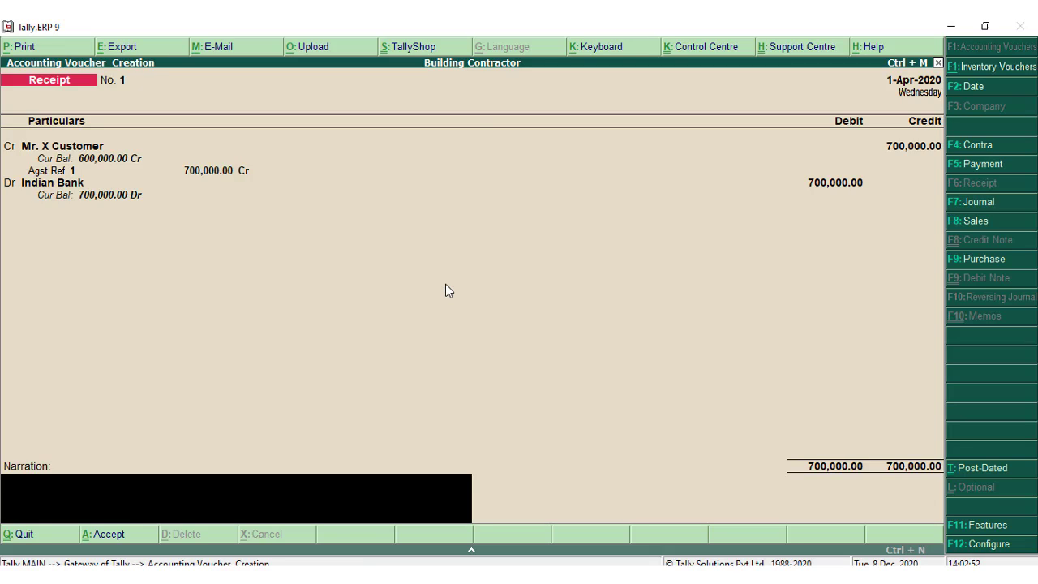
# Step: Save the customer receipt voucher with a blank narration and exit voucher entry
pyautogui.press('Return')
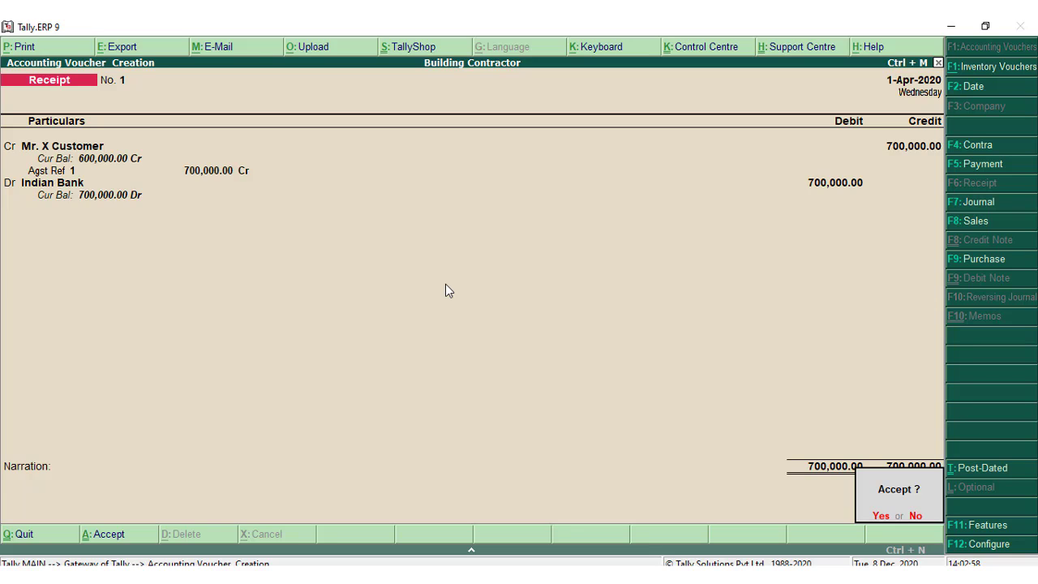
pyautogui.press('y')
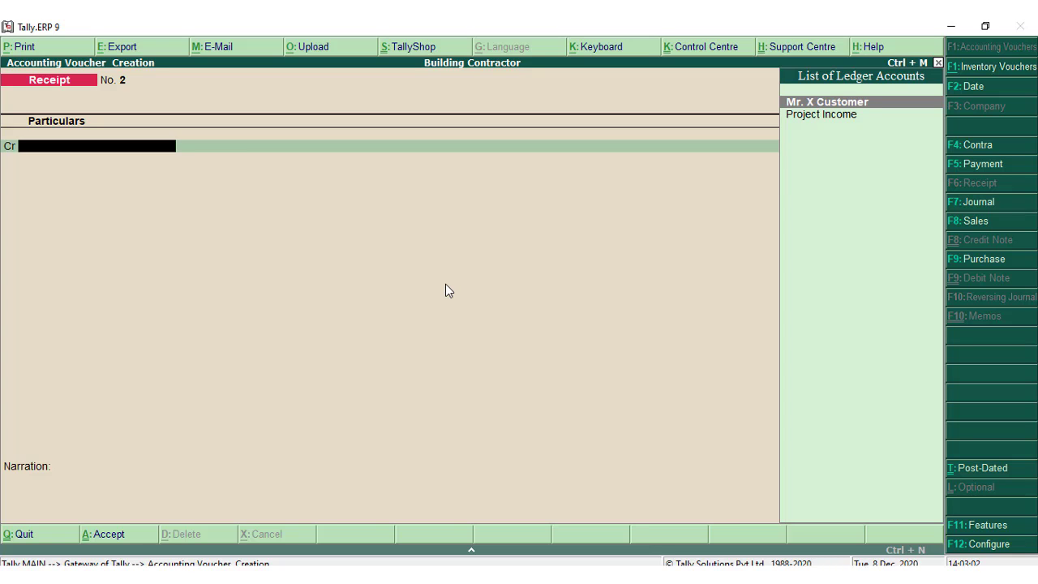
pyautogui.press('Escape')
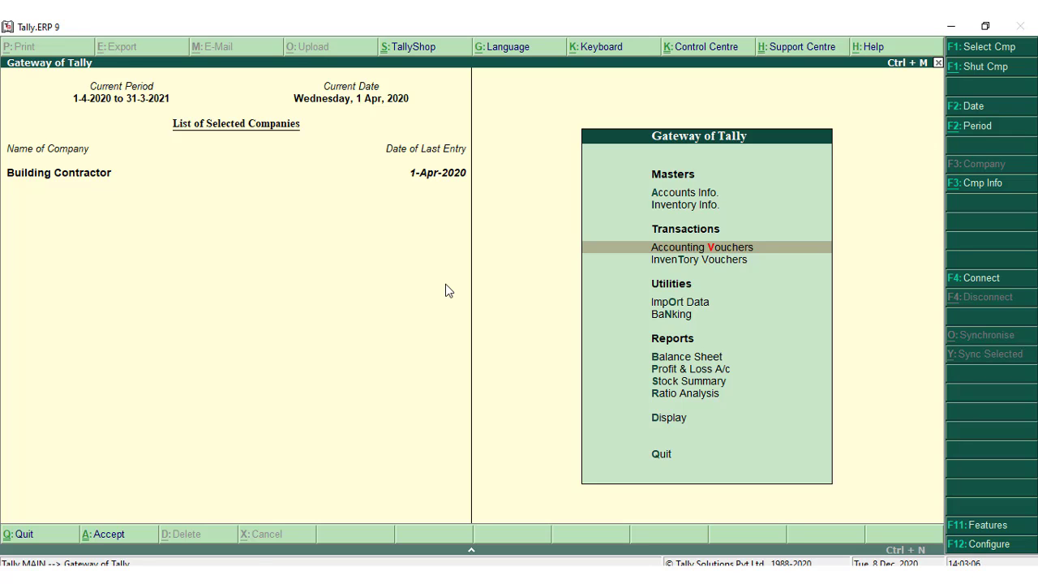
# Step: Display the customer's ledger account and review its journal and receipt entries
pyautogui.write('dal')
pyautogui.write('Cu')
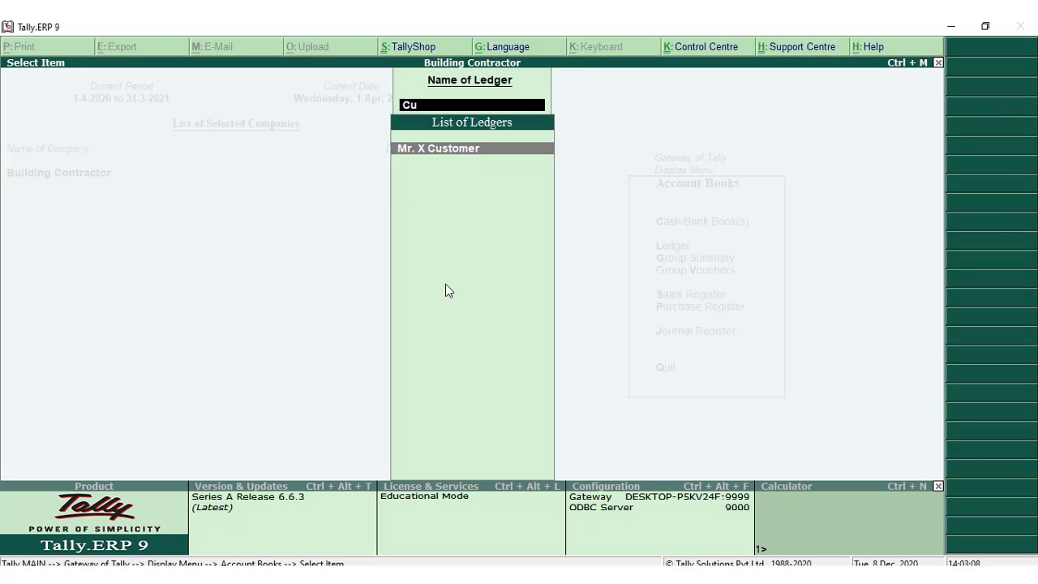
pyautogui.press('Return')
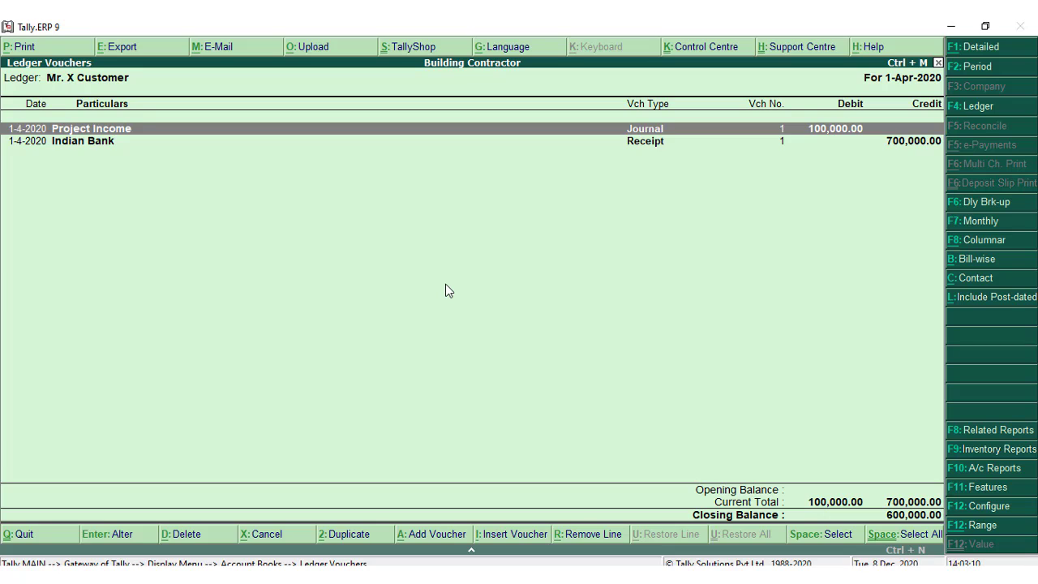
pyautogui.press('Down')
pyautogui.press('Up')
pyautogui.press('Down')
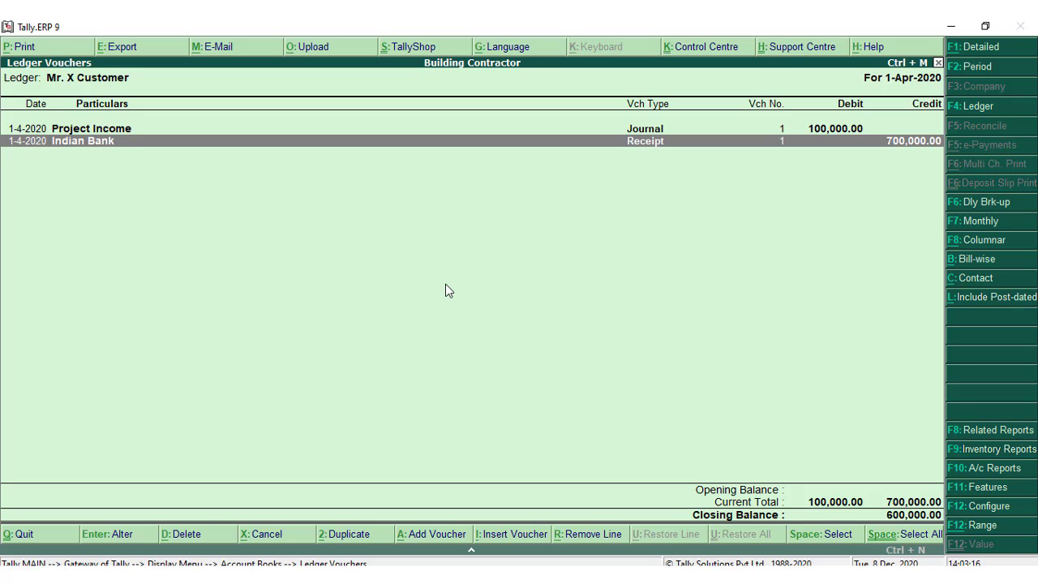
pyautogui.press('Up')
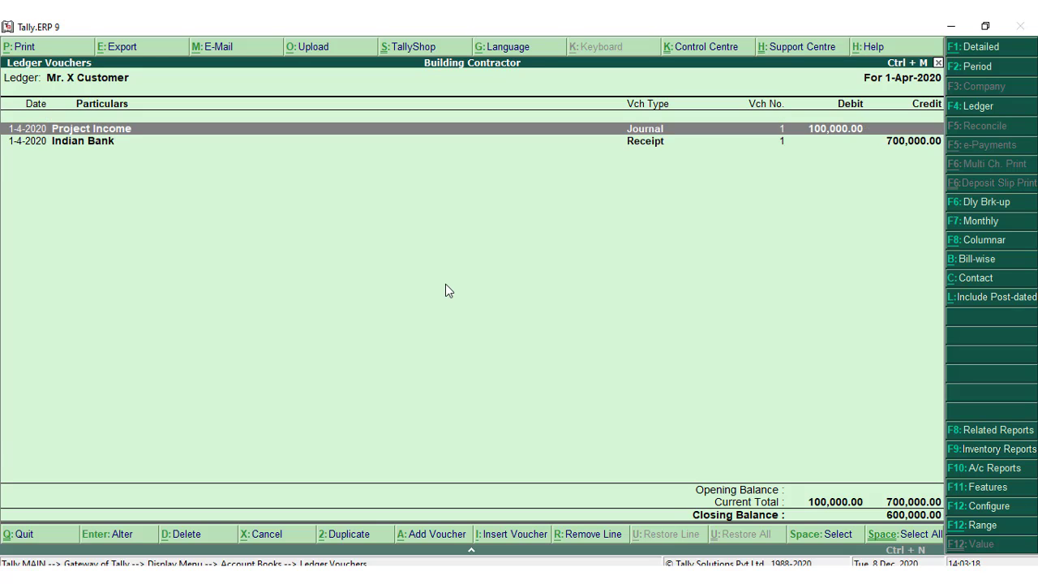
# Step: Open the Project Income journal voucher for alteration and set the customer's debit amount to 1,000,000
pyautogui.press('Return')
pyautogui.press('Return')
pyautogui.press('Return')
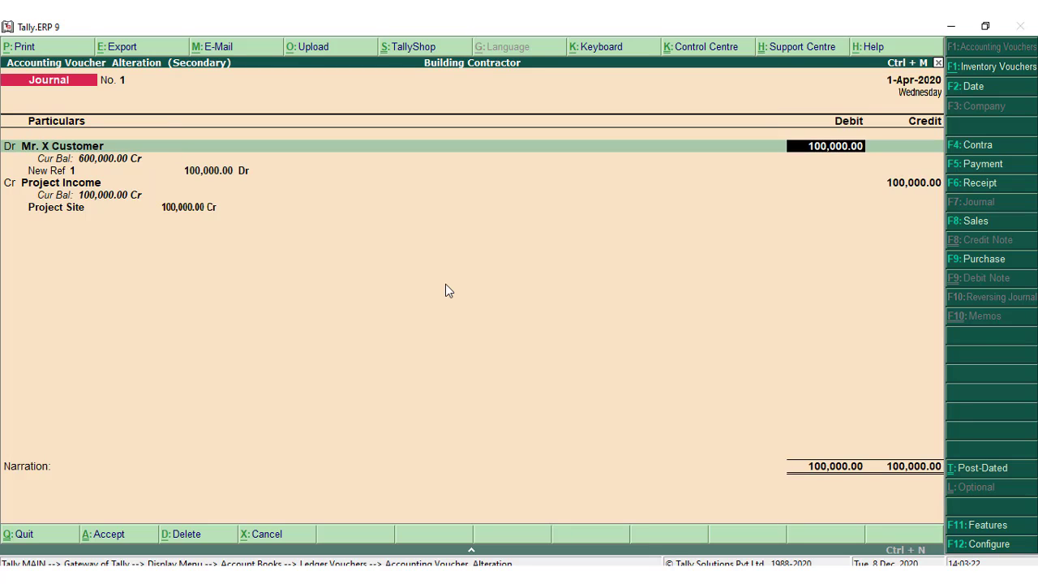
pyautogui.write('1,000,000')
pyautogui.press('Return')
# Step: Allocate 1,000,000 to New Ref 1 and the Project Site cost centre, and save the altered journal voucher
pyautogui.press('Return')
pyautogui.press('Return')
pyautogui.press('Return')
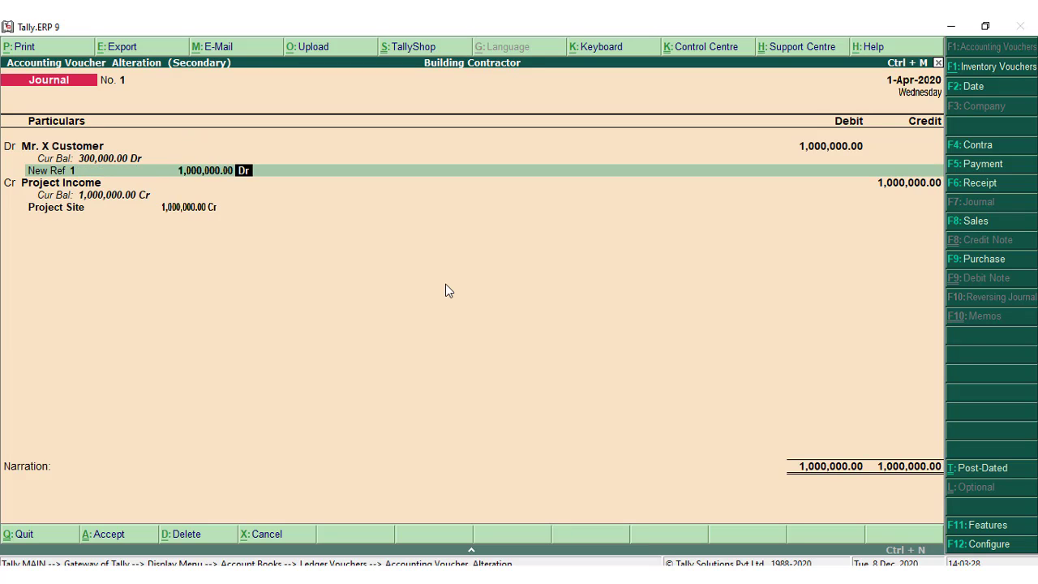
pyautogui.press('Return')
pyautogui.press('Return')
pyautogui.press('Return')
pyautogui.press('Return')
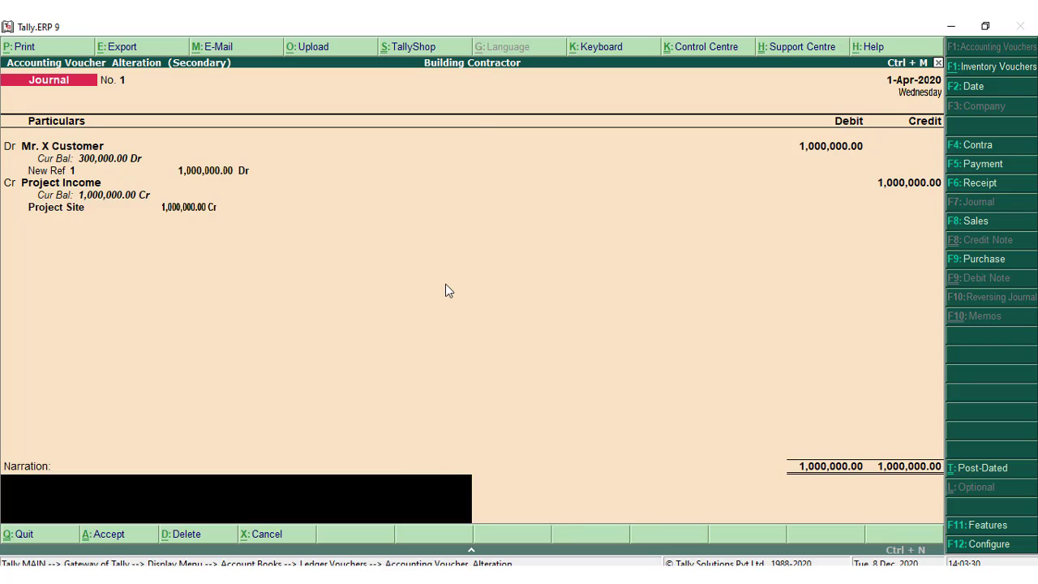
pyautogui.press('Return')
pyautogui.press('Return')
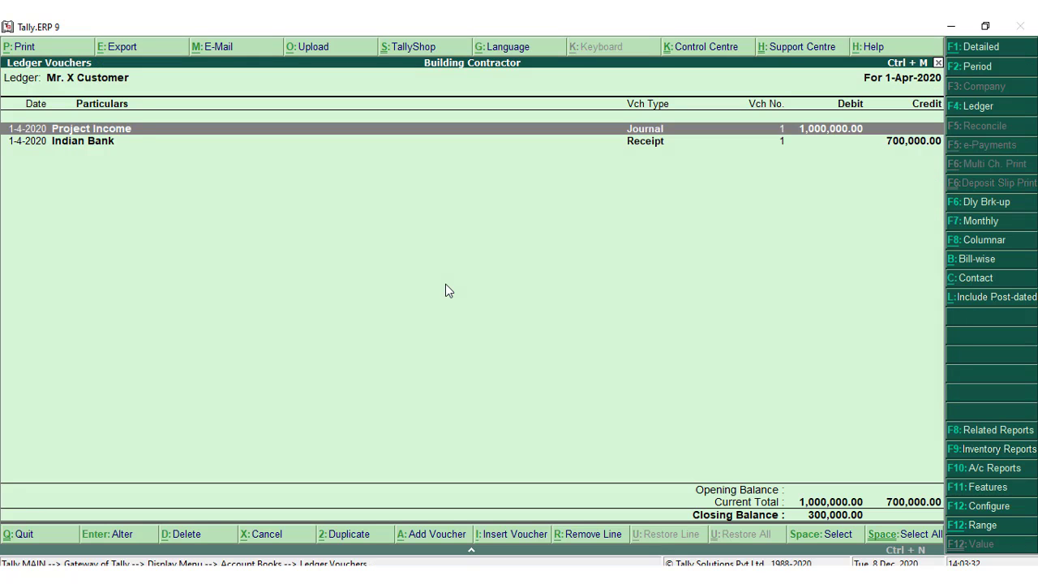
# Step: Check the entries in the customer's ledger and return to the Gateway of Tally
pyautogui.press('Down')
pyautogui.press('Up')
pyautogui.press('Escape')
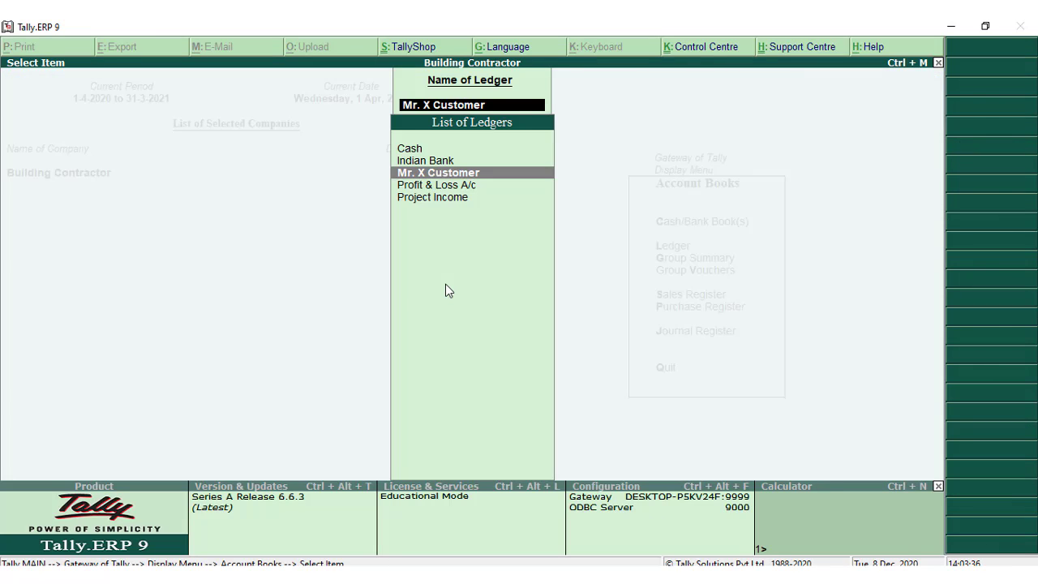
pyautogui.press('Escape')
pyautogui.press('Escape')
pyautogui.press('Escape')
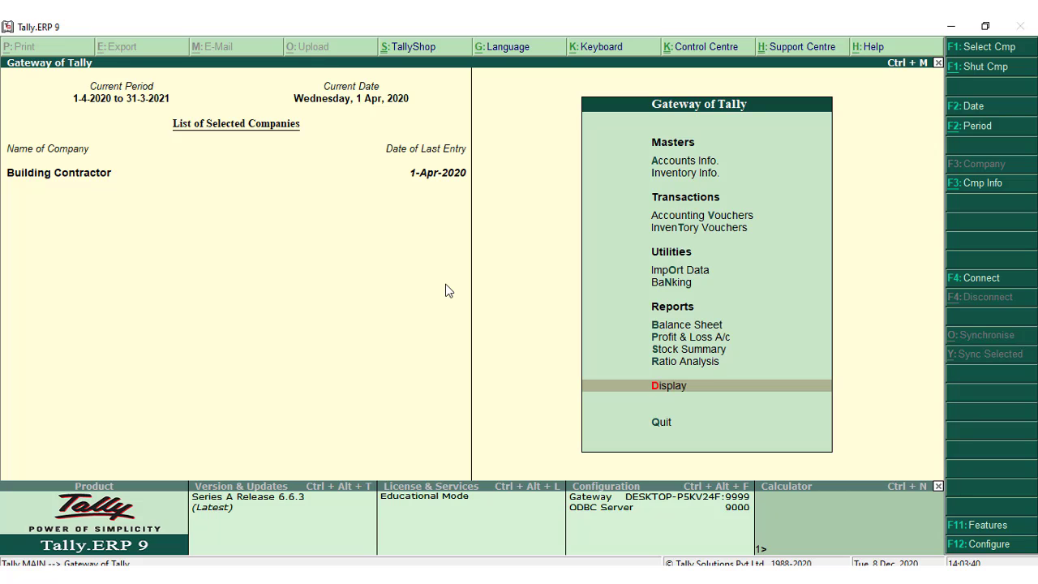
# Step: Start a purchase voucher dated 1-Apr-2020, leaving the supplier invoice number and date blank
pyautogui.press('Up')
pyautogui.press('Up')
pyautogui.press('Up')
pyautogui.press('Up')
pyautogui.press('Up')
pyautogui.press('Up')
pyautogui.press('Up')
pyautogui.press('Up')
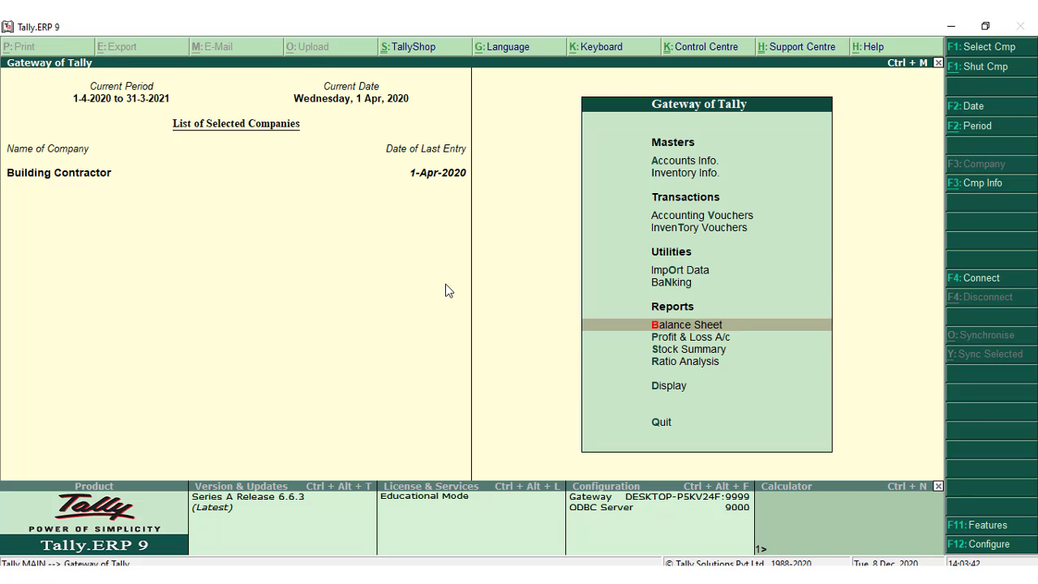
pyautogui.press('Return')
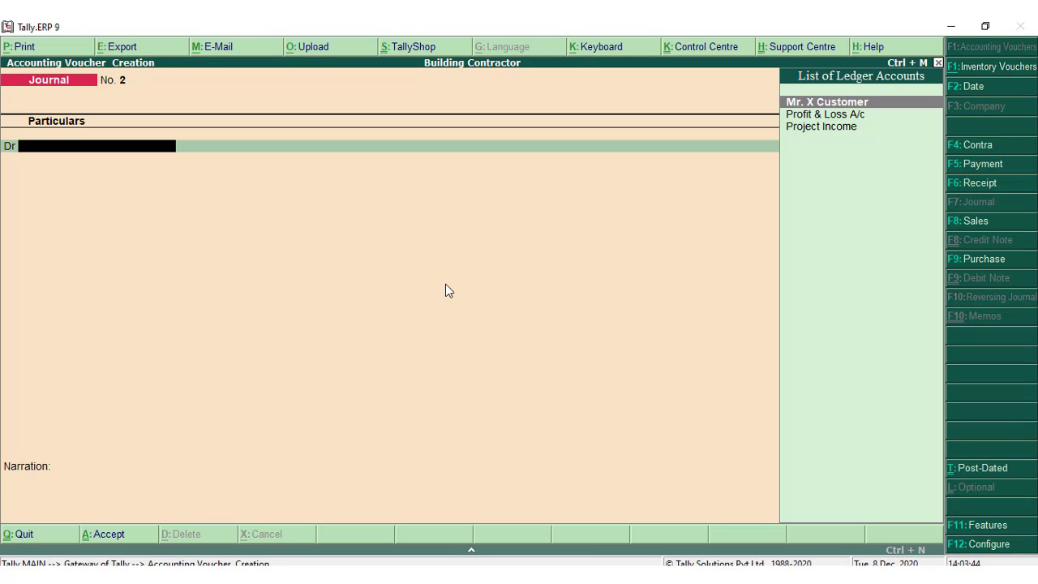
pyautogui.click(1003, 261)
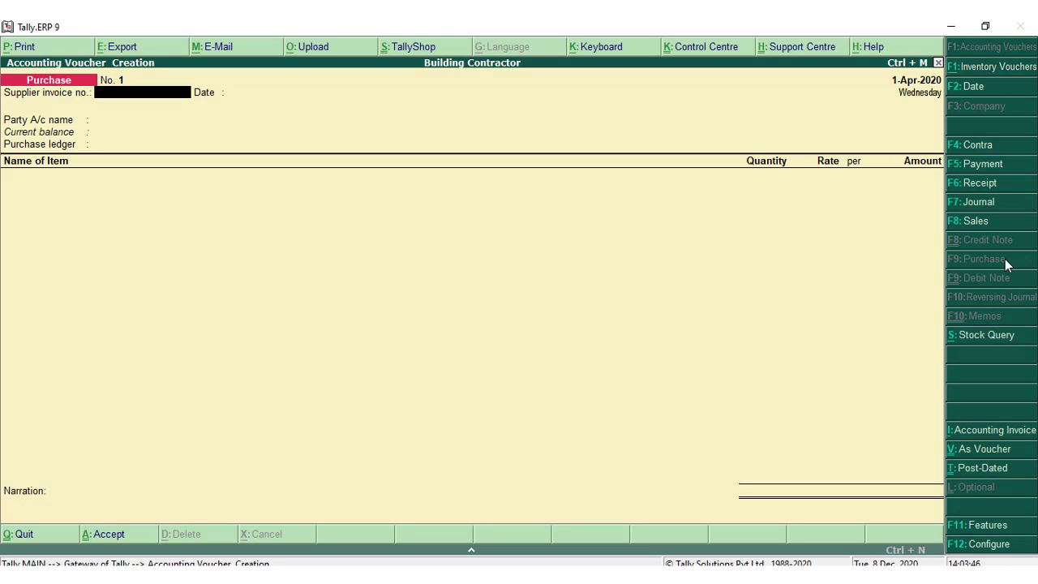
pyautogui.press('Return')
pyautogui.press('Return')
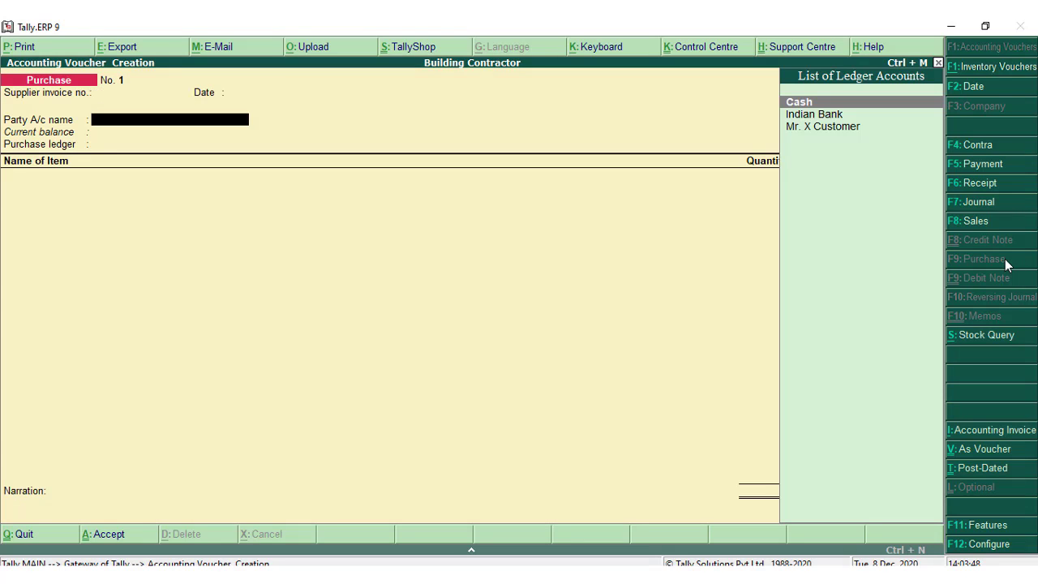
# Step: Create a ledger named Supplier under Sundry Creditors for the purchase voucher's party account
pyautogui.hotkey('alt', 'c')
pyautogui.write('Sup')
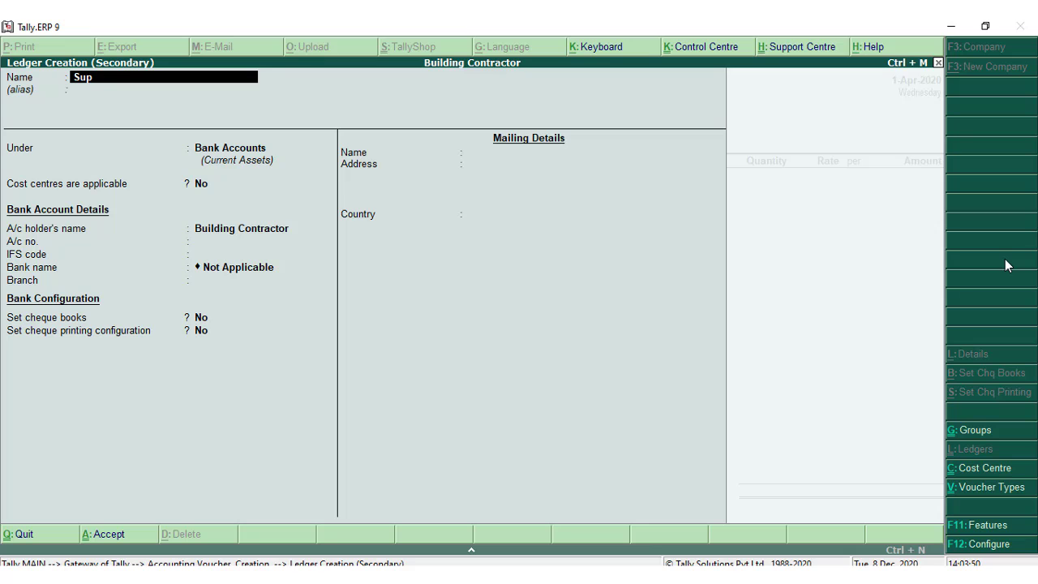
pyautogui.write('plier')
pyautogui.press('Return')
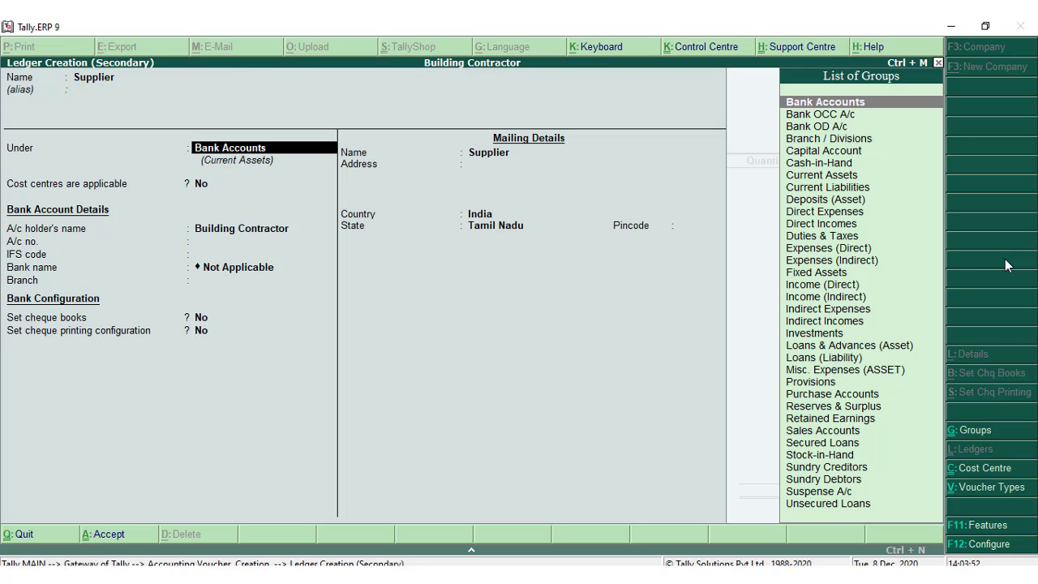
pyautogui.write('Sundry Cr')
pyautogui.press('Return')
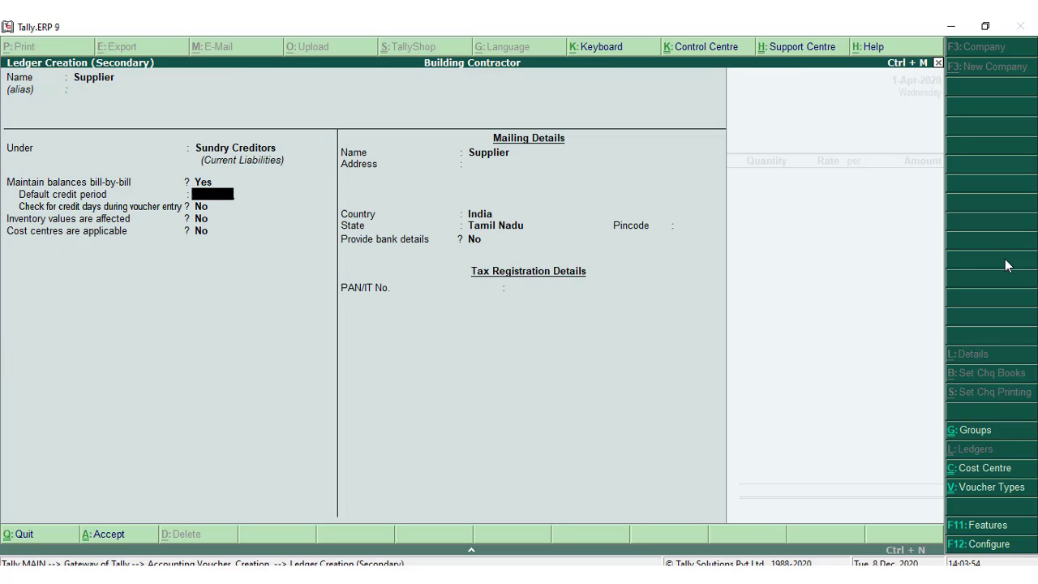
# Step: Keep the default credit, cost centre, Tamil Nadu mailing and tax details for the Supplier ledger, and save it
pyautogui.press('Return')
pyautogui.press('Return')
pyautogui.press('Return')
pyautogui.press('Return')
pyautogui.press('Return')
pyautogui.press('Return')
pyautogui.press('Return')
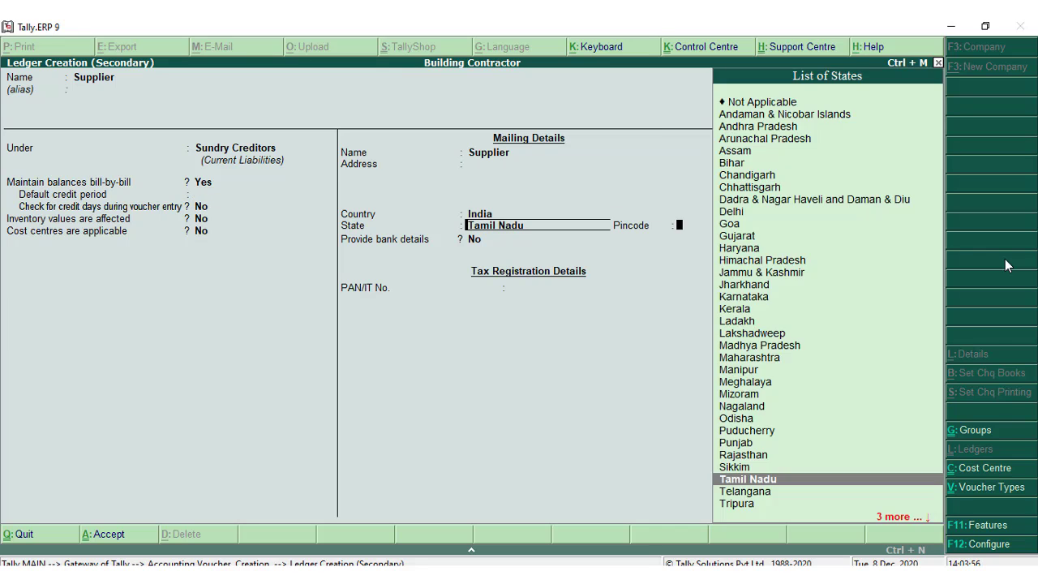
pyautogui.press('Return')
pyautogui.press('Return')
pyautogui.press('Return')
pyautogui.press('Return')
pyautogui.press('Return')
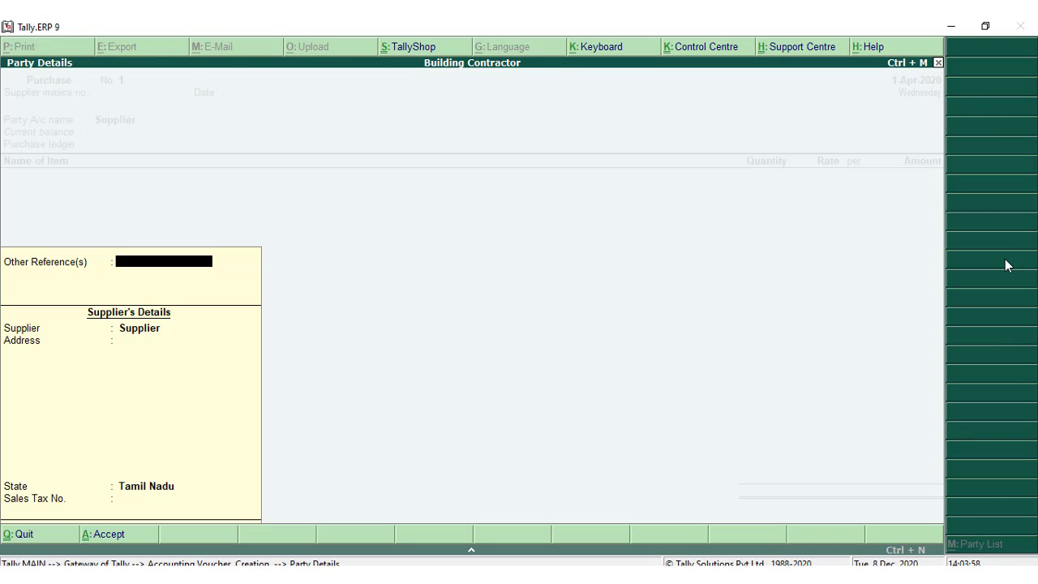
# Step: Accept the purchase voucher's party details for Supplier without other references, an address or a sales tax number
pyautogui.press('Return')
pyautogui.press('Return')
pyautogui.press('Return')
pyautogui.press('Return')
pyautogui.press('Return')
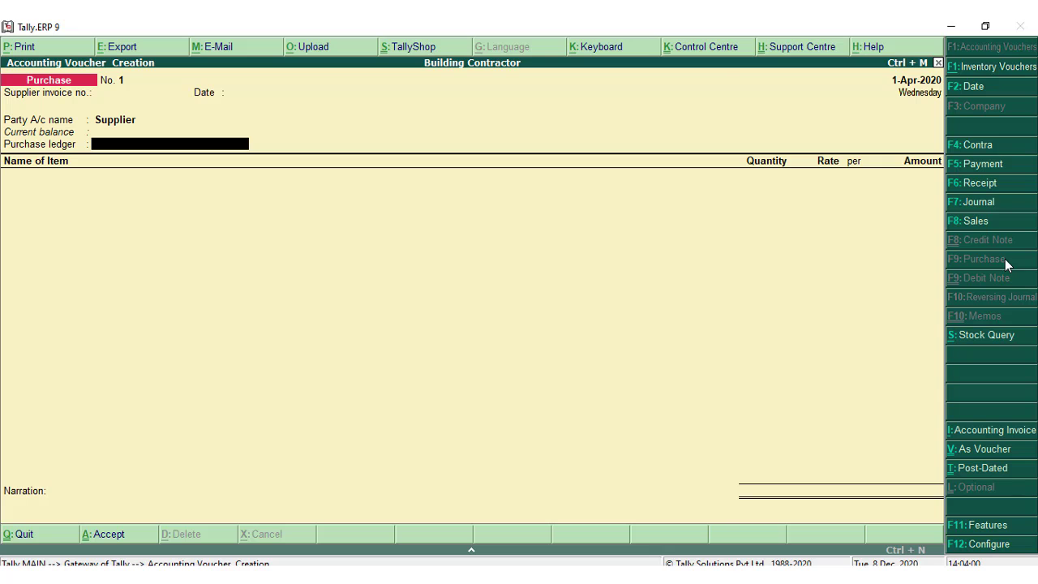
# Step: Create a ledger named Purchase under Purchase Accounts for the voucher, with inventory values affected
pyautogui.hotkey('alt', 'c')
pyautogui.write('Purchase')
pyautogui.press('Return')
pyautogui.press('Return')
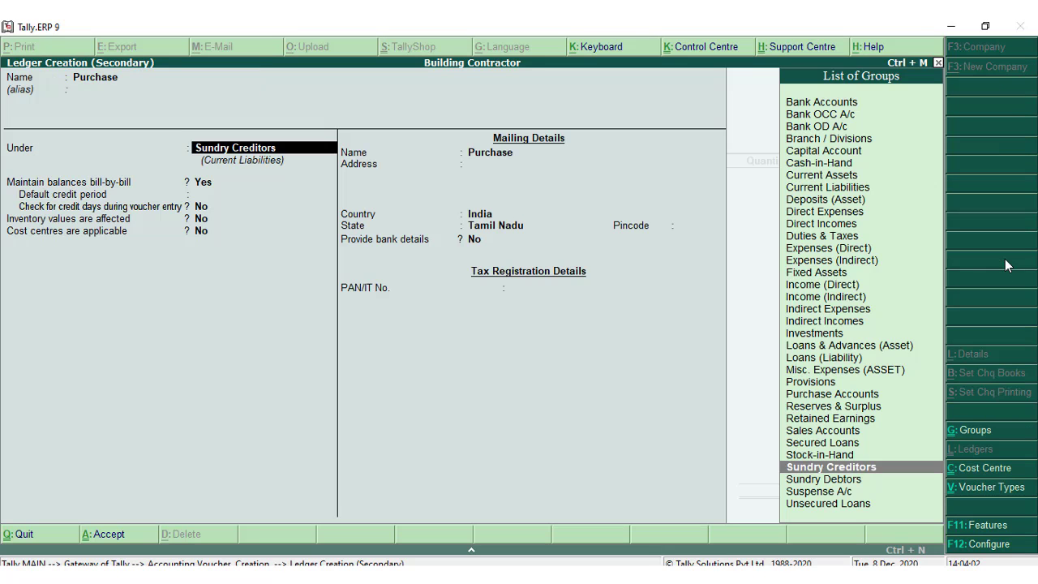
pyautogui.write('Pur')
pyautogui.press('Return')
pyautogui.press('Return')
pyautogui.press('Return')
pyautogui.press('Return')
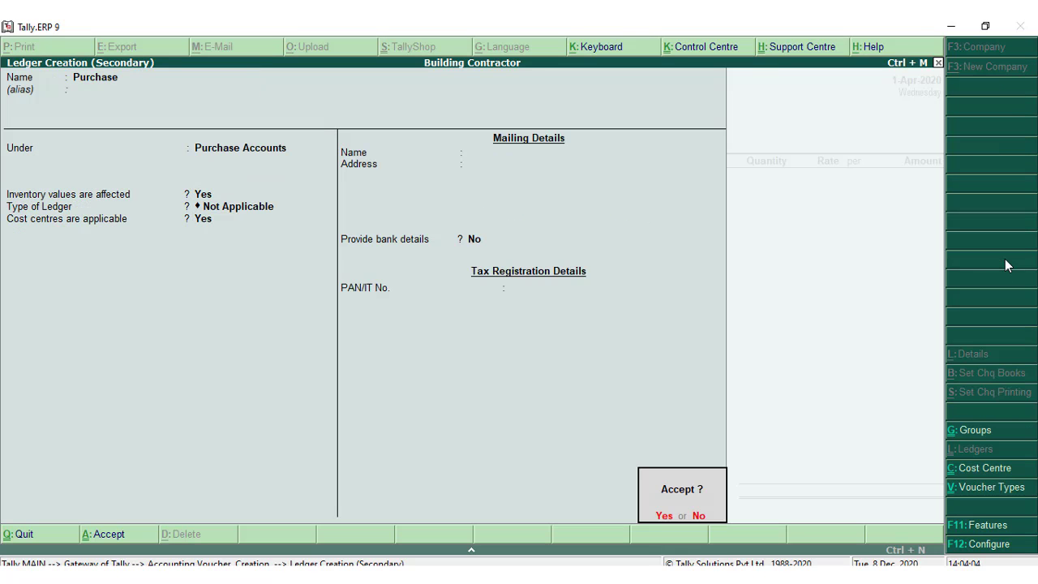
# Step: Turn off cost centres for the Purchase ledger and save it as the voucher's purchase ledger
pyautogui.press('Escape')
pyautogui.press('BackSpace')
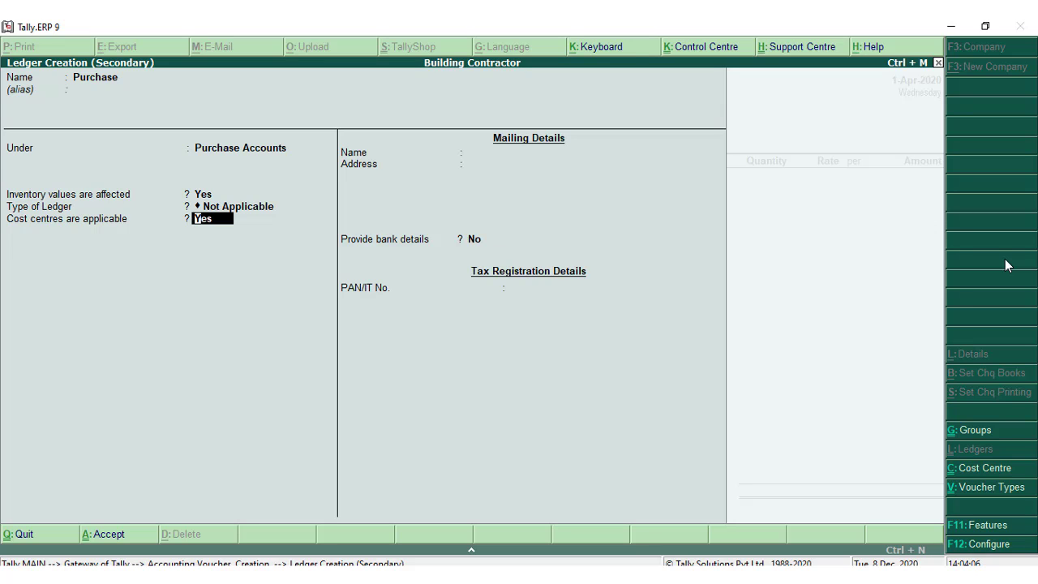
pyautogui.write('n')
pyautogui.press('Return')
pyautogui.press('Return')
pyautogui.press('Return')
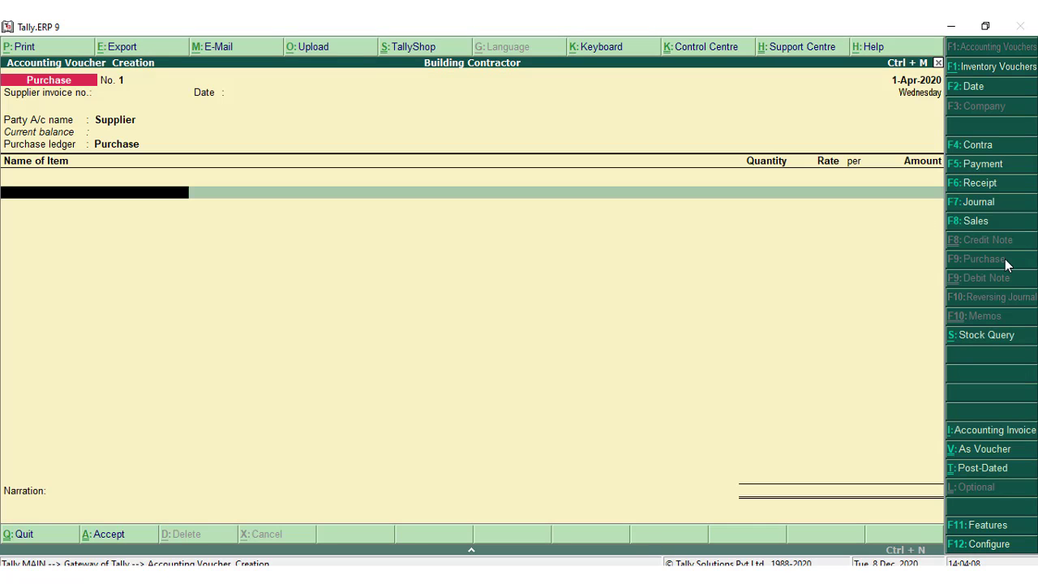
# Step: Create a stock item named Bricks under the Primary group from the purchase voucher
pyautogui.hotkey('alt', 'c')
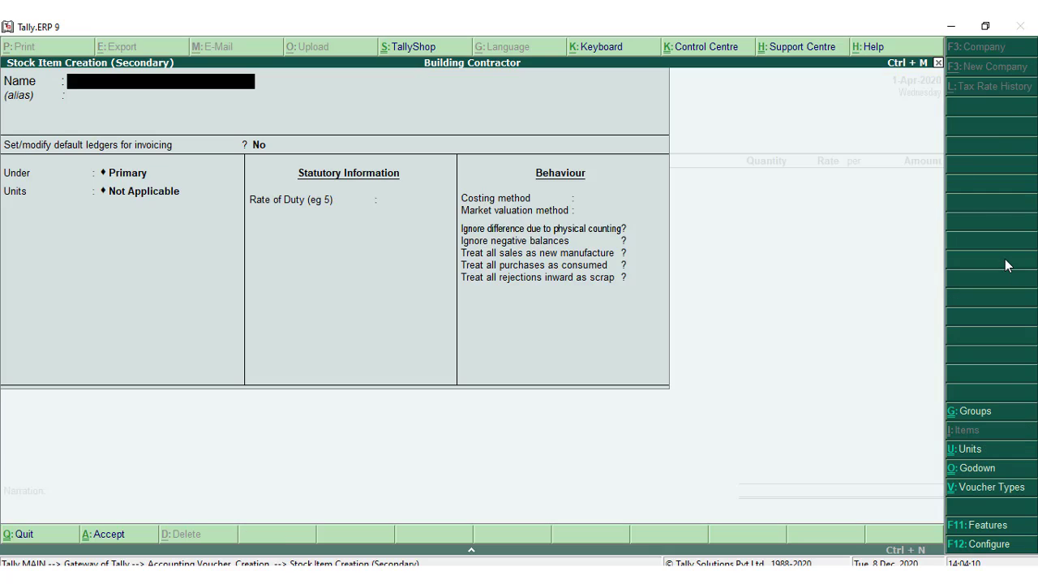
pyautogui.write('Bricks')
pyautogui.press('Return')
pyautogui.press('Return')
pyautogui.press('Return')
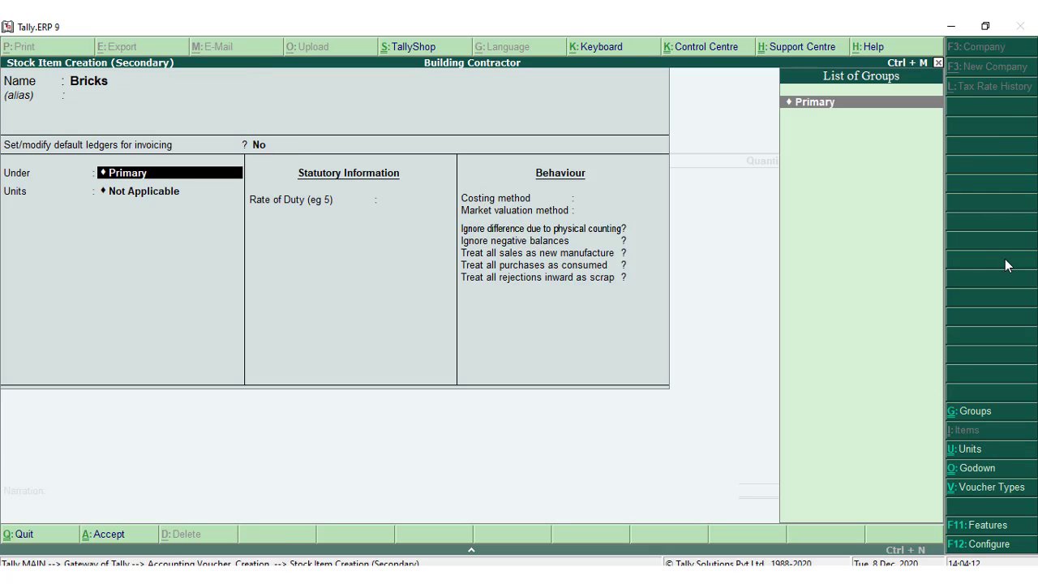
pyautogui.press('Return')
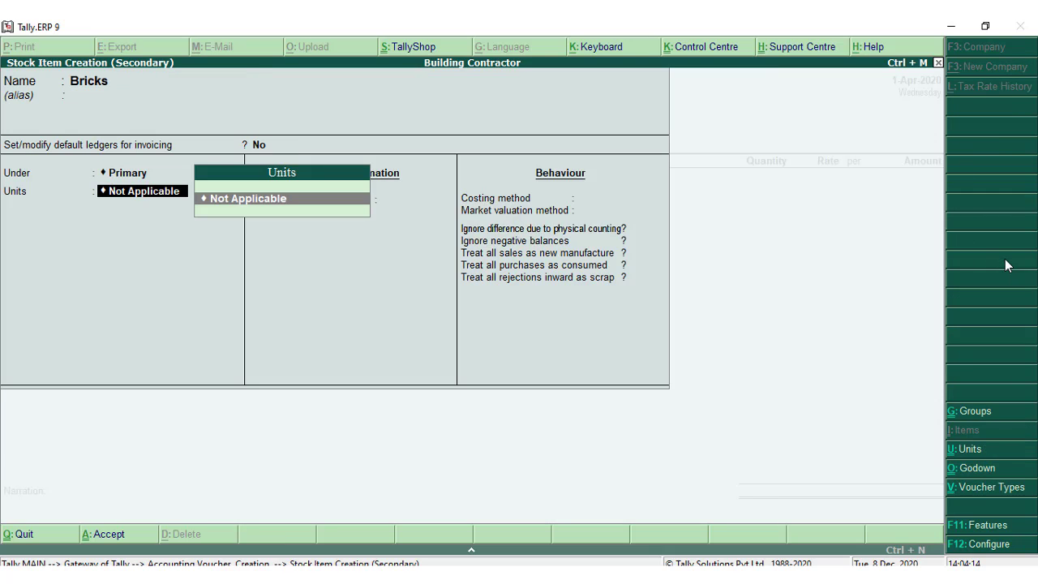
# Step: Create a simple unit with symbol nos, formal name Number and 0 decimal places for the Bricks item
pyautogui.hotkey('alt', 'c')
pyautogui.write('nos')
pyautogui.press('Return')
pyautogui.write('Number')
pyautogui.press('Return')
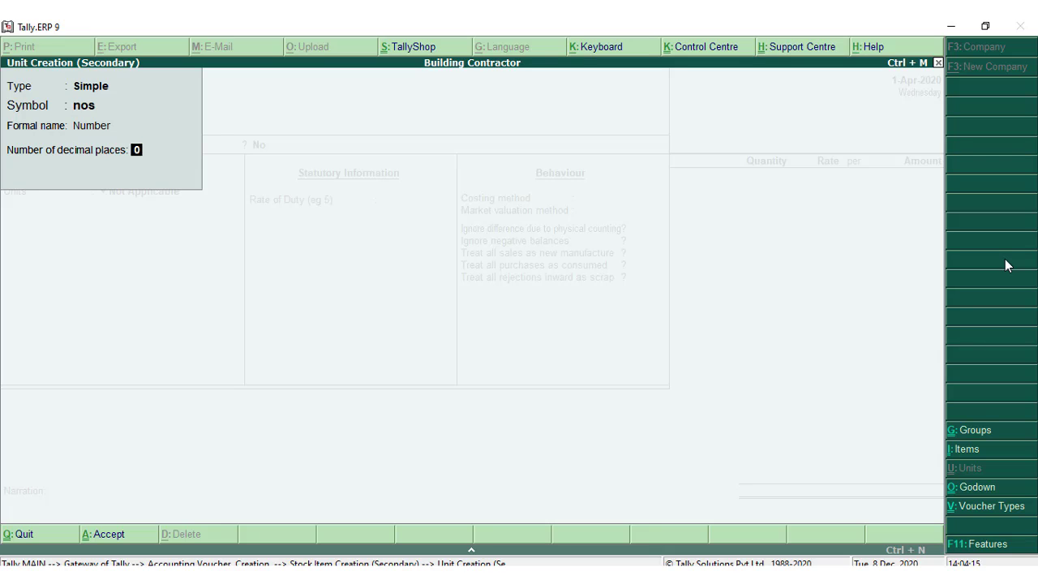
pyautogui.press('Return')
pyautogui.press('Return')
# Step: Keep the remaining Bricks defaults, including Avg. Cost and Avg. Price valuation, and save the stock item
pyautogui.press('Return')
pyautogui.press('Return')
pyautogui.press('Return')
pyautogui.press('Return')
pyautogui.press('Return')
pyautogui.press('Return')
pyautogui.press('Return')
pyautogui.press('Return')
pyautogui.press('Return')
pyautogui.press('Return')
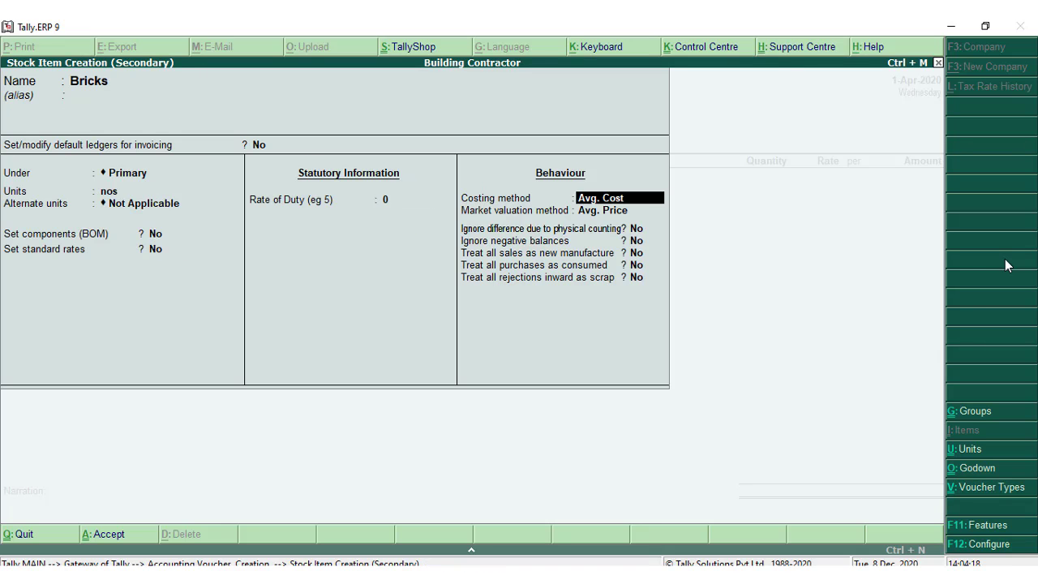
pyautogui.press('Return')
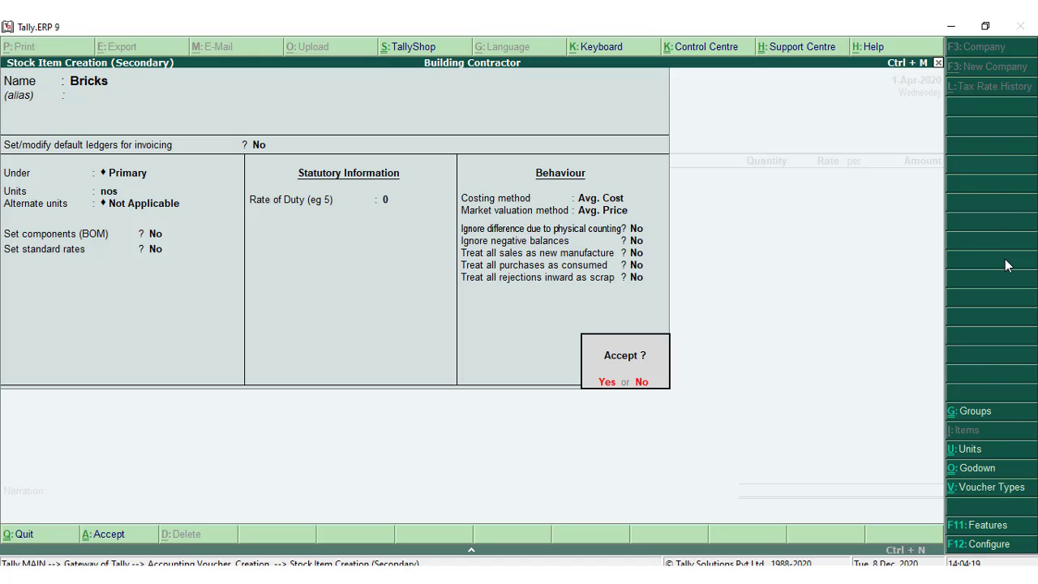
pyautogui.press('Return')
# Step: Allocate 50,000 nos of Bricks to the Main Location godown in the purchase voucher
pyautogui.write('S')
pyautogui.press('Down')
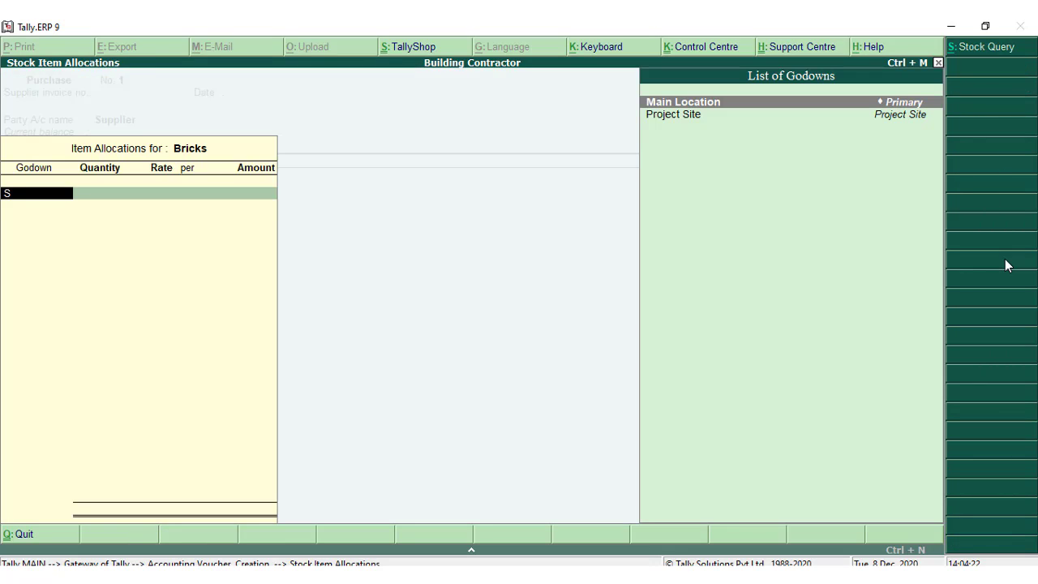
pyautogui.press('Down')
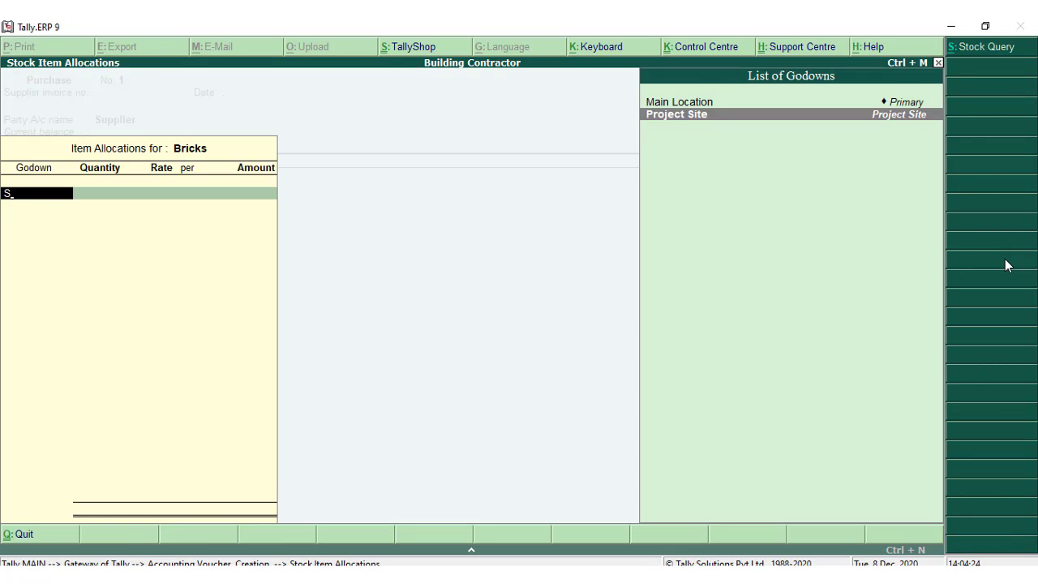
pyautogui.press('Up')
pyautogui.press('Return')
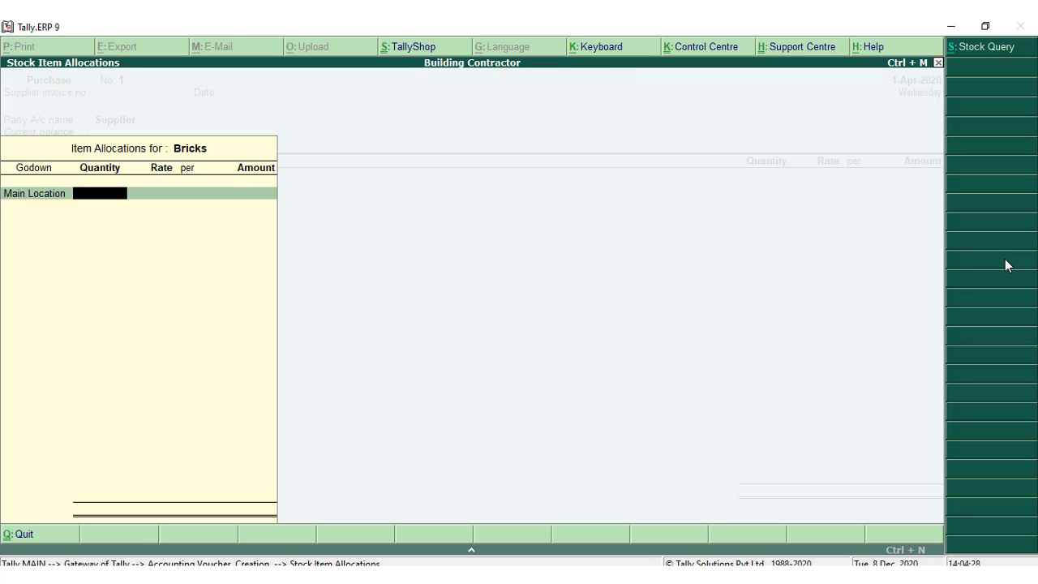
pyautogui.write('50000')
pyautogui.press('Return')
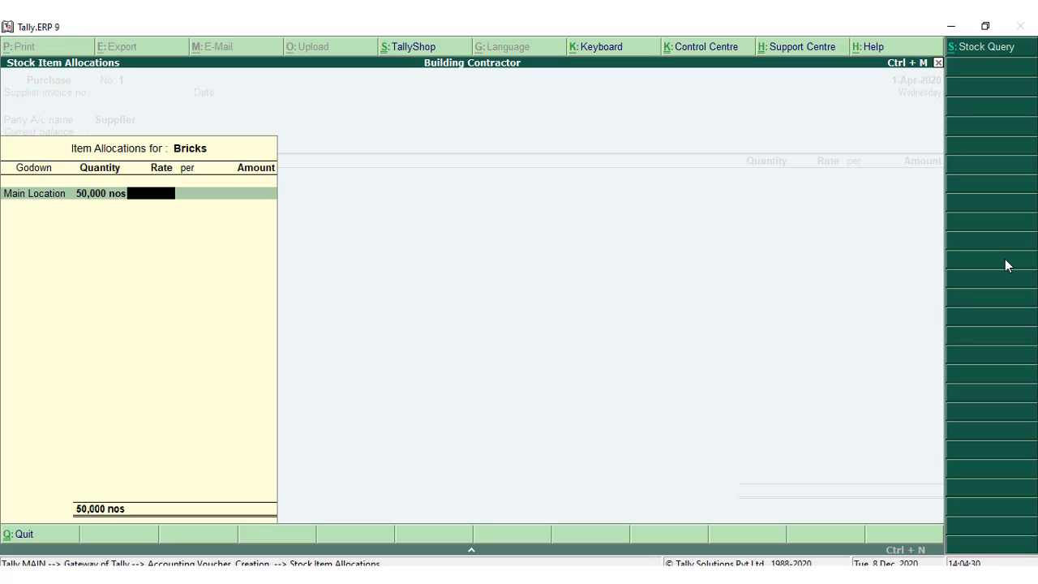
# Step: Set the Bricks rate to 7.50 per nos and complete the item's allocation
pyautogui.write('750')
pyautogui.press('Return')
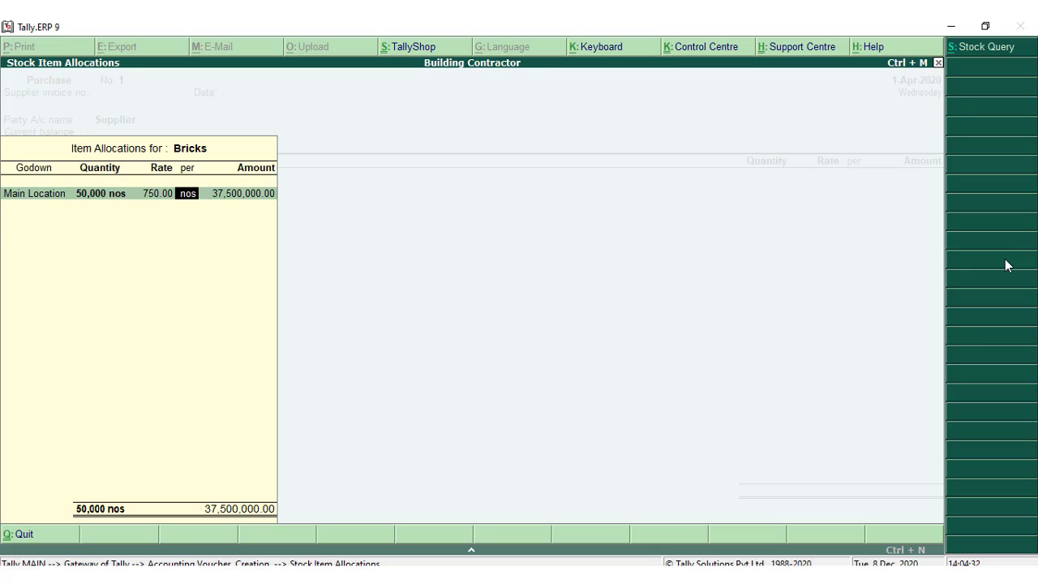
pyautogui.press('BackSpace')
pyautogui.write('7.5')
pyautogui.press('Return')
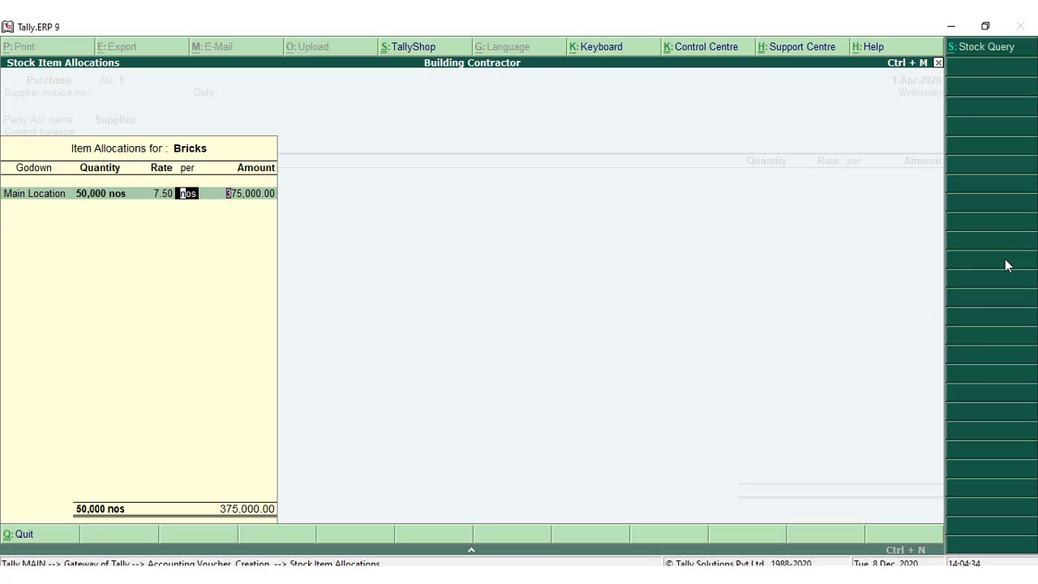
pyautogui.press('Return')
pyautogui.press('Return')
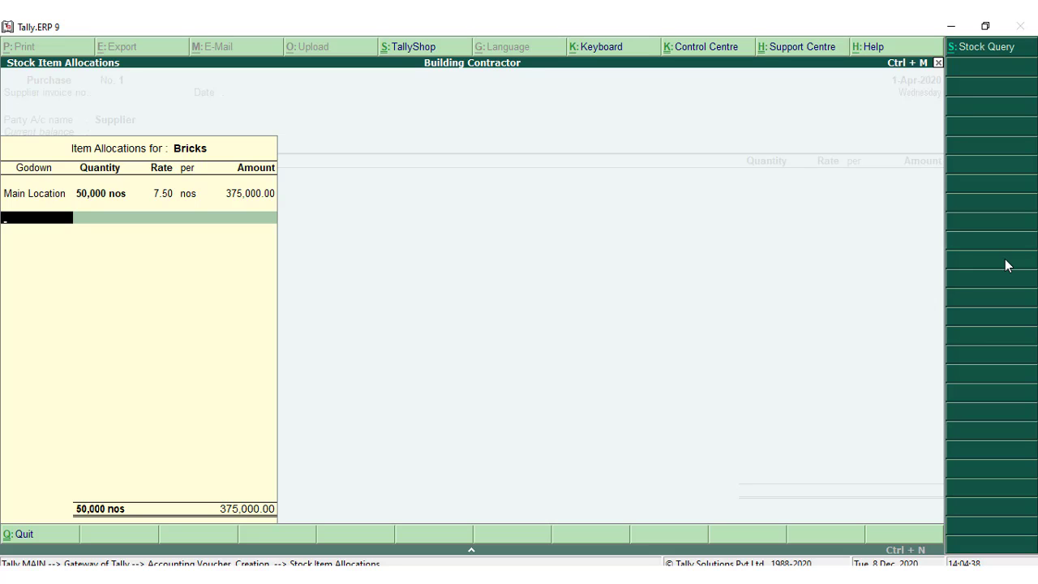
pyautogui.press('Return')
pyautogui.press('Return')
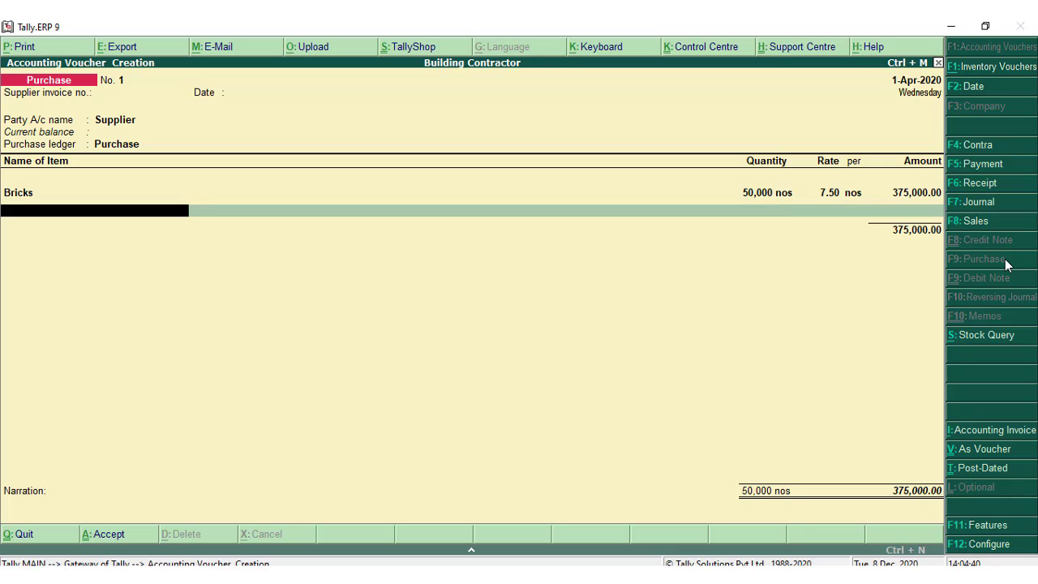
# Step: Create a stock item named Cement under the Primary group from the purchase voucher's next item line
pyautogui.hotkey('alt', 'c')
pyautogui.write('Cmen')
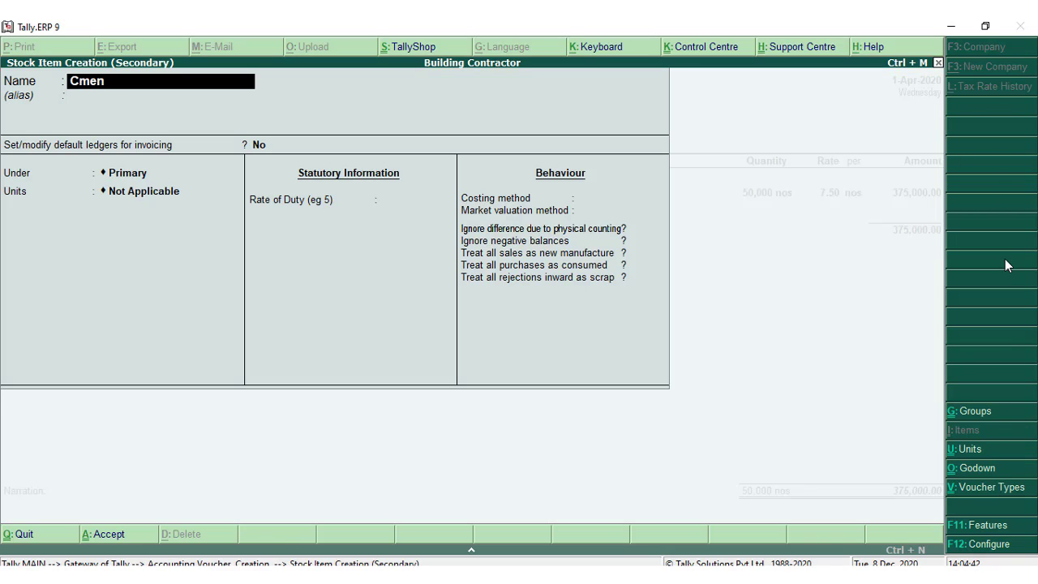
pyautogui.press('BackSpace')
pyautogui.press('BackSpace')
pyautogui.press('BackSpace')
pyautogui.write('ement')
pyautogui.press('Return')
pyautogui.press('Return')
pyautogui.press('Return')
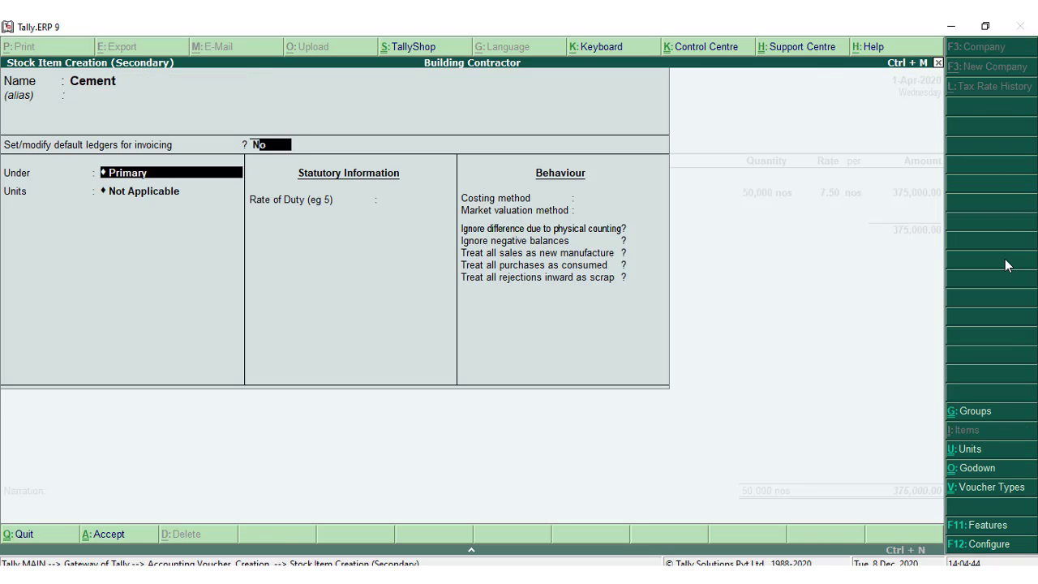
pyautogui.press('Return')
# Step: Create a simple unit with symbol bgs, formal name Bags and 0 decimal places for the Cement item
pyautogui.hotkey('alt', 'c')
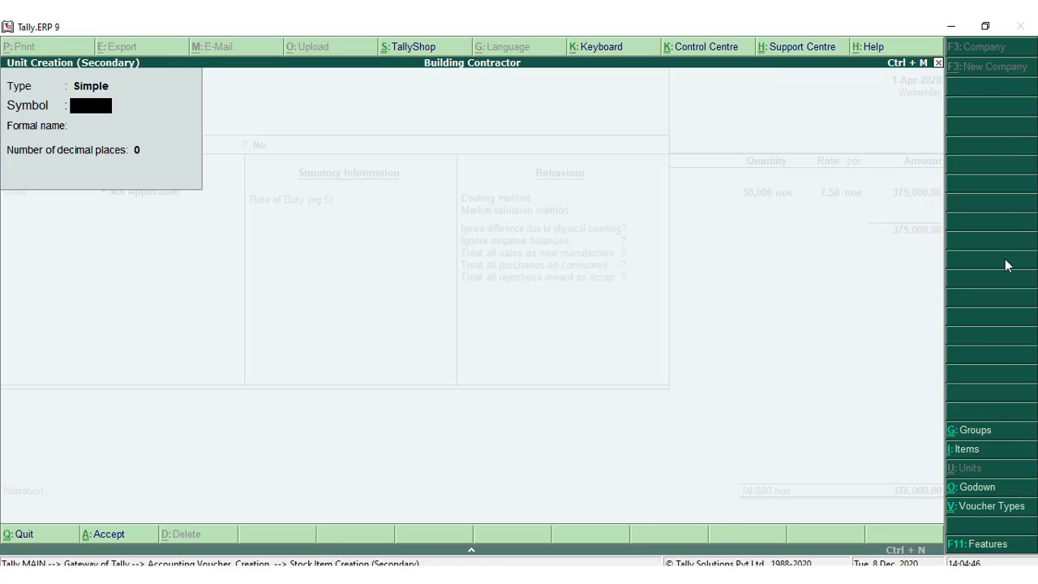
pyautogui.write('bgs')
pyautogui.press('Return')
pyautogui.write('Bags')
pyautogui.press('Return')
pyautogui.press('Return')
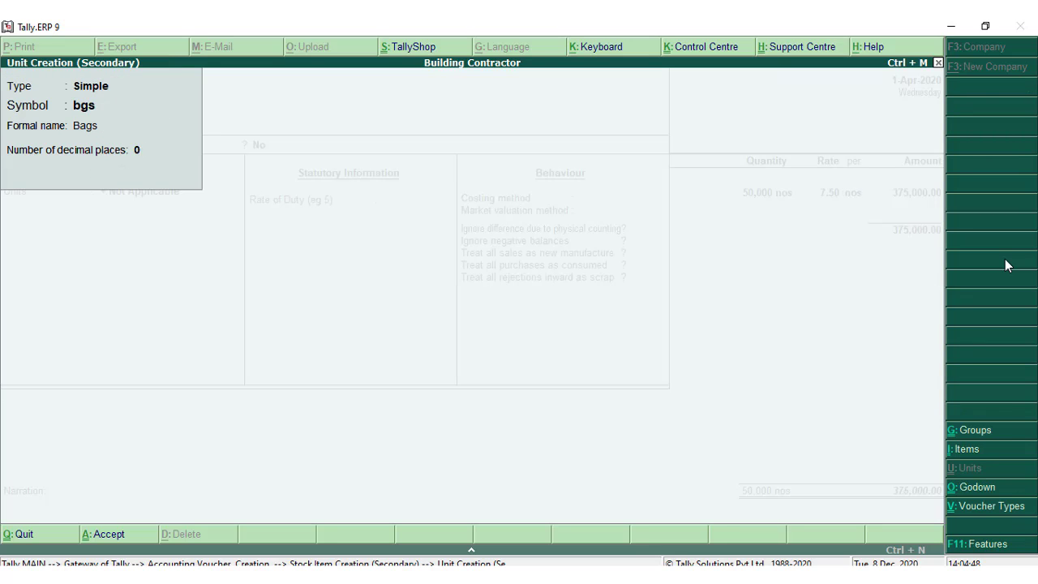
# Step: Keep the remaining Cement defaults, including Avg. Cost and Avg. Price valuation, and save the stock item
pyautogui.press('Return')
pyautogui.press('Return')
pyautogui.press('Return')
pyautogui.press('Return')
pyautogui.press('Return')
pyautogui.press('Return')
pyautogui.press('Return')
pyautogui.press('Return')
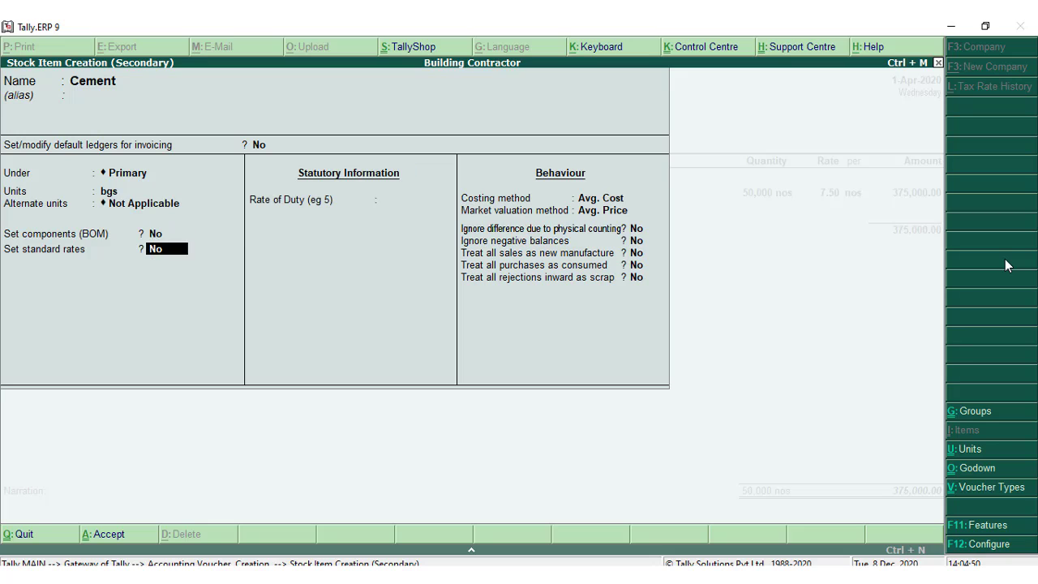
pyautogui.press('Return')
pyautogui.press('Return')
pyautogui.press('Return')
pyautogui.press('Return')
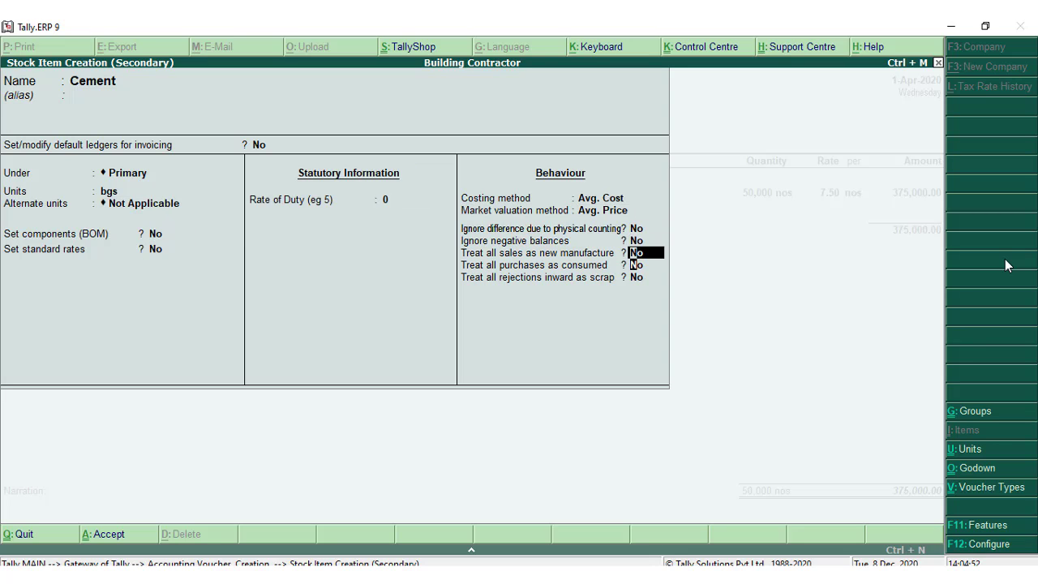
pyautogui.press('Return')
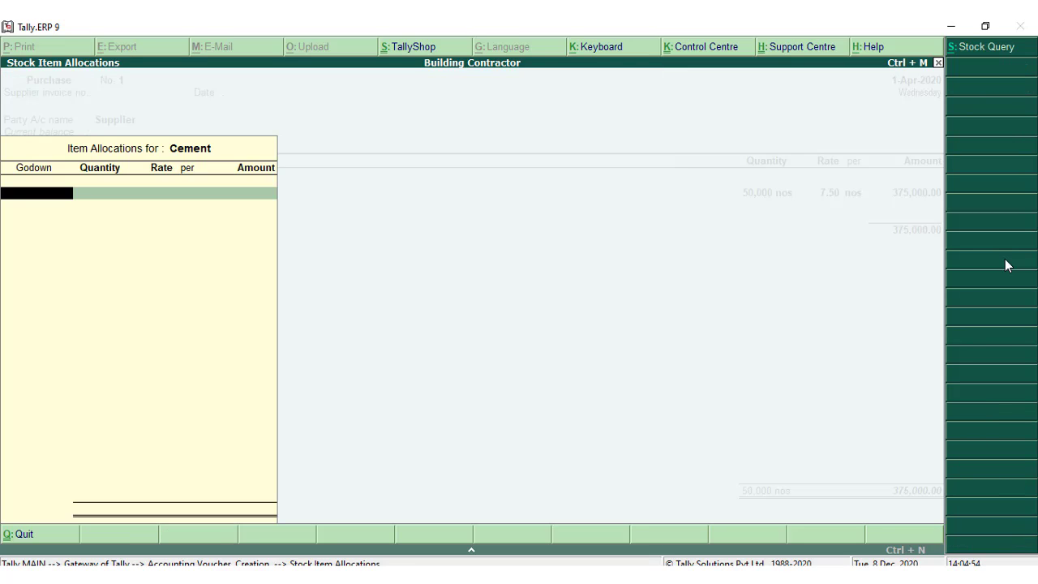
# Step: Allocate 50 bgs of Cement to the Main Location godown at a rate of 300 per bag
pyautogui.write('M')
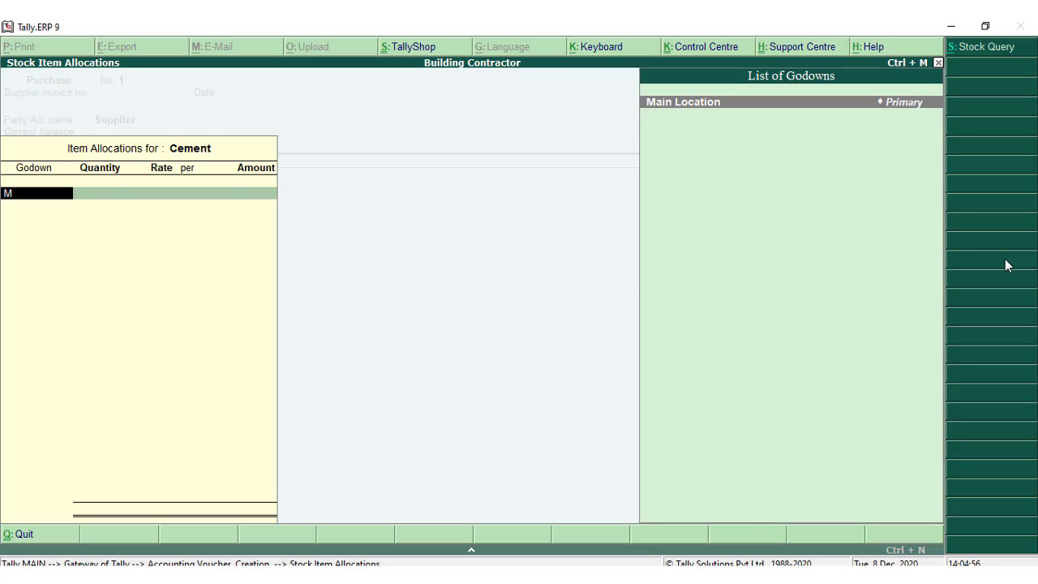
pyautogui.press('Return')
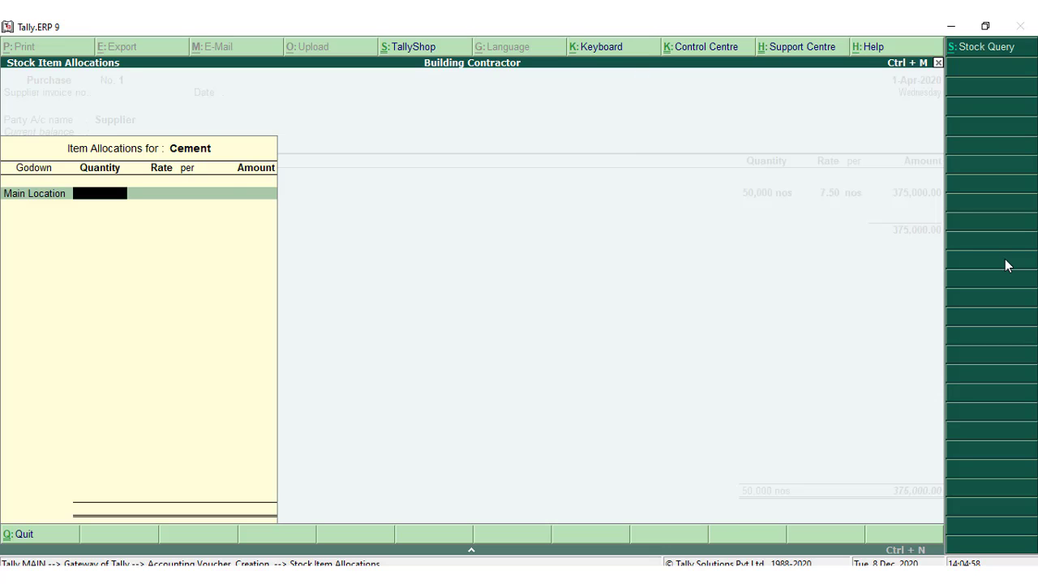
pyautogui.write('50')
pyautogui.press('Return')
pyautogui.write('300')
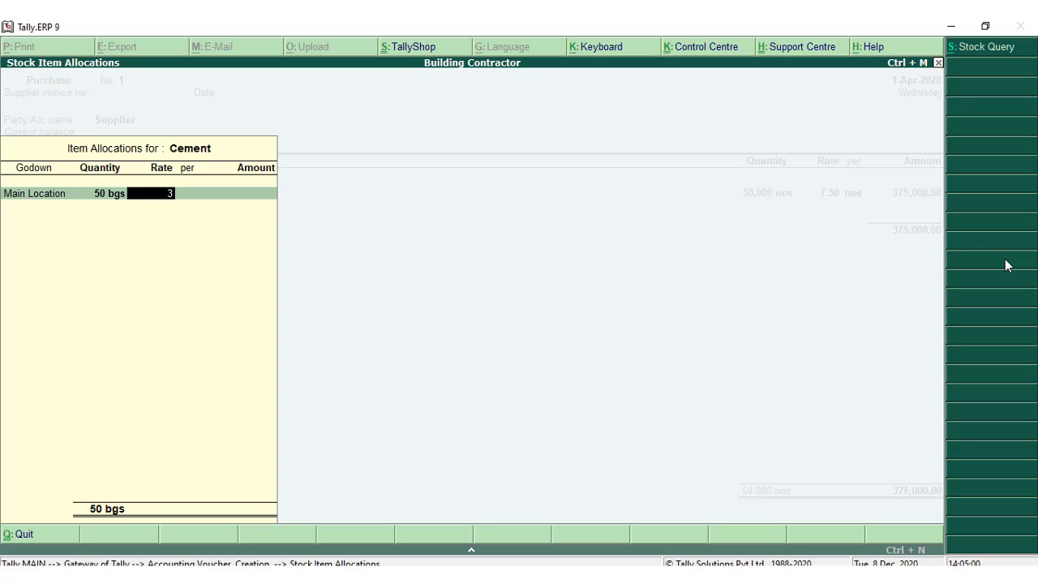
pyautogui.press('Return')
pyautogui.press('Return')
pyautogui.press('Return')
pyautogui.press('Return')
pyautogui.press('Return')
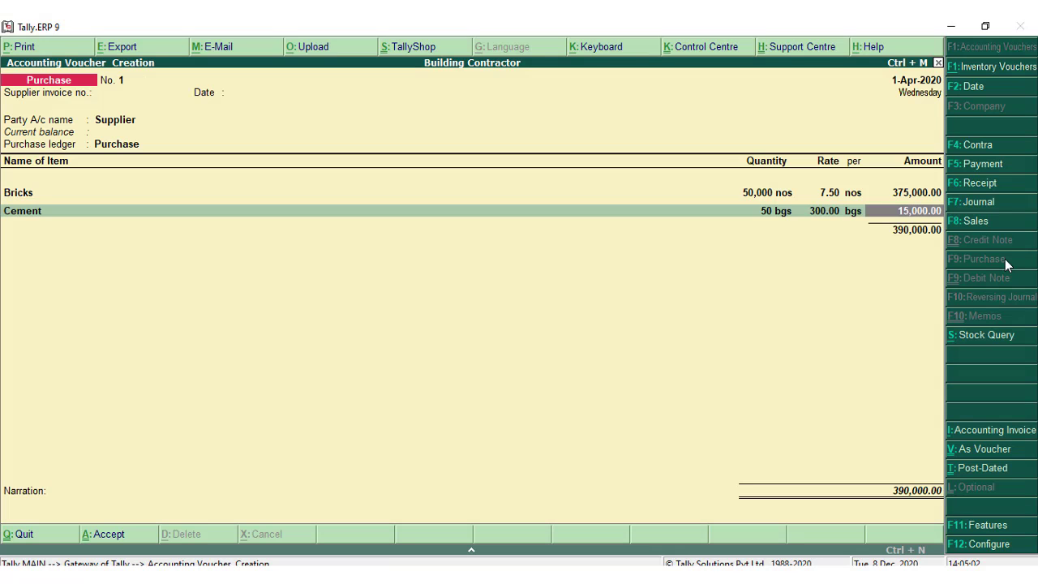
# Step: Create a stock item named Iron Rod under the Primary group from the purchase voucher's third item line
pyautogui.write('Ir')
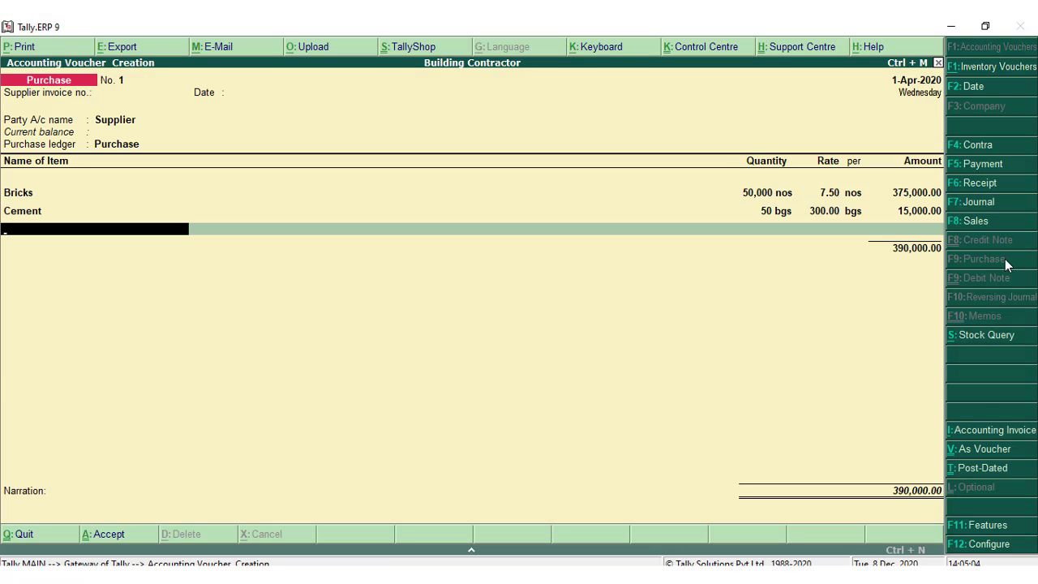
pyautogui.hotkey('alt', 'c')
pyautogui.press('BackSpace')
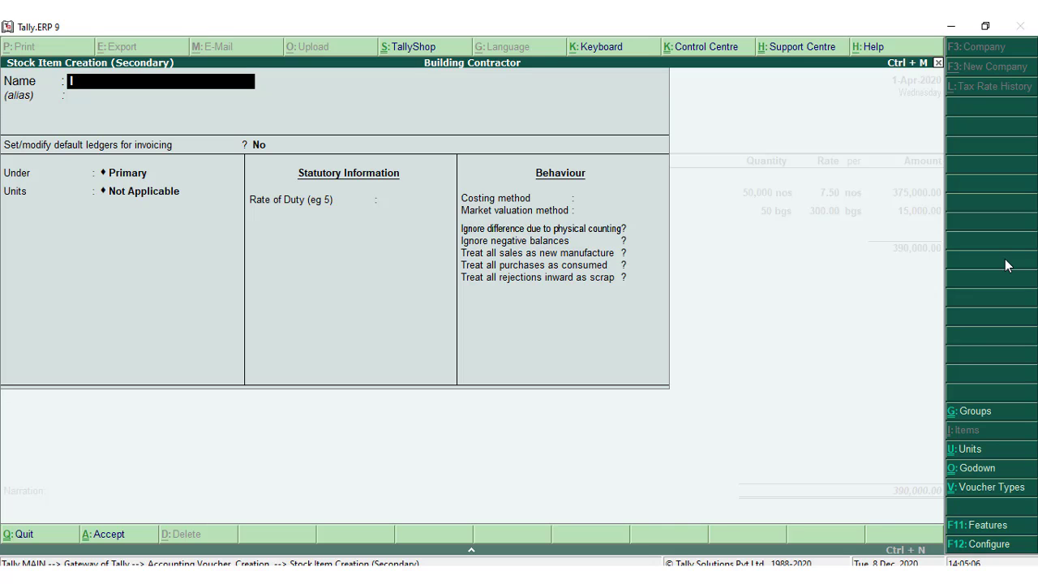
pyautogui.write('o')
pyautogui.press('BackSpace')
pyautogui.press('BackSpace')
pyautogui.write('Ion')
pyautogui.press('BackSpace')
pyautogui.press('BackSpace')
pyautogui.write('ron Rod')
pyautogui.press('Return')
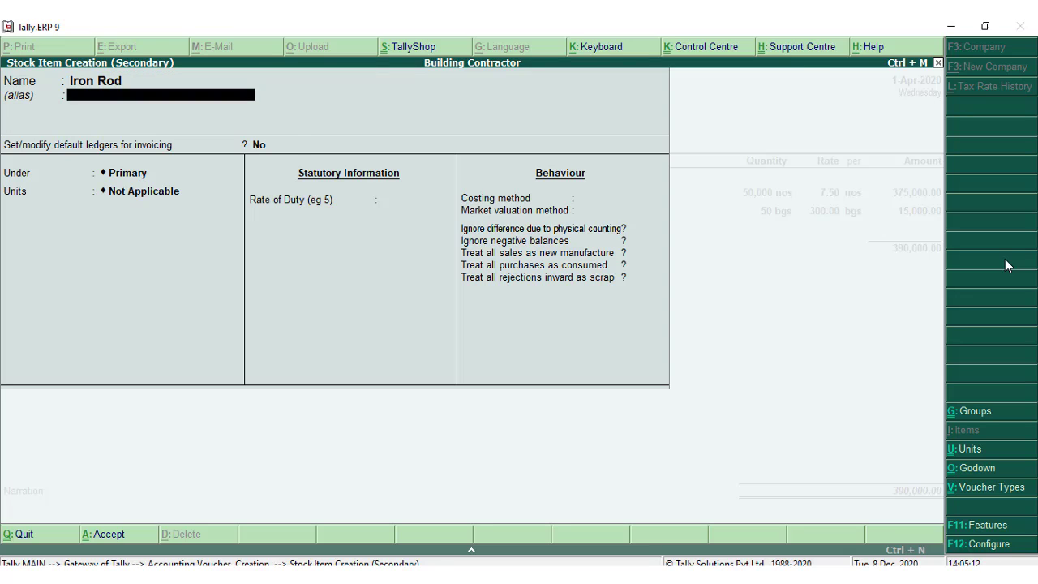
pyautogui.press('Return')
pyautogui.press('Return')
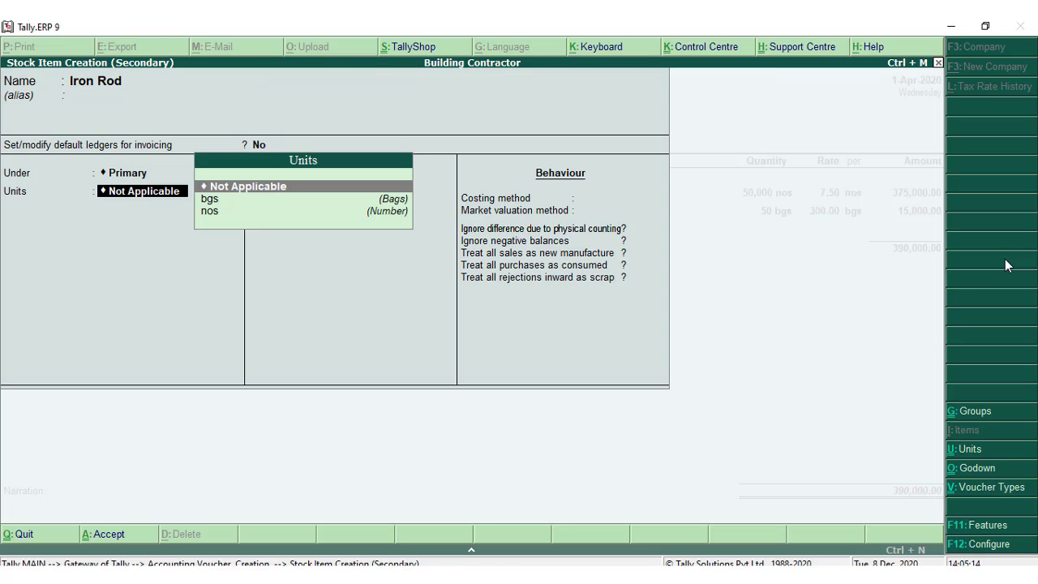
# Step: Create a simple unit with symbol kg, formal name Kilogram and 0 decimal places for the Iron Rod item
pyautogui.hotkey('alt', 'c')
pyautogui.write('kg')
pyautogui.press('Return')
pyautogui.write('Kil')
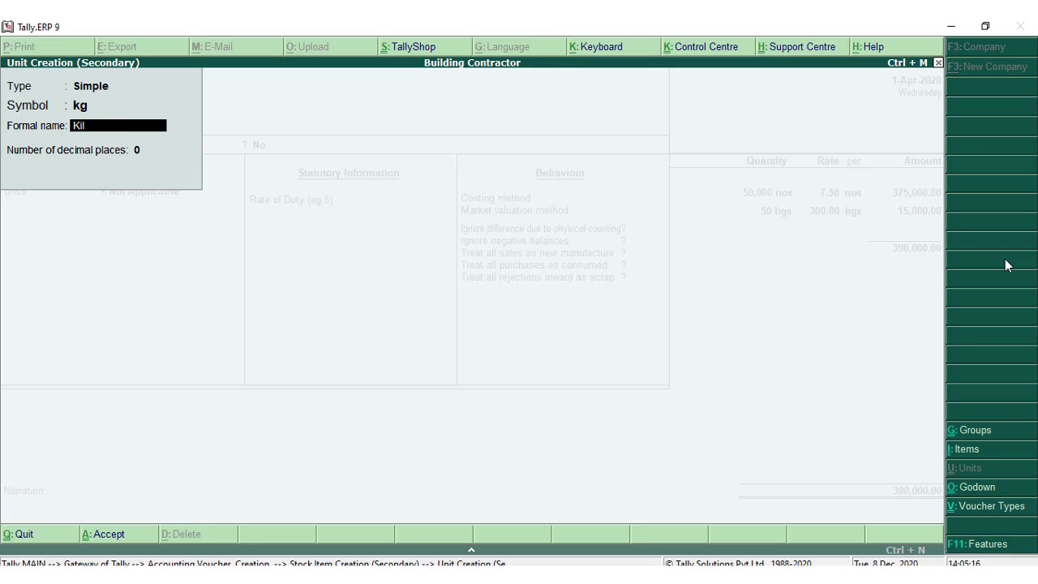
pyautogui.write('ogram')
pyautogui.press('Return')
pyautogui.press('Return')
# Step: Keep the remaining Iron Rod defaults, including Avg. Cost and Avg. Price valuation, and save the stock item
pyautogui.press('Return')
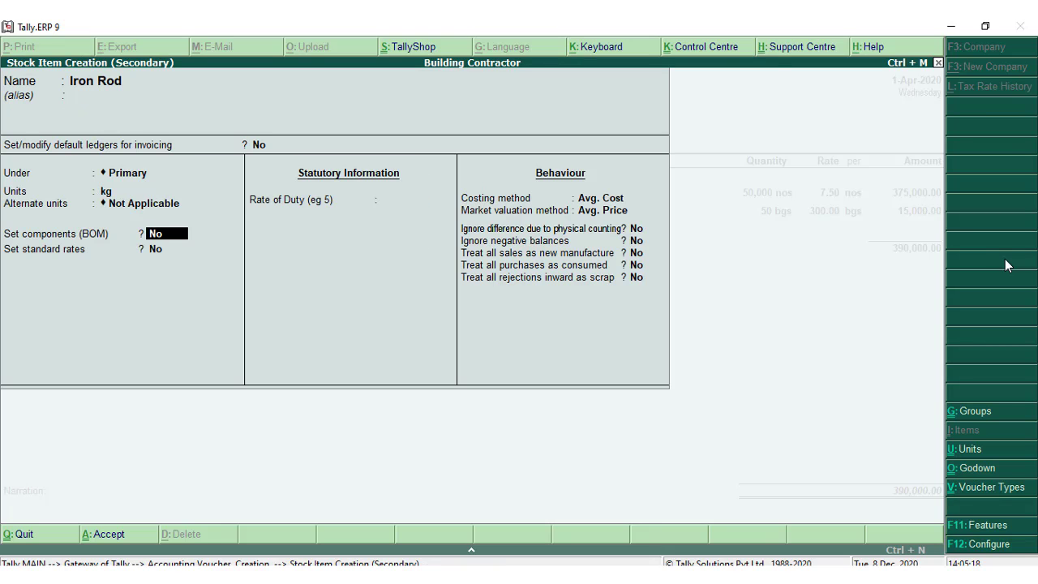
pyautogui.press('Return')
pyautogui.press('Return')
pyautogui.press('Return')
pyautogui.press('Return')
pyautogui.press('Return')
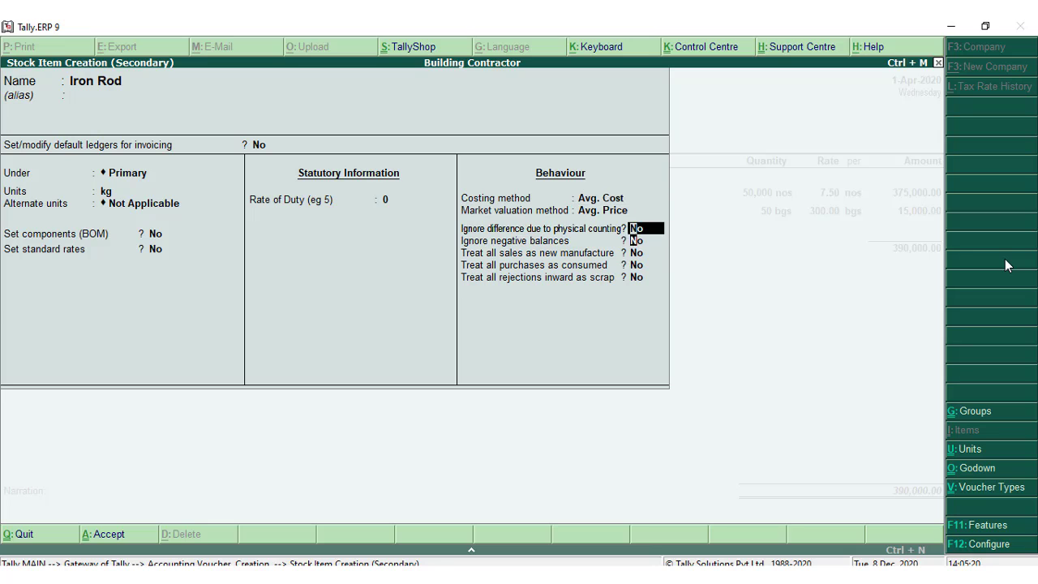
pyautogui.press('Return')
pyautogui.press('Return')
pyautogui.press('Return')
pyautogui.press('Return')
pyautogui.press('Return')
pyautogui.press('Return')
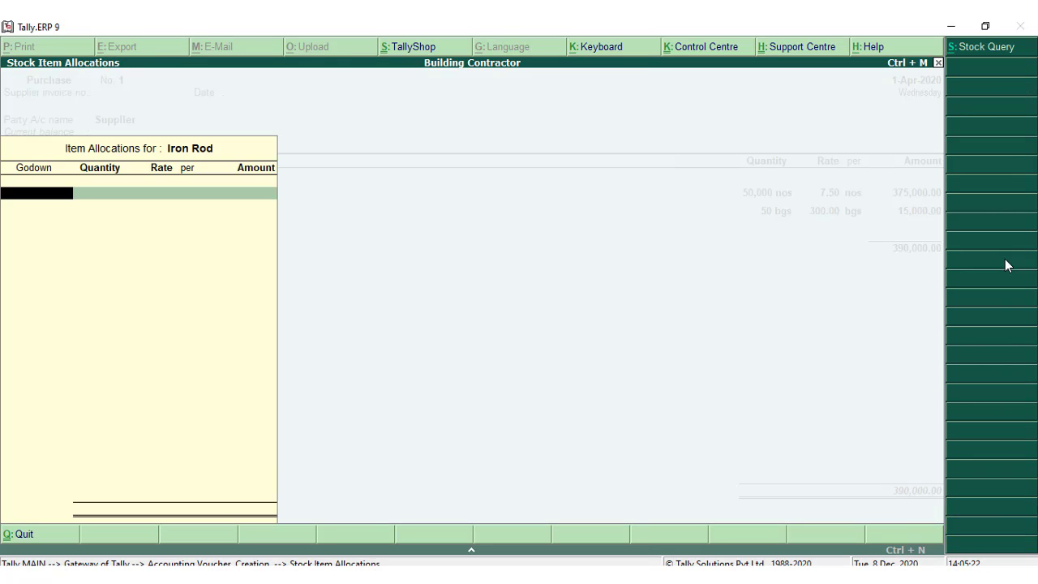
# Step: Allocate 750 kg of Iron Rod to the Main Location godown at a rate of 15 per kg
pyautogui.write('S')
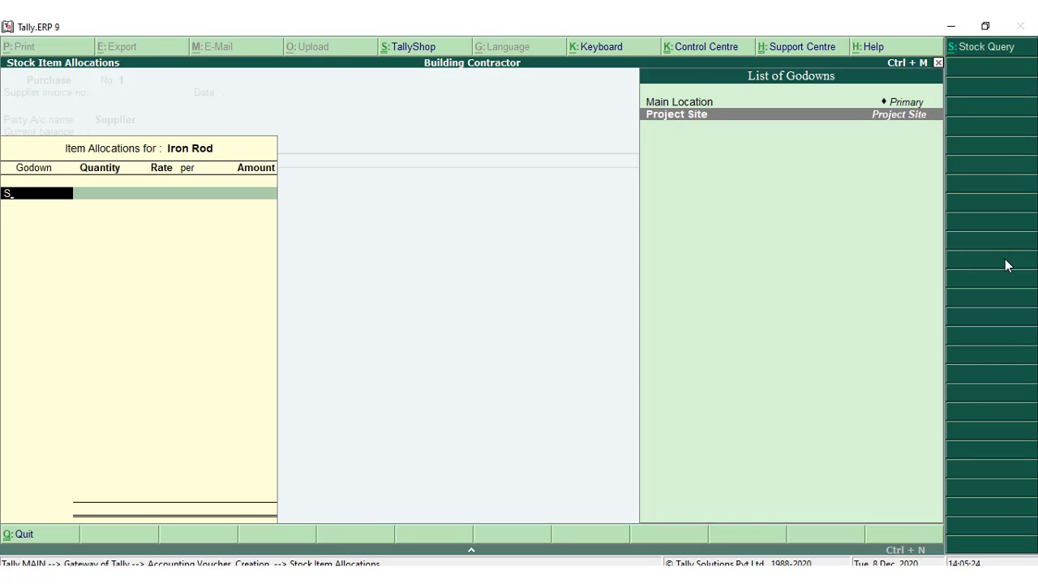
pyautogui.press('Up')
pyautogui.press('Return')
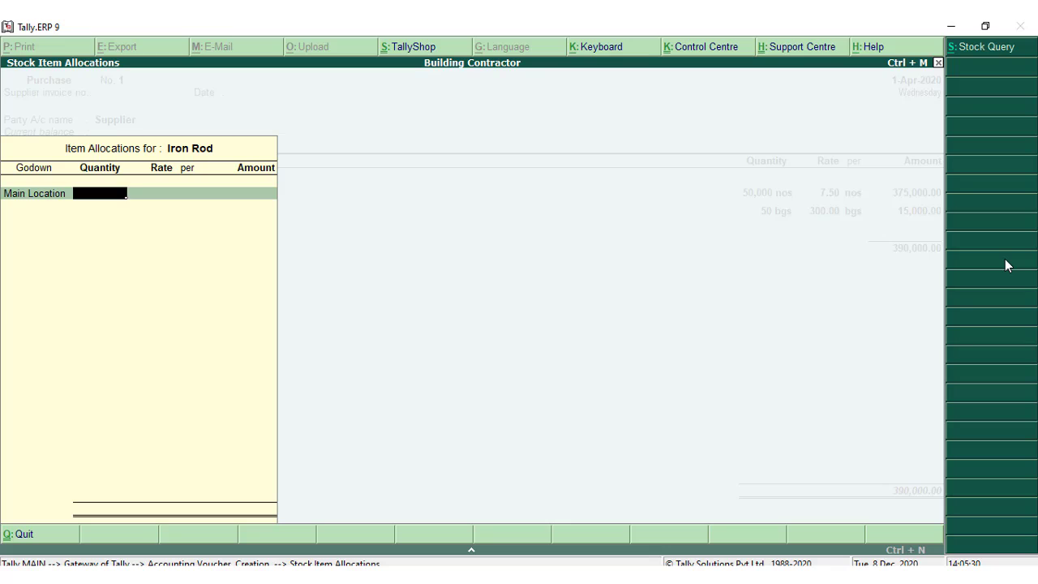
pyautogui.write('750')
pyautogui.press('Return')
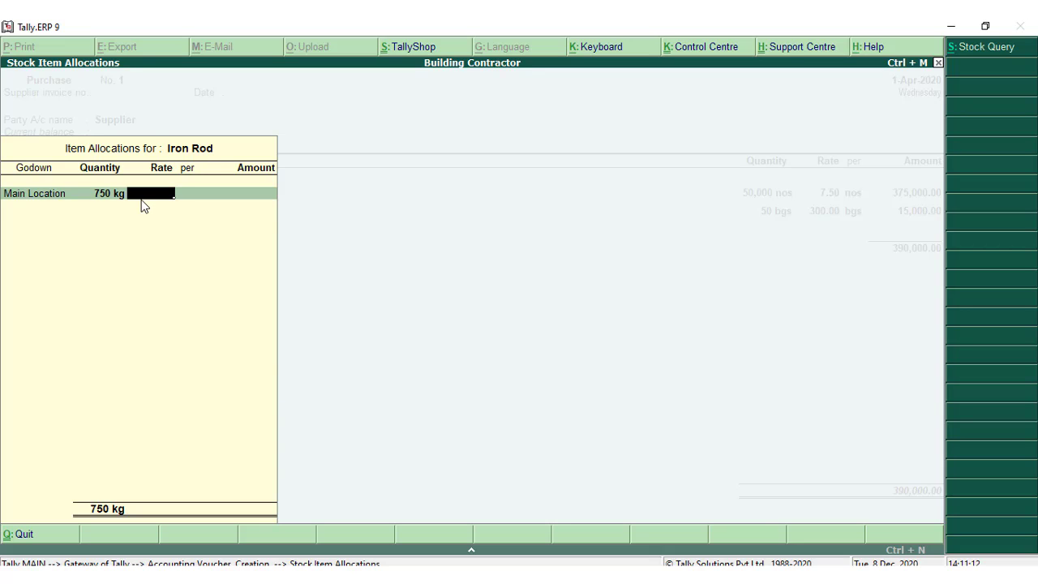
pyautogui.write('15')
pyautogui.press('Return')
pyautogui.press('Return')
pyautogui.press('Return')
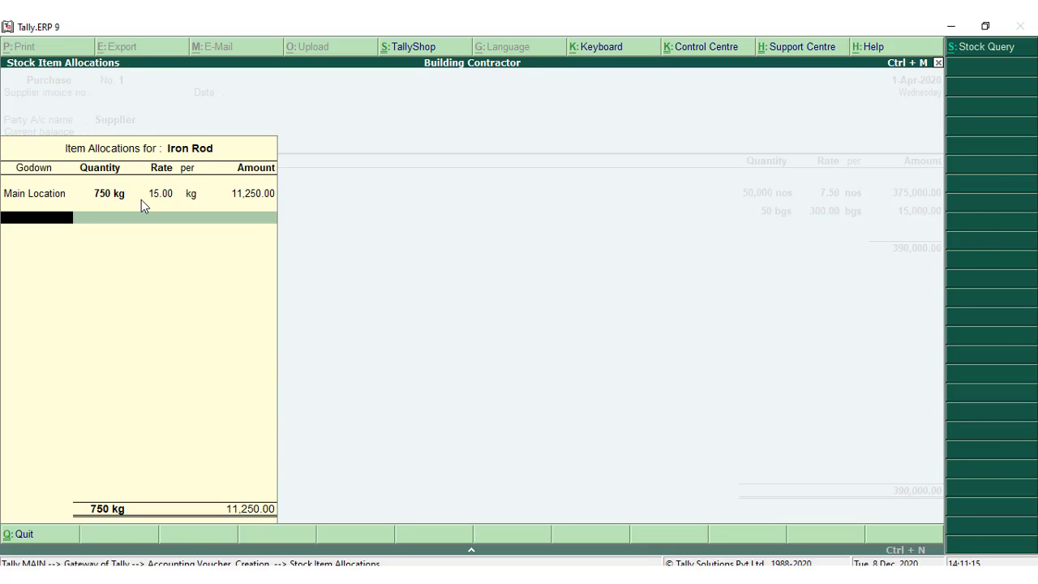
pyautogui.press('Return')
pyautogui.press('Return')
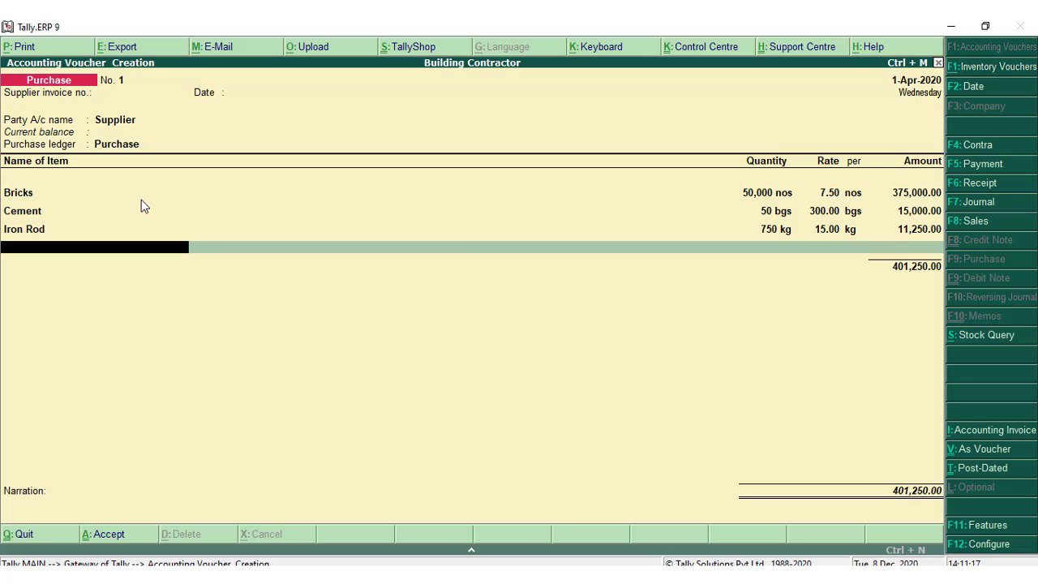
# Step: Create a stock item named River Sand under the Primary group from the purchase voucher's fourth item line
pyautogui.hotkey('alt', 'c')
pyautogui.write('River')
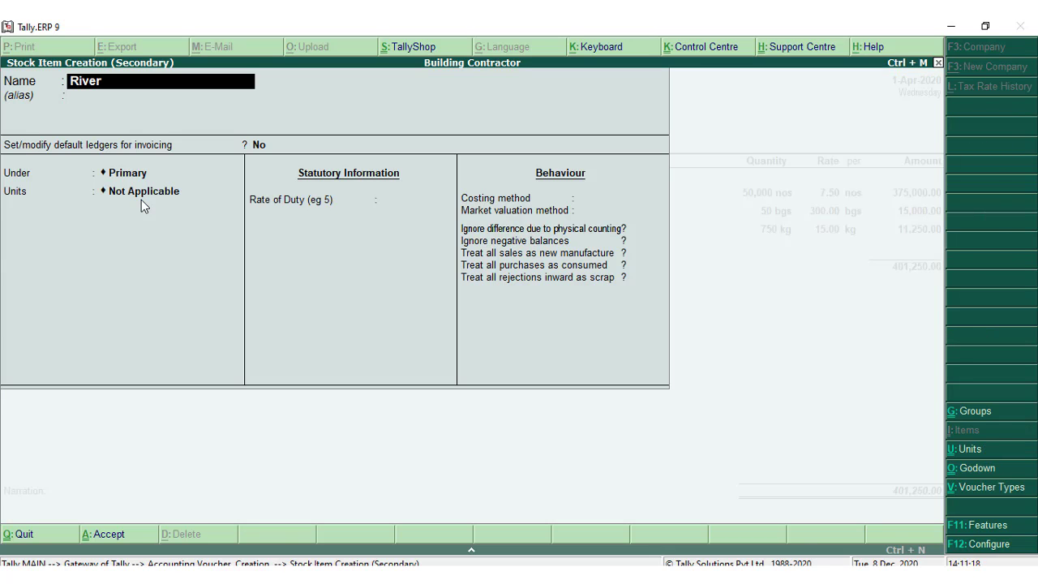
pyautogui.write(' Sand')
pyautogui.press('Return')
pyautogui.press('Return')
pyautogui.press('Return')
pyautogui.press('Return')
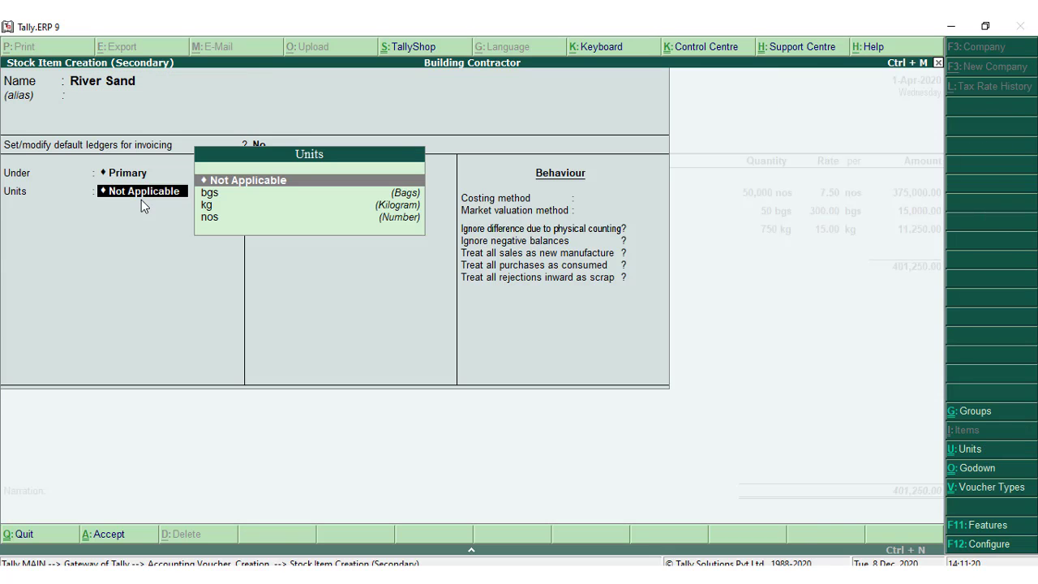
# Step: Create a simple unit with symbol ut, formal name Unit and 0 decimal places for the River Sand item
pyautogui.hotkey('alt', 'c')
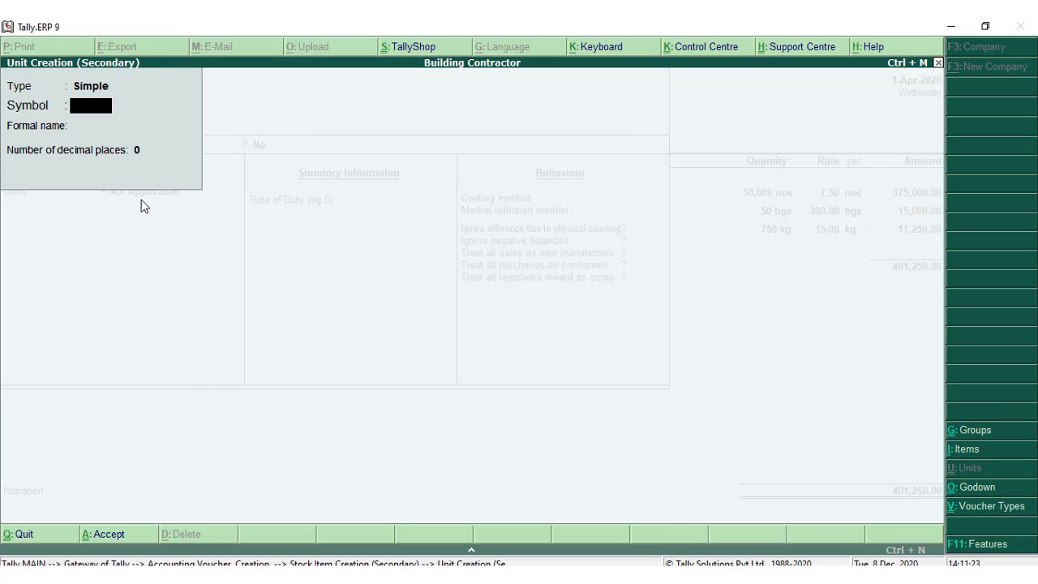
pyautogui.write('ut')
pyautogui.press('Return')
pyautogui.write('Uni')
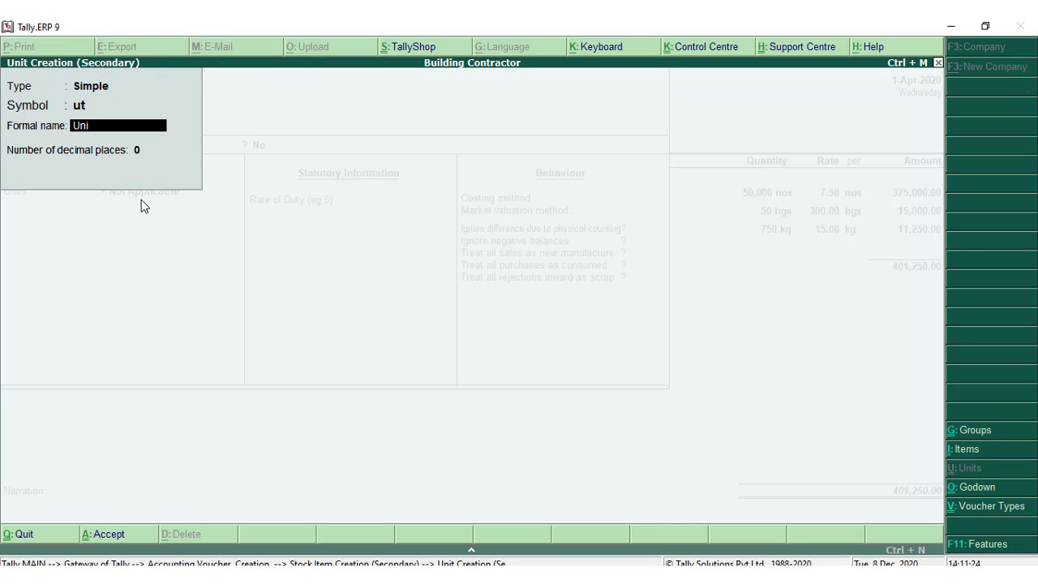
pyautogui.write('t')
pyautogui.press('Return')
pyautogui.press('Return')
pyautogui.press('Return')
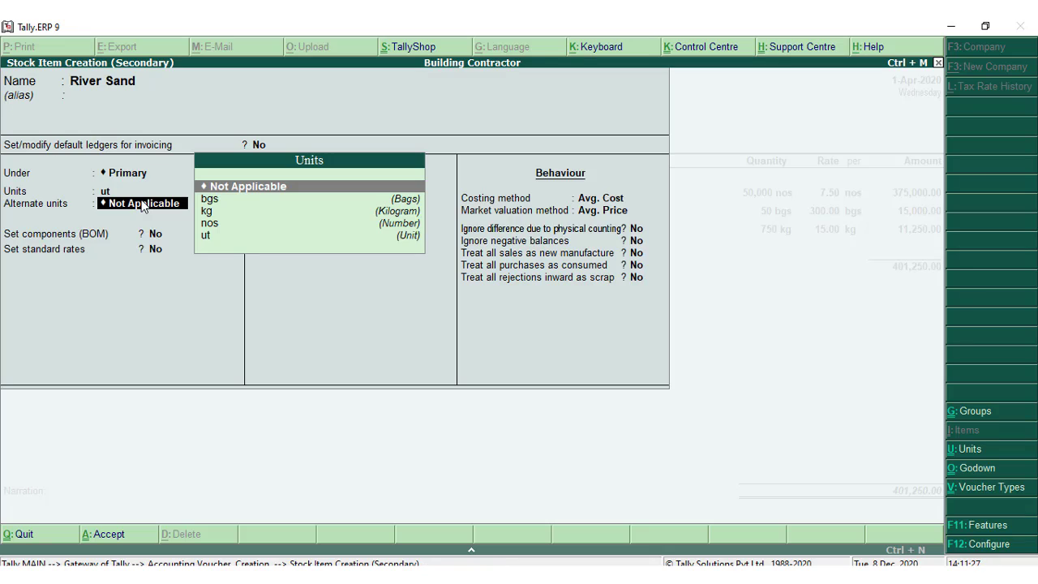
# Step: Keep the remaining River Sand defaults, including no alternate unit and a duty rate of 0, and save the stock item
pyautogui.press('Return')
pyautogui.press('Return')
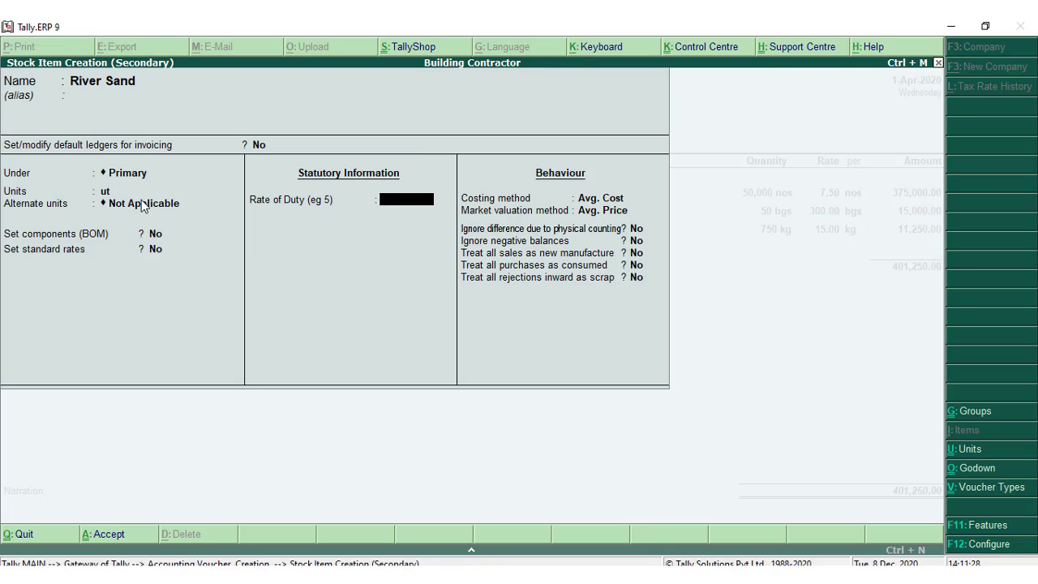
pyautogui.press('Return')
pyautogui.press('Return')
pyautogui.press('Return')
pyautogui.press('Return')
pyautogui.press('Return')
pyautogui.press('Return')
pyautogui.press('Return')
pyautogui.press('Return')
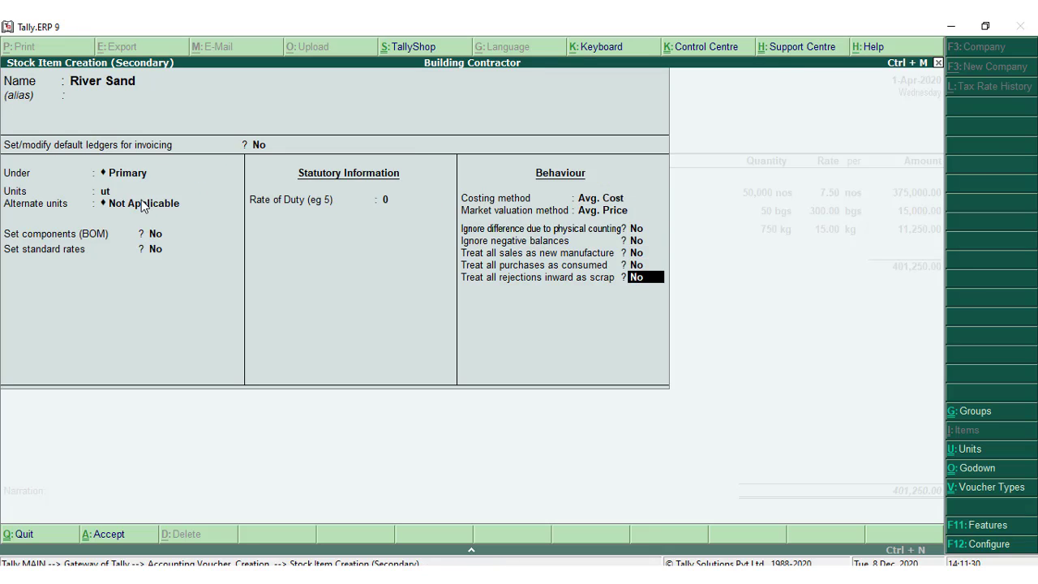
pyautogui.press('Return')
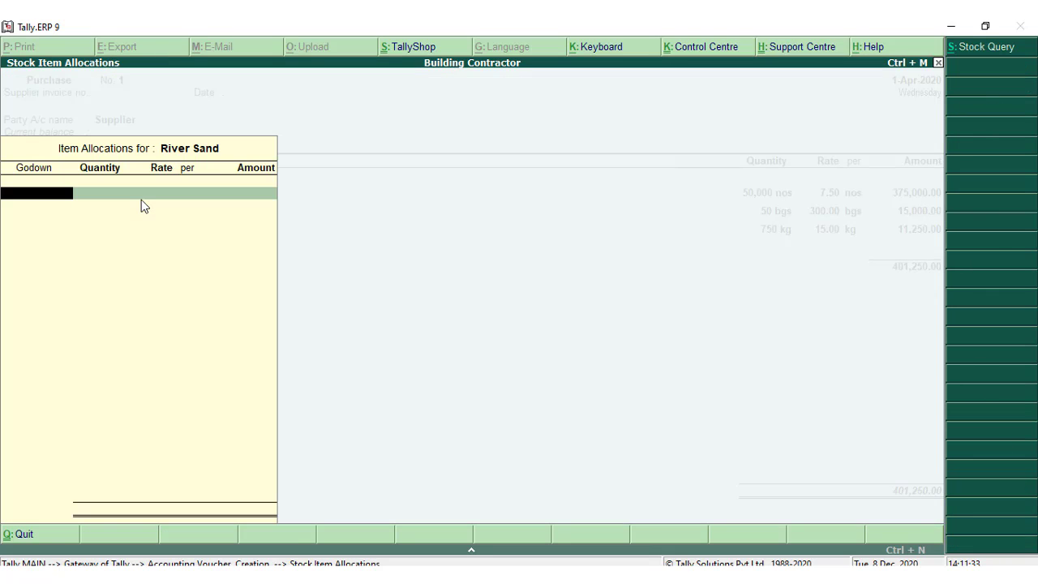
# Step: Allocate 15 ut of River Sand to the Main Location godown at a rate of 2,500 per ut
pyautogui.write('M')
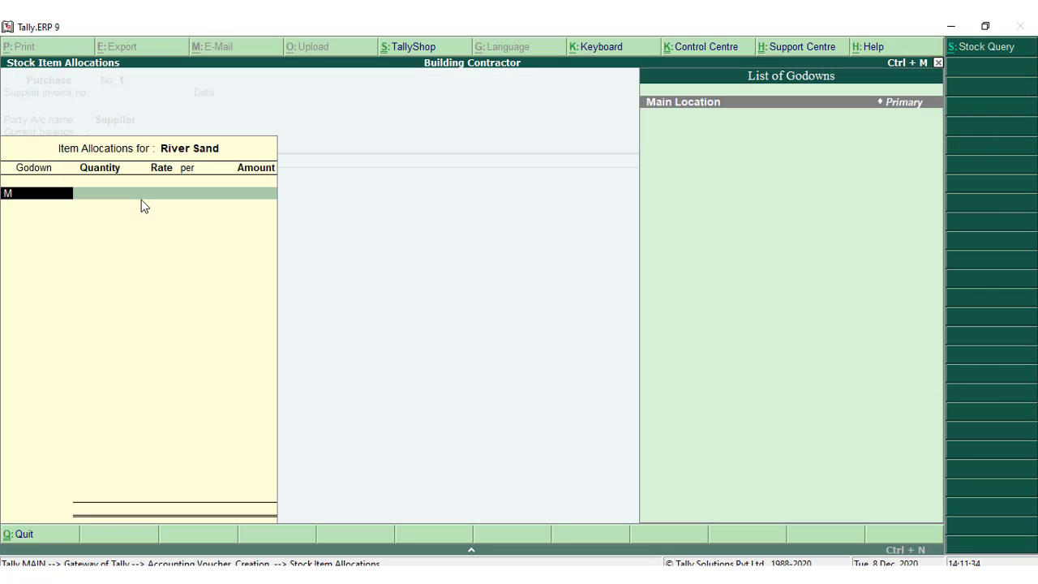
pyautogui.press('Return')
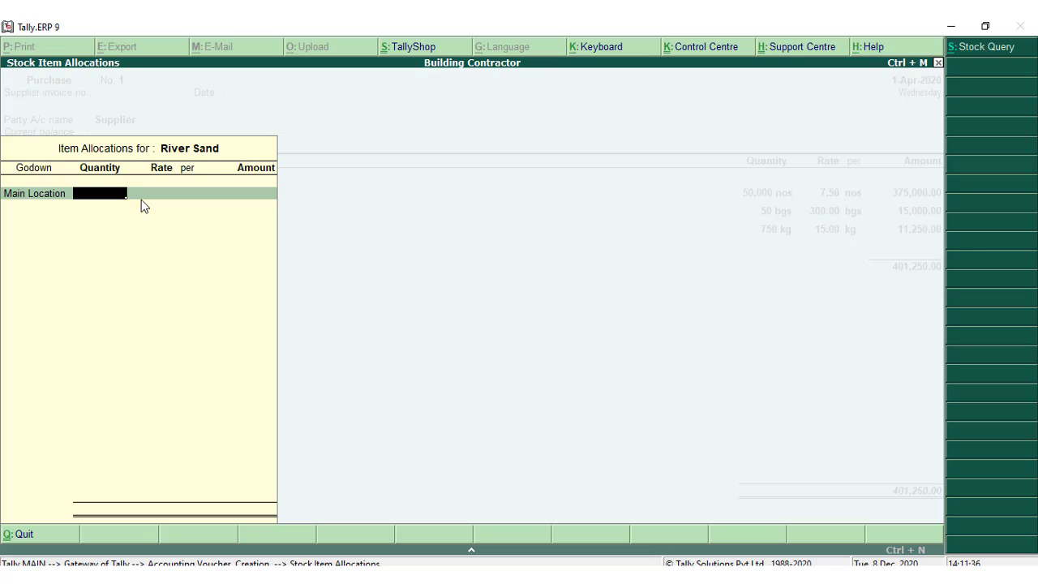
pyautogui.write('15')
pyautogui.press('Return')
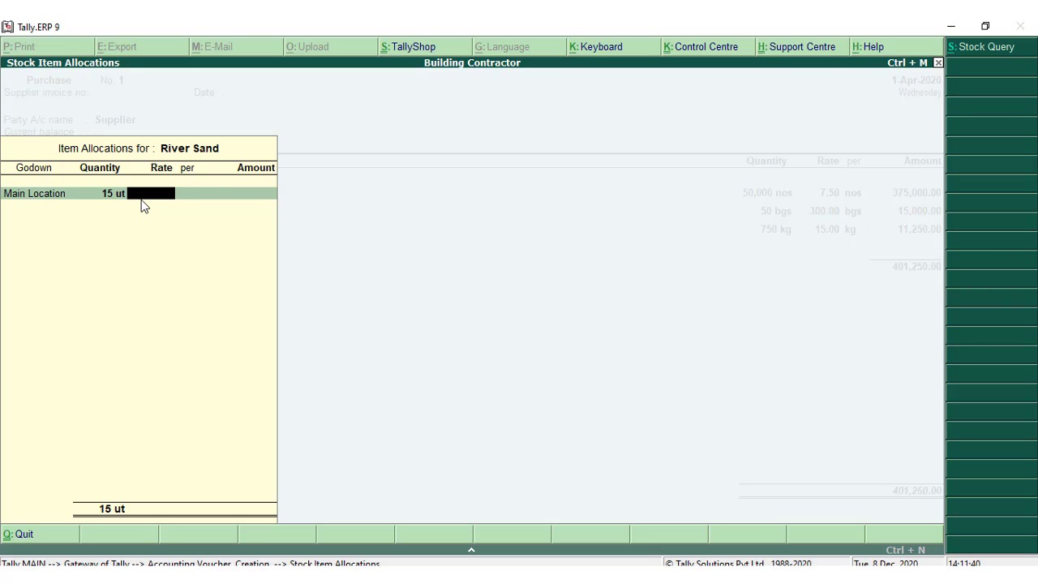
pyautogui.write('2500')
pyautogui.press('Return')
pyautogui.press('Return')
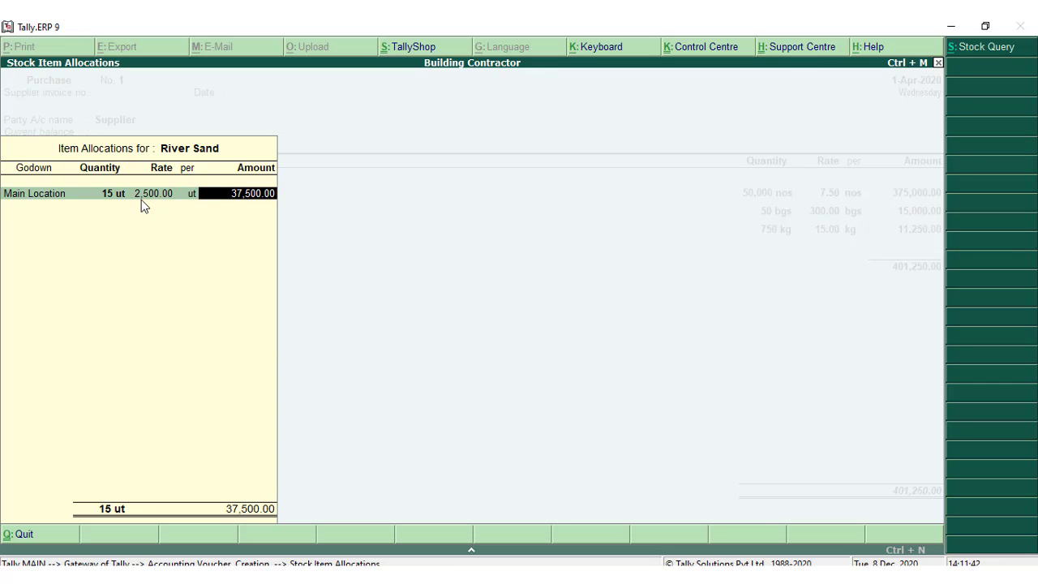
pyautogui.press('Return')
pyautogui.press('Return')
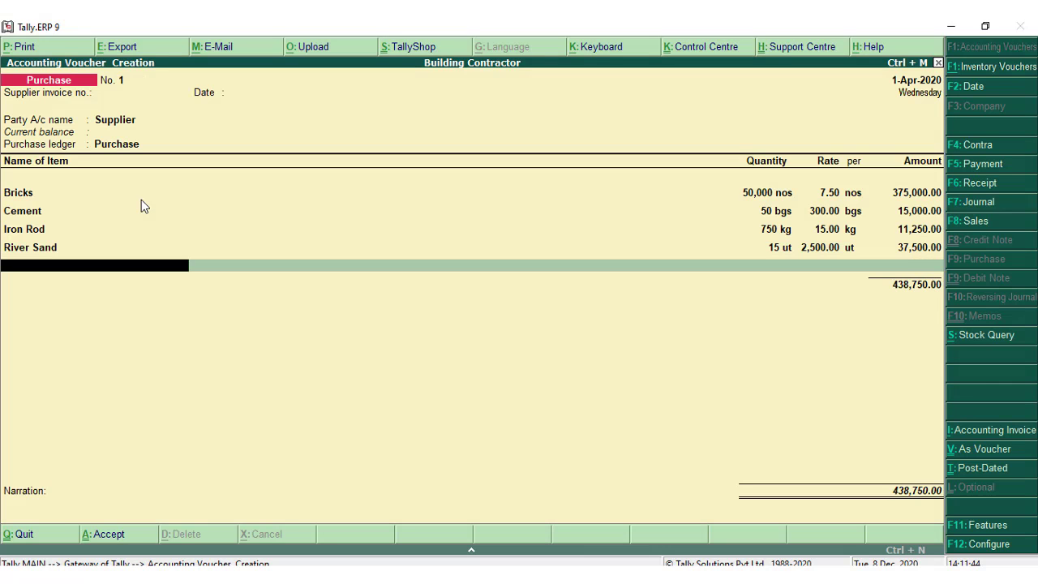
# Step: End the item list, save the purchase voucher without a narration, and quit accounting voucher entry
pyautogui.press('Return')
pyautogui.press('Return')
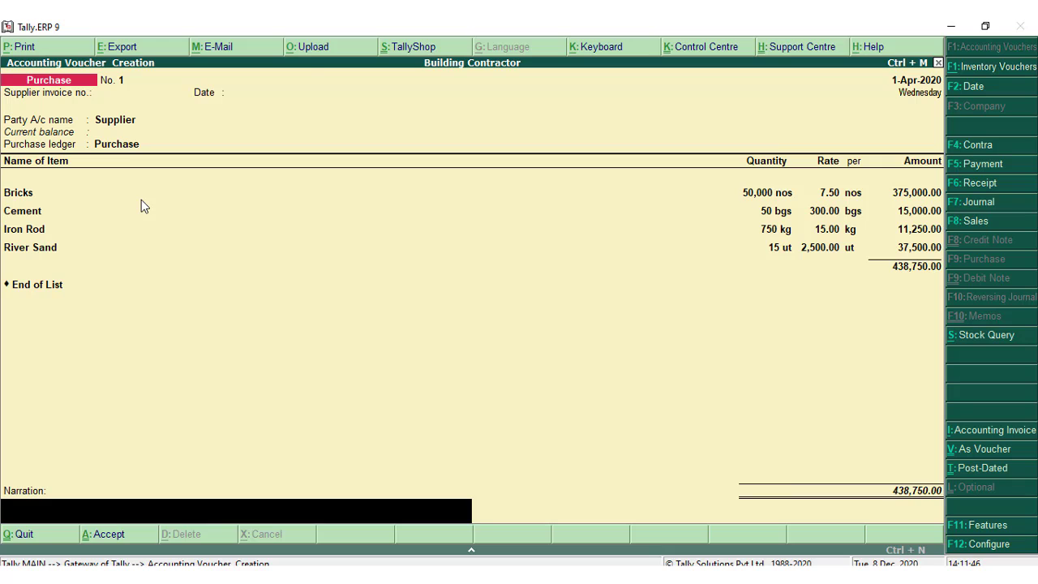
pyautogui.press('Return')
pyautogui.press('Return')
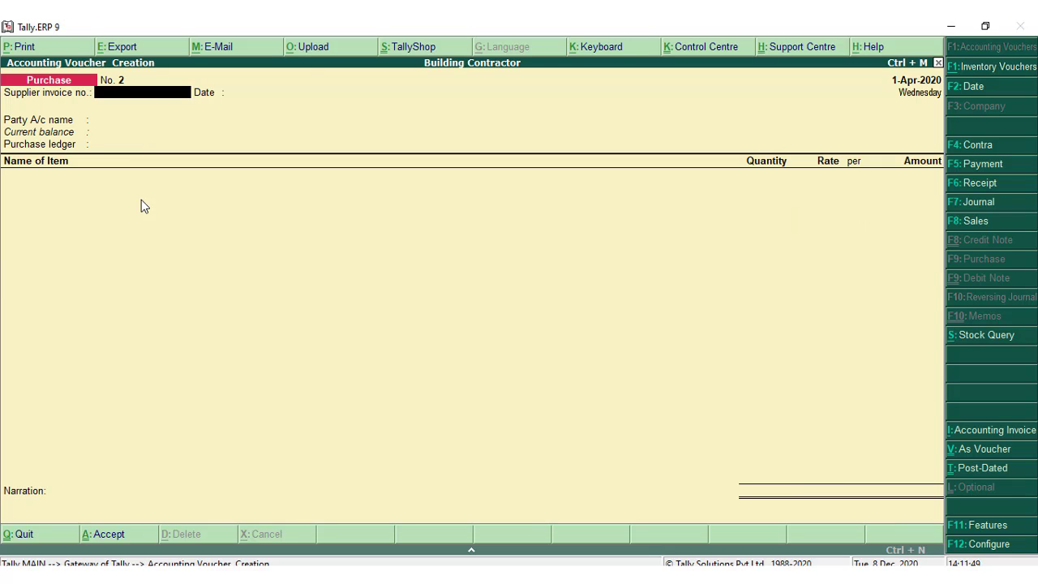
pyautogui.press('Escape')
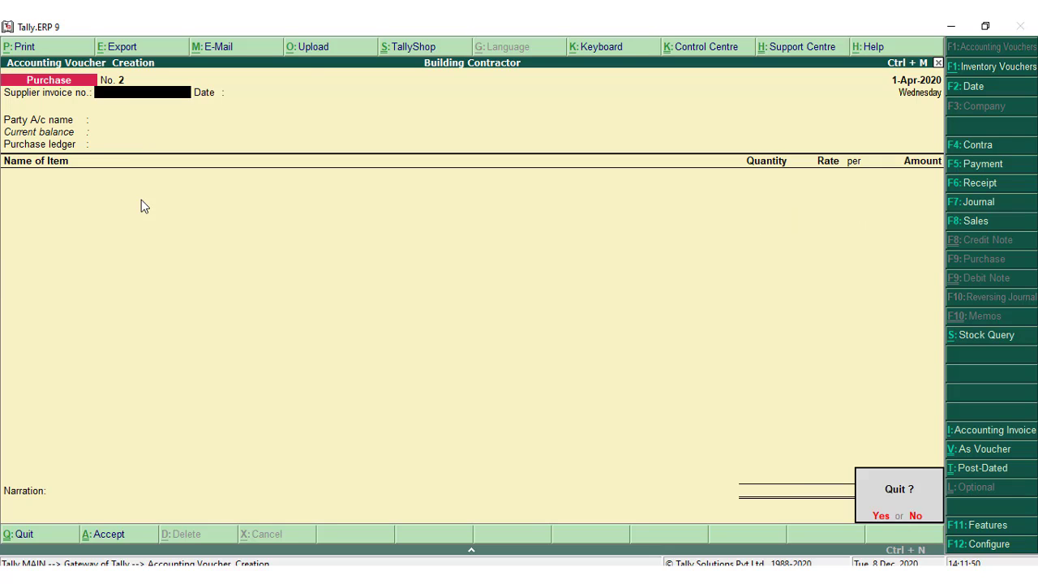
pyautogui.press('Return')
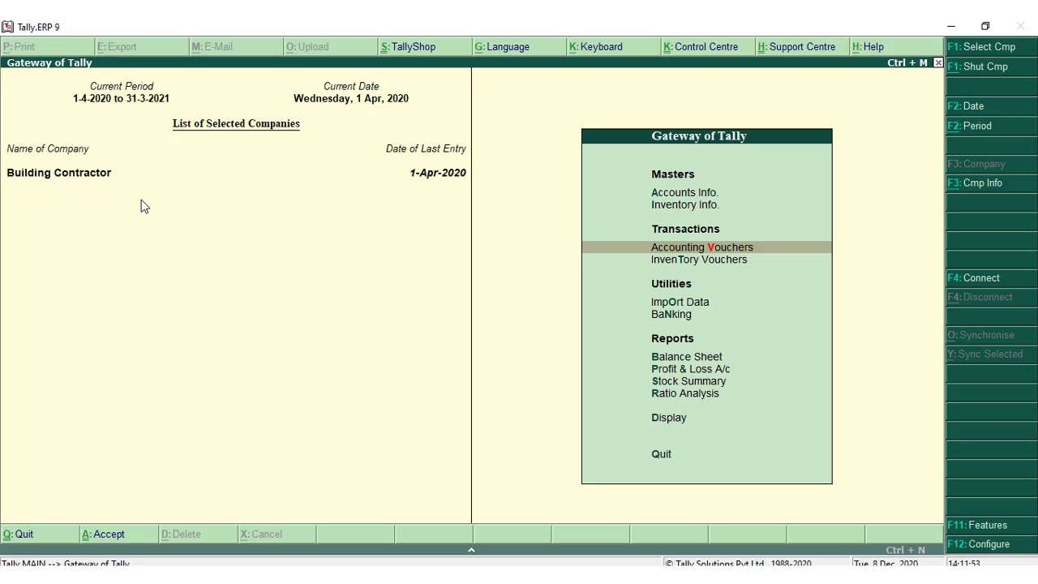
# Step: Start a Stock Journal inventory voucher using the Transfer voucher class
pyautogui.press('Down')
pyautogui.press('Return')
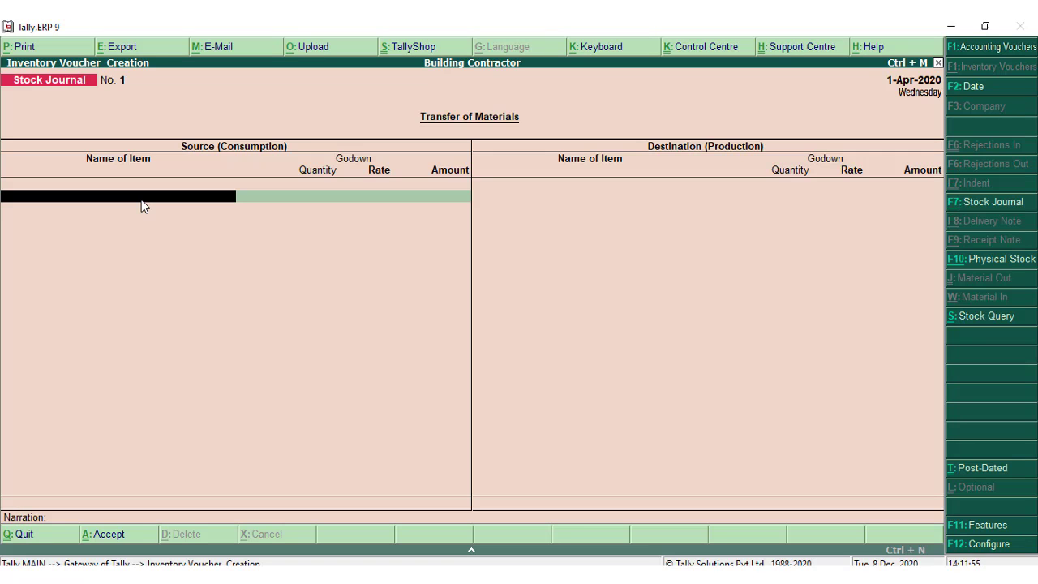
pyautogui.click(993, 210)
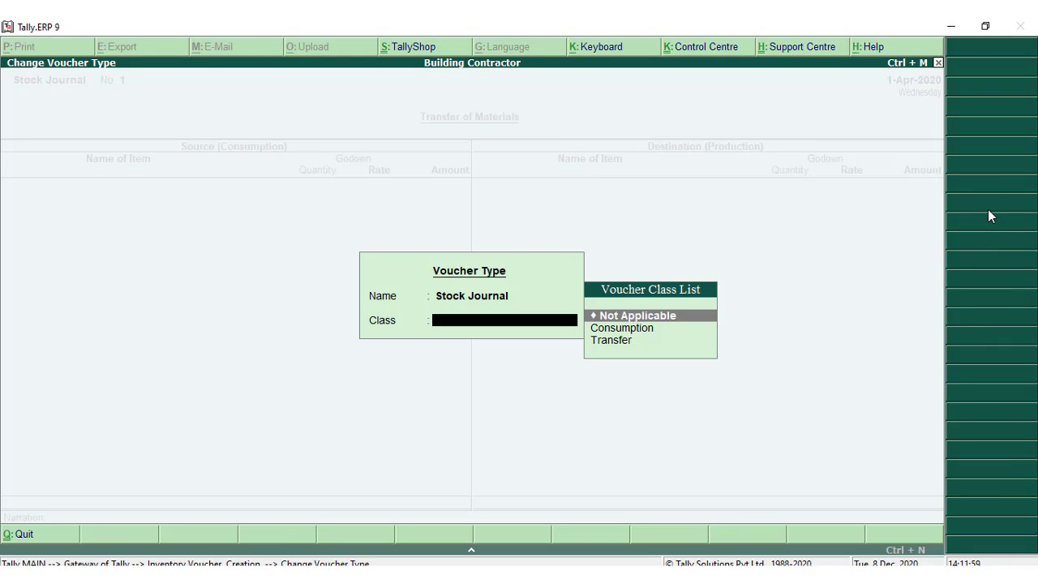
pyautogui.press('Down')
pyautogui.press('Down')
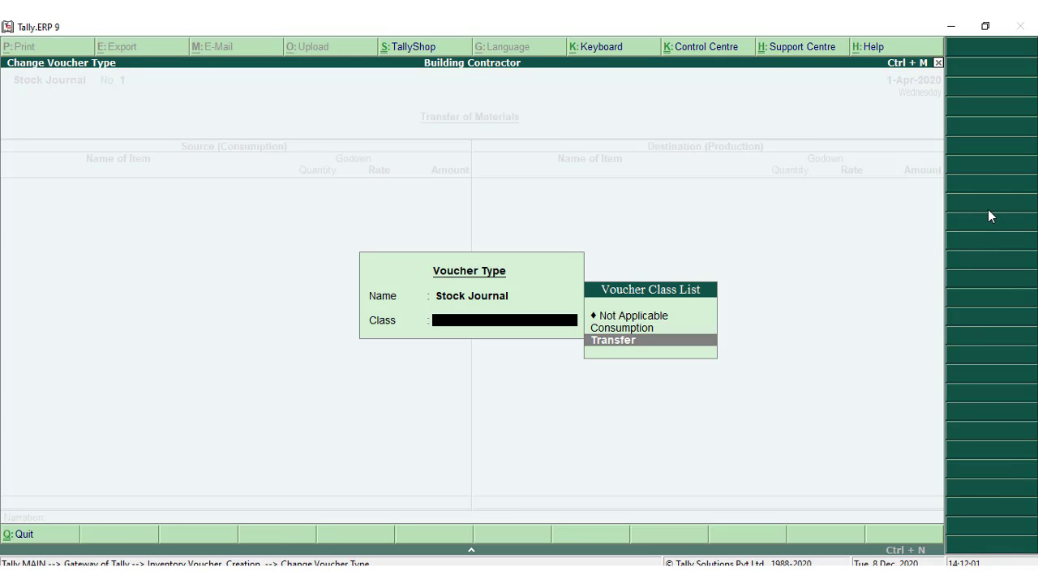
pyautogui.press('Up')
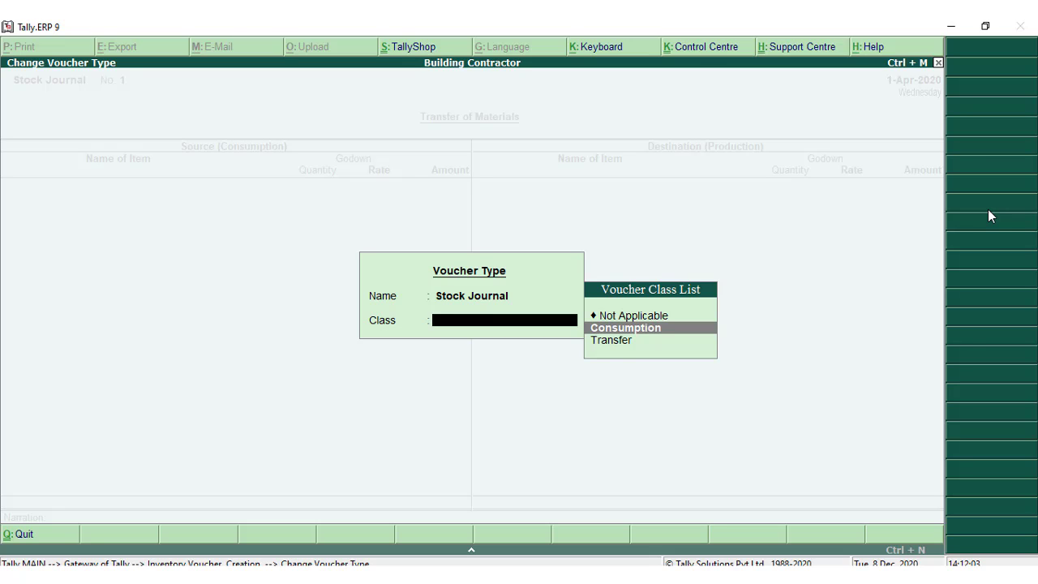
pyautogui.press('Up')
pyautogui.press('Down')
pyautogui.press('Down')
pyautogui.press('Return')
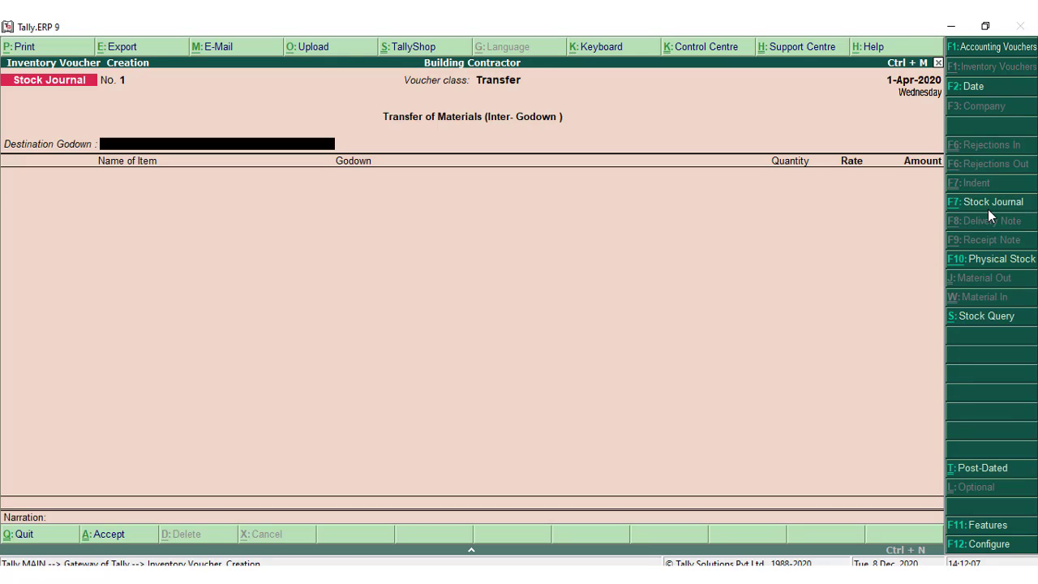
# Step: Set the destination godown to Main Location and enter 45,000 nos of Bricks from the Project Site godown
pyautogui.write('S')
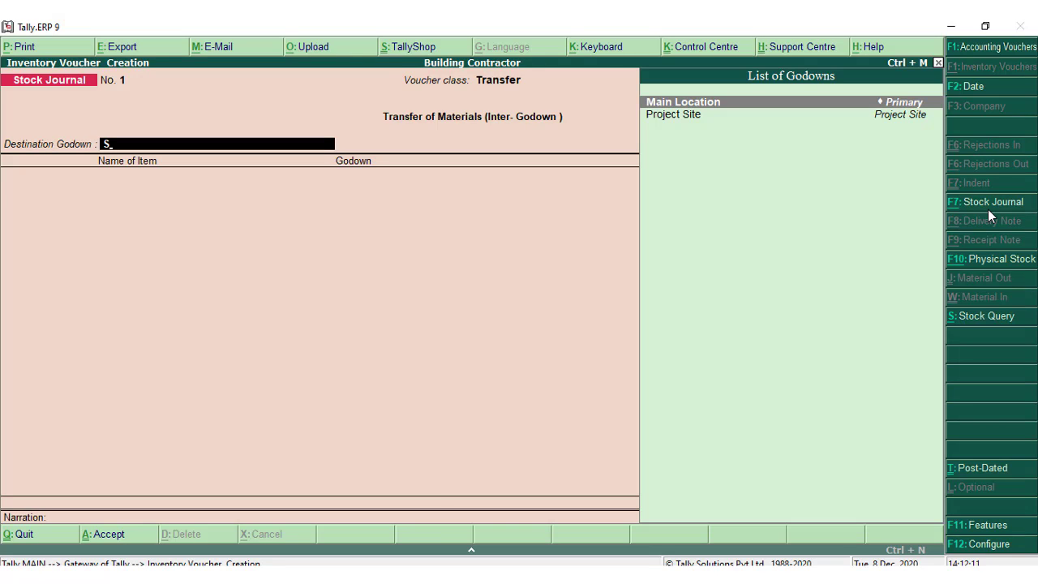
pyautogui.press('Return')
pyautogui.write('S')
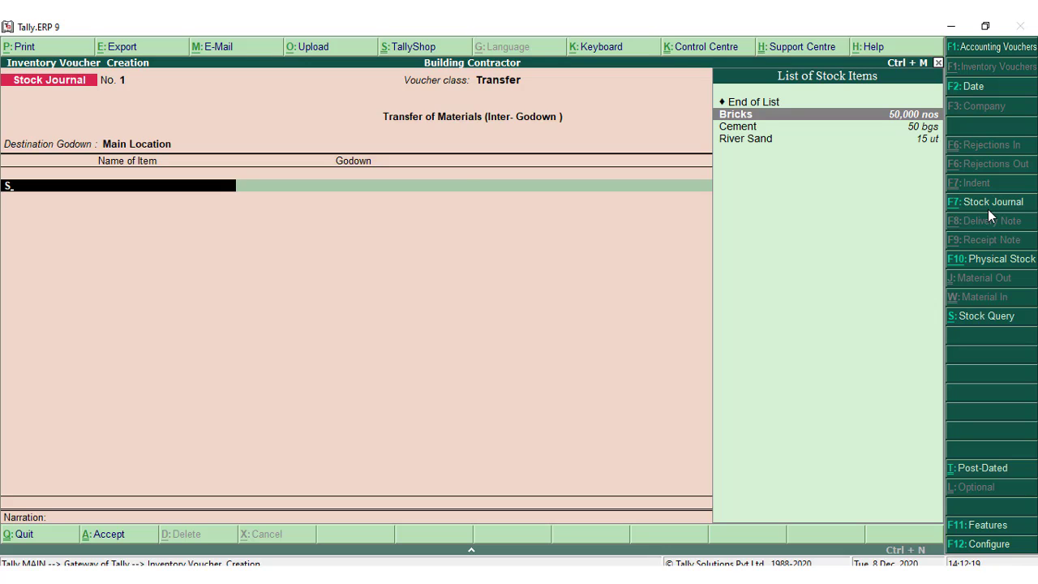
pyautogui.press('Return')
pyautogui.write('S')
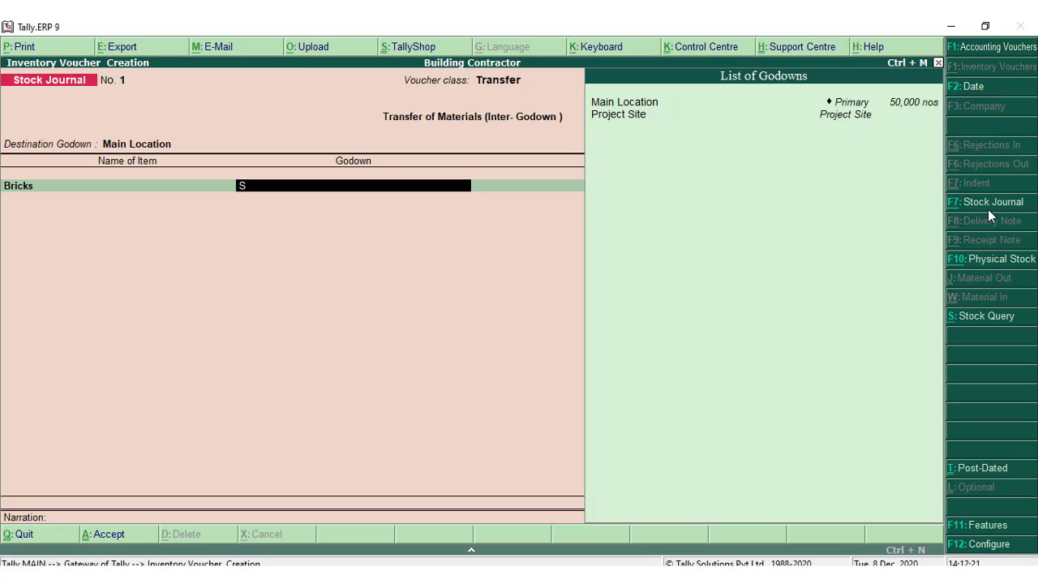
pyautogui.press('Return')
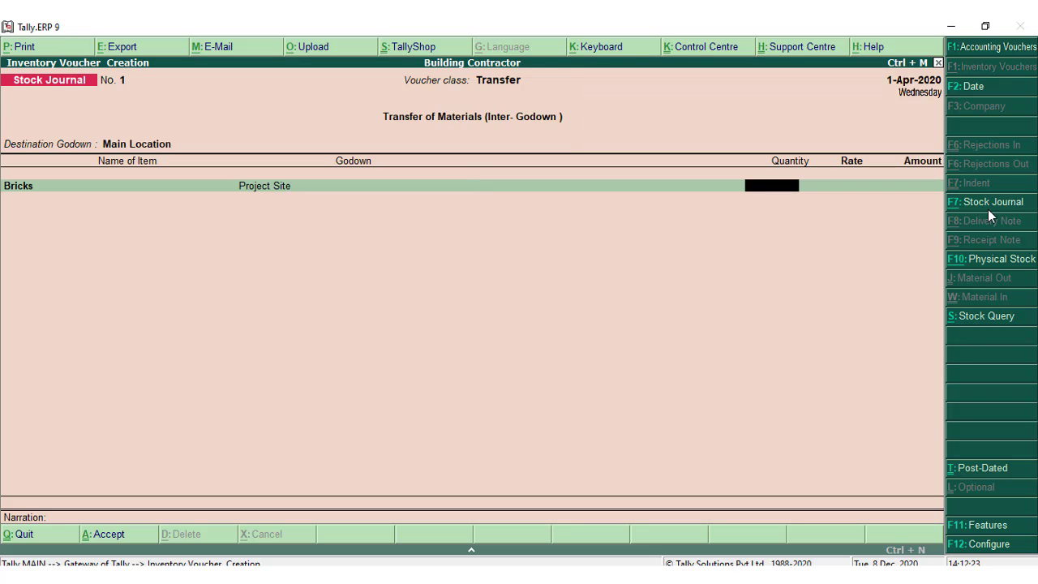
pyautogui.write('45000')
pyautogui.press('Return')
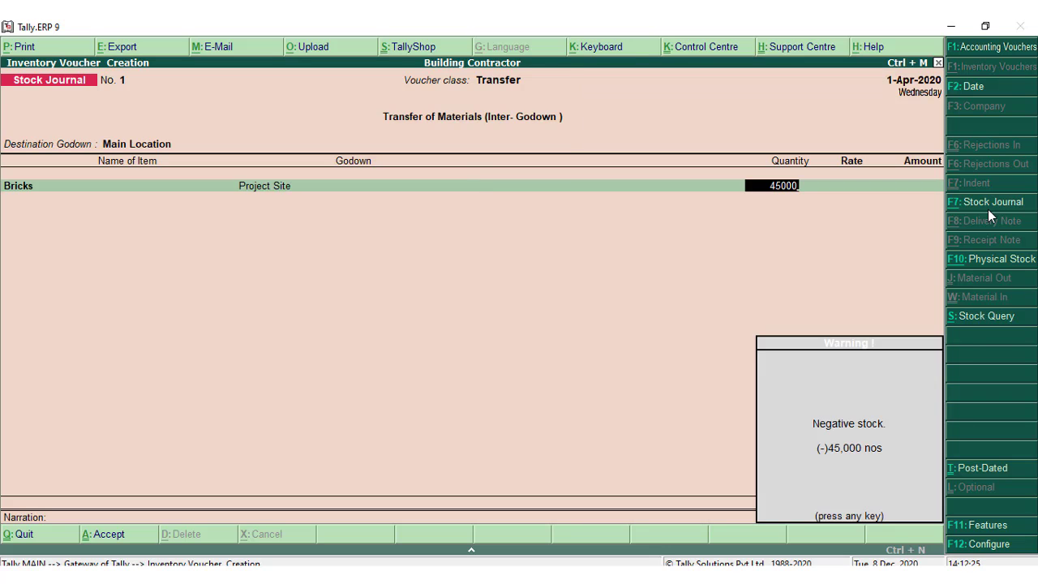
# Step: Go back and change the stock journal's destination godown to Project Site
pyautogui.press('BackSpace')
pyautogui.press('BackSpace')
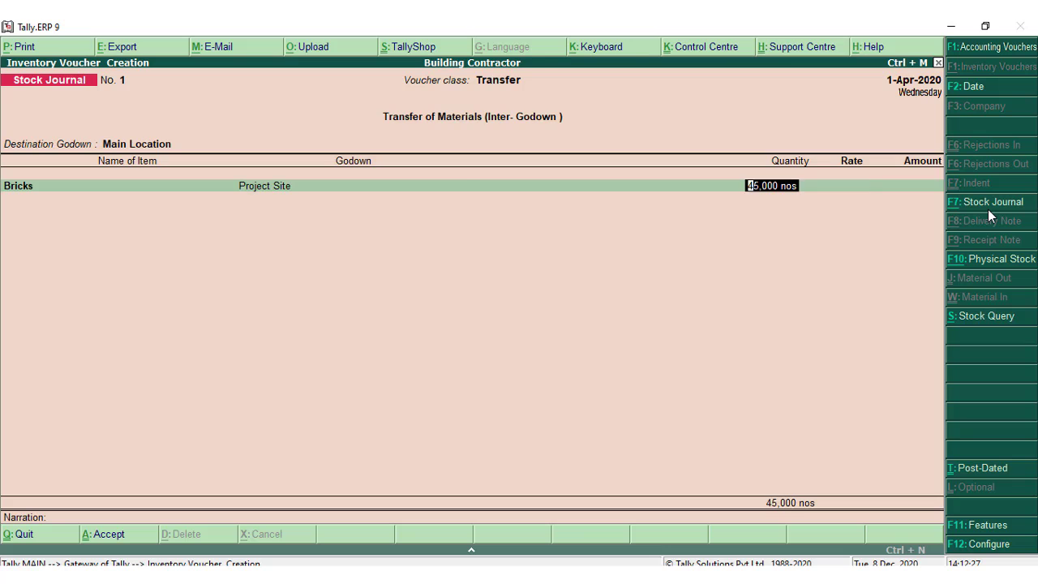
pyautogui.press('BackSpace')
pyautogui.press('BackSpace')
pyautogui.press('BackSpace')
pyautogui.press('Down')
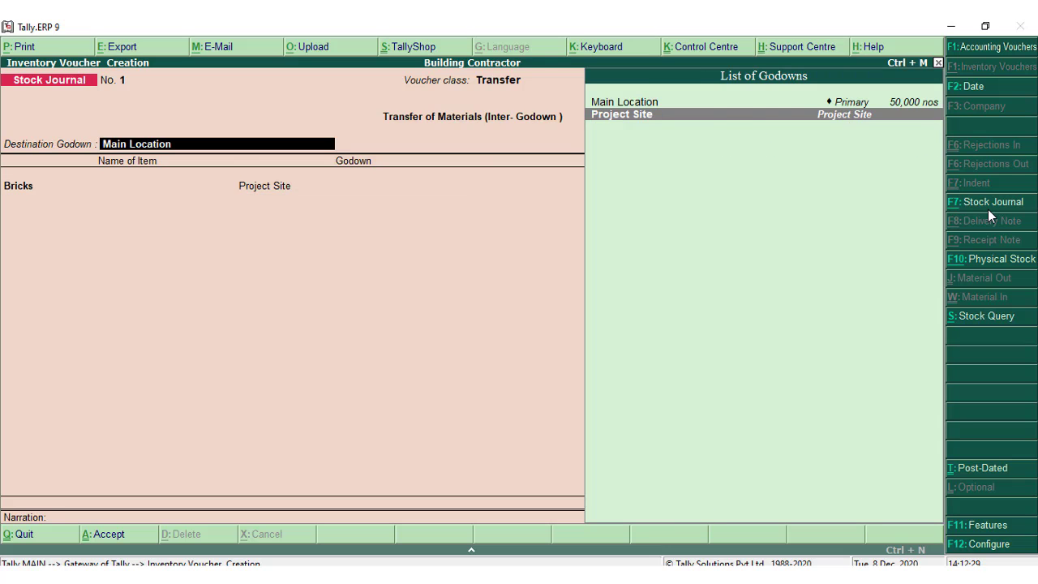
pyautogui.press('Return')
# Step: Change the source godown of the Bricks line to Main Location and accept its quantity, rate and amount
pyautogui.press('Return')
pyautogui.press('Up')
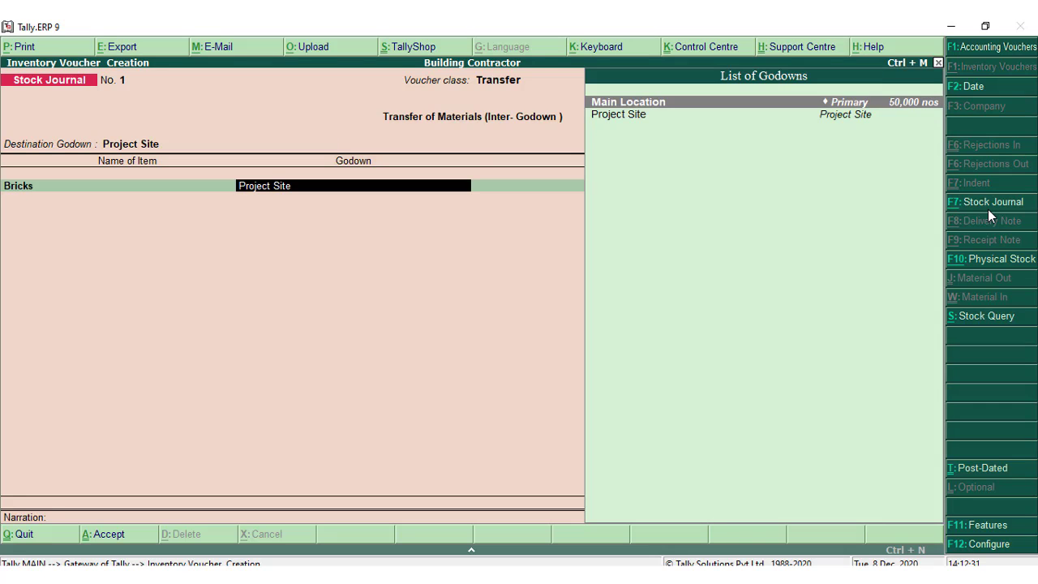
pyautogui.press('Down')
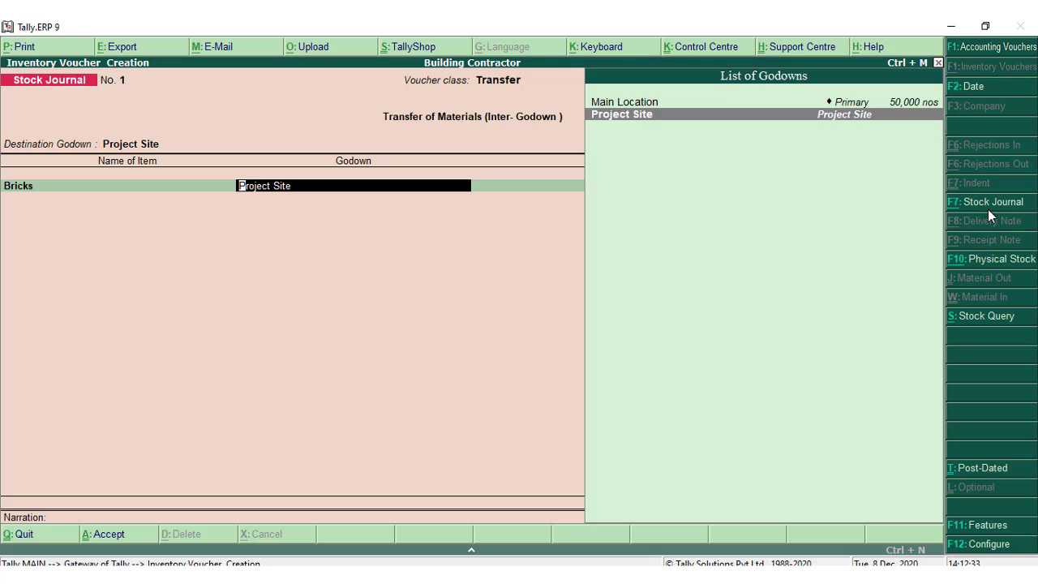
pyautogui.press('Up')
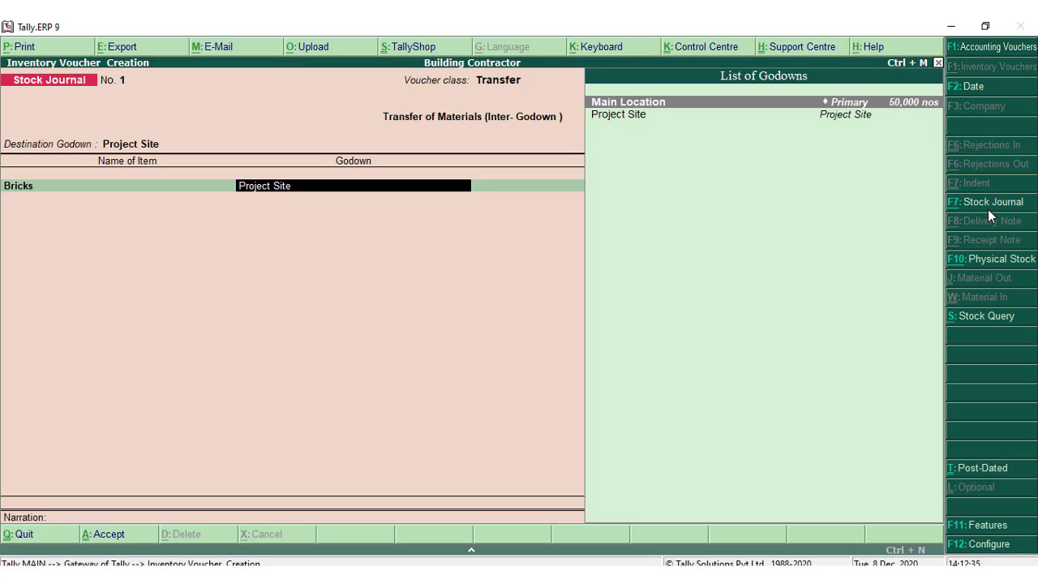
pyautogui.press('Return')
pyautogui.press('Return')
pyautogui.press('Return')
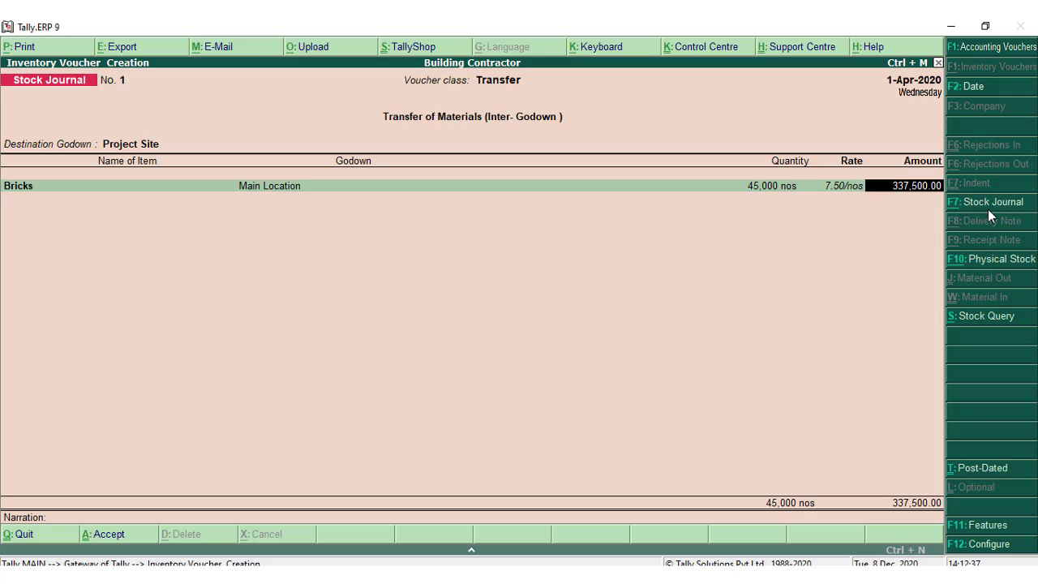
pyautogui.press('Return')
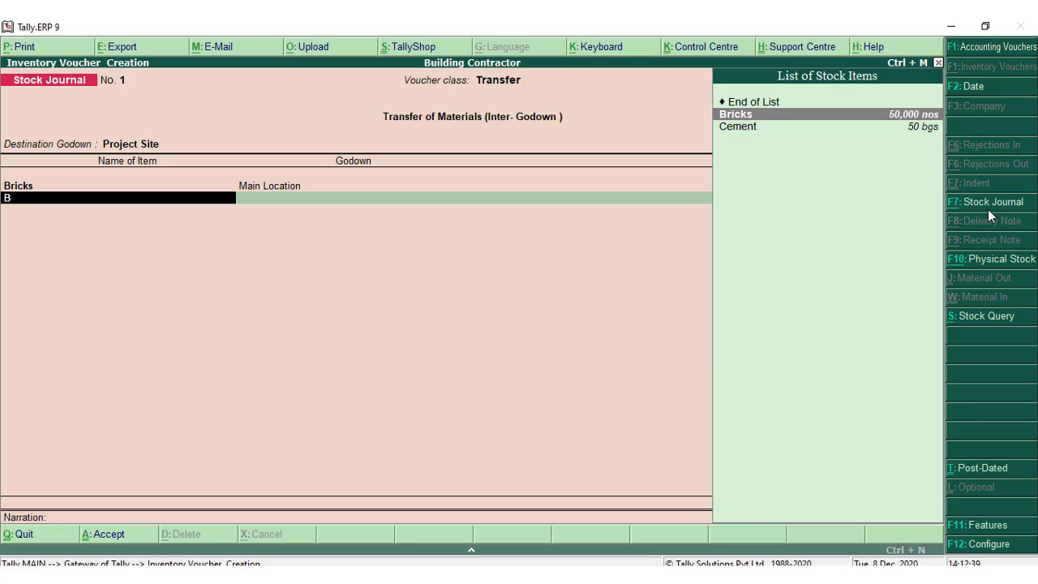
# Step: Add Cement to the stock journal with Main Location as source godown and 40 bgs, accepting the default rate and amount
pyautogui.press('Down')
pyautogui.press('Return')
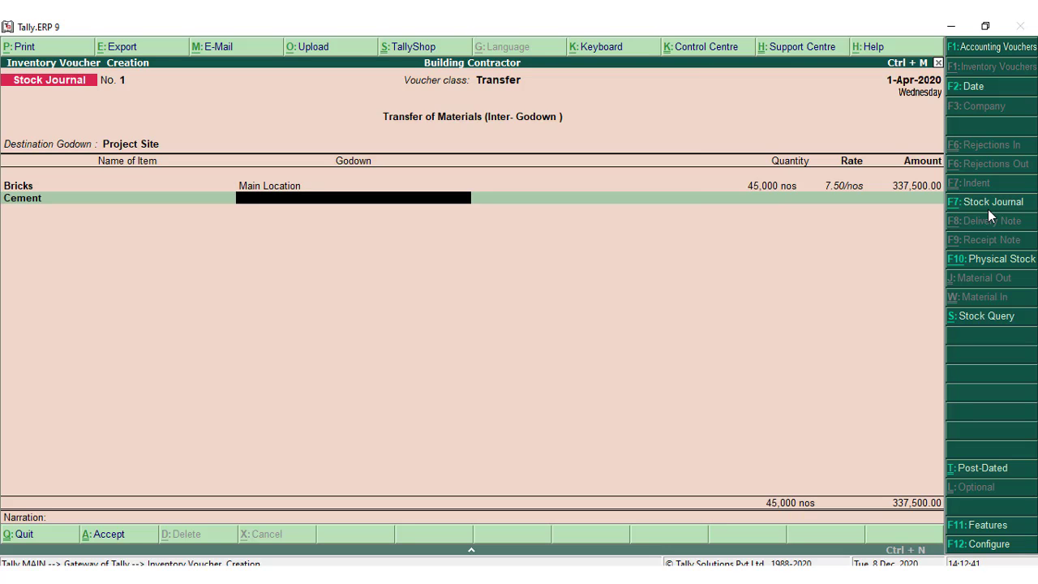
pyautogui.write('M')
pyautogui.press('Return')
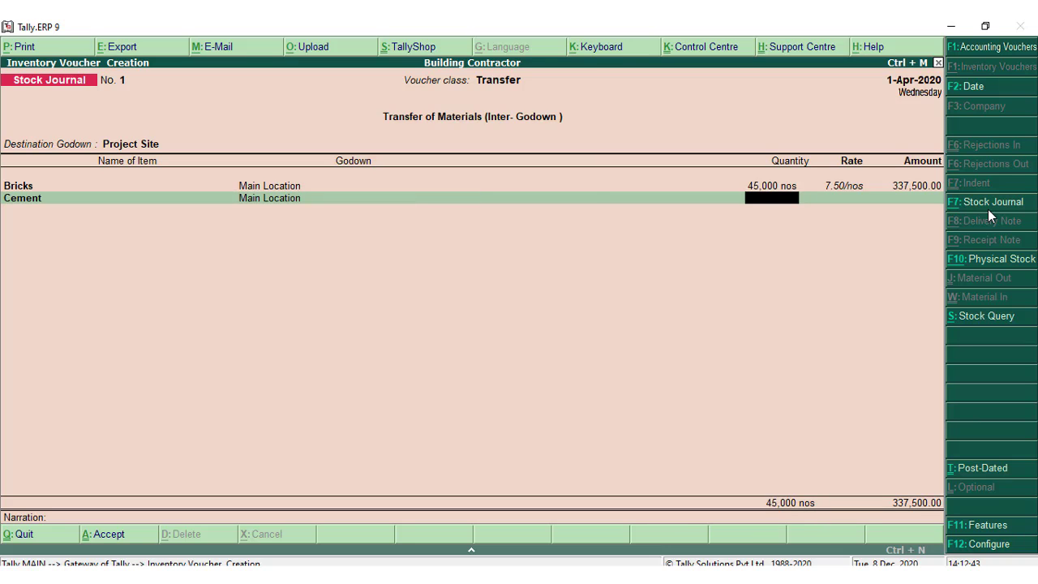
pyautogui.write('40')
pyautogui.press('Return')
pyautogui.press('Return')
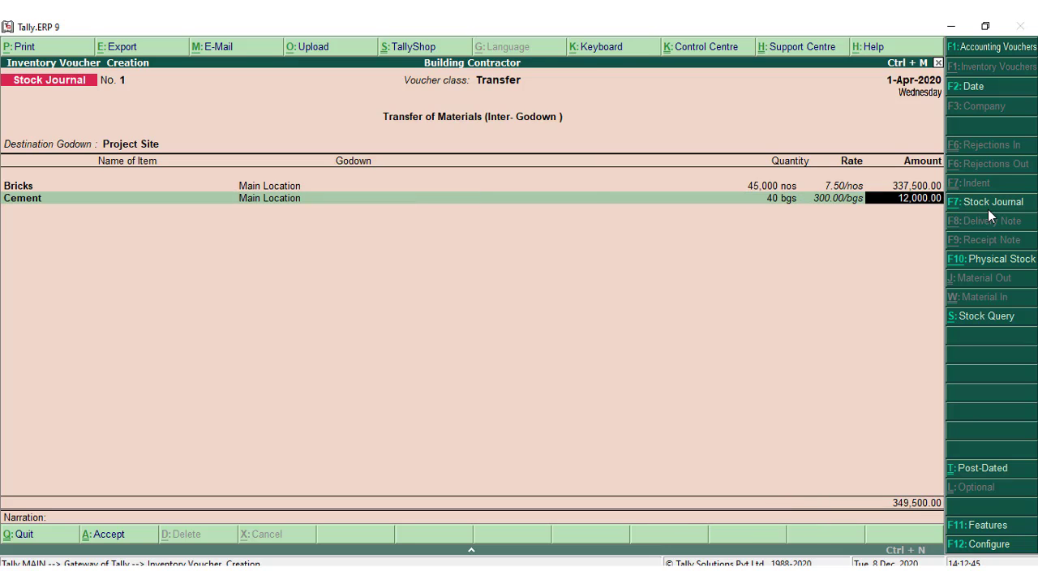
pyautogui.press('Return')
# Step: Add Iron Rod to the stock journal from Main Location with quantity 700 kg, accepting the default rate and amount
pyautogui.write('ir')
pyautogui.press('Return')
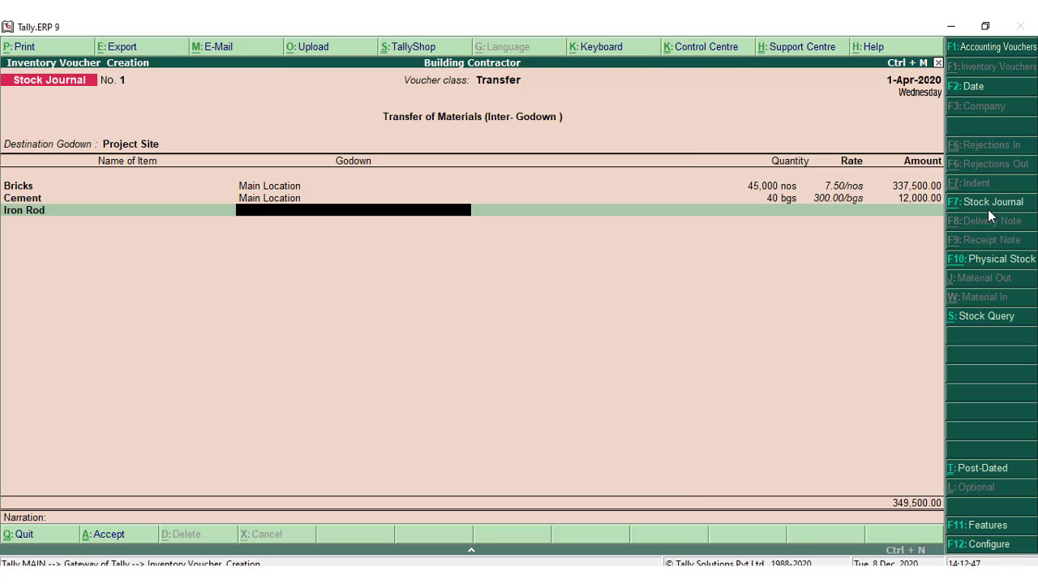
pyautogui.write('7')
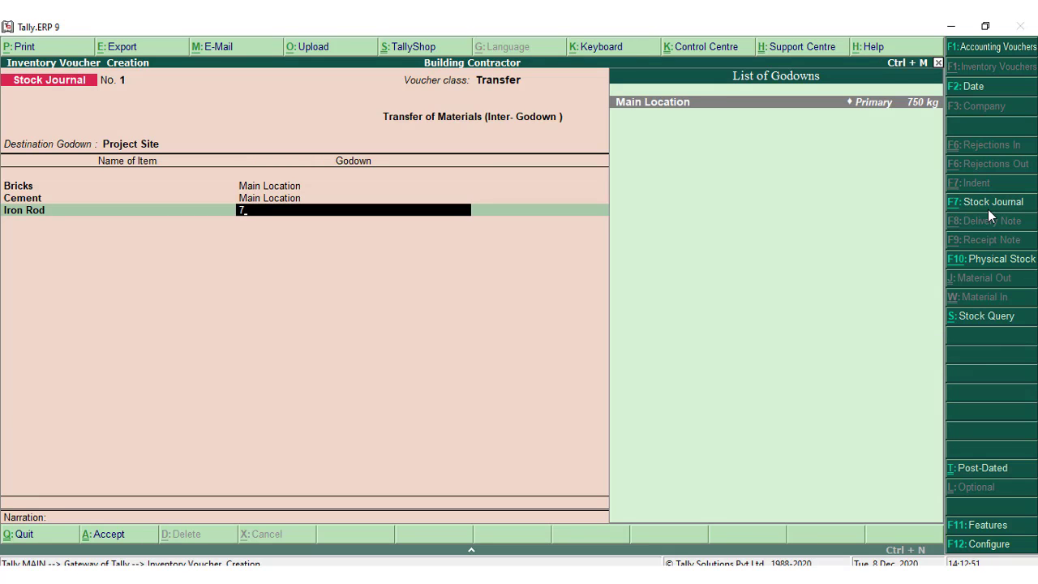
pyautogui.press('Return')
pyautogui.write('700')
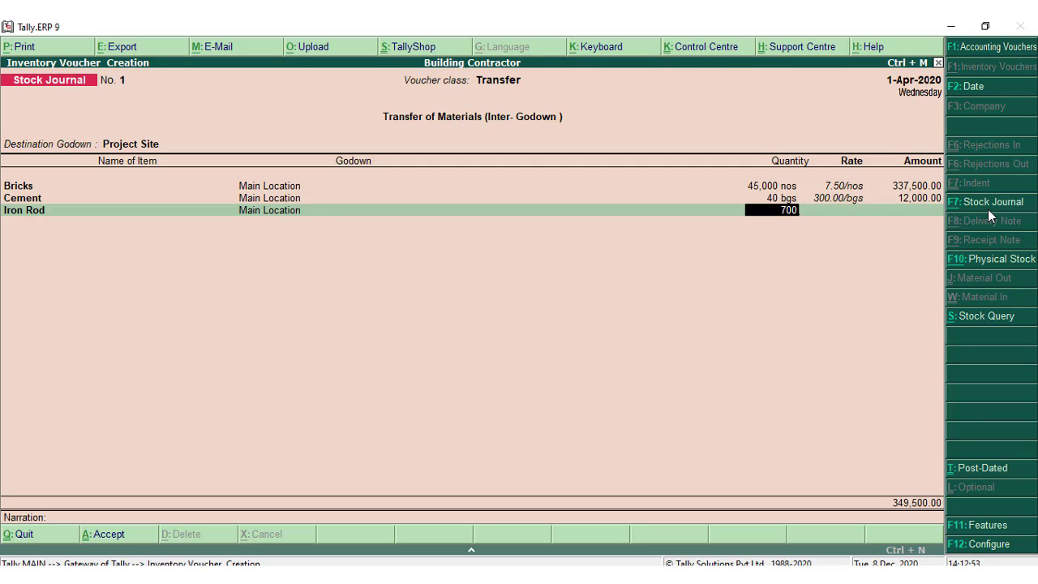
pyautogui.press('Return')
pyautogui.press('Return')
pyautogui.press('Return')
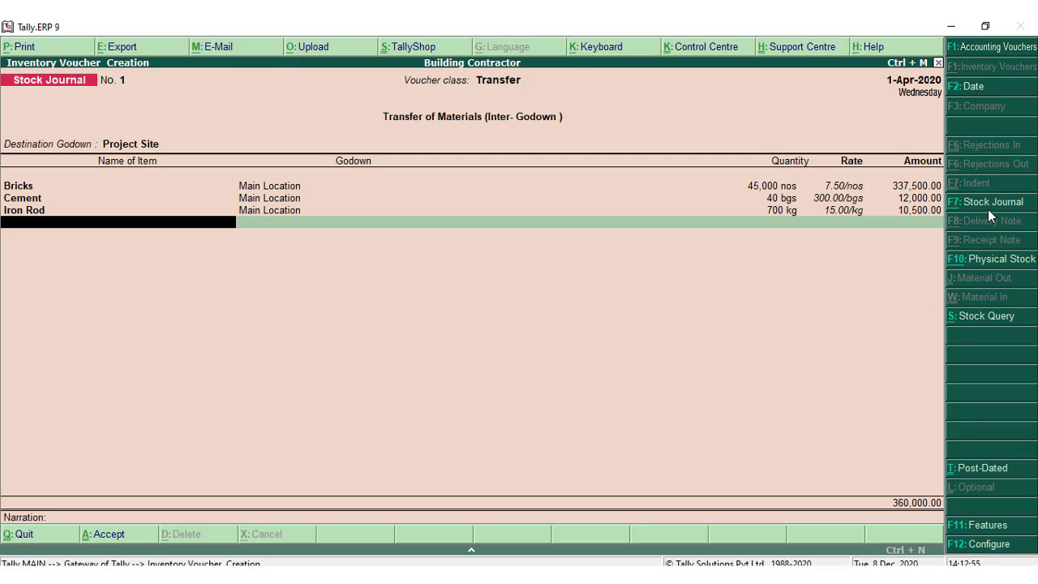
# Step: Add River Sand to the stock journal from Main Location with quantity 10 ut, accepting the default rate and amount
pyautogui.write('R')
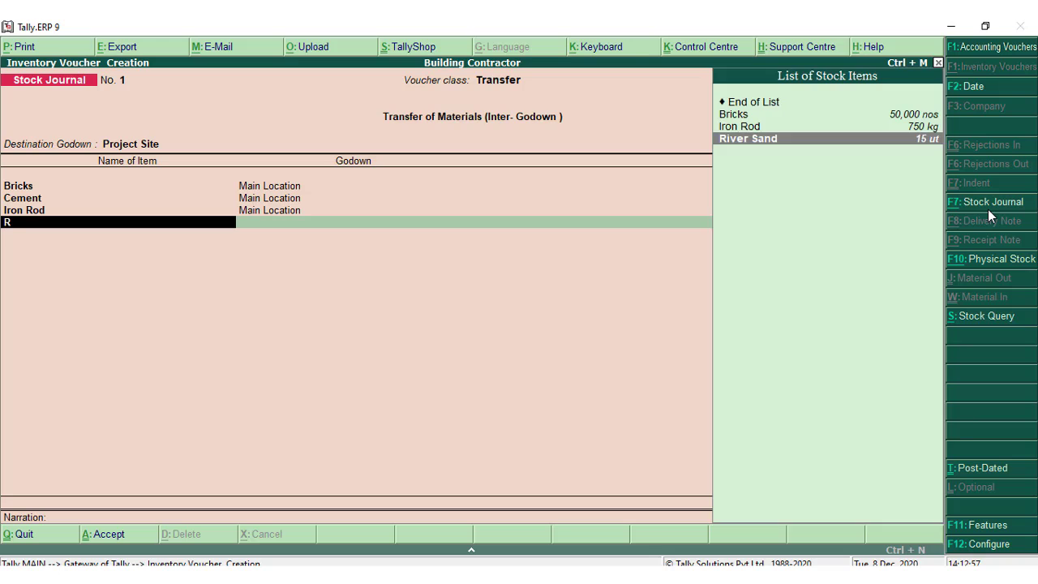
pyautogui.press('Return')
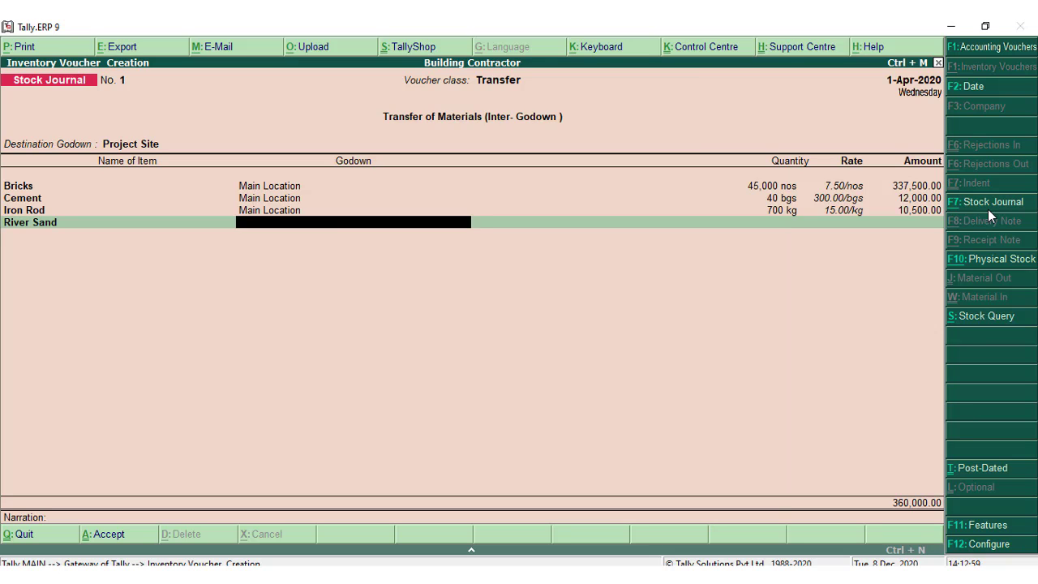
pyautogui.write('Ma')
pyautogui.press('Return')
pyautogui.write('10')
pyautogui.press('Return')
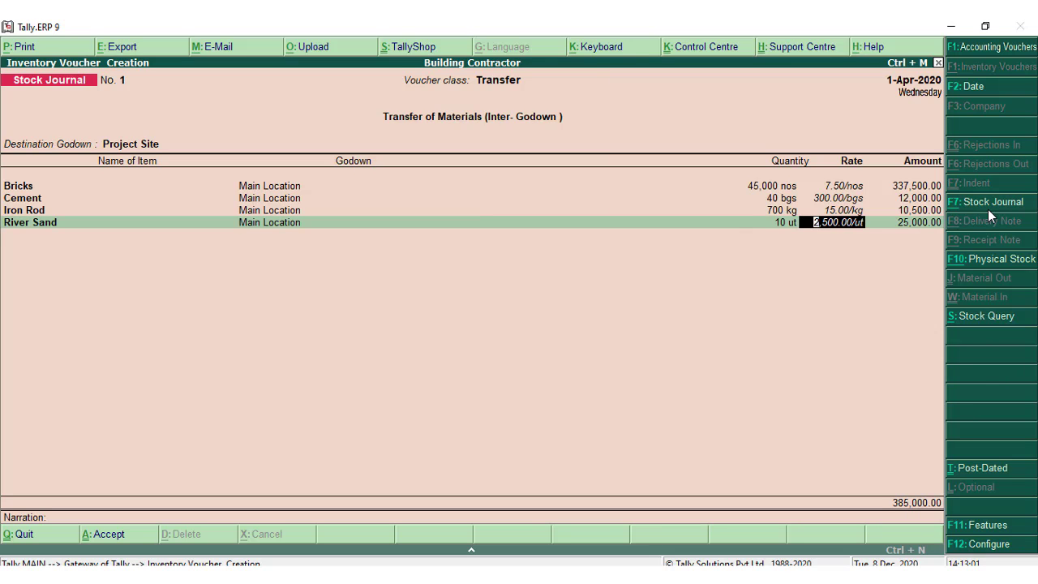
pyautogui.press('Return')
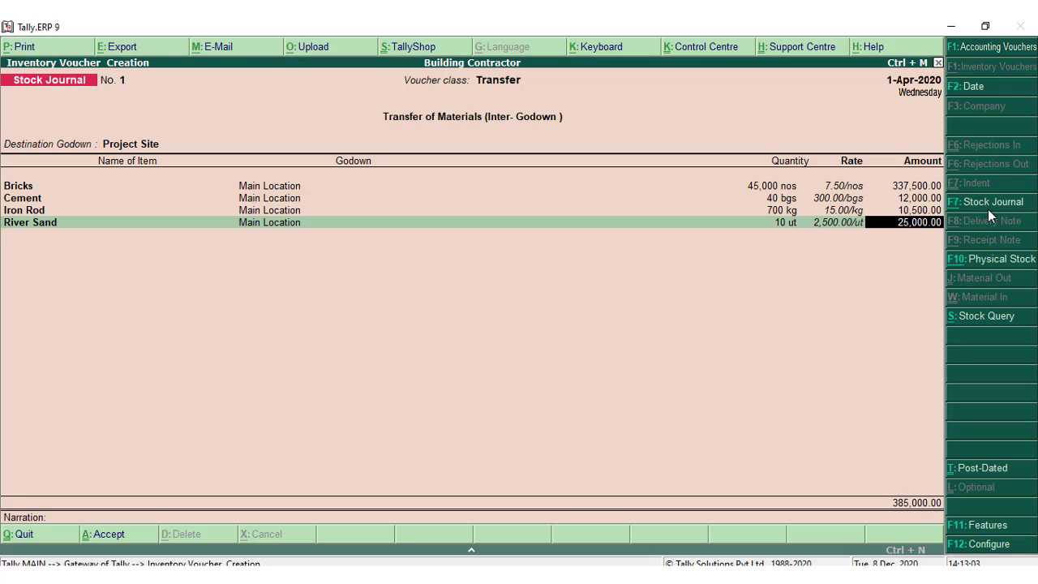
pyautogui.press('Return')
# Step: End the item list, leave the narration blank and save the Transfer stock journal
pyautogui.press('Return')
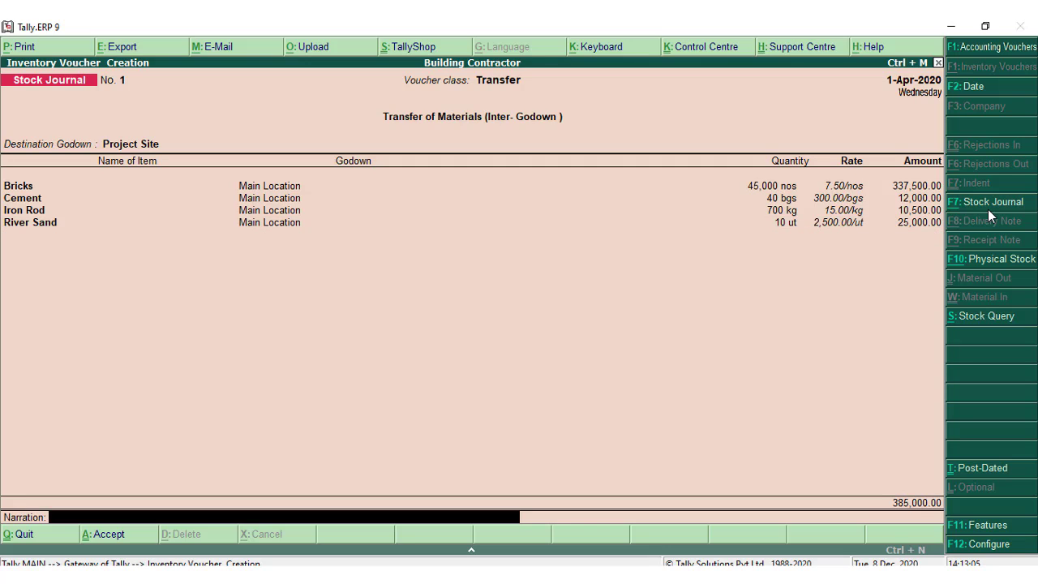
pyautogui.press('Return')
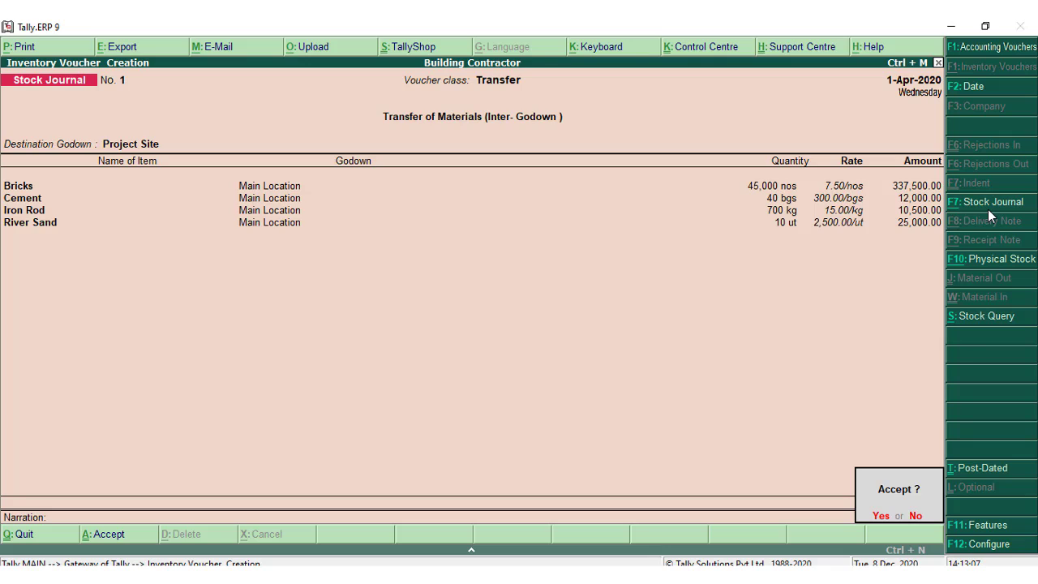
pyautogui.press('y')
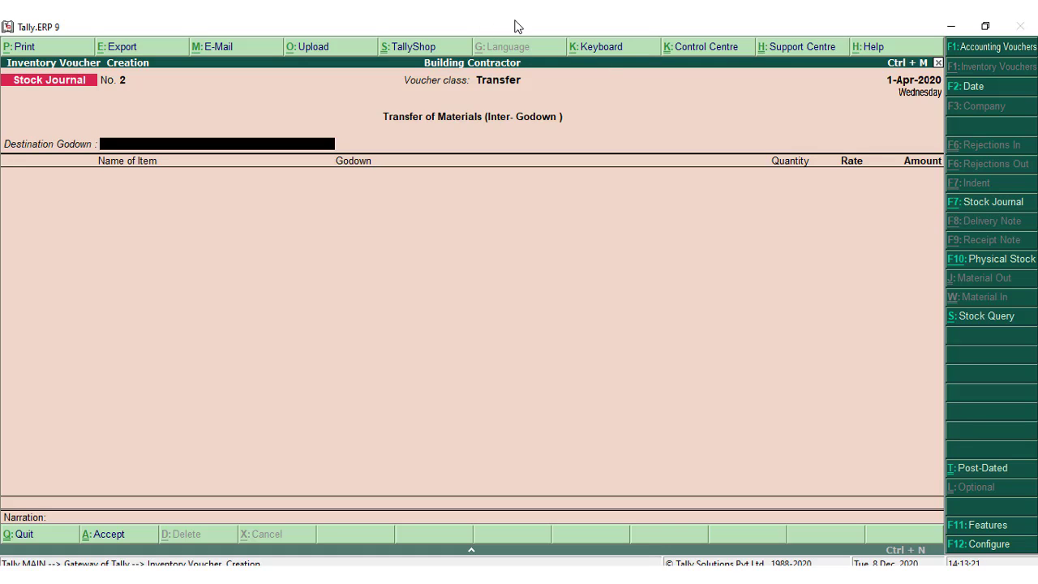
# Step: Switch the new Stock Journal voucher to the Consumption voucher class
pyautogui.press('F7')
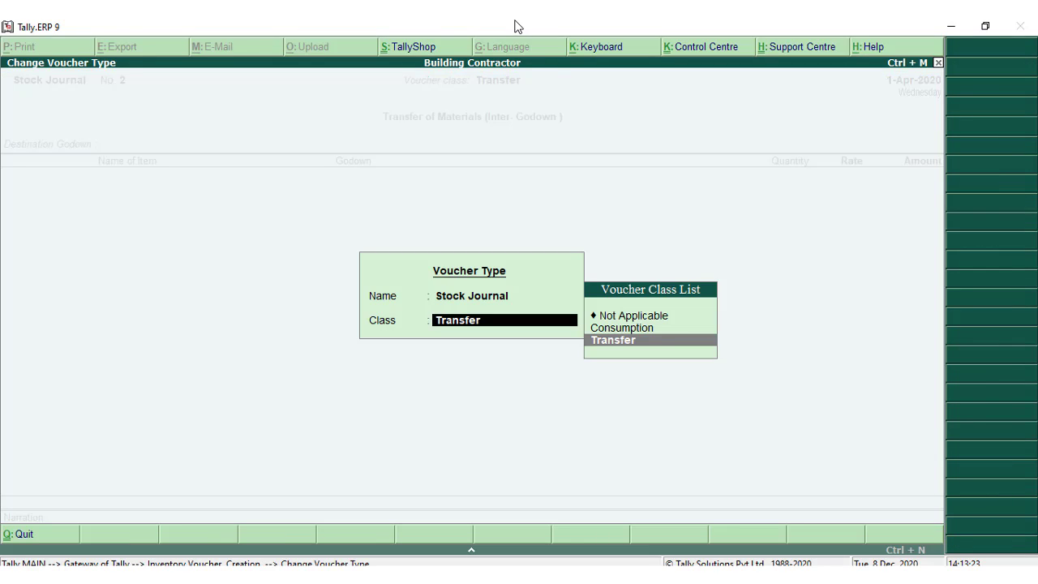
pyautogui.press('Up')
pyautogui.press('Return')
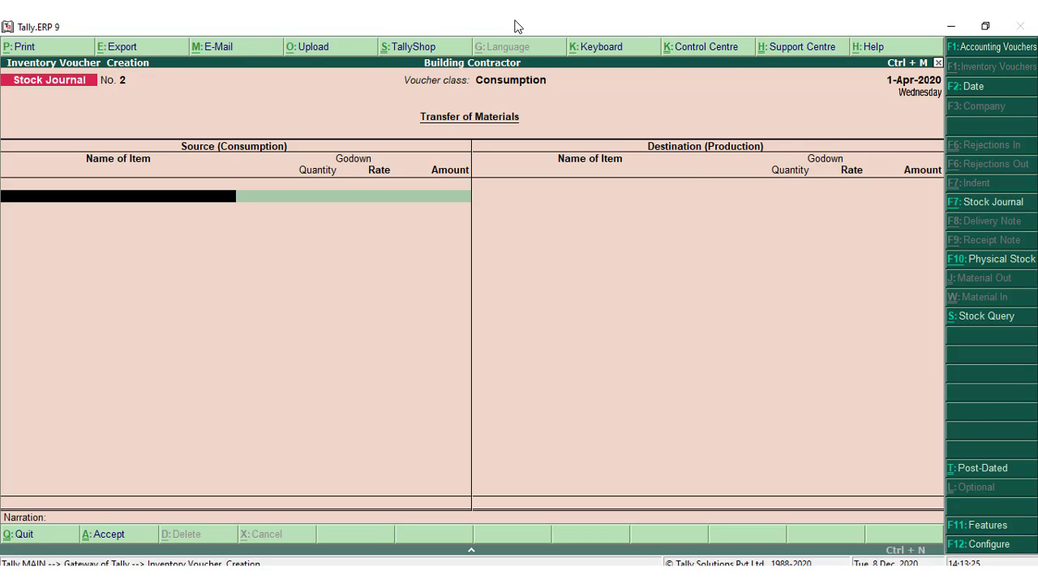
# Step: Enter 43,000 nos of Bricks from the Project Site godown as source consumption, accepting the default rate and amount
pyautogui.press('Down')
pyautogui.press('Return')
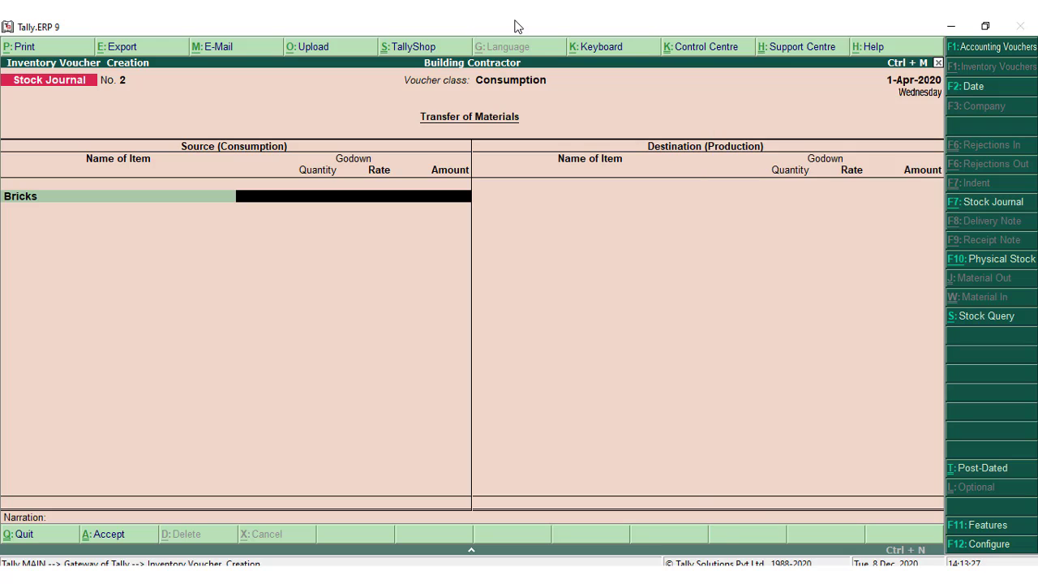
pyautogui.write('P')
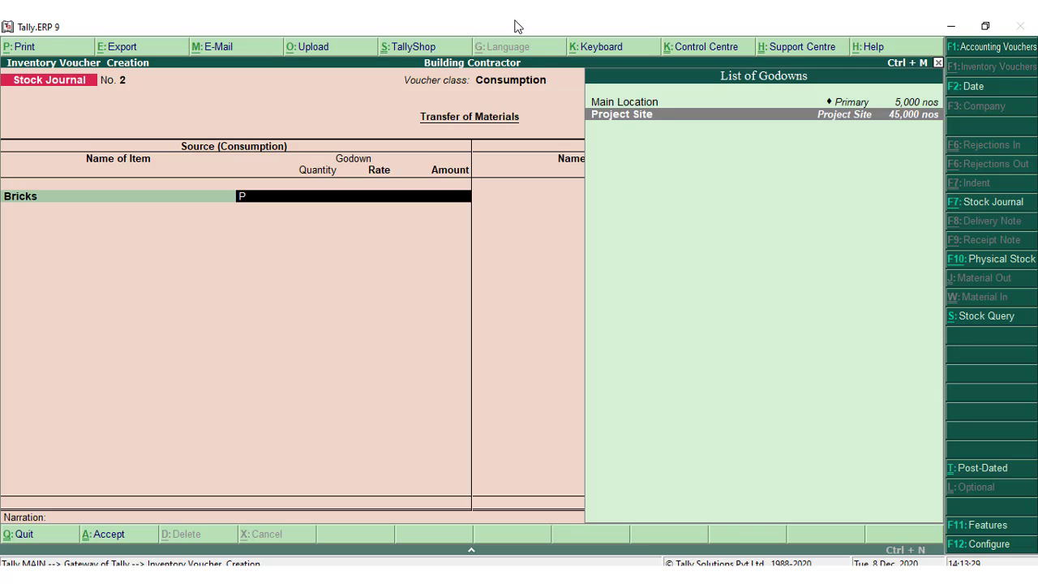
pyautogui.press('Return')
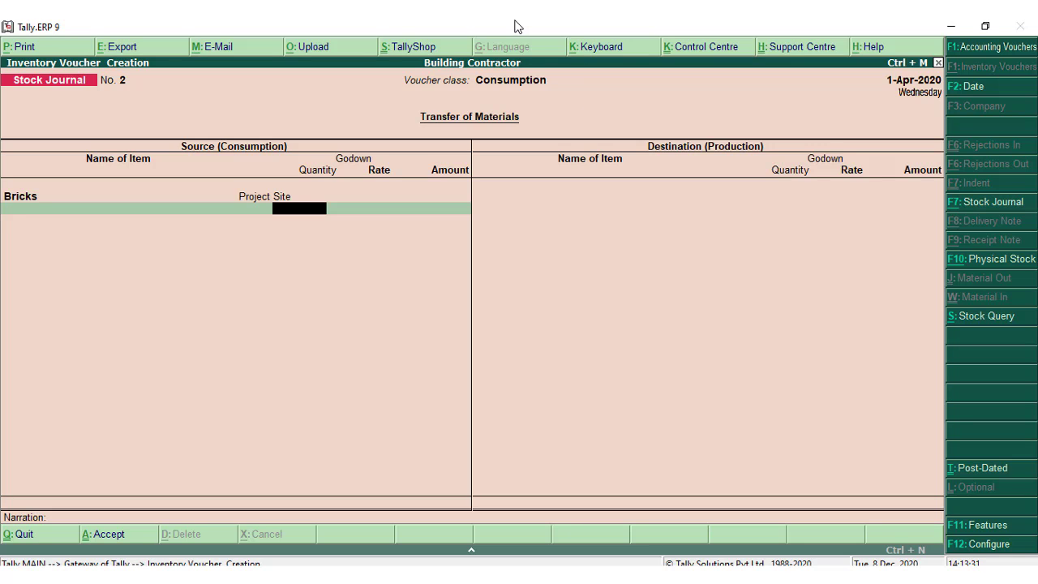
pyautogui.write('43000')
pyautogui.press('Return')
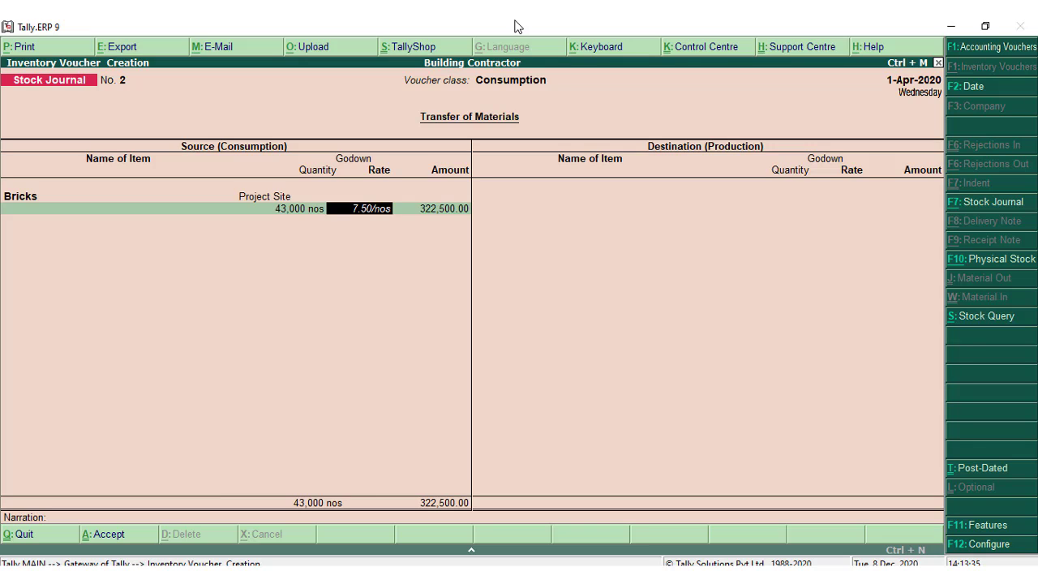
pyautogui.press('Return')
pyautogui.press('Return')
# Step: Enter 650 kg of Iron Rod from the Project Site godown as source consumption, accepting the default rate and amount
pyautogui.write('I')
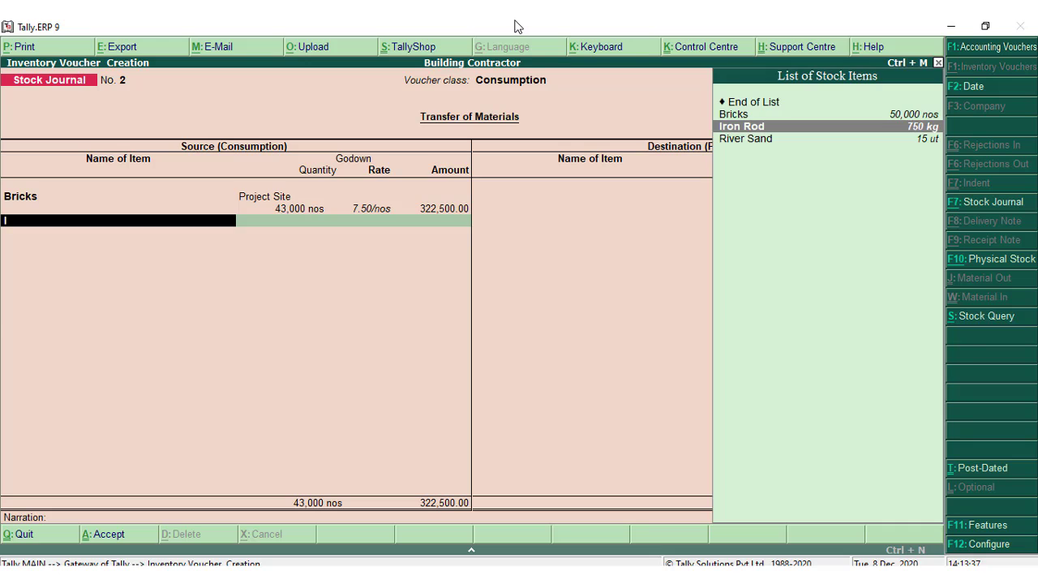
pyautogui.press('Down')
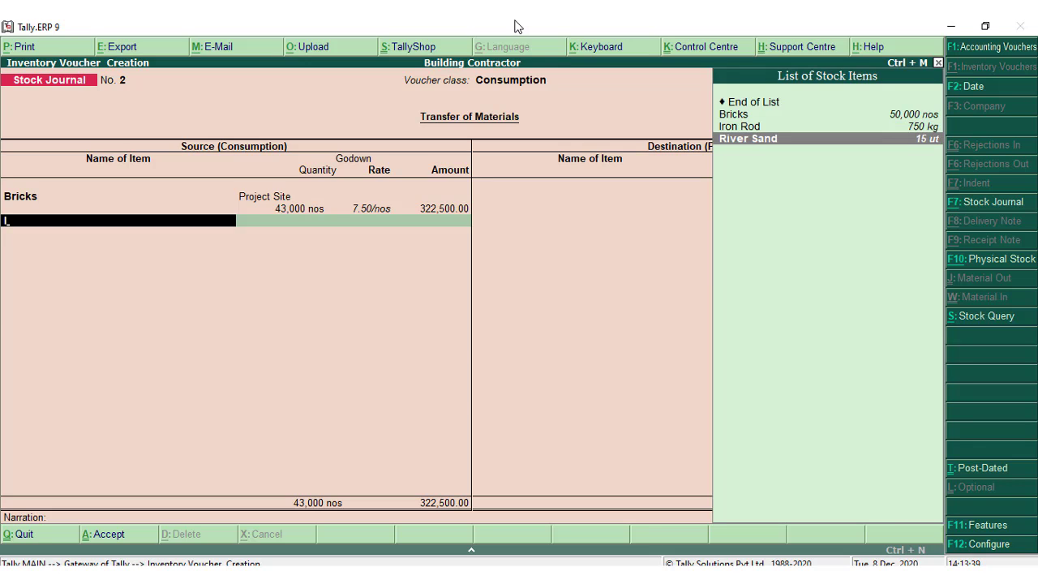
pyautogui.press('Up')
pyautogui.press('Return')
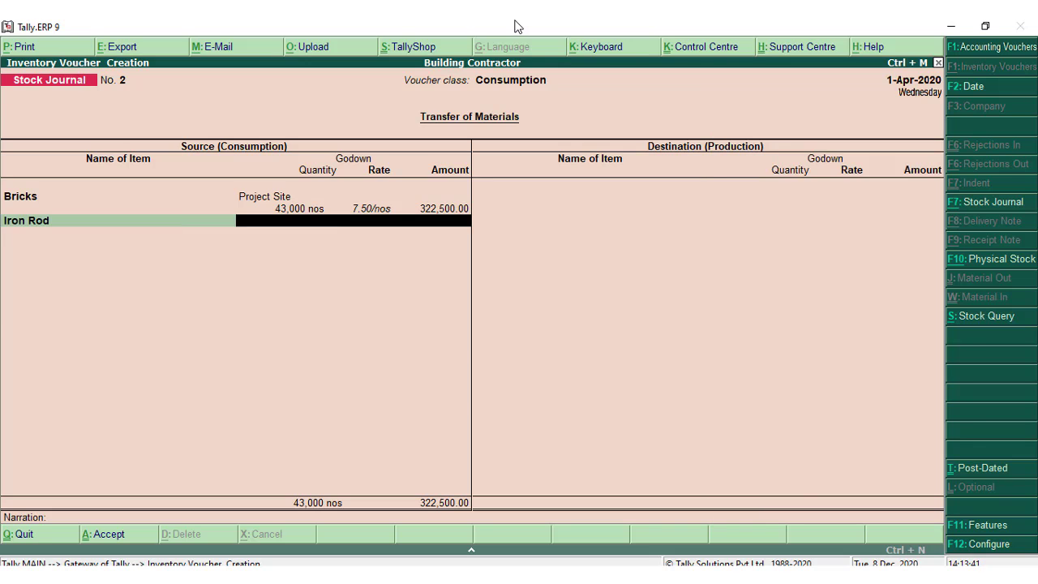
pyautogui.write('Proj')
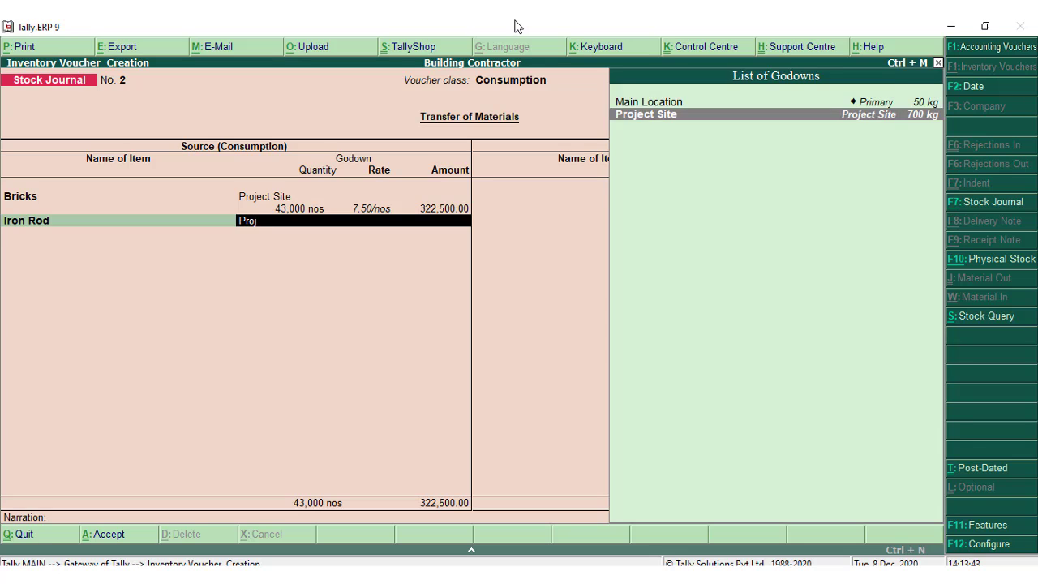
pyautogui.press('Return')
pyautogui.write('650')
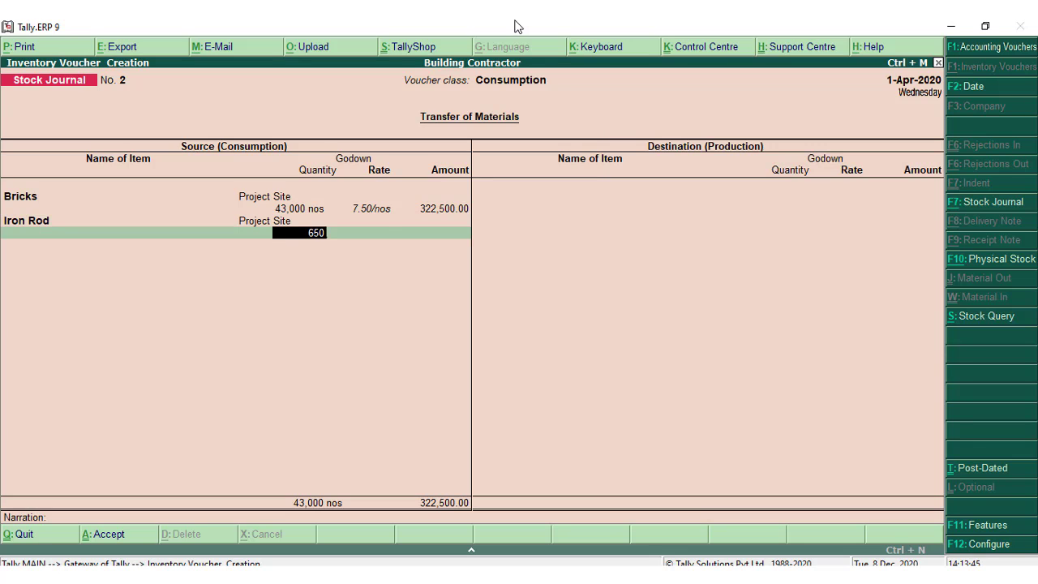
pyautogui.press('Return')
pyautogui.press('Return')
pyautogui.press('Return')
# Step: Enter 37 bgs of Cement from the Project Site godown as source consumption, accepting the default rate and amount
pyautogui.write('Ce')
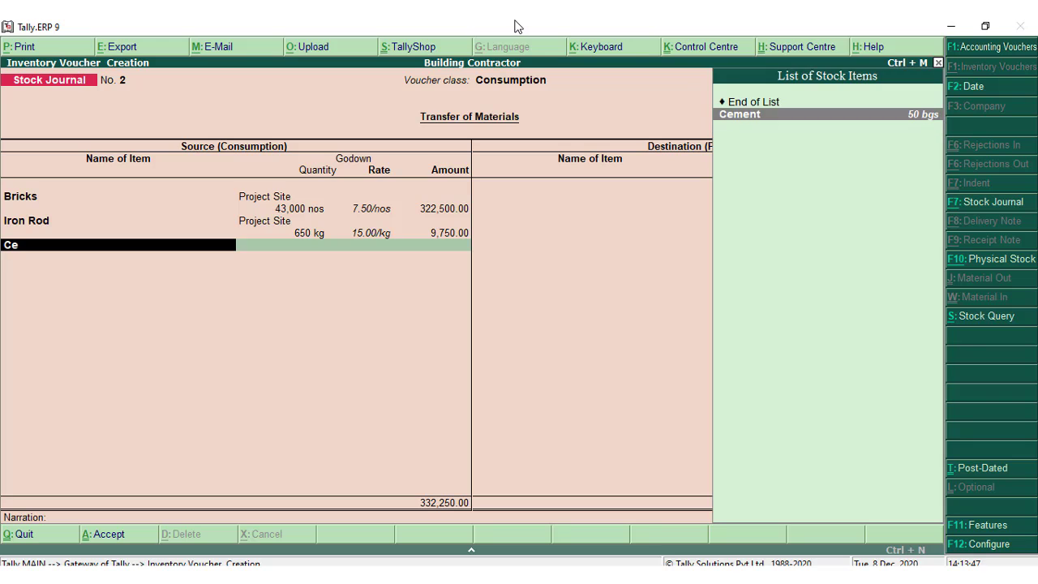
pyautogui.press('Return')
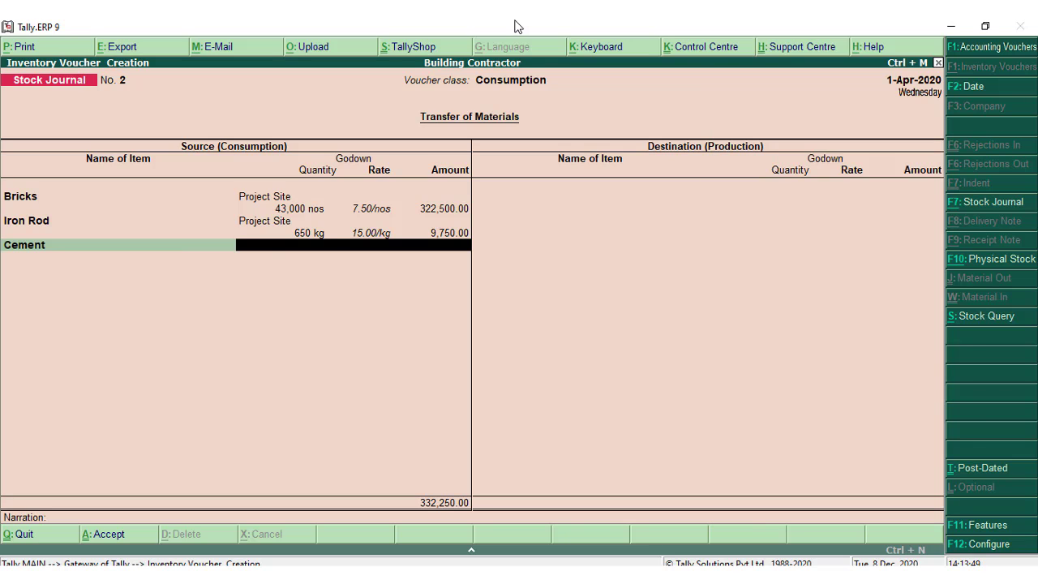
pyautogui.write('P')
pyautogui.press('Return')
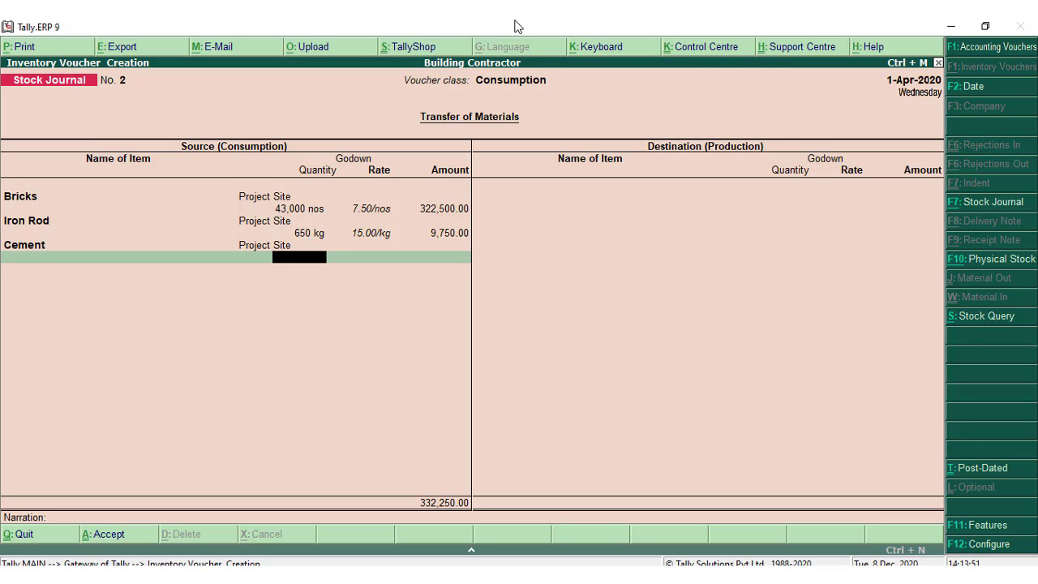
pyautogui.write('37')
pyautogui.press('Return')
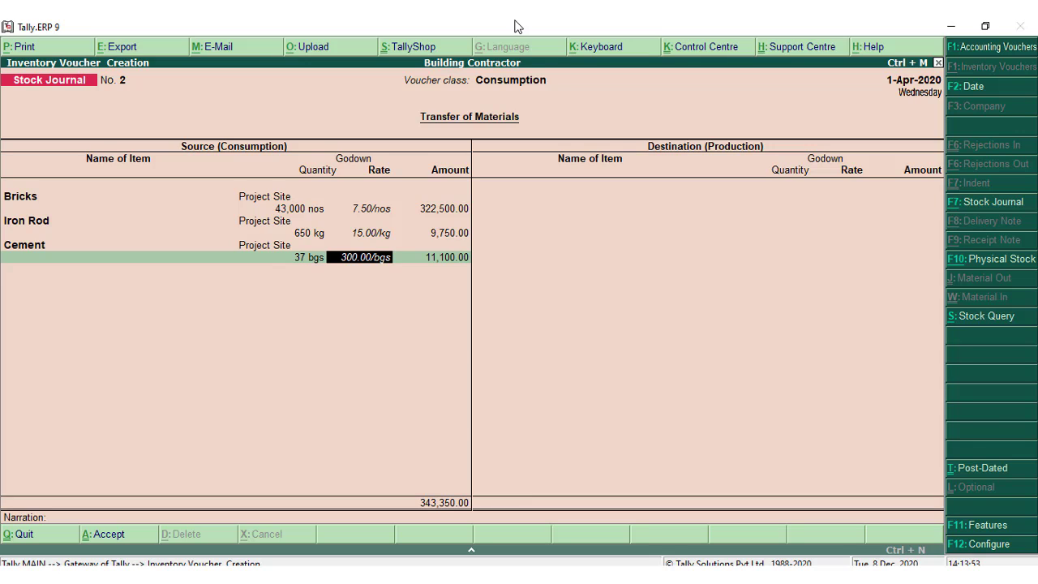
pyautogui.press('Return')
pyautogui.press('Return')
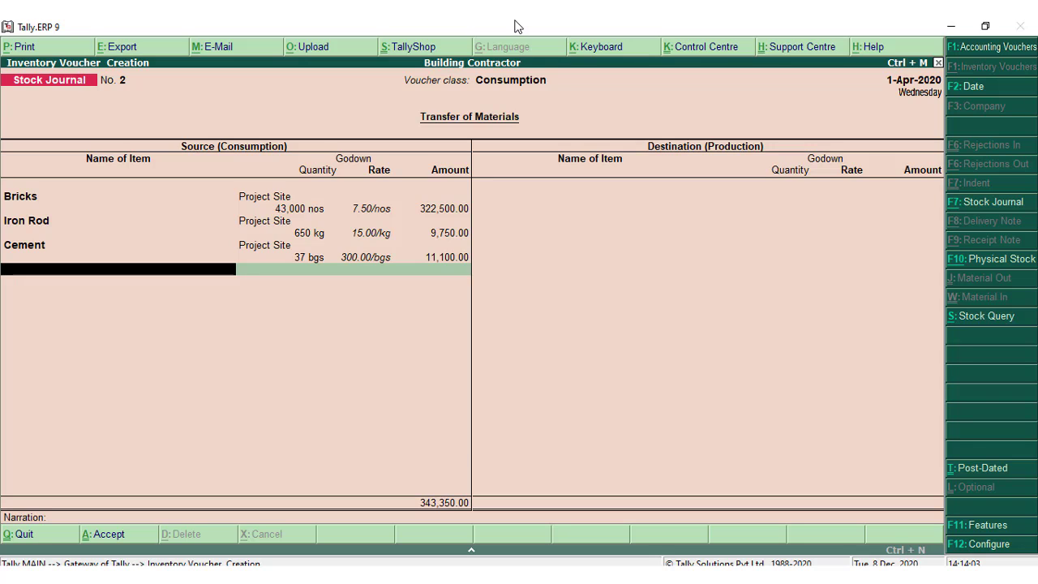
# Step: Enter 9 ut of River Sand from Project Site as source consumption and end both item lists, leaving the destination side without items
pyautogui.write('Ri')
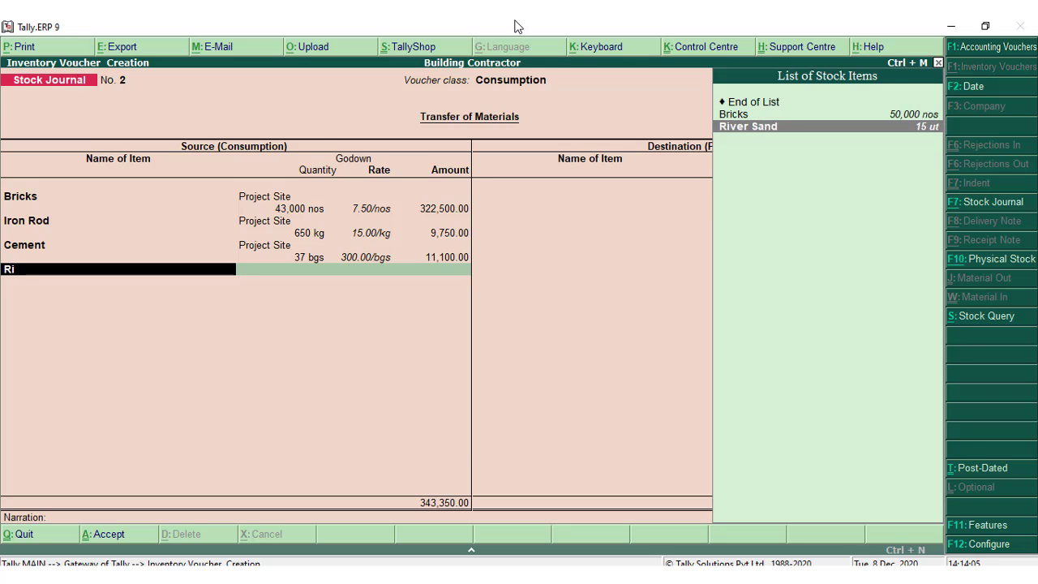
pyautogui.press('Return')
pyautogui.write('Pr')
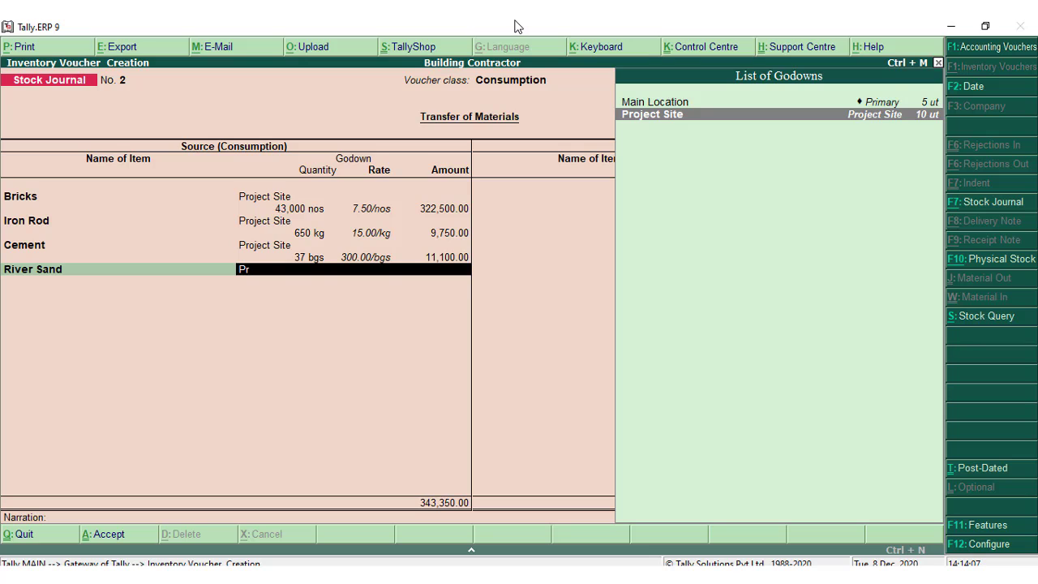
pyautogui.press('Return')
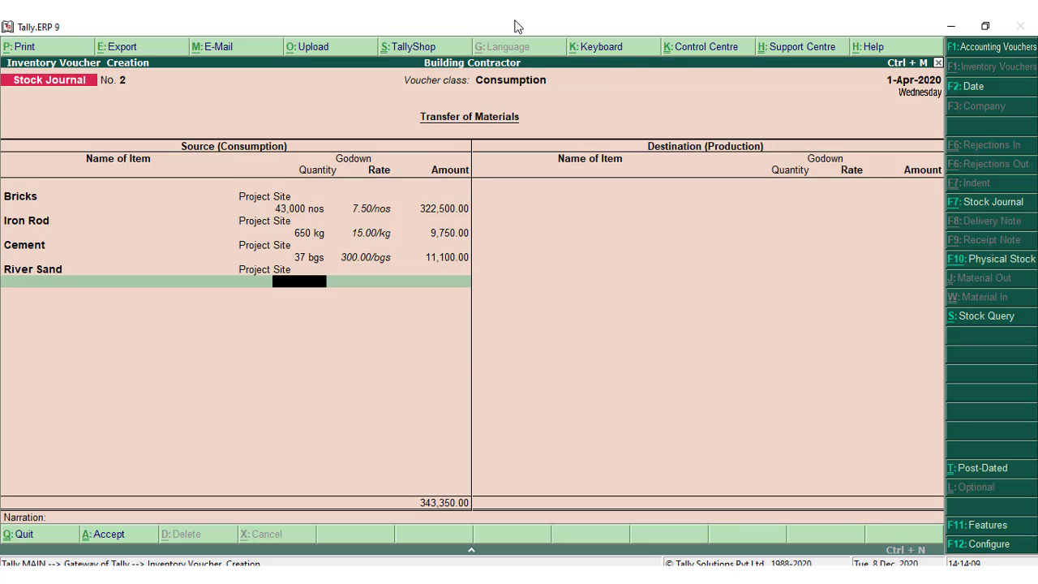
pyautogui.write('9')
pyautogui.press('Return')
pyautogui.press('Return')
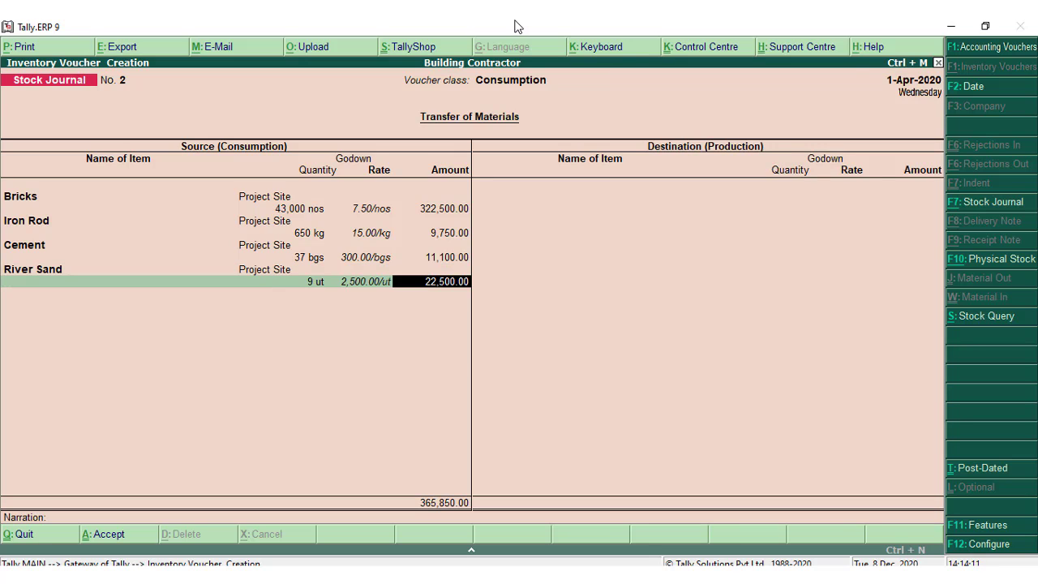
pyautogui.press('Return')
pyautogui.press('Return')
pyautogui.press('Return')
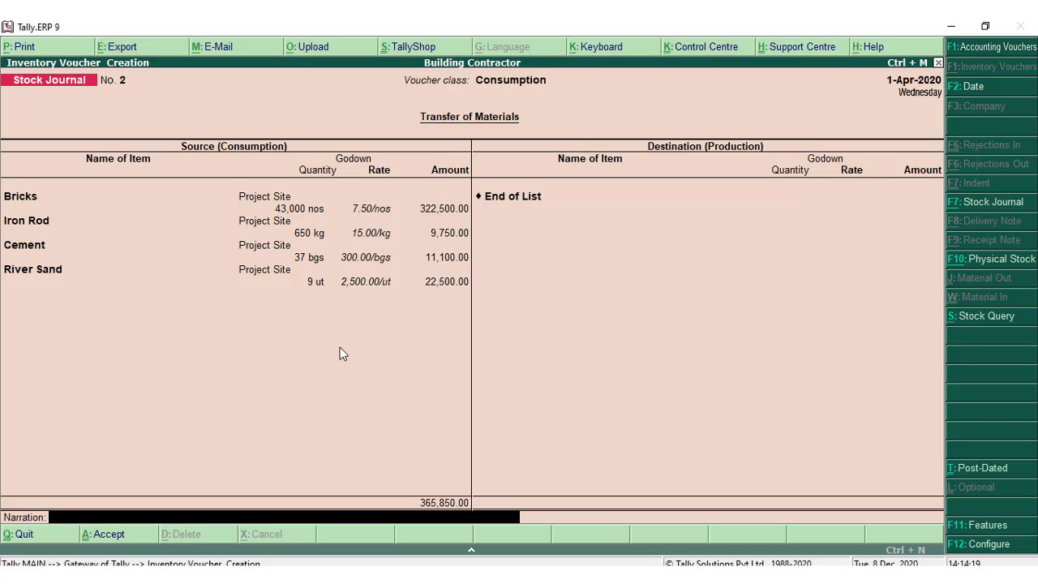
# Step: Save the Consumption stock journal without narration and return to the Gateway of Tally
pyautogui.press('Return')
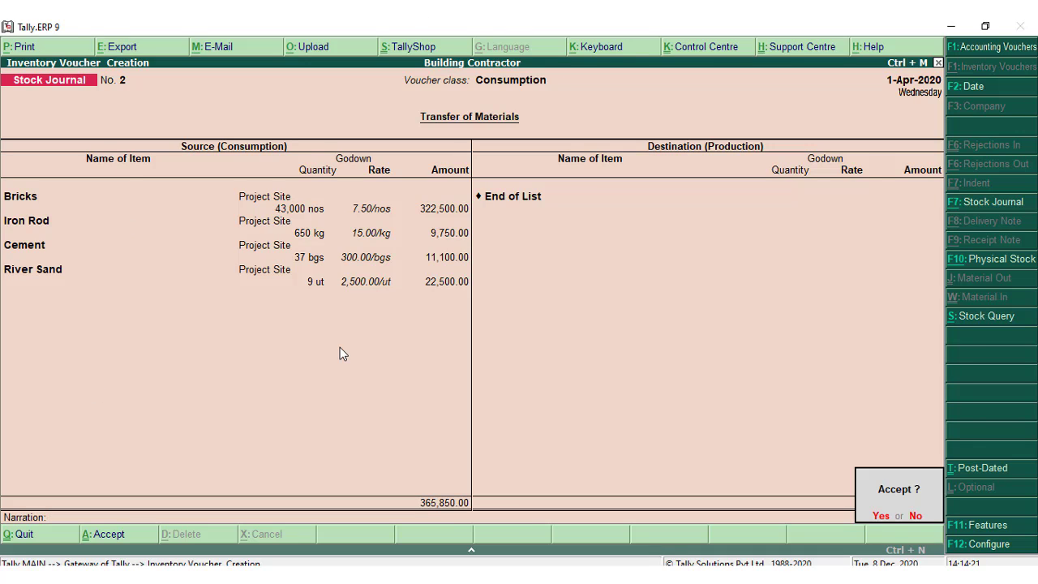
pyautogui.press('Return')
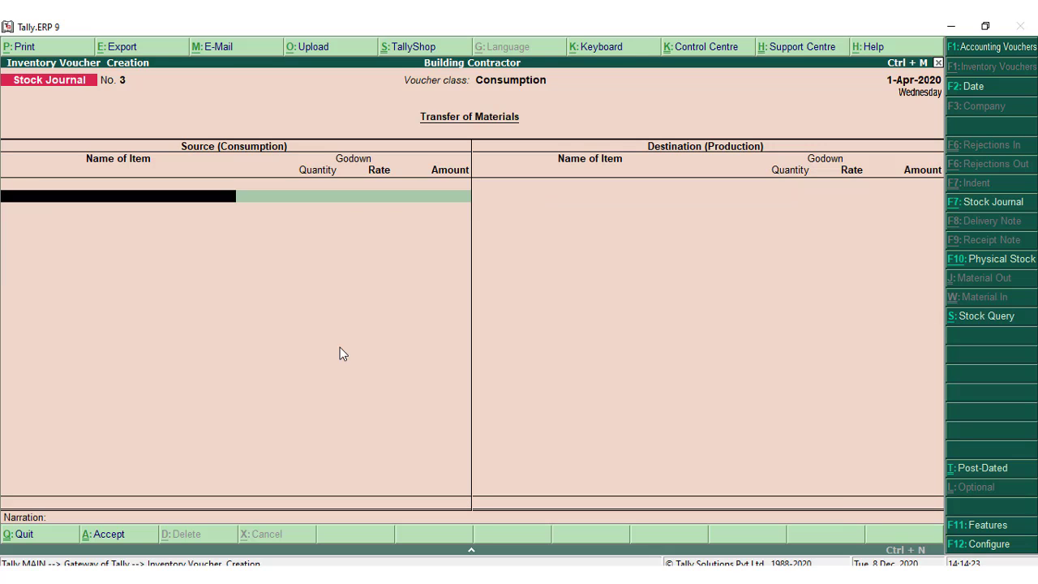
pyautogui.press('Escape')
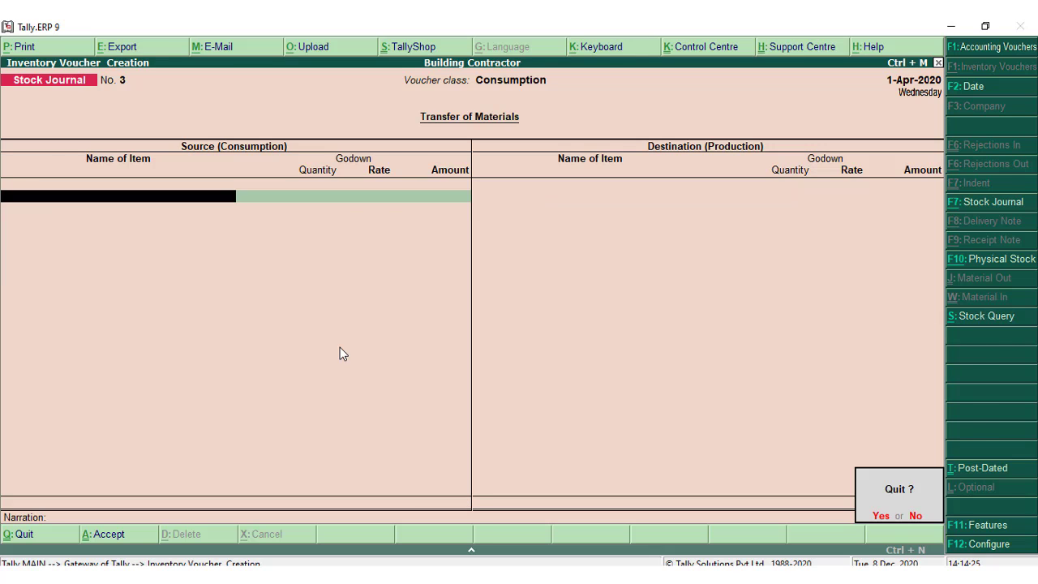
pyautogui.press('Return')
pyautogui.press('Escape')
pyautogui.press('Escape')
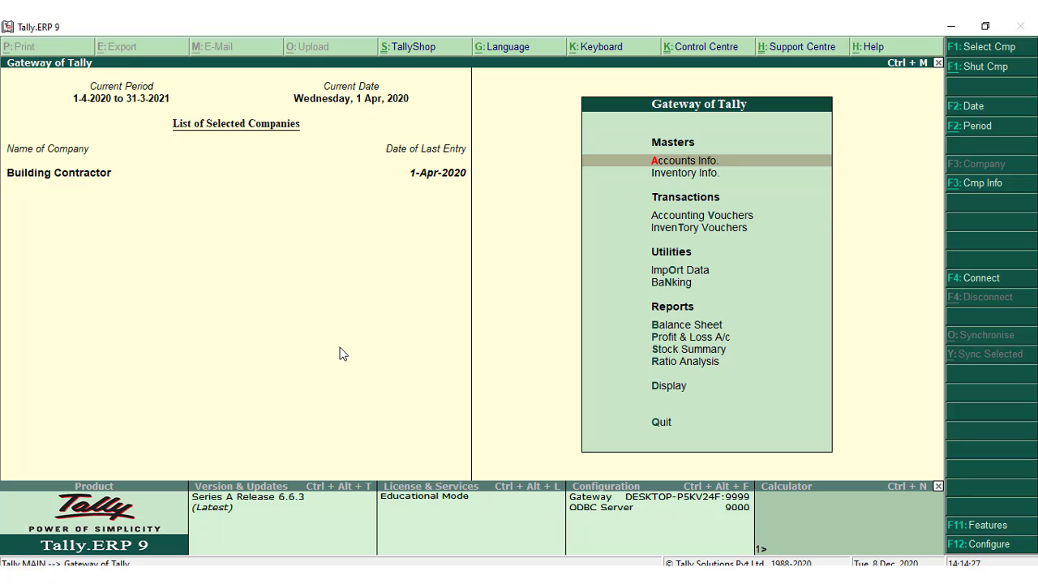
# Step: In a new payment voucher, create the debit ledger Wages under Direct Expenses with cost centres applicable
pyautogui.press('Down')
pyautogui.press('Down')
pyautogui.press('Return')
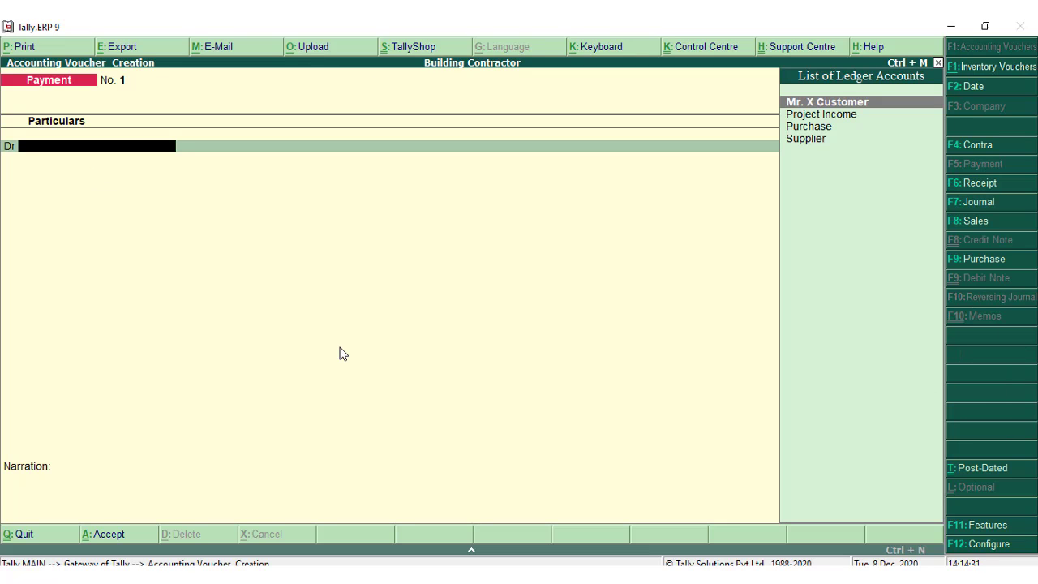
pyautogui.hotkey('alt', 'c')
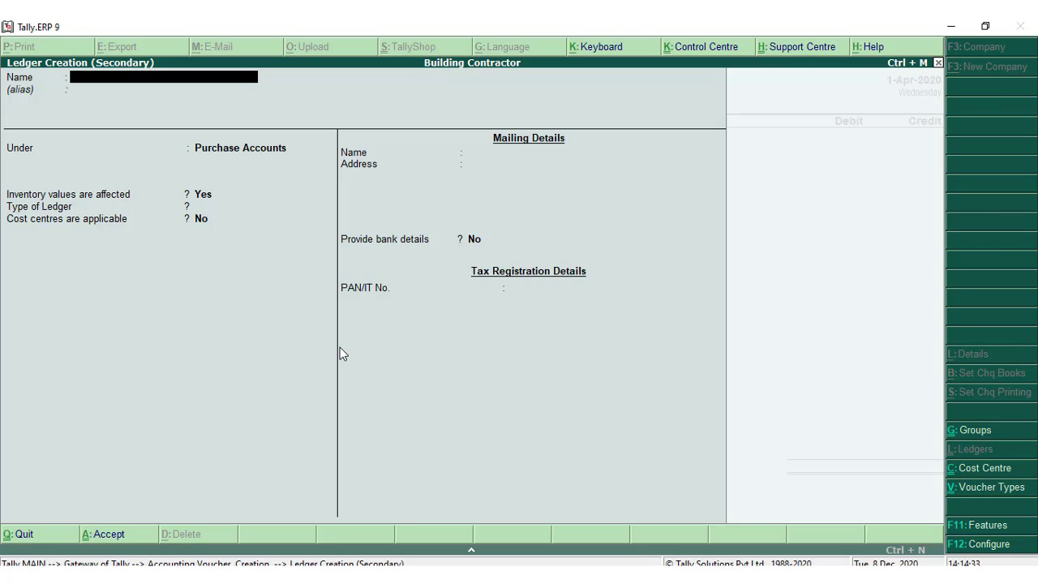
pyautogui.write('Wages')
pyautogui.press('Return')
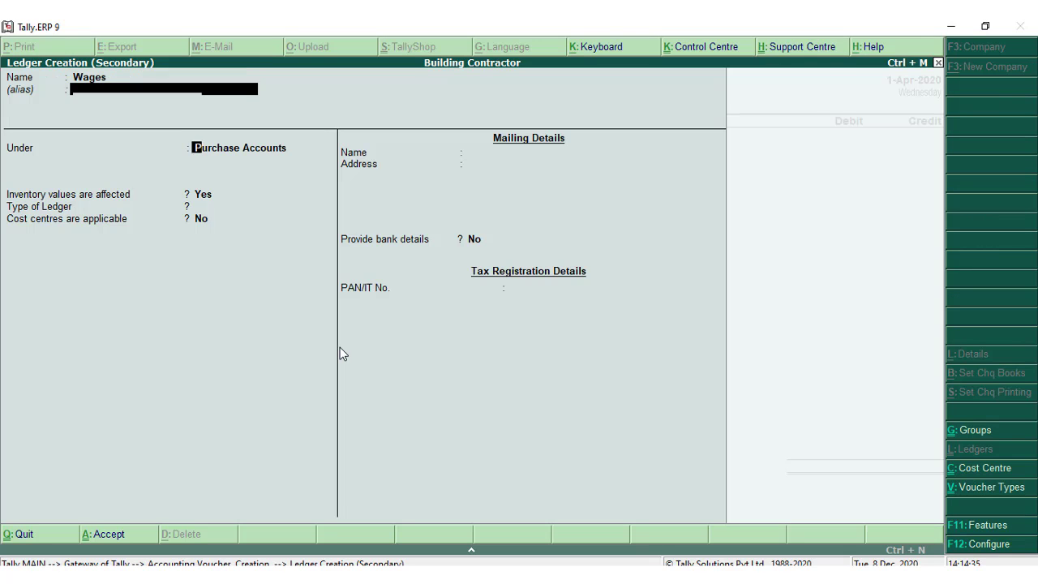
pyautogui.write('Direct E')
pyautogui.press('Return')
pyautogui.press('Return')
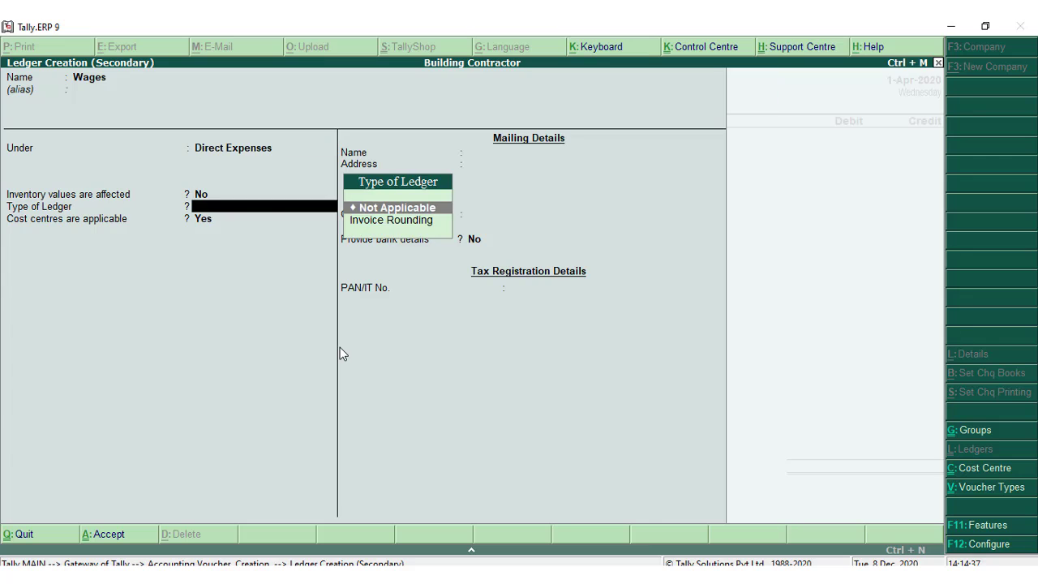
pyautogui.press('Return')
pyautogui.press('Return')
pyautogui.press('Return')
pyautogui.press('Return')
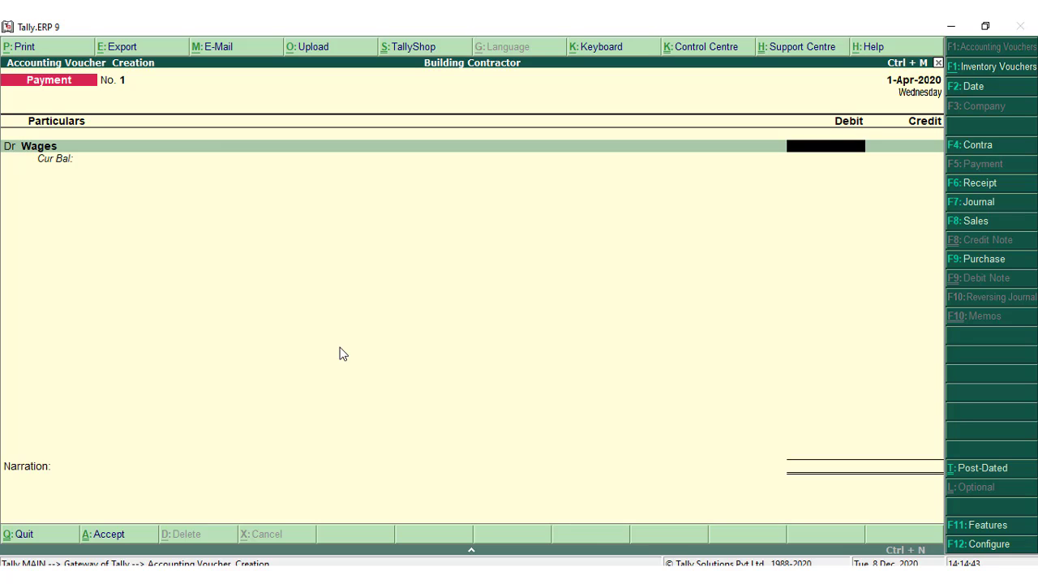
# Step: Debit Wages with 55,000 and allocate the full amount to the Project Site cost centre
pyautogui.write('55000')
pyautogui.press('Return')
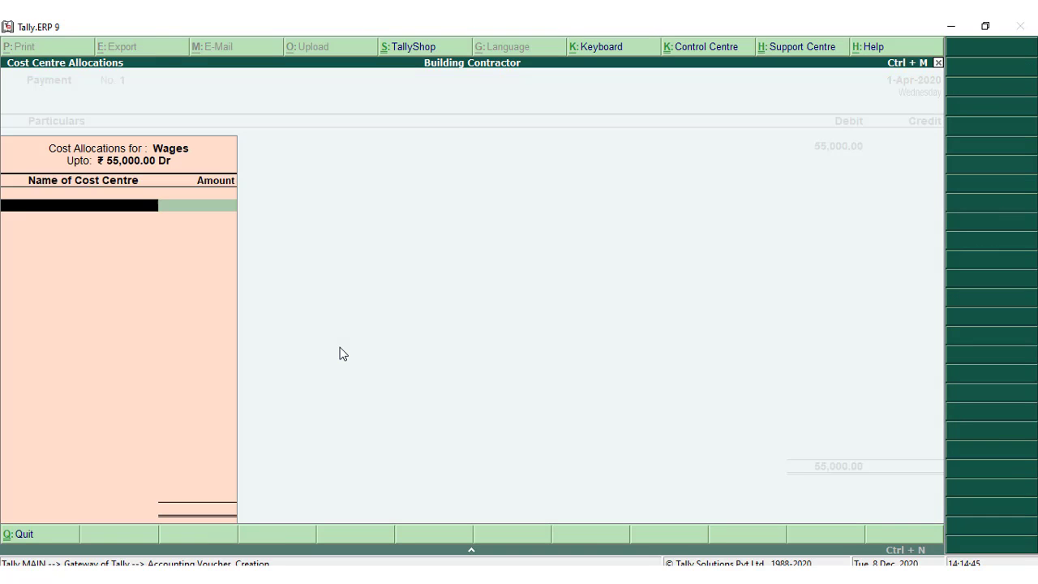
pyautogui.press('Return')
pyautogui.press('Return')
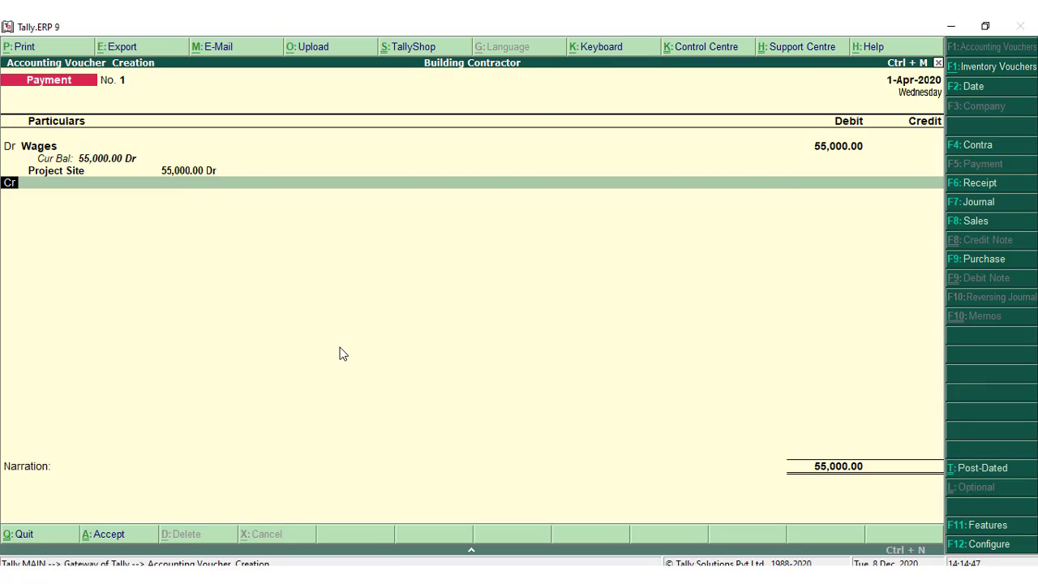
# Step: Credit Indian Bank with the 55,000 as a cheque dated 1-Apr-2020 and save the payment voucher without narration
pyautogui.write('in')
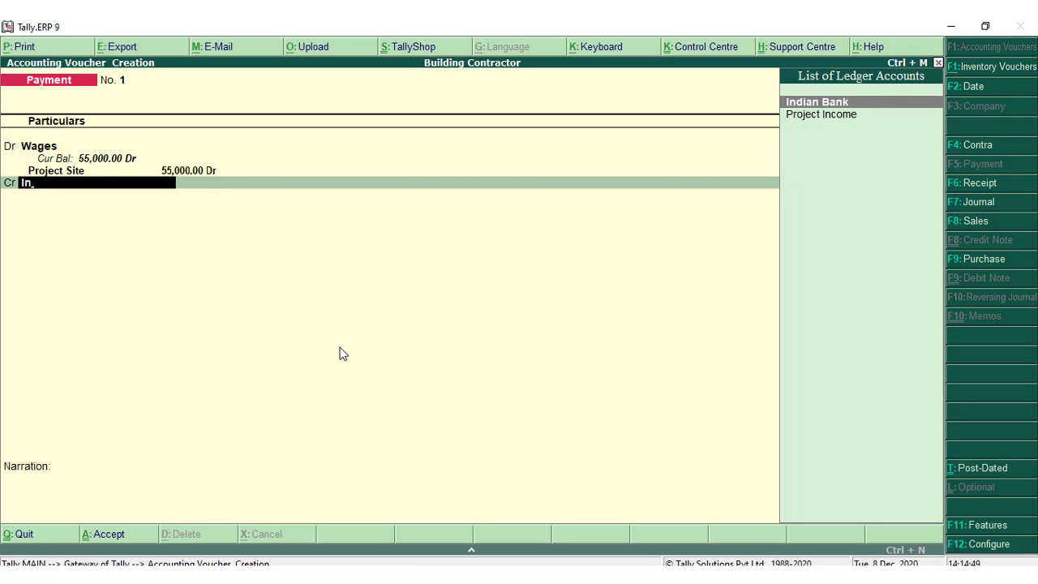
pyautogui.press('Return')
pyautogui.press('Return')
pyautogui.press('Return')
pyautogui.press('Return')
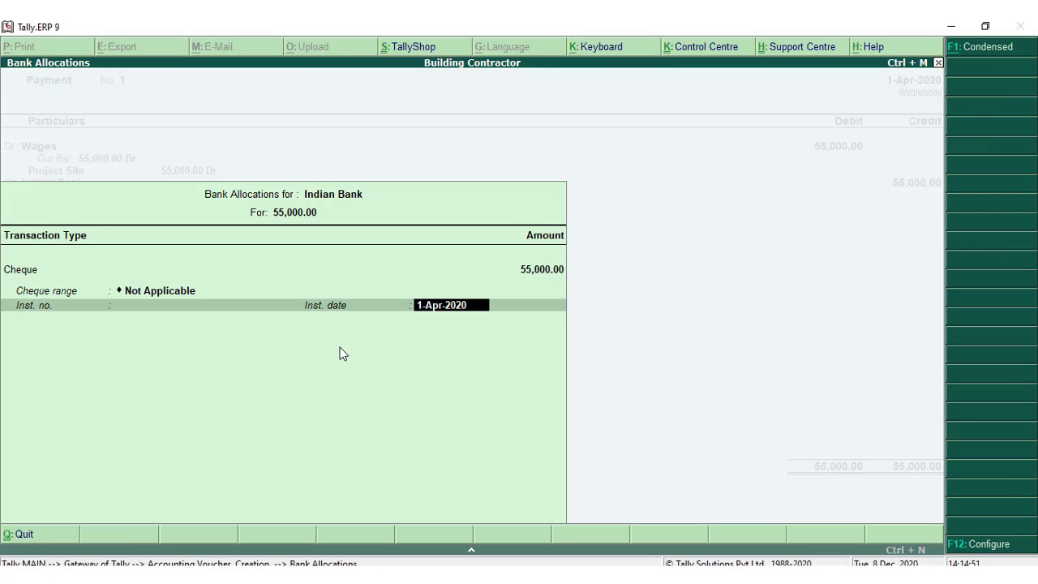
pyautogui.press('Return')
pyautogui.press('Return')
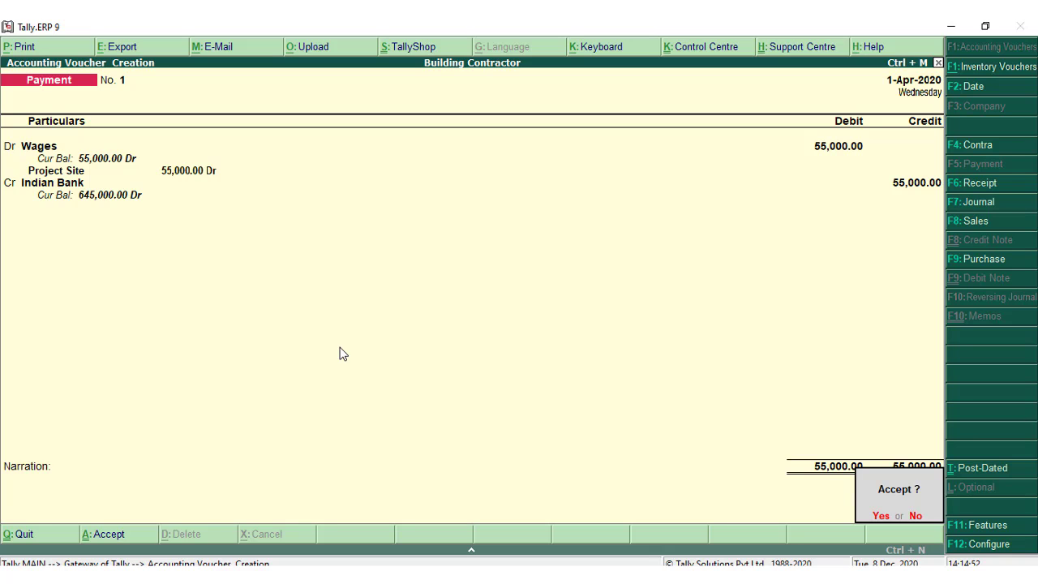
pyautogui.press('Return')
# Step: Create the ledger Tansport Charges under Direct Expenses with cost centres applicable set to Yes as the debit account of the new payment voucher
pyautogui.hotkey('alt', 'c')
pyautogui.write('Ta')
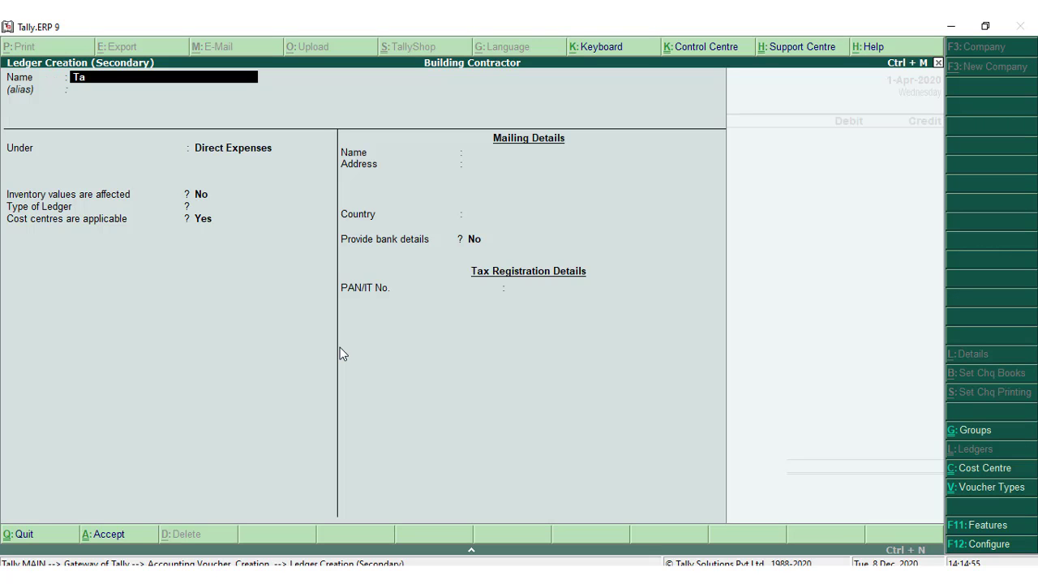
pyautogui.write('nsport Charges')
pyautogui.press('Return')
pyautogui.press('Return')
pyautogui.press('Return')
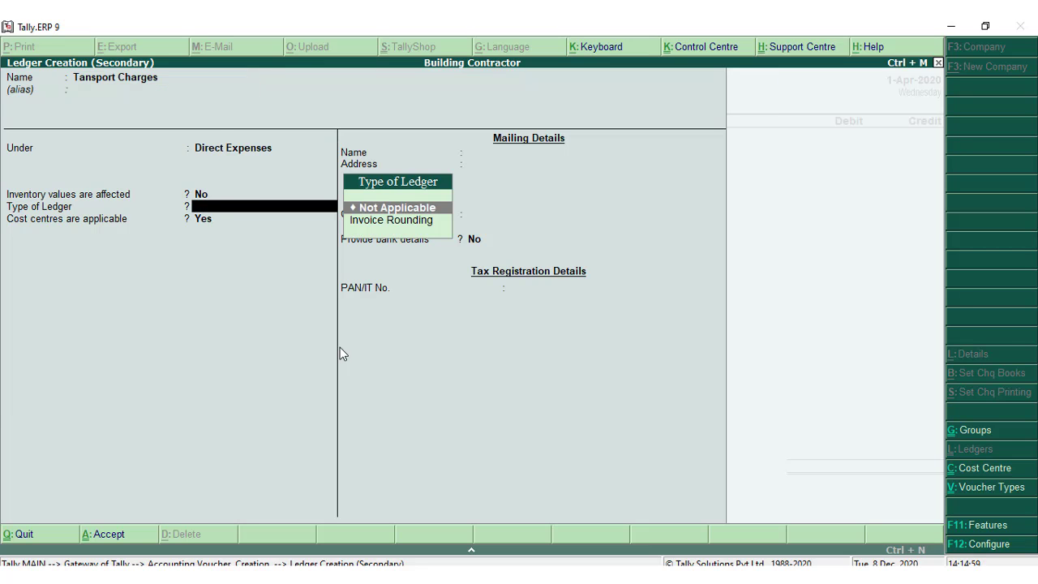
pyautogui.press('Return')
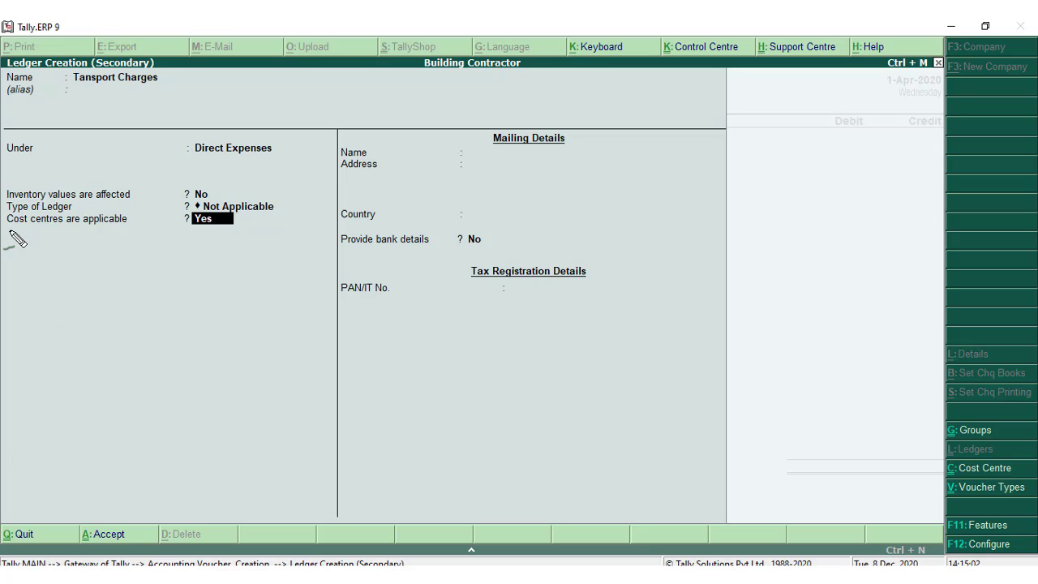
pyautogui.moveTo(10, 232)
pyautogui.mouseDown()
pyautogui.moveTo(203, 244)
pyautogui.moveTo(236, 236)
pyautogui.moveTo(172, 210)
pyautogui.moveTo(65, 209)
pyautogui.moveTo(6, 217)
pyautogui.moveTo(3, 227)
pyautogui.mouseUp()
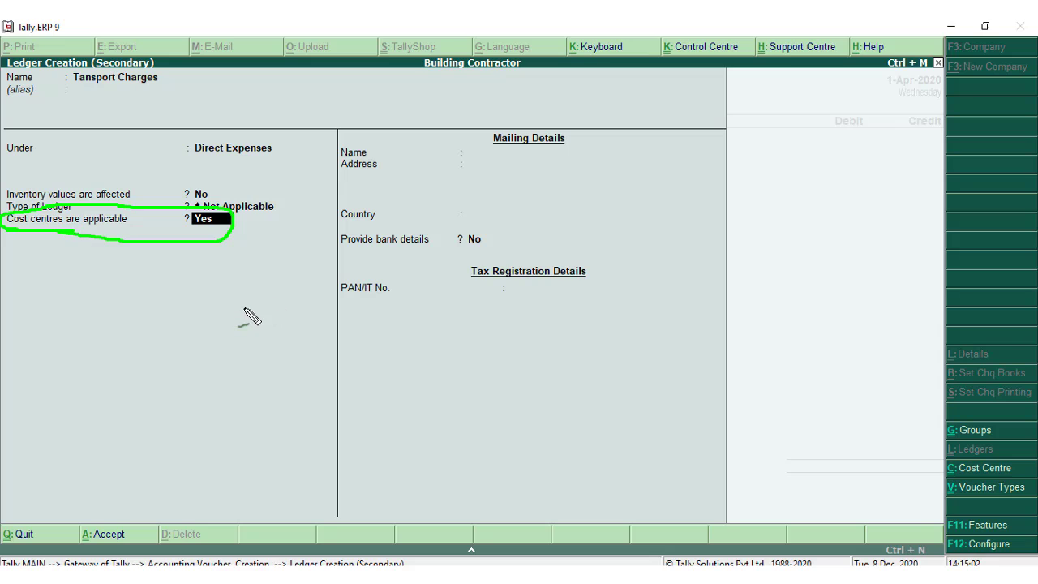
pyautogui.press('Escape')
pyautogui.press('n')
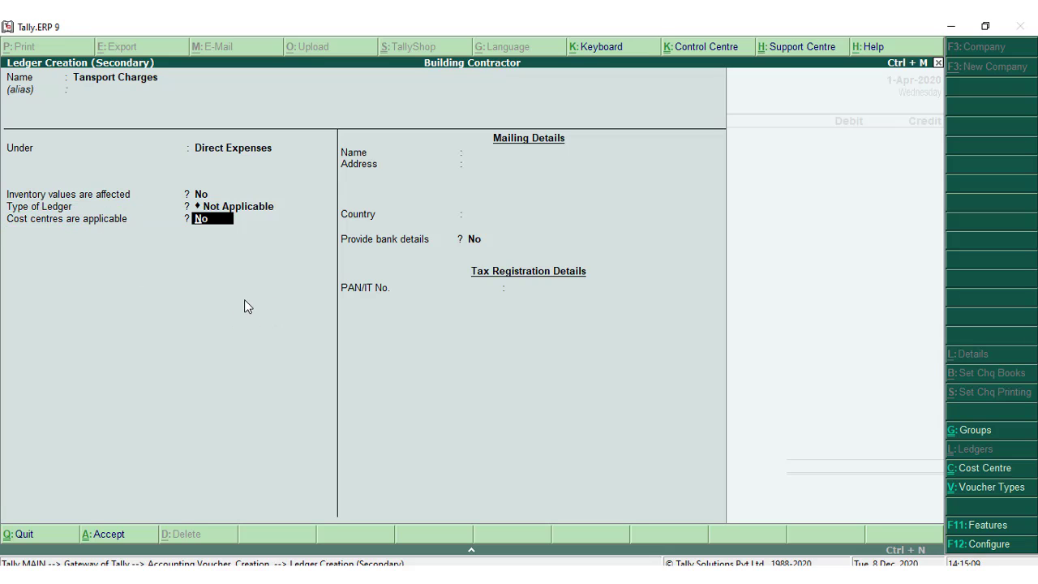
pyautogui.press('BackSpace')
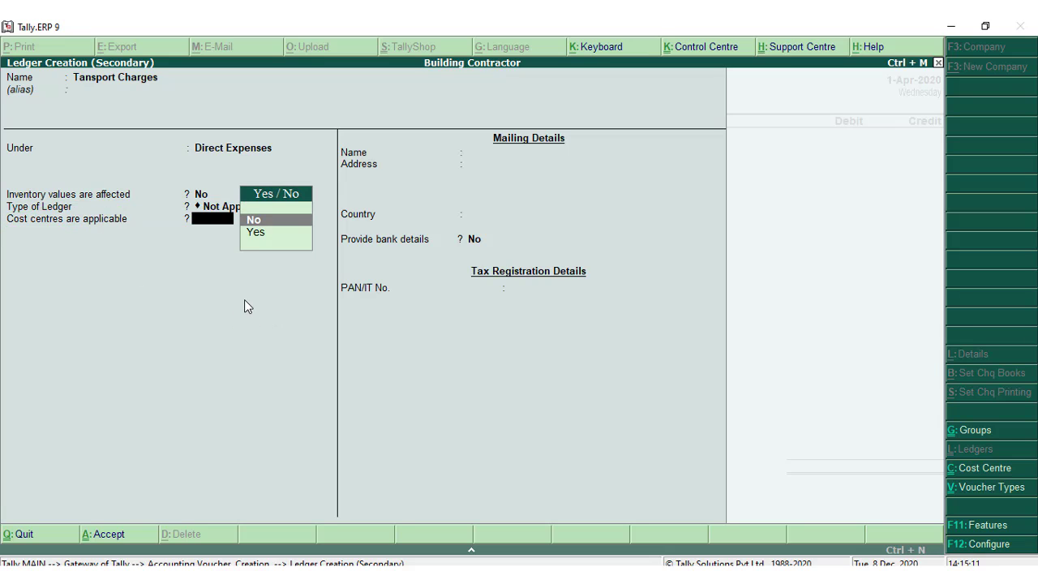
pyautogui.write('yes')
pyautogui.press('Return')
pyautogui.press('y')
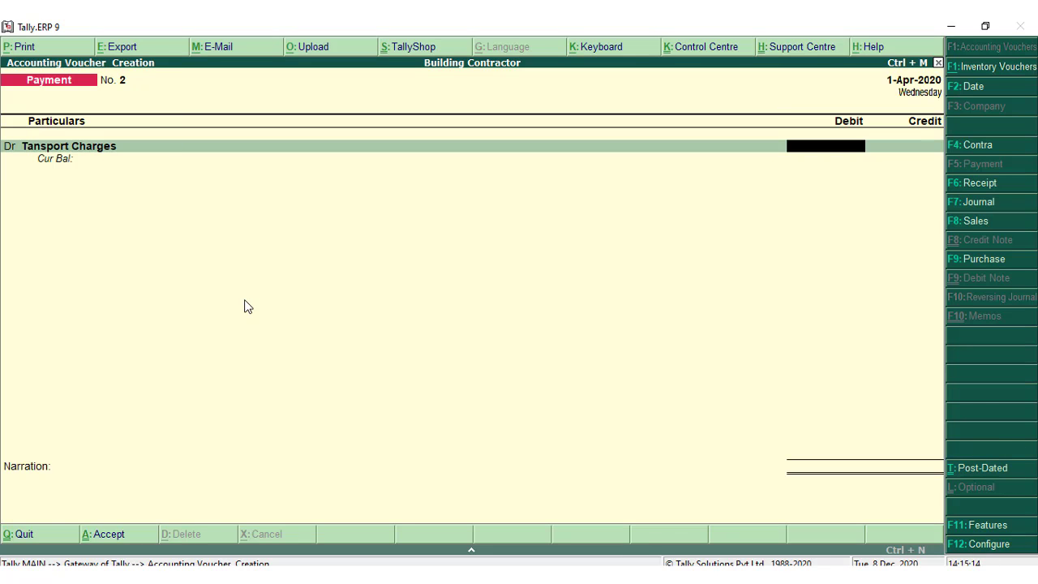
# Step: Debit Tansport Charges with 20,000 and allocate the full amount to the Project Site cost centre
pyautogui.write('20000')
pyautogui.press('Return')
pyautogui.press('Return')
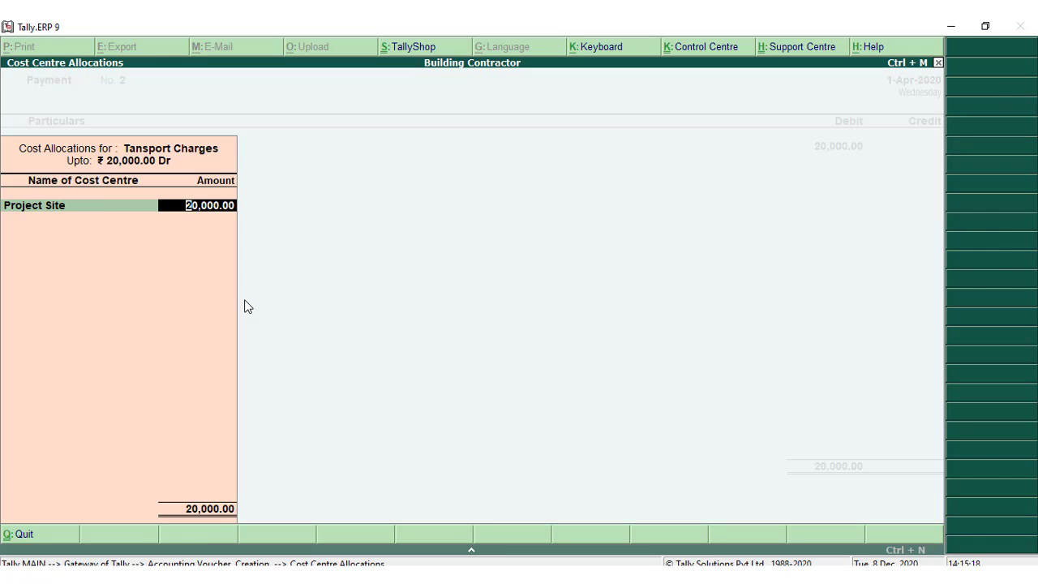
pyautogui.press('Return')
# Step: Credit Indian Bank with the 20,000 as a cheque dated 1-Apr-2020 and save the payment voucher without narration
pyautogui.press('Down')
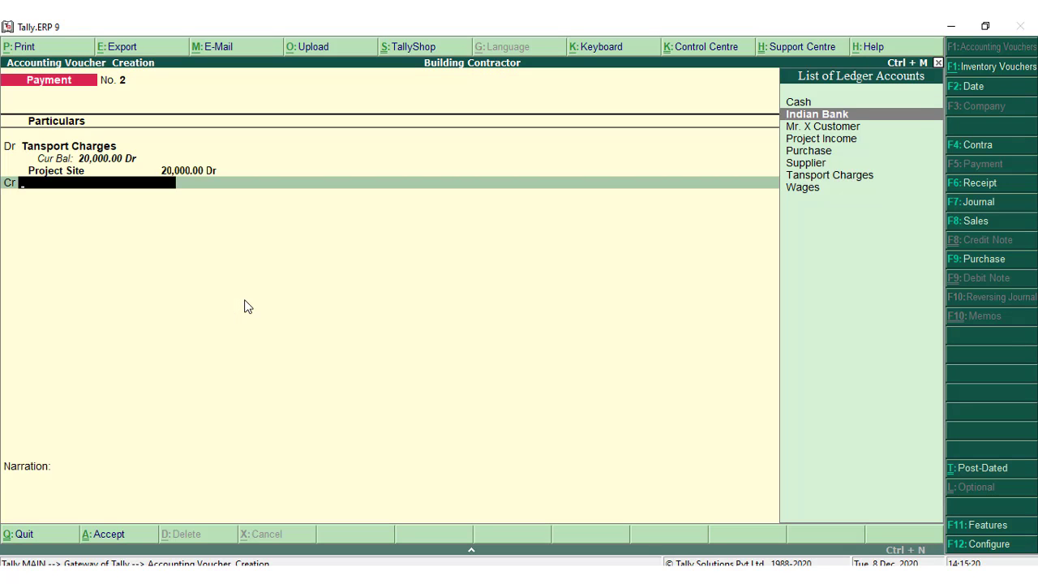
pyautogui.press('Return')
pyautogui.press('Return')
pyautogui.press('Return')
pyautogui.press('Return')
pyautogui.press('Return')
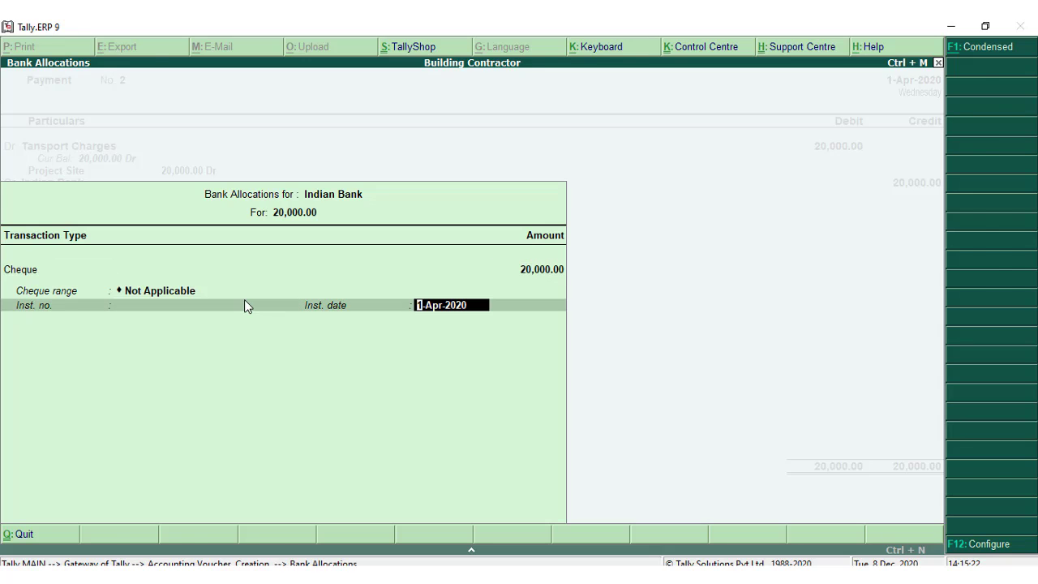
pyautogui.press('Return')
pyautogui.press('Return')
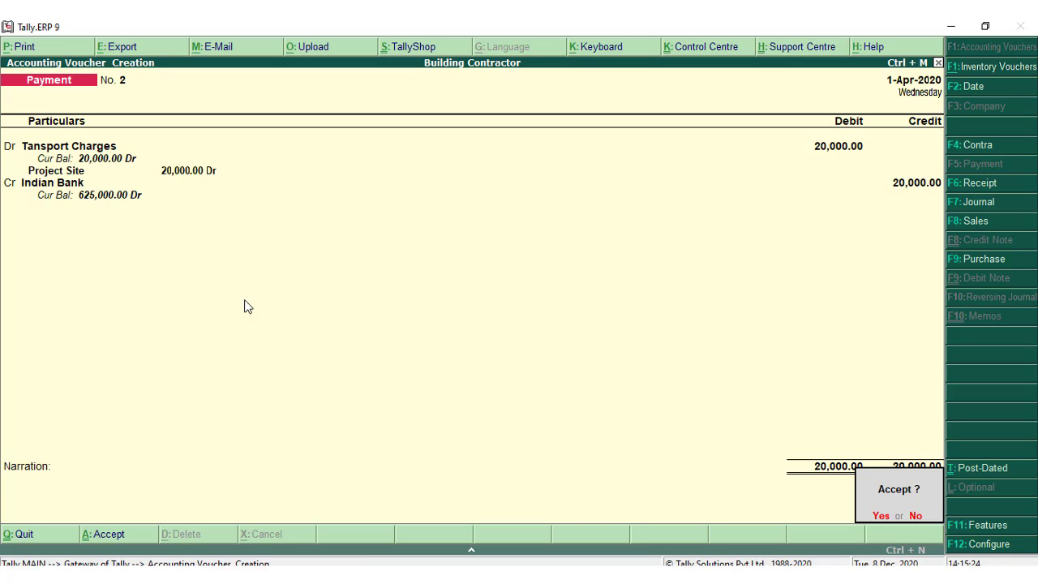
pyautogui.press('Return')
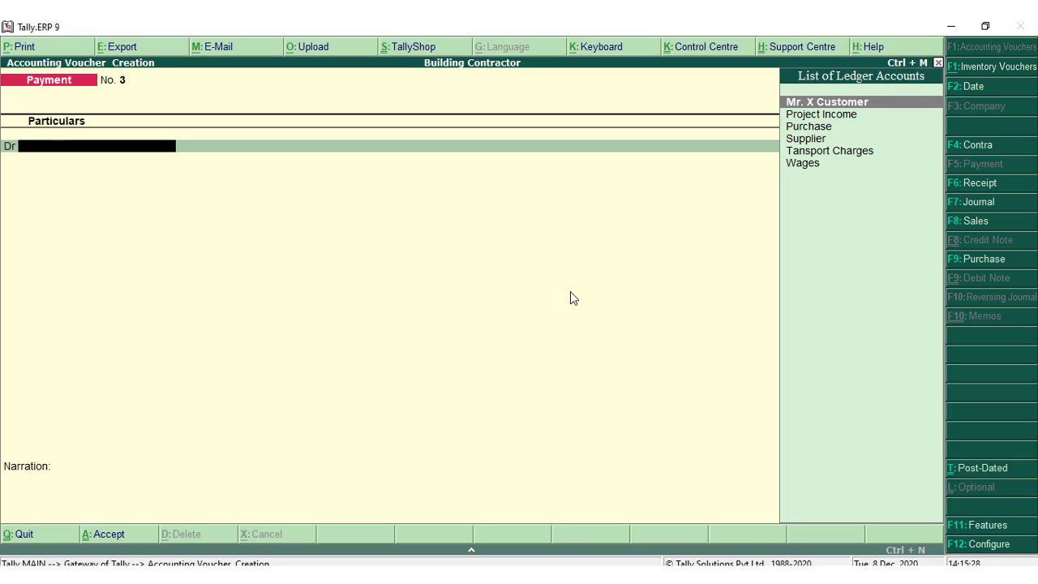
# Step: In a new receipt voucher, credit Mr. X Customer with 300,000 against pending bill 1
pyautogui.click(1005, 187)
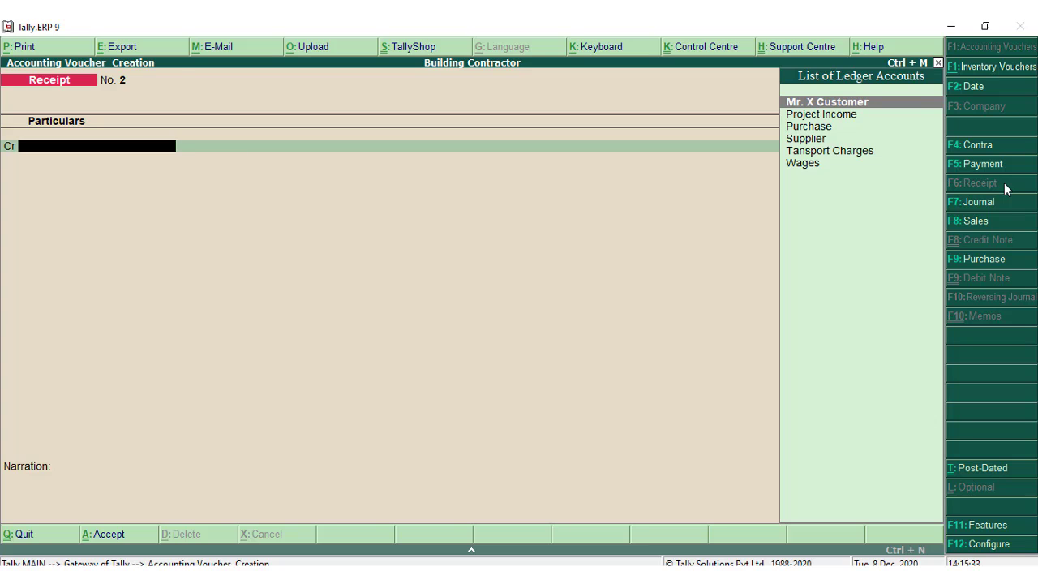
pyautogui.press('Return')
pyautogui.write('300000')
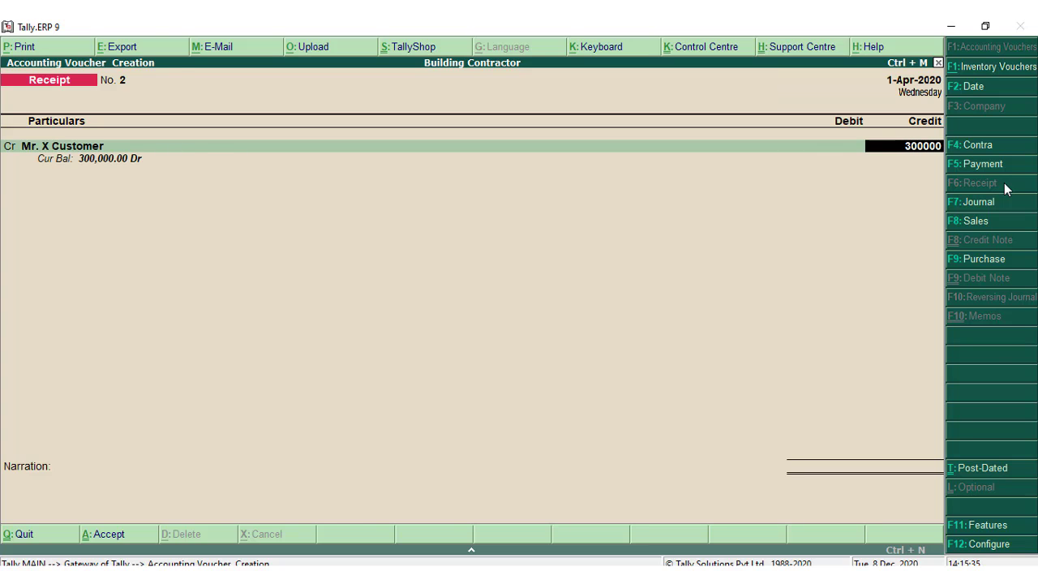
pyautogui.press('Return')
pyautogui.press('Return')
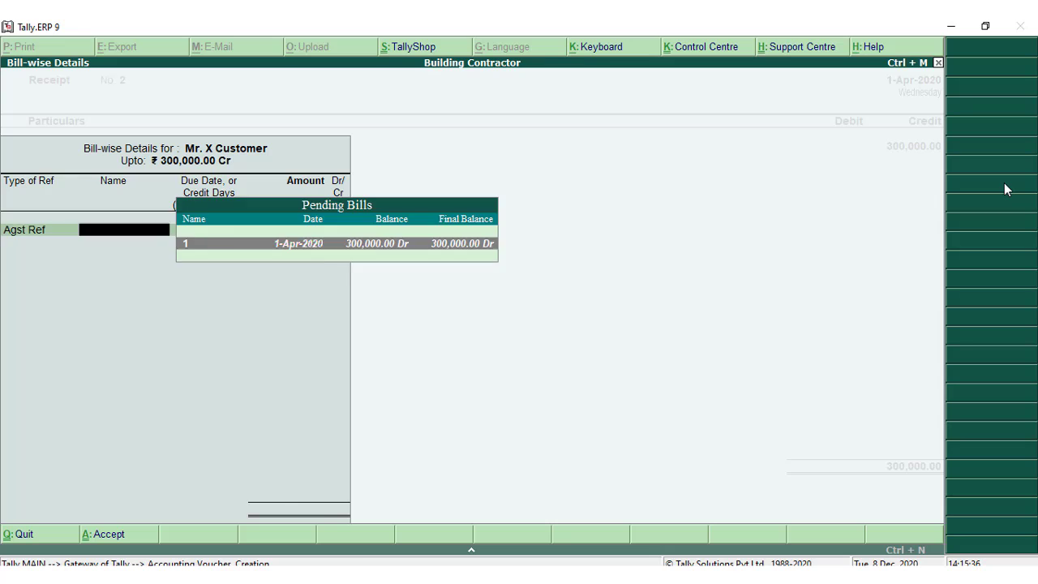
pyautogui.press('Return')
pyautogui.press('Return')
pyautogui.press('Return')
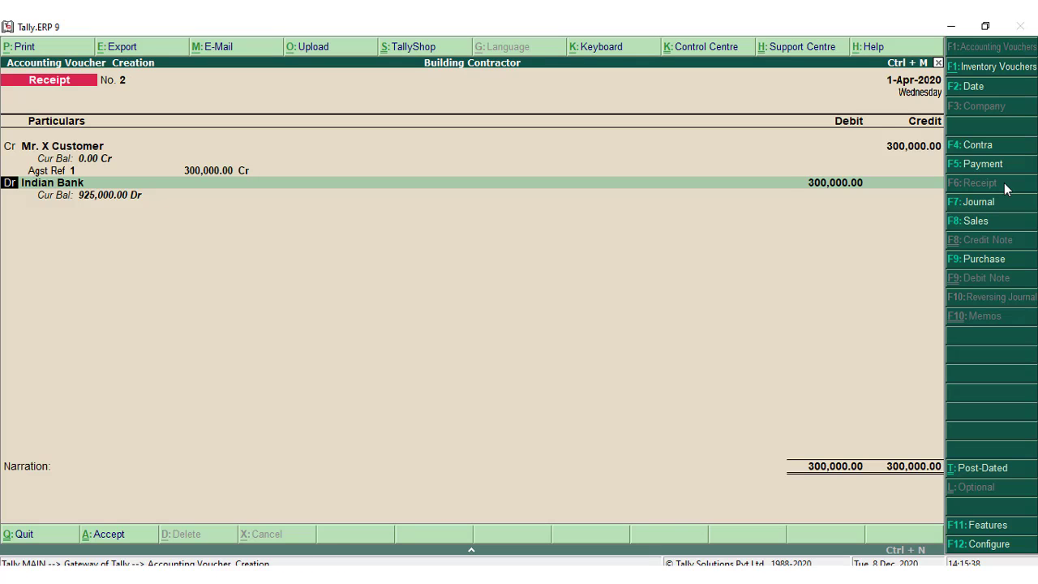
# Step: Debit Indian Bank with the 300,000 as a Cheque/DD dated 1-Apr-2020 and save the receipt voucher without narration
pyautogui.press('Return')
pyautogui.press('Return')
pyautogui.press('Return')
pyautogui.press('Return')
pyautogui.press('Return')
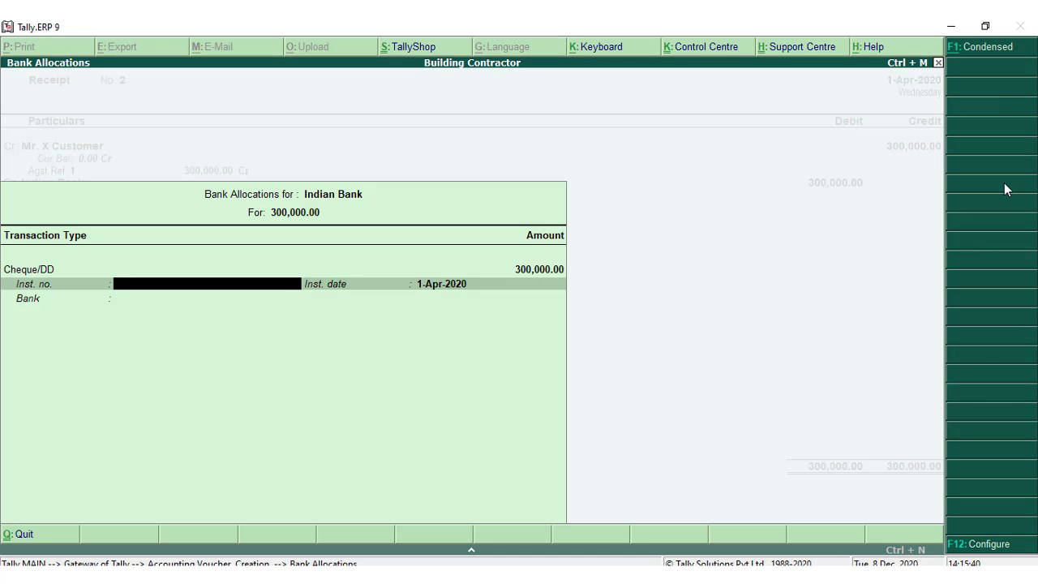
pyautogui.press('Return')
pyautogui.press('Return')
pyautogui.press('Return')
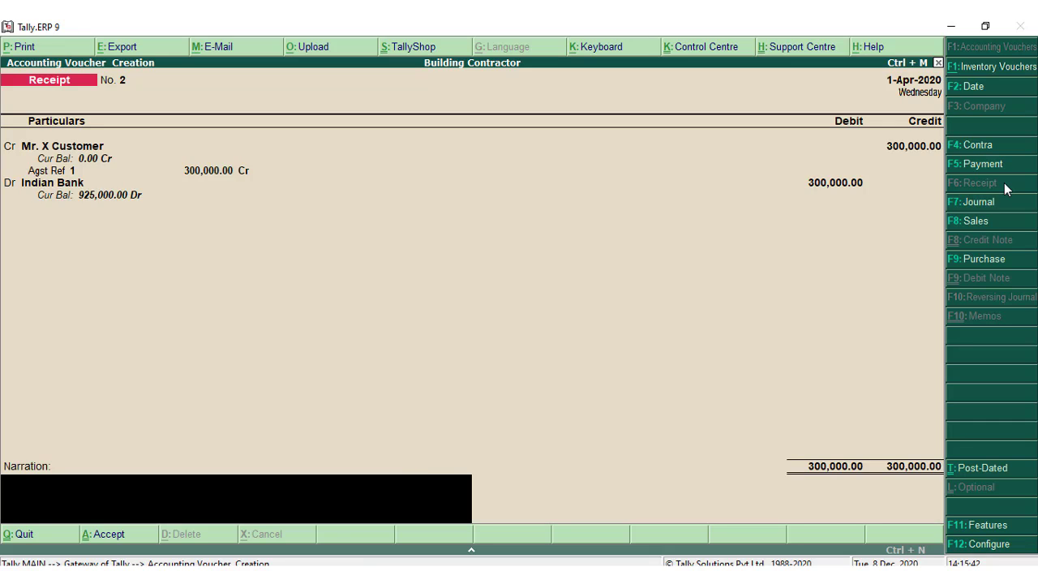
pyautogui.press('Return')
pyautogui.press('Return')
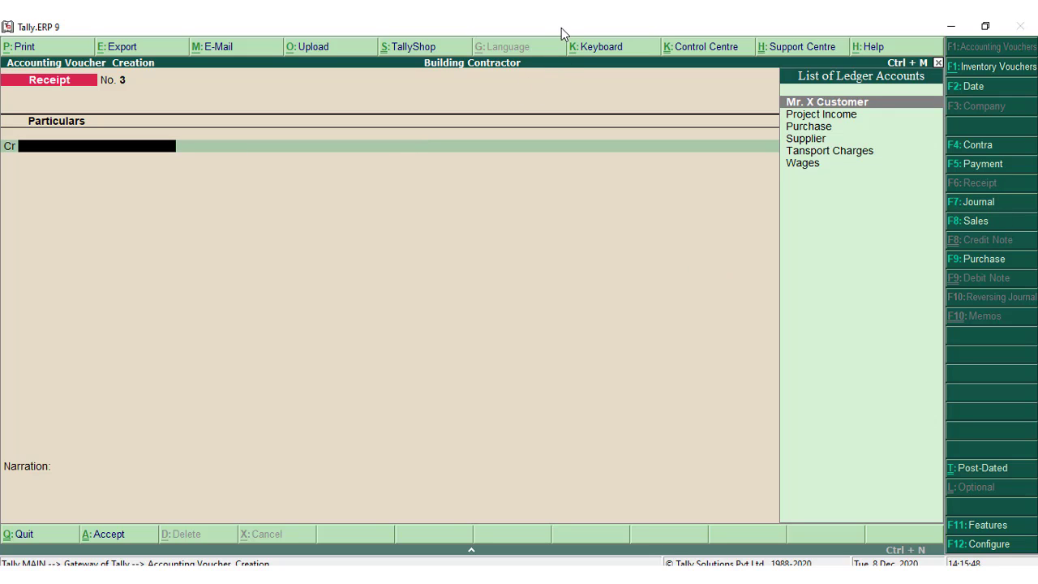
# Step: Start a stock journal of class Transfer with Main Location as the destination godown
pyautogui.press('Escape')
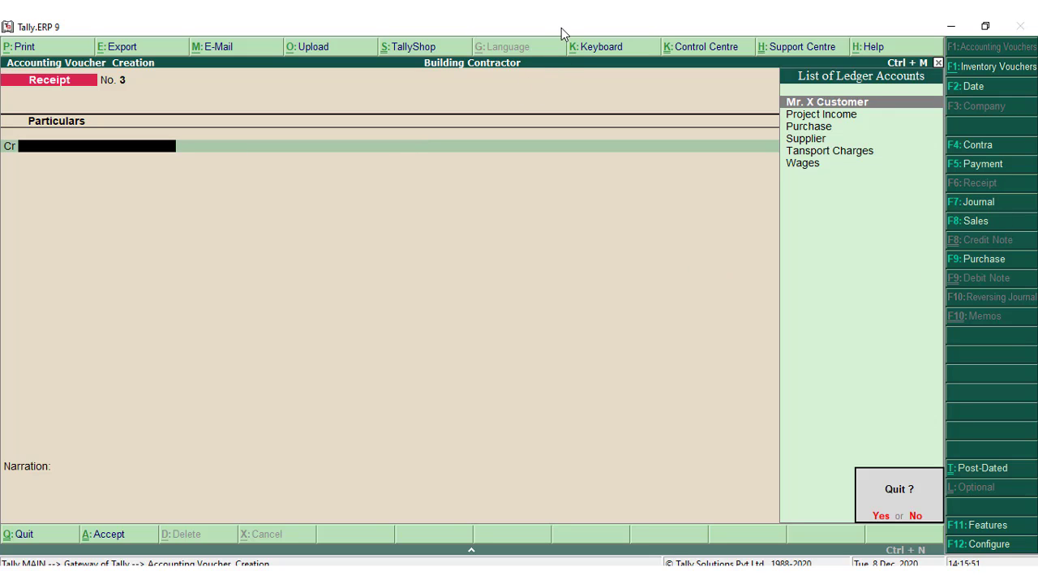
pyautogui.press('y')
pyautogui.press('Down')
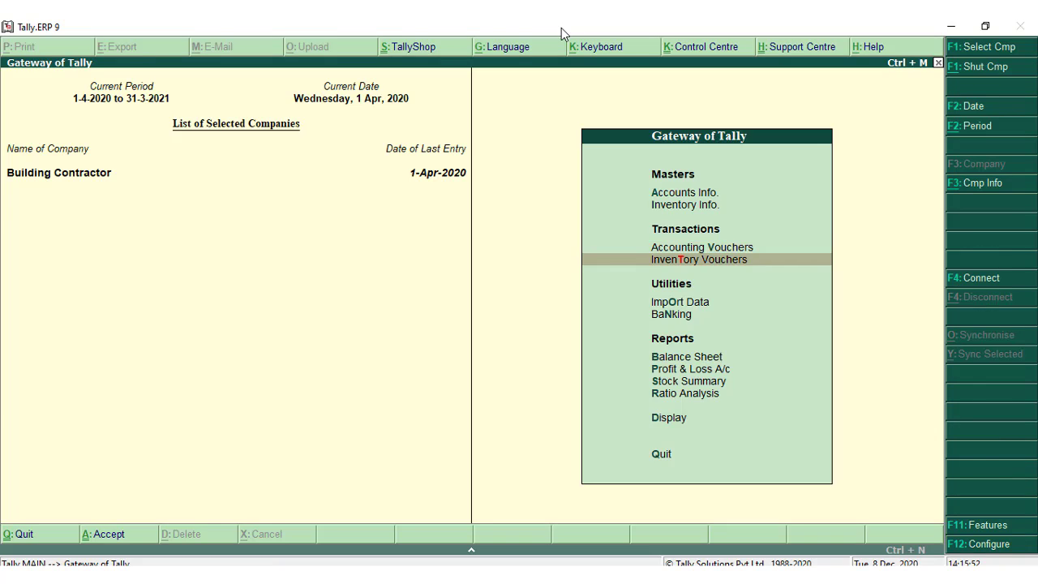
pyautogui.press('Return')
pyautogui.press('F7')
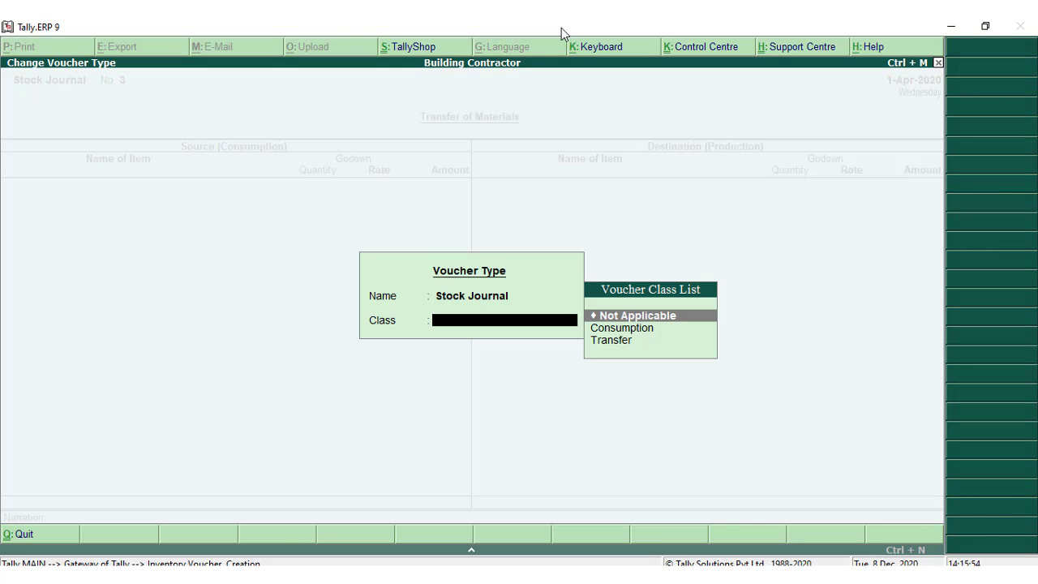
pyautogui.press('Down')
pyautogui.press('Down')
pyautogui.press('Return')
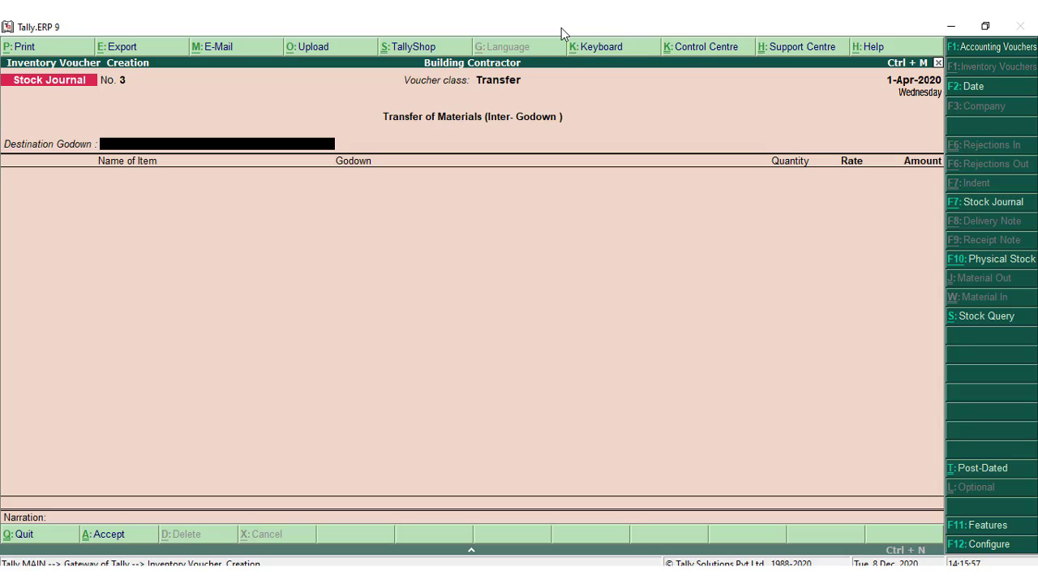
pyautogui.write('P')
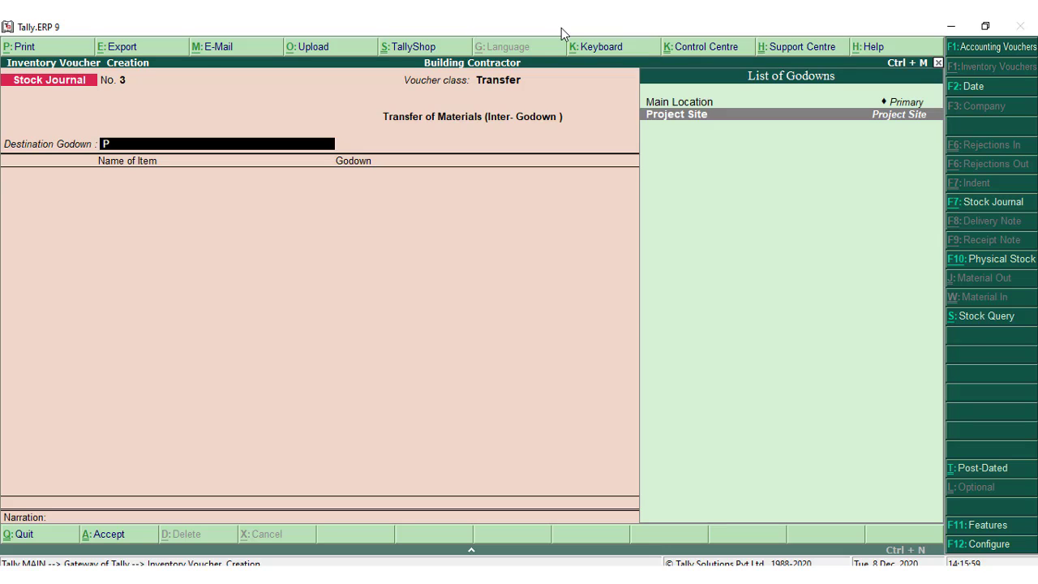
pyautogui.press('Up')
pyautogui.press('Return')
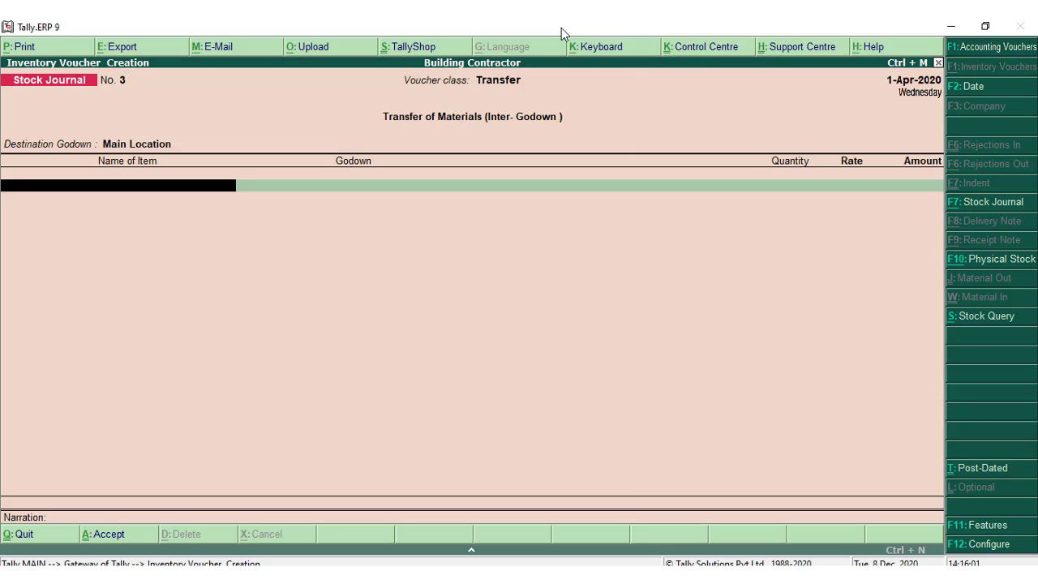
# Step: Add Bricks to the transfer with Project Site as the source godown and a quantity of 2,000 nos
pyautogui.press('Down')
pyautogui.press('Return')
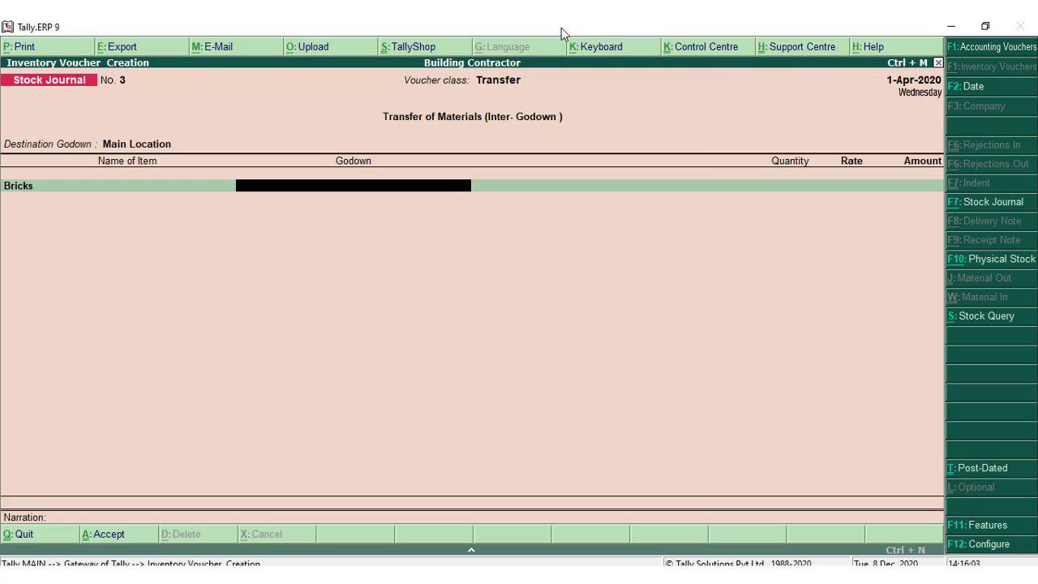
pyautogui.write('S')
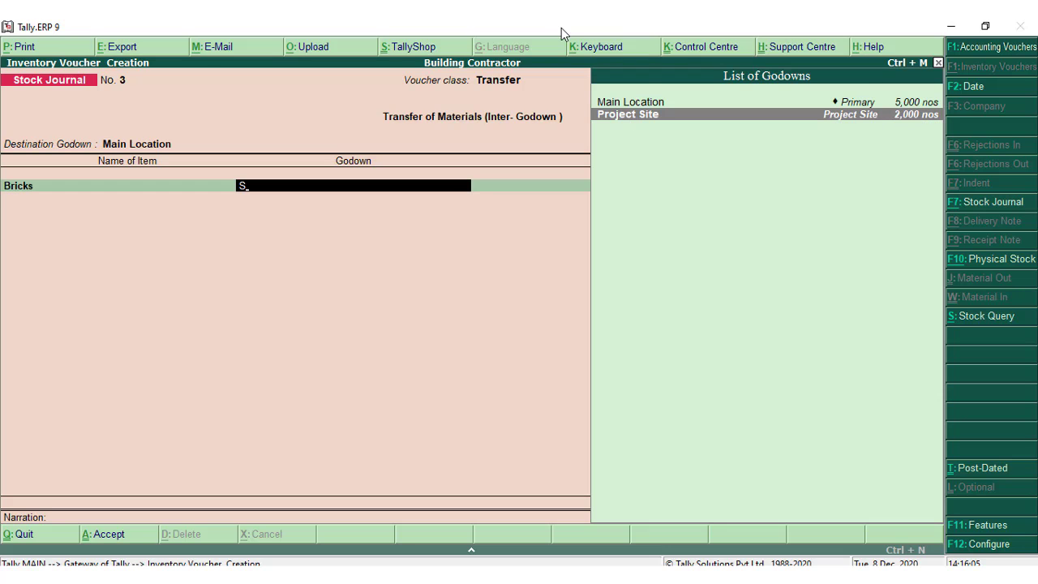
pyautogui.press('Return')
pyautogui.write('2000')
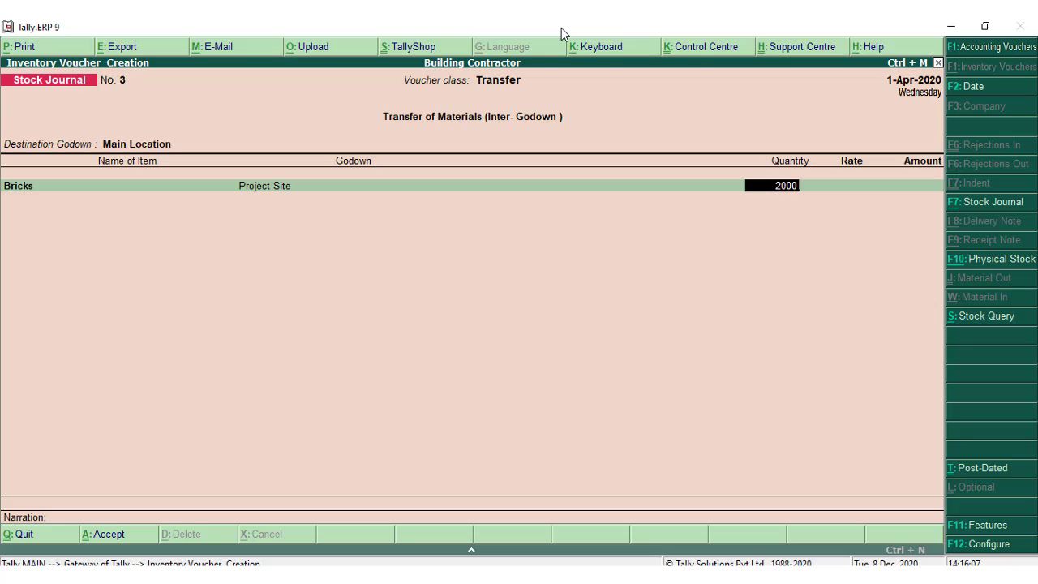
pyautogui.press('Return')
pyautogui.press('Return')
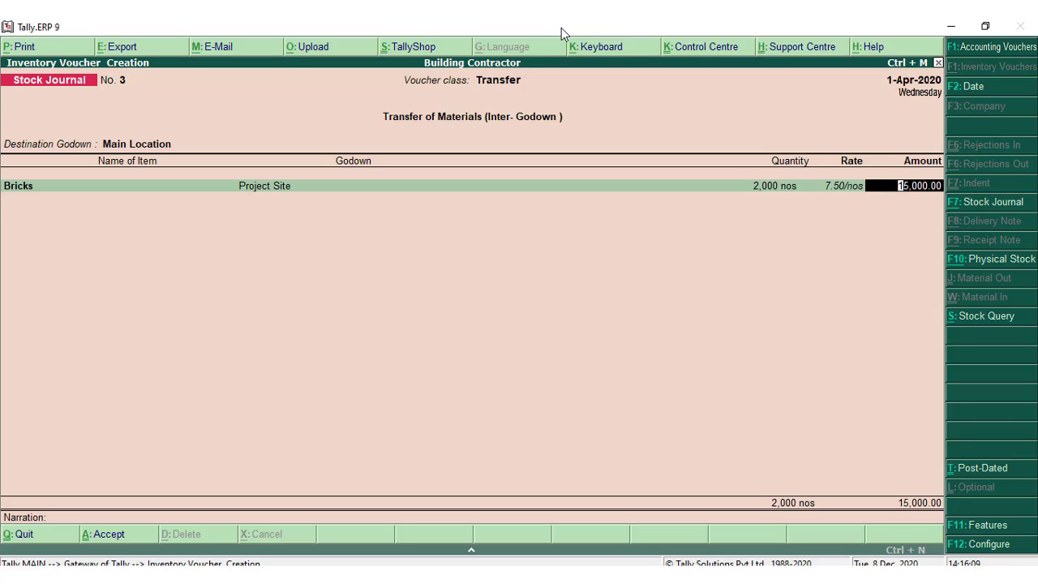
pyautogui.press('Return')
# Step: Add Cement to the transfer from the Project Site godown with a quantity of 3 bgs
pyautogui.write('S')
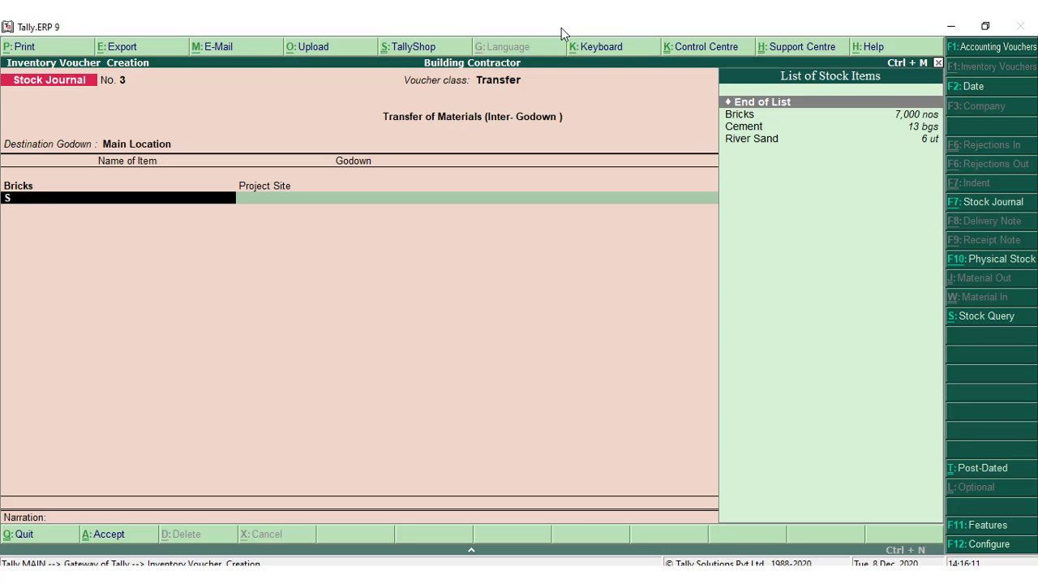
pyautogui.press('Down')
pyautogui.press('Down')
pyautogui.press('Return')
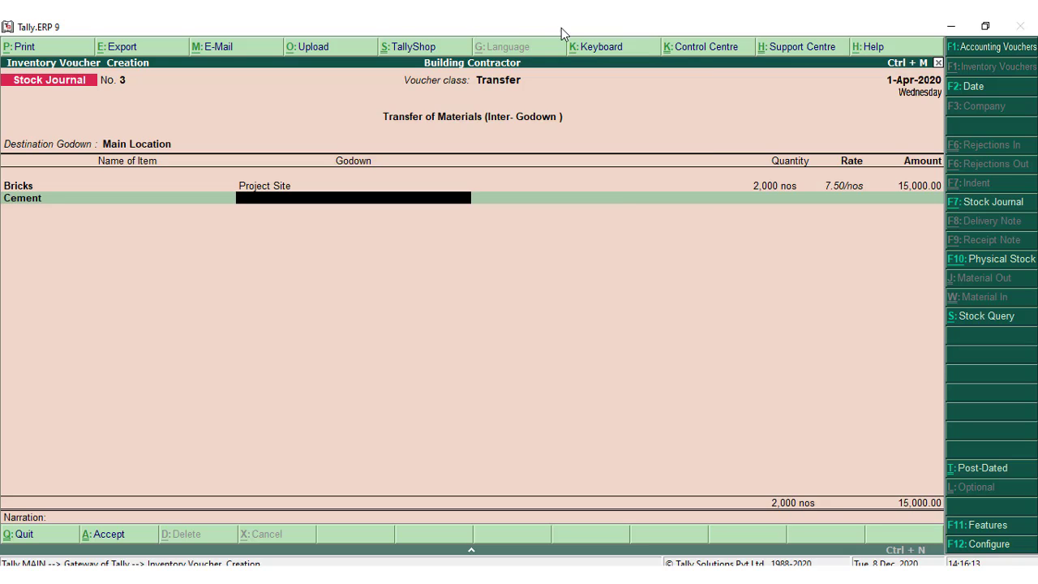
pyautogui.write('Pro')
pyautogui.press('Return')
pyautogui.write('3')
pyautogui.press('Return')
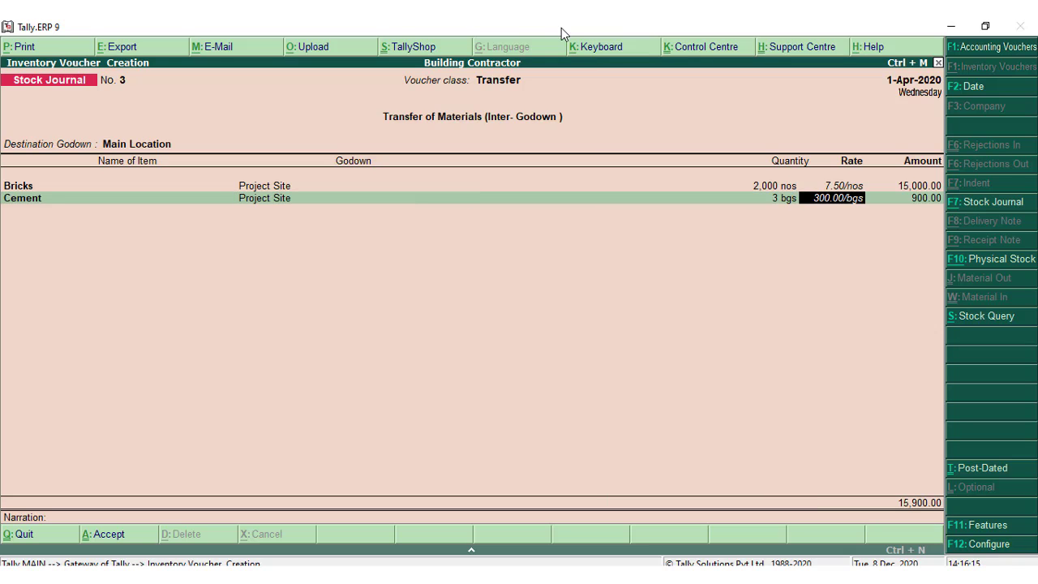
pyautogui.press('Return')
pyautogui.press('Return')
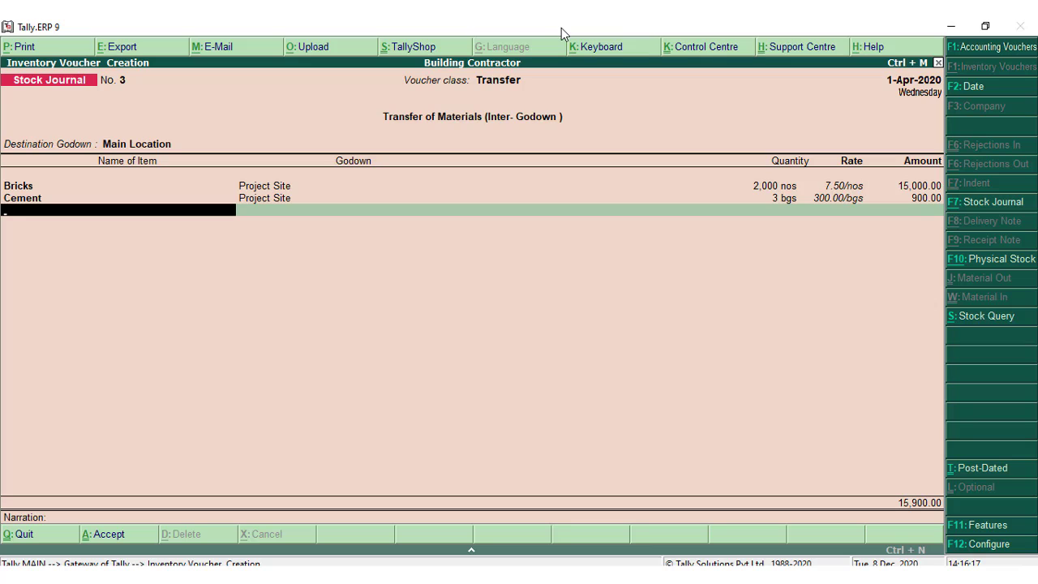
# Step: Add Iron Rod to the transfer from the Project Site godown with a quantity of 50 kg
pyautogui.write('Ir')
pyautogui.press('Return')
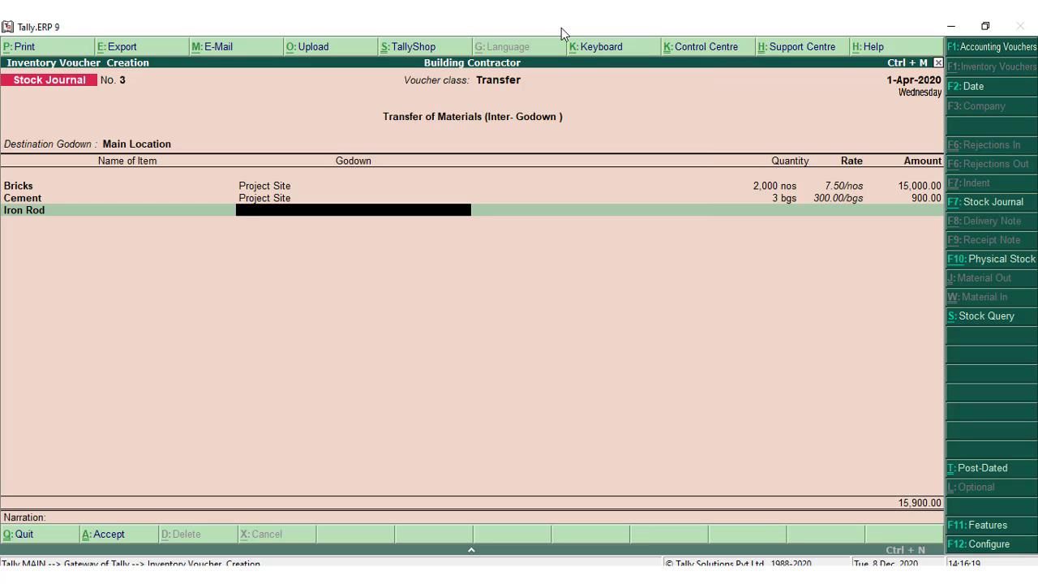
pyautogui.write('Pr')
pyautogui.press('Return')
pyautogui.write('50')
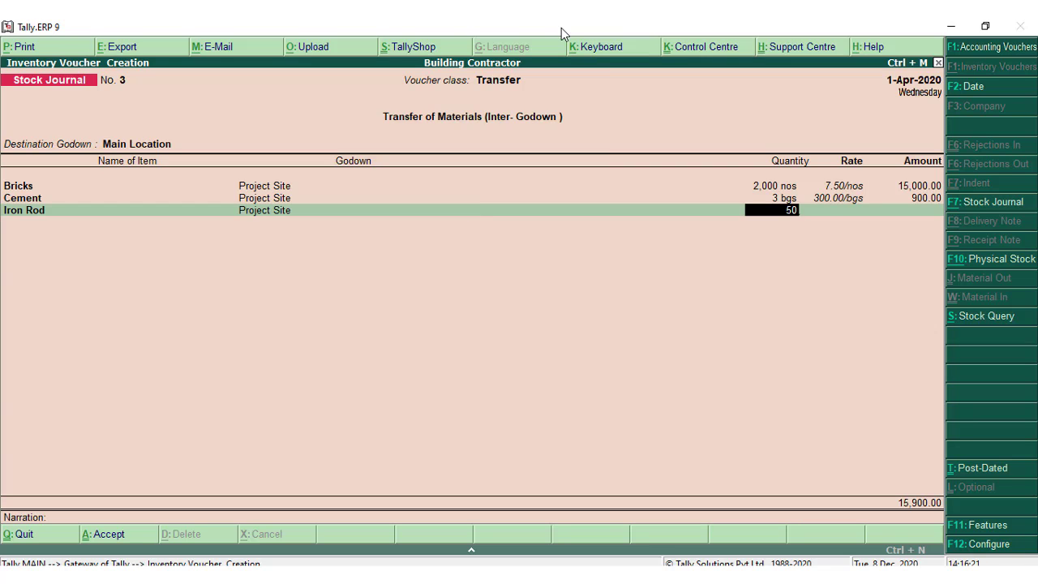
pyautogui.press('Return')
pyautogui.press('BackSpace')
pyautogui.press('BackSpace')
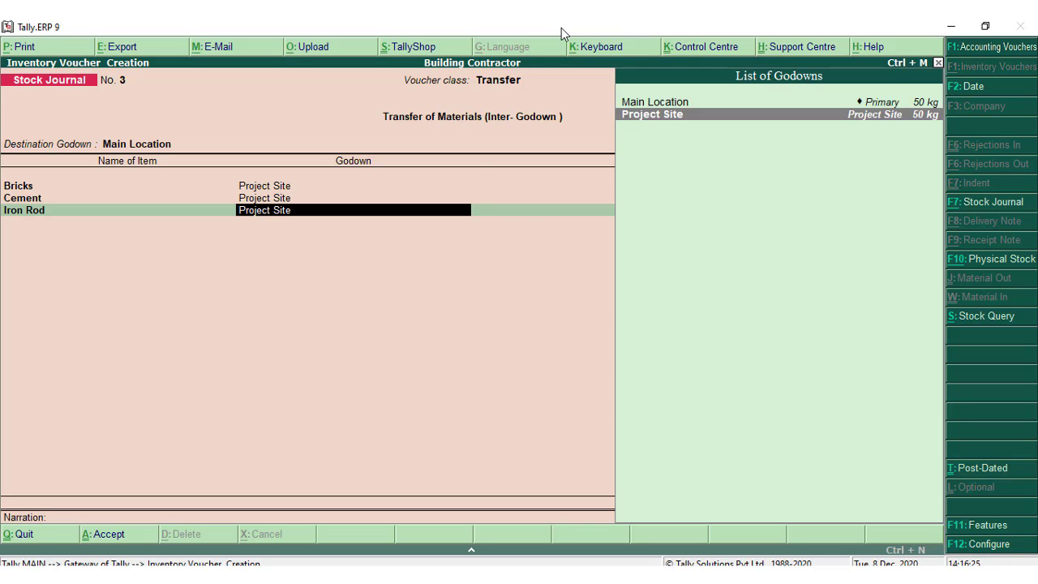
pyautogui.press('Return')
pyautogui.press('BackSpace')
pyautogui.press('Return')
pyautogui.press('Return')
pyautogui.press('Return')
pyautogui.press('Return')
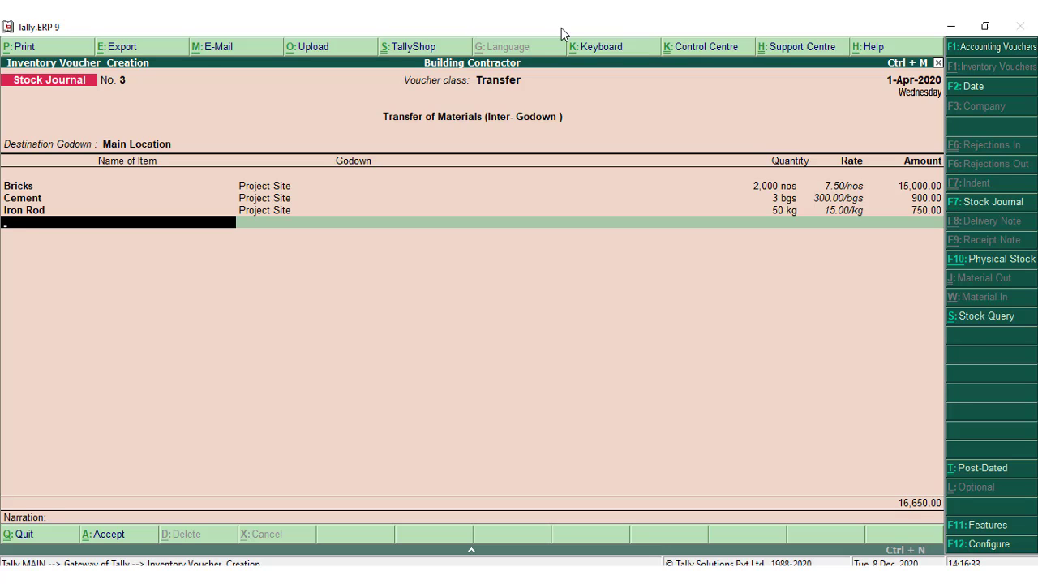
# Step: Add River Sand to the transfer from Project Site with a quantity of 1 ut and end the item list
pyautogui.write('riv')
pyautogui.press('Return')
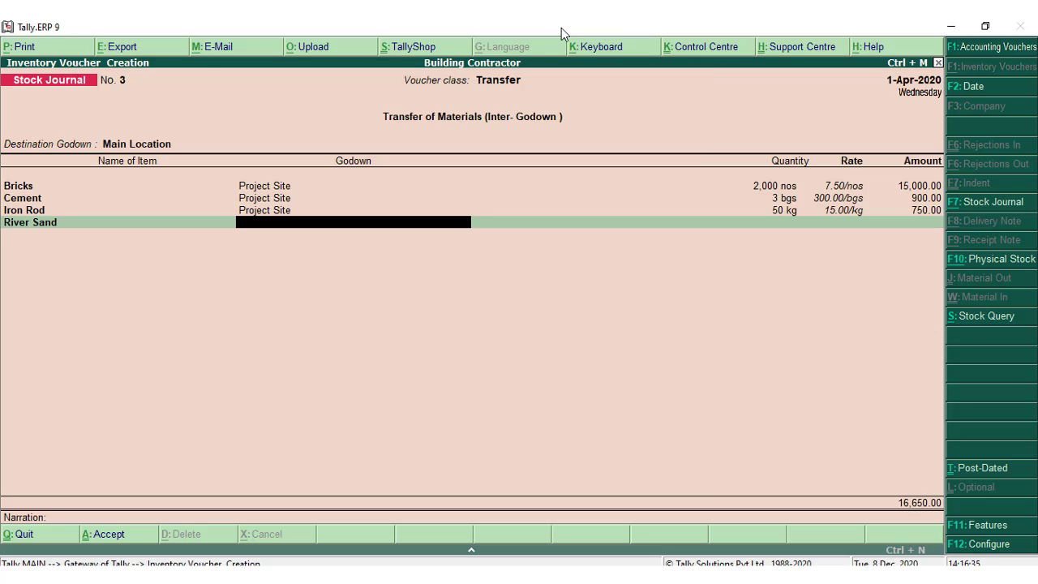
pyautogui.write('p')
pyautogui.press('Return')
pyautogui.write('12')
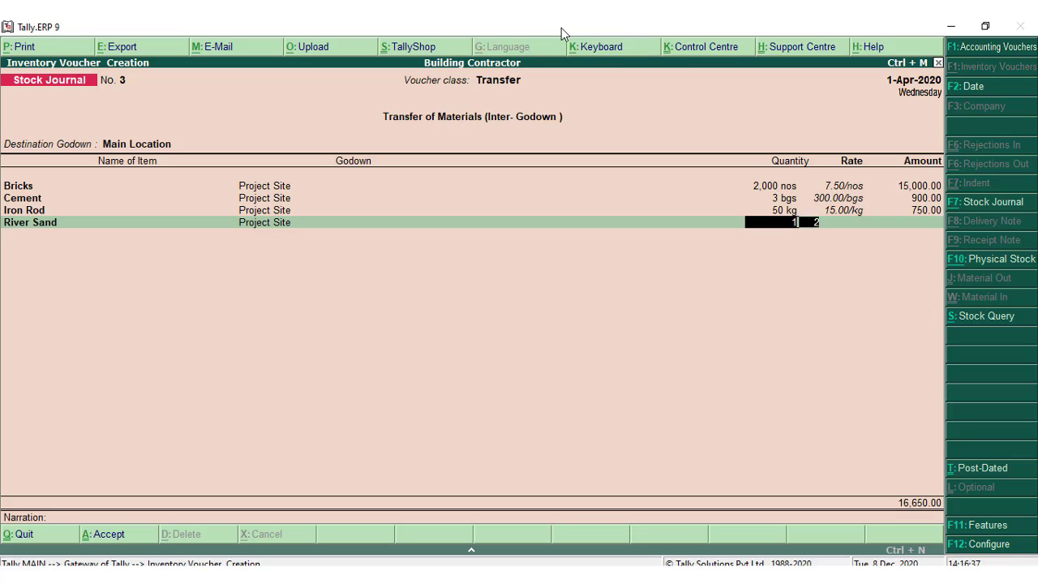
pyautogui.write('500.00/ut')
pyautogui.press('Return')
pyautogui.press('Return')
pyautogui.press('Return')
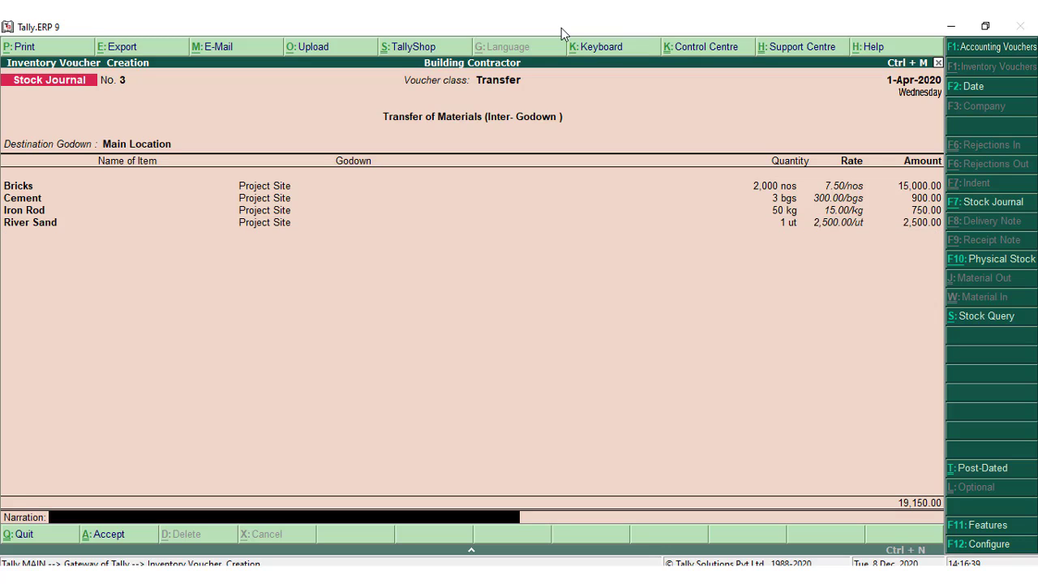
# Step: Save the transfer stock journal without narration and return to the Gateway of Tally
pyautogui.press('Return')
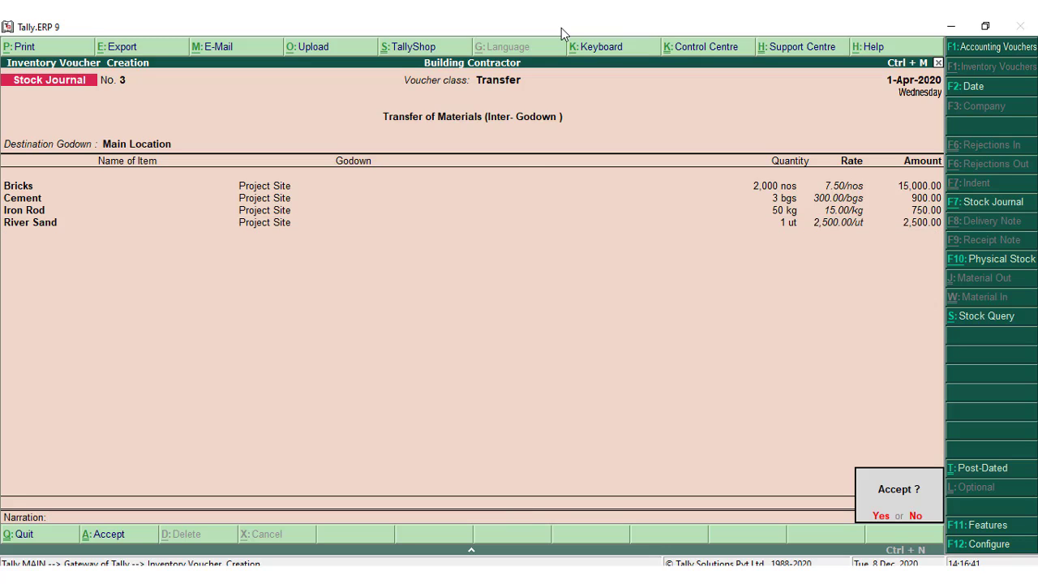
pyautogui.press('y')
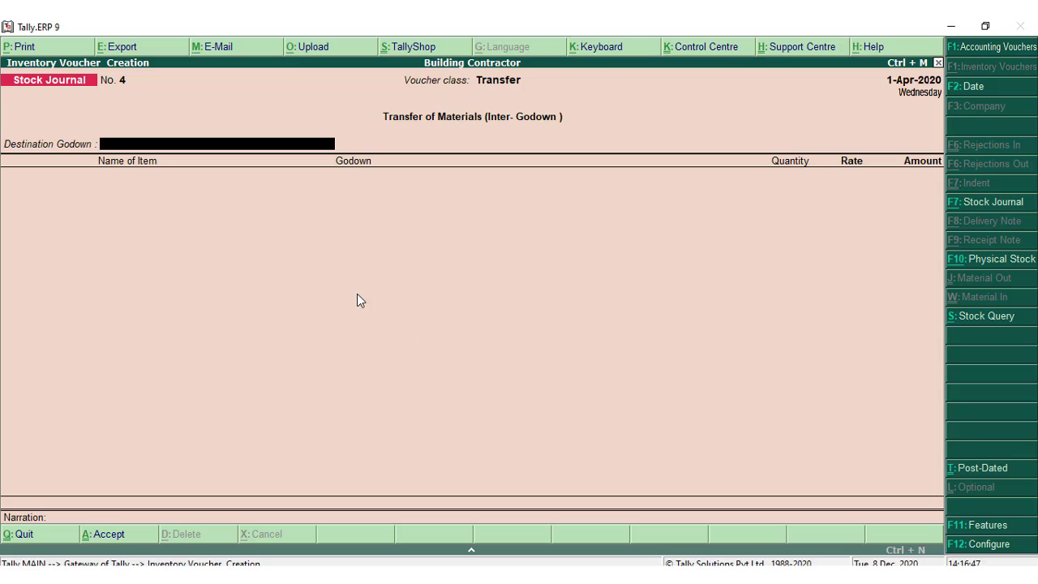
pyautogui.press('Escape')
pyautogui.press('y')
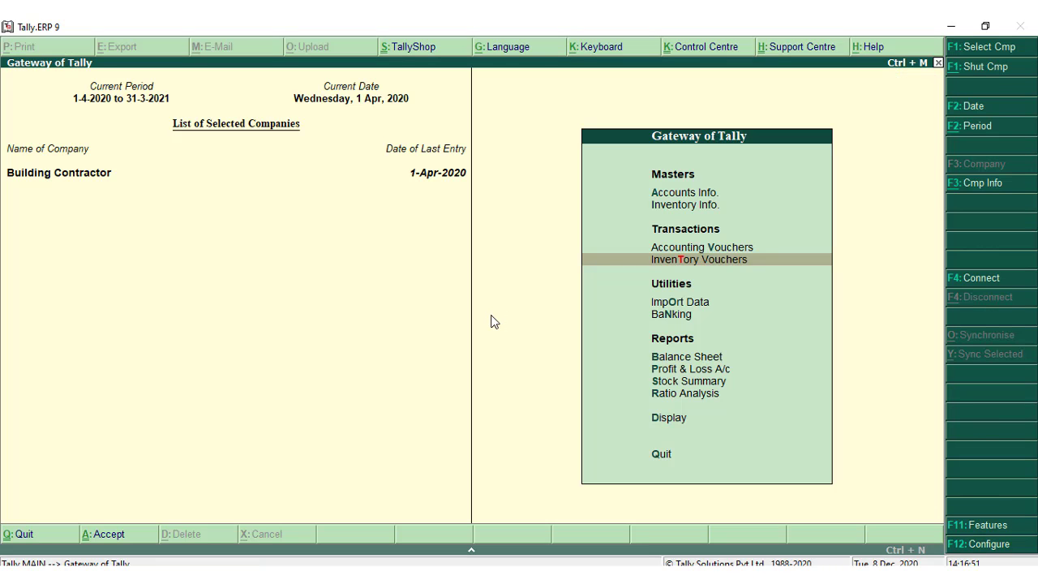
pyautogui.press('Down')
pyautogui.press('Up')
pyautogui.press('Up')
pyautogui.press('Down')
pyautogui.press('Down')
pyautogui.press('Up')
pyautogui.press('Up')
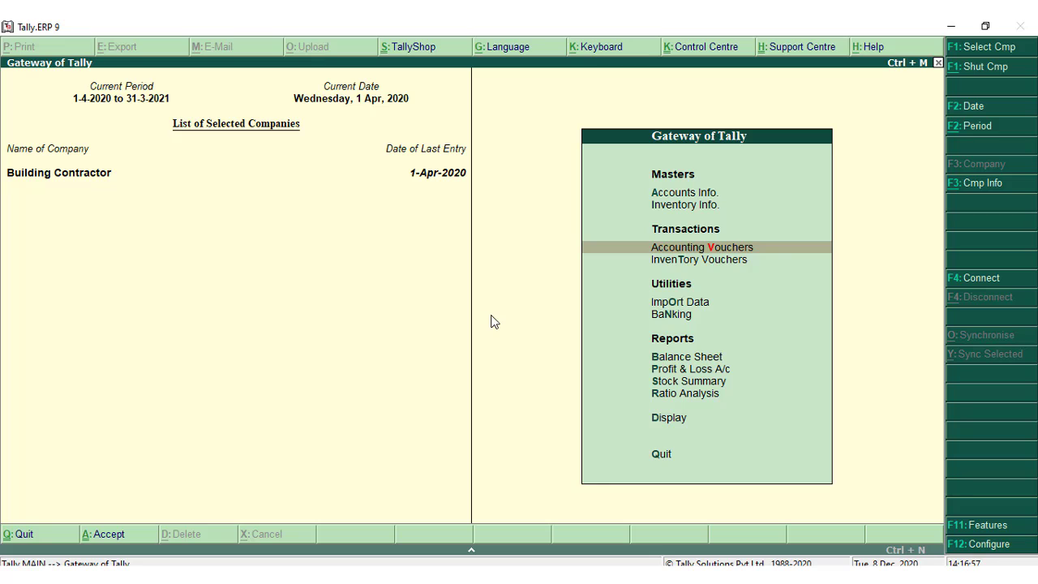
pyautogui.press('Down')
pyautogui.press('Down')
pyautogui.press('Down')
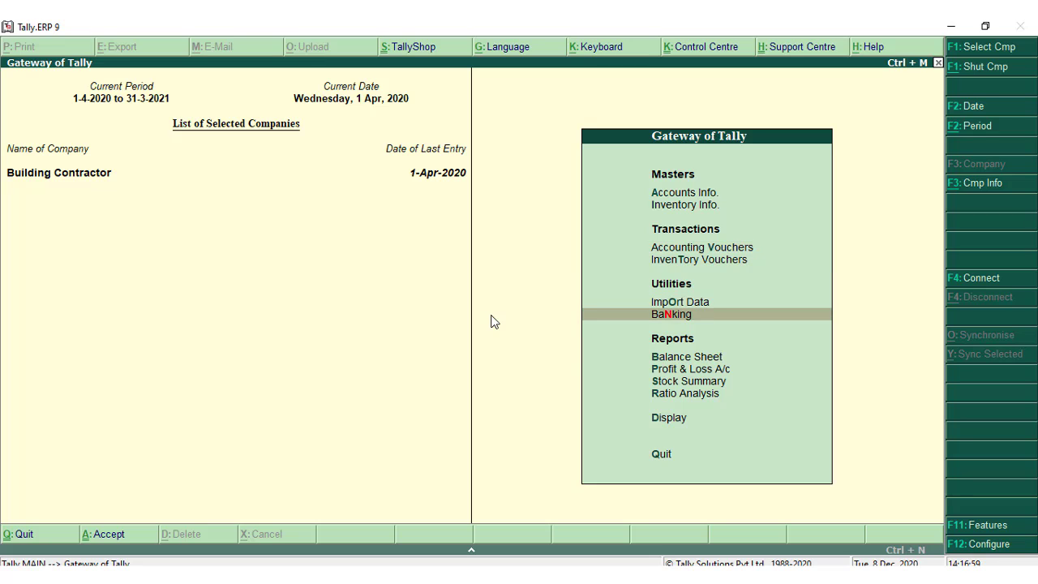
pyautogui.press('Down')
pyautogui.press('Down')
pyautogui.press('Down')
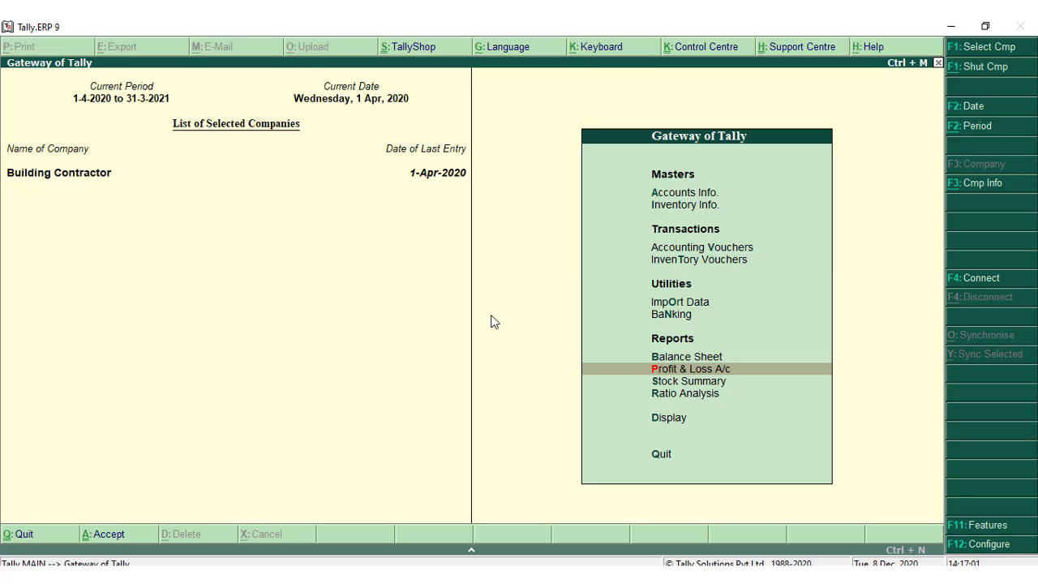
pyautogui.press('Up')
pyautogui.press('Up')
pyautogui.press('Up')
pyautogui.press('Up')
pyautogui.press('Up')
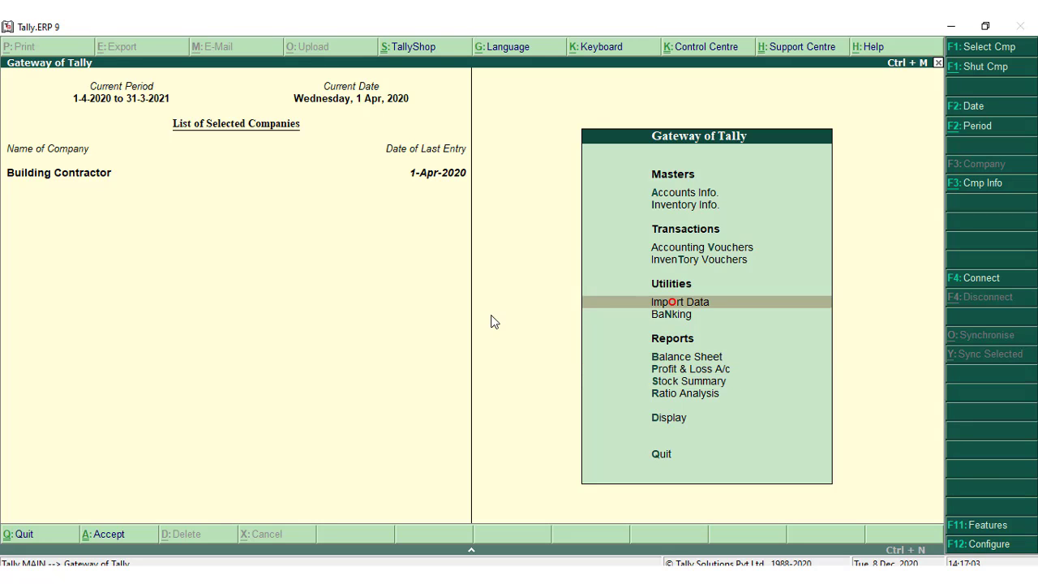
# Step: Open the Job Work Analysis report for Project Site from the inventory statements
pyautogui.press('Down')
pyautogui.press('Down')
pyautogui.press('Down')
pyautogui.press('Down')
pyautogui.press('Down')
pyautogui.press('Down')
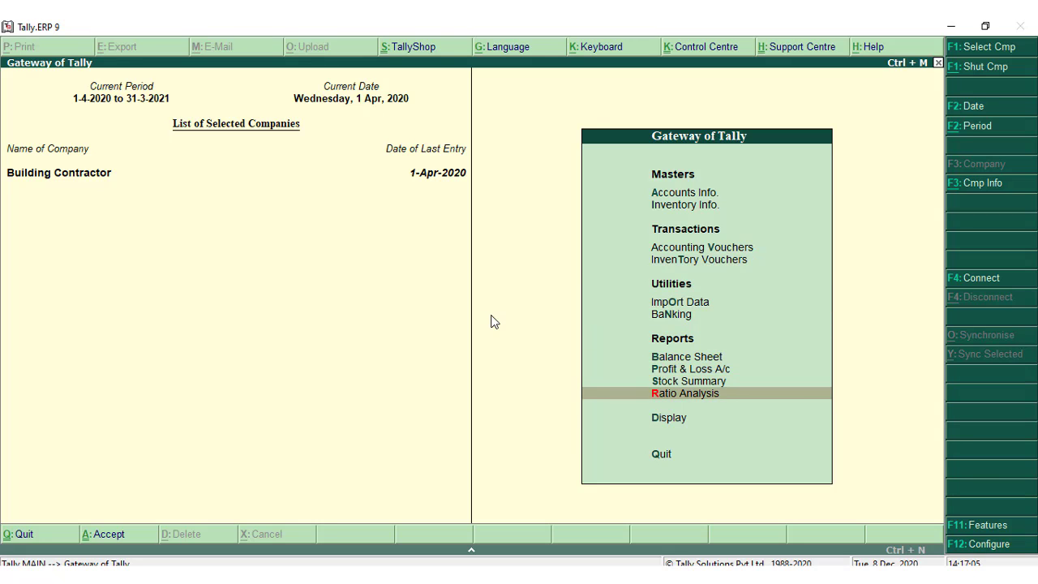
pyautogui.press('Down')
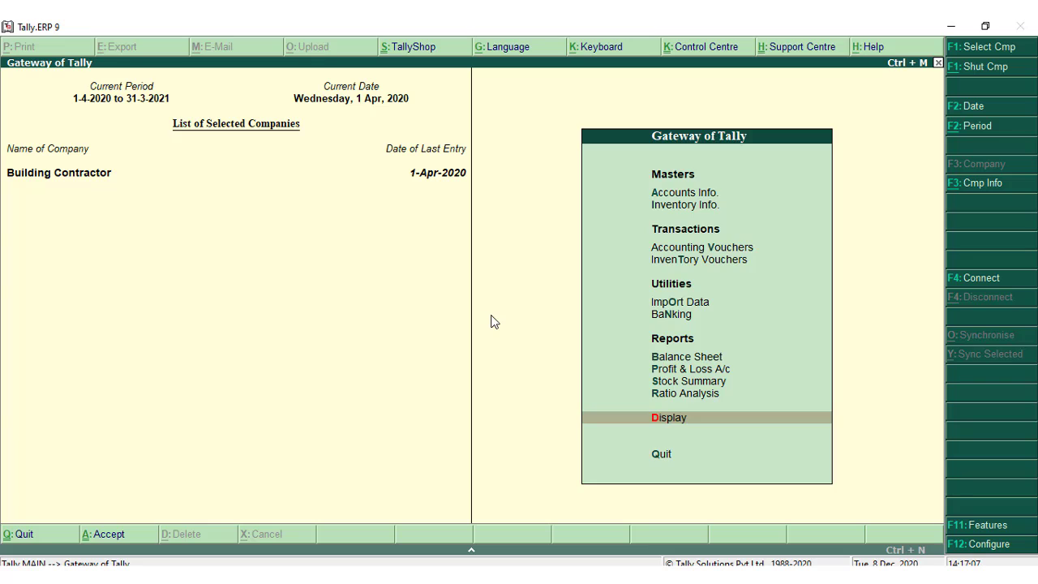
pyautogui.press('Return')
pyautogui.press('Down')
pyautogui.press('Down')
pyautogui.press('Down')
pyautogui.press('Down')
pyautogui.press('Down')
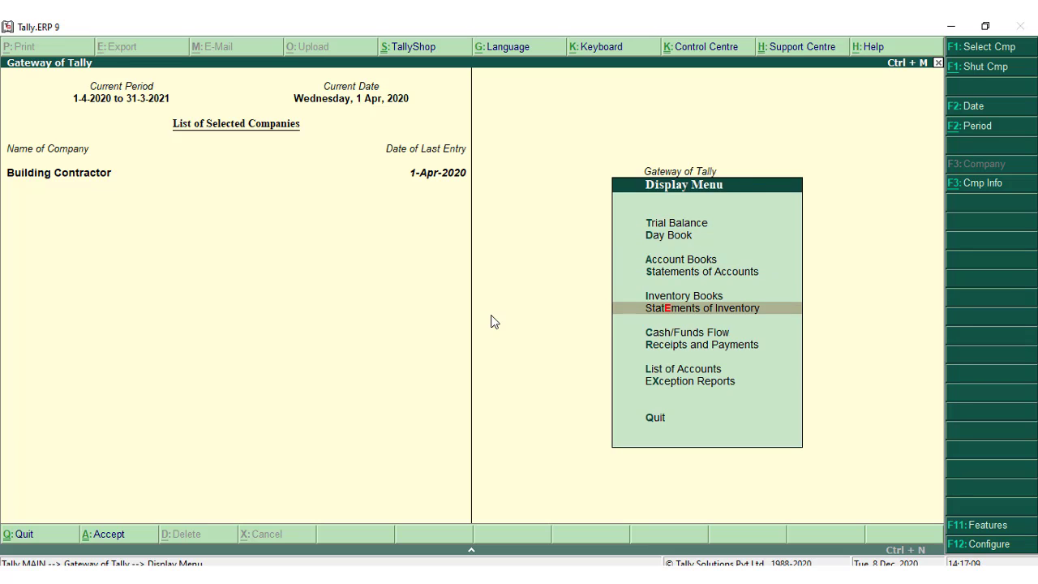
pyautogui.press('Return')
pyautogui.press('Down')
pyautogui.press('Down')
pyautogui.press('Down')
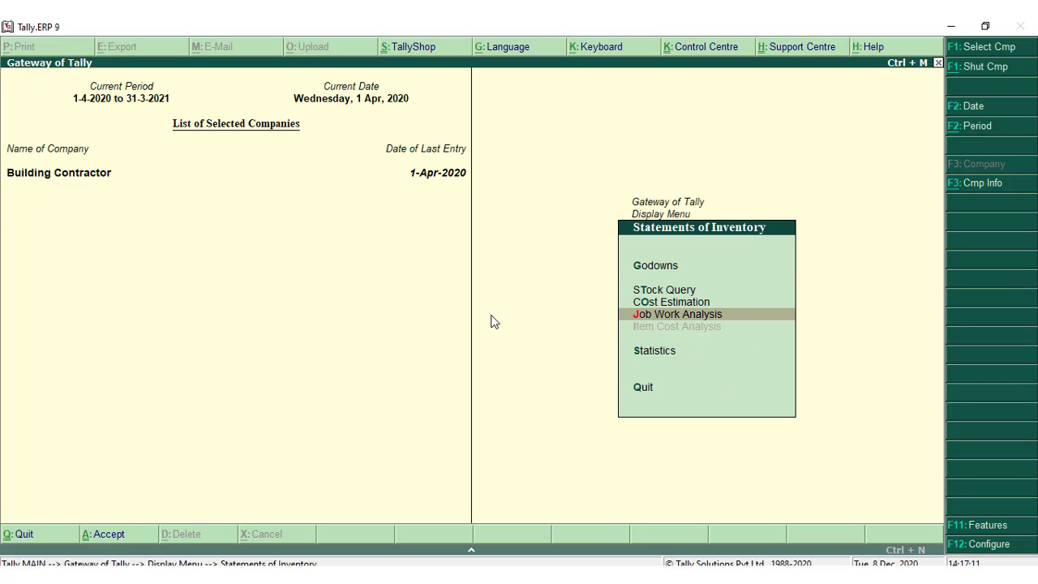
pyautogui.press('Return')
pyautogui.press('Return')
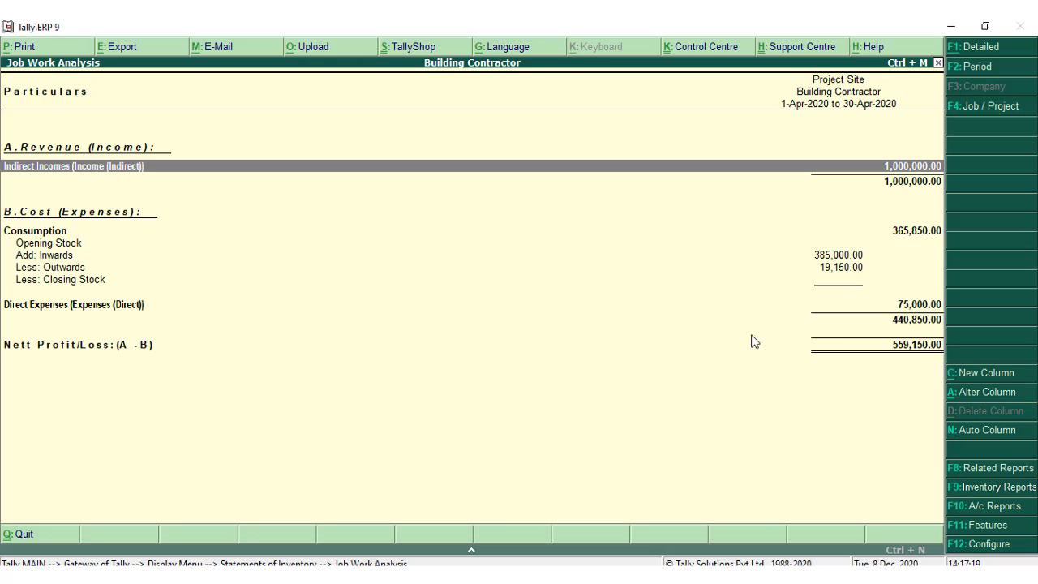
# Step: Show the Job Work Analysis in detail and examine its income, consumption, transfer, transport and wages lines down to the net profit
pyautogui.hotkey('alt', 'F1')
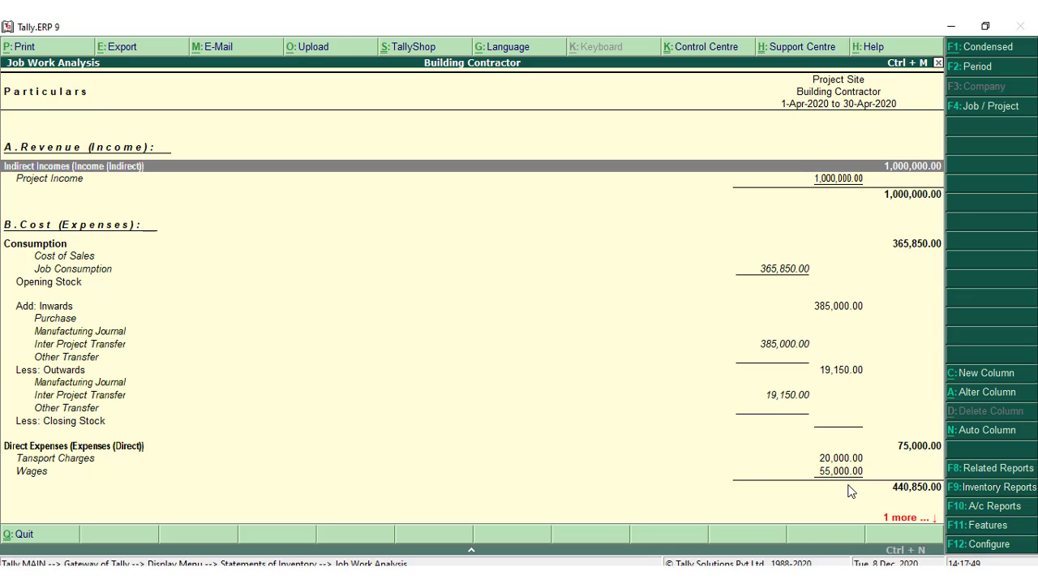
pyautogui.press('Down')
pyautogui.press('Down')
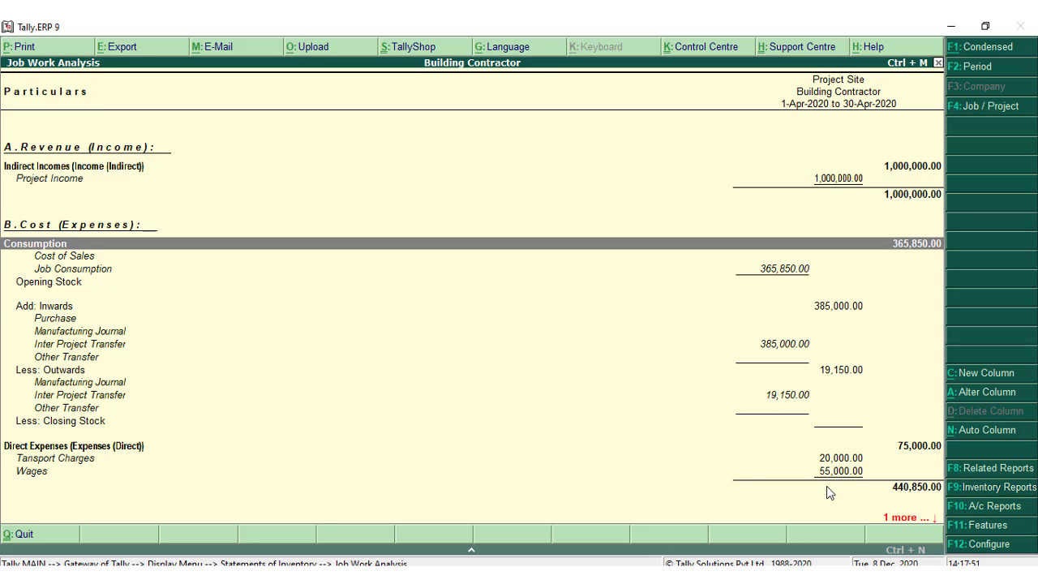
pyautogui.press('Down')
pyautogui.press('Down')
pyautogui.press('Down')
pyautogui.press('Down')
pyautogui.press('Down')
pyautogui.press('Down')
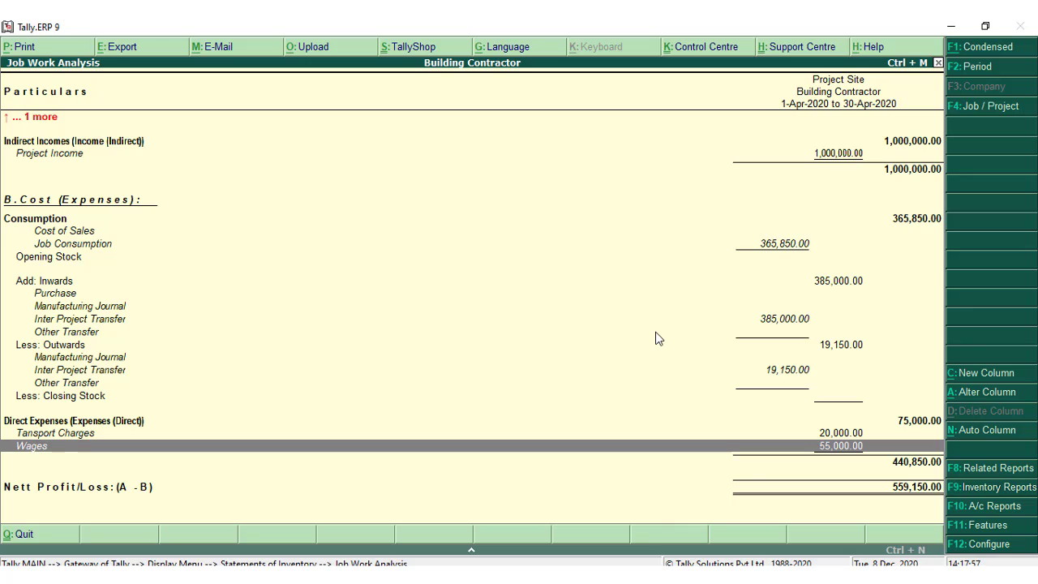
pyautogui.press('Up')
pyautogui.press('Up')
pyautogui.press('Up')
pyautogui.press('Up')
pyautogui.press('Up')
pyautogui.press('Up')
pyautogui.press('Up')
pyautogui.press('Up')
pyautogui.press('Up')
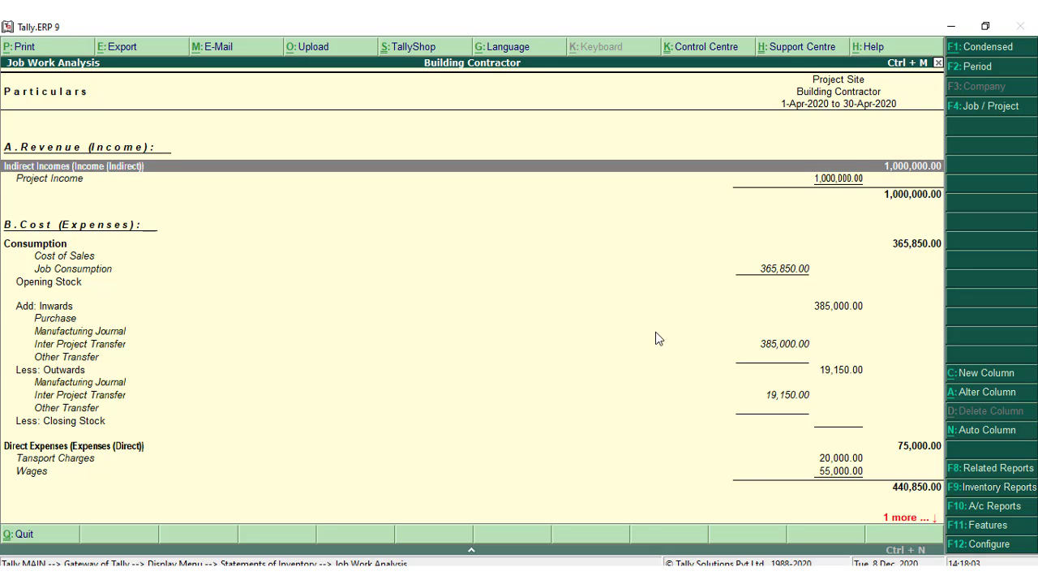
pyautogui.press('Down')
pyautogui.press('Down')
pyautogui.press('Down')
pyautogui.press('Down')
pyautogui.press('Down')
pyautogui.press('Down')
pyautogui.press('Down')
pyautogui.press('Down')
pyautogui.press('Down')
pyautogui.press('Down')
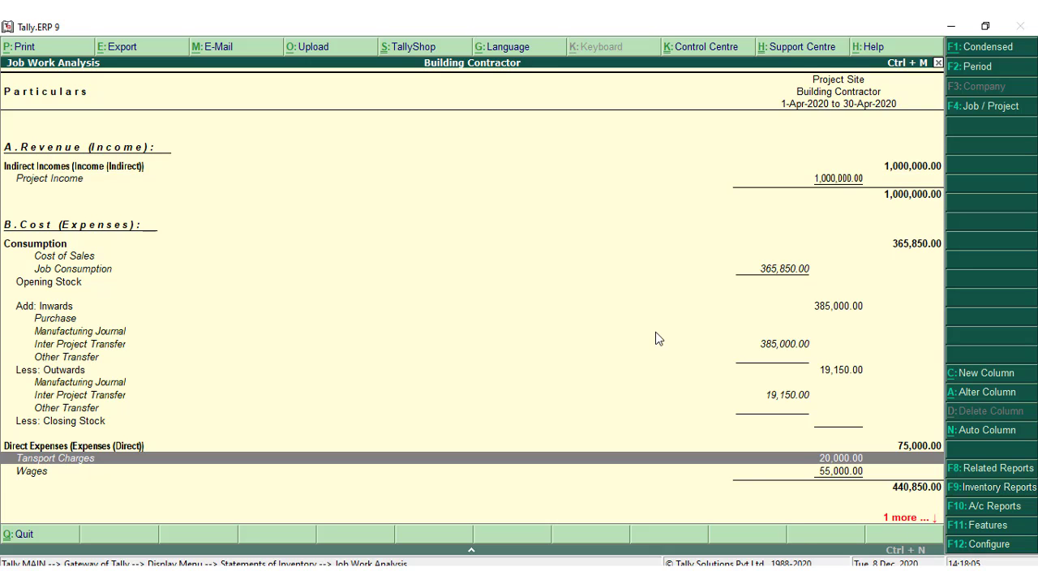